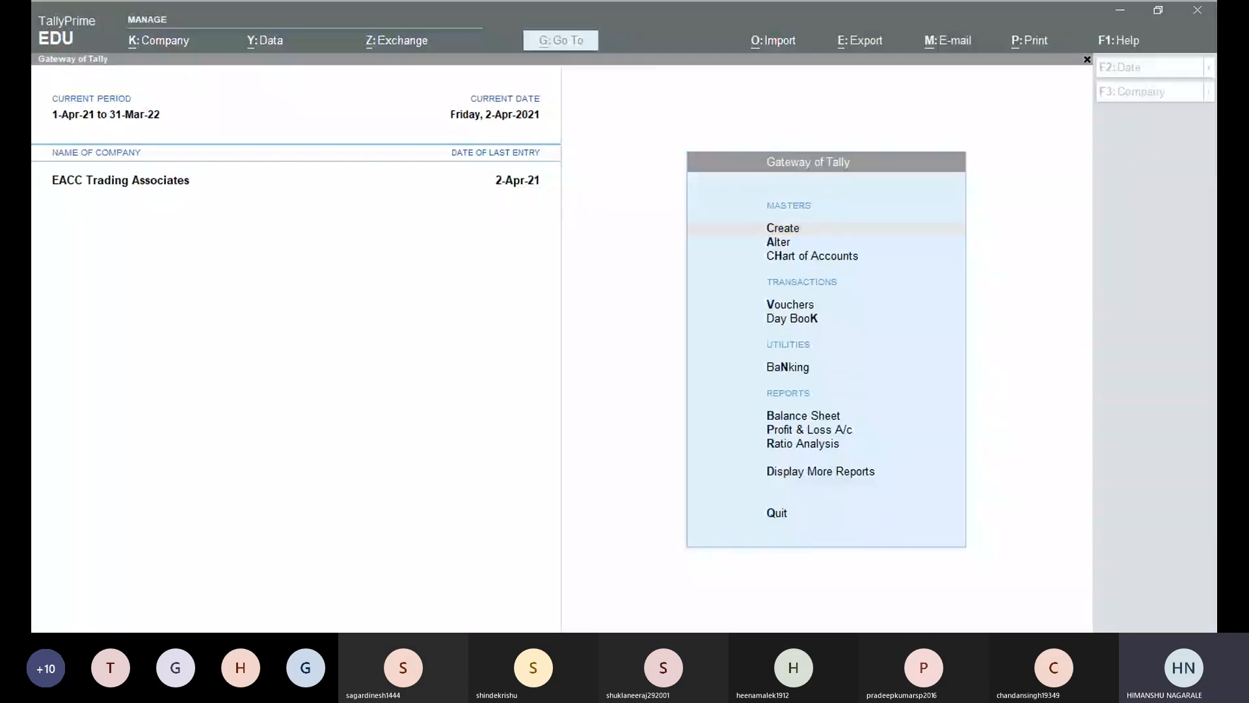
# Refocus TallyPrime with EACC Trading Associates loaded and call up the Company menu.
pyautogui.click(454, 284)
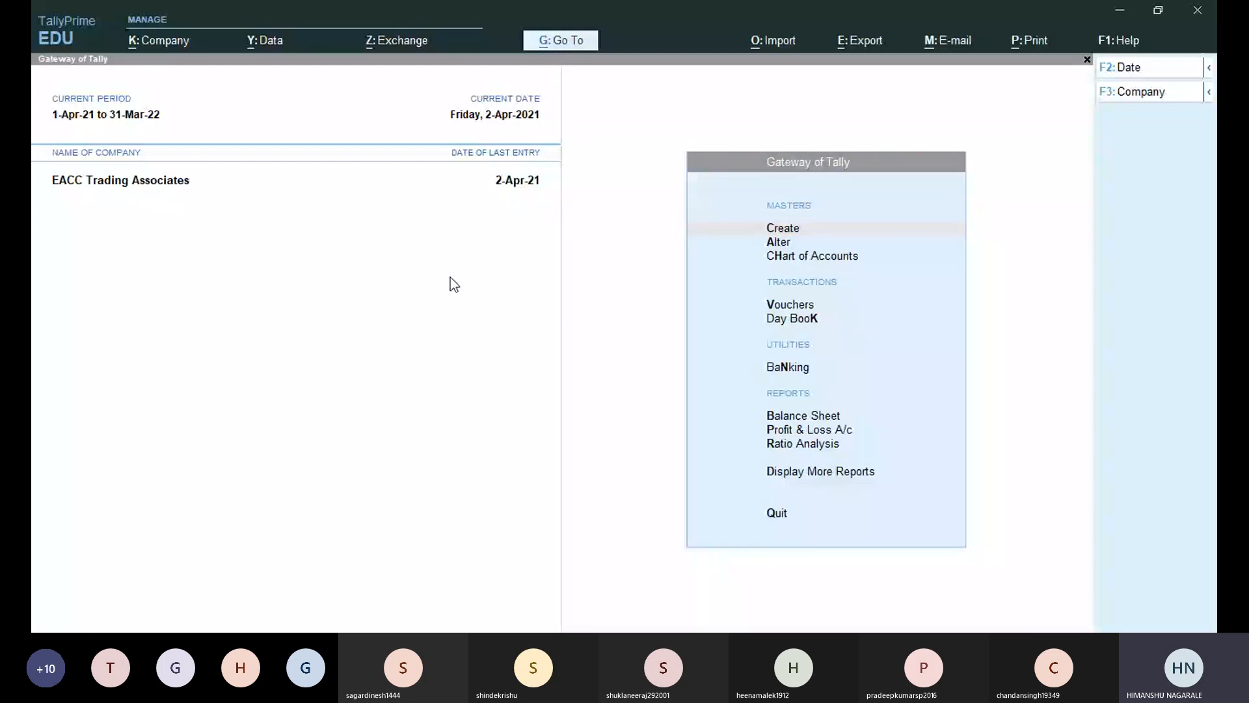
pyautogui.click(454, 284)
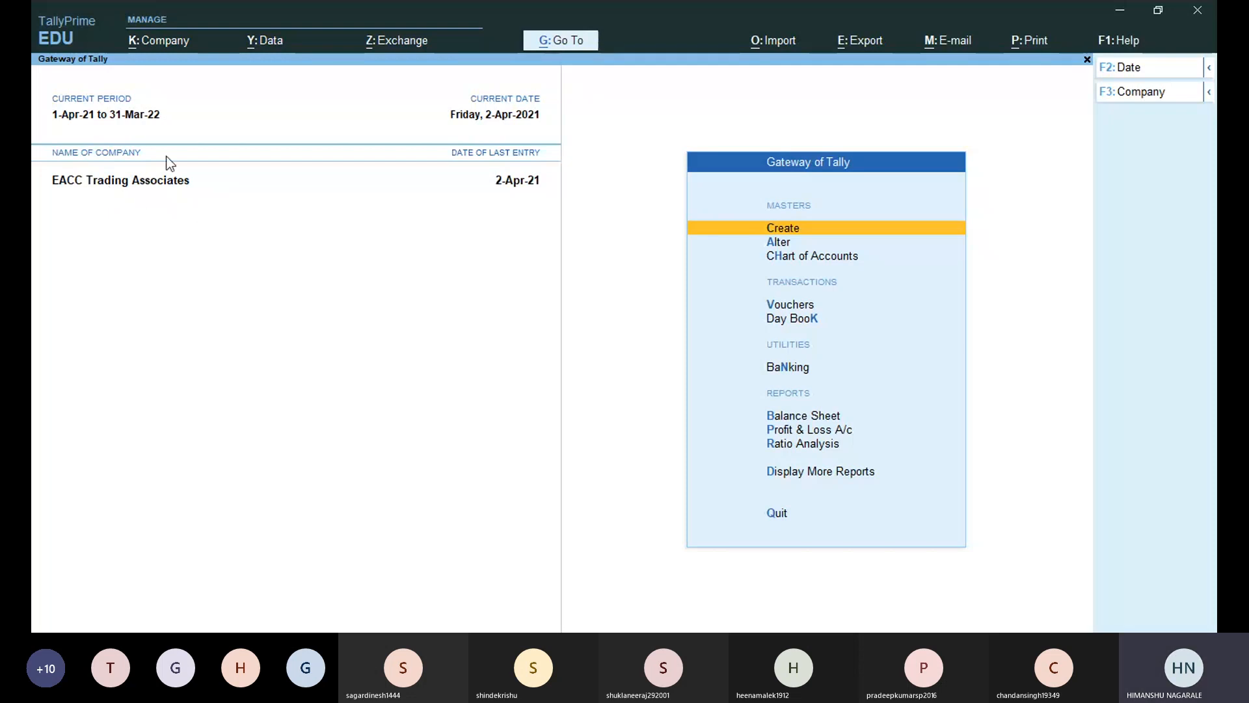
pyautogui.press('alt')
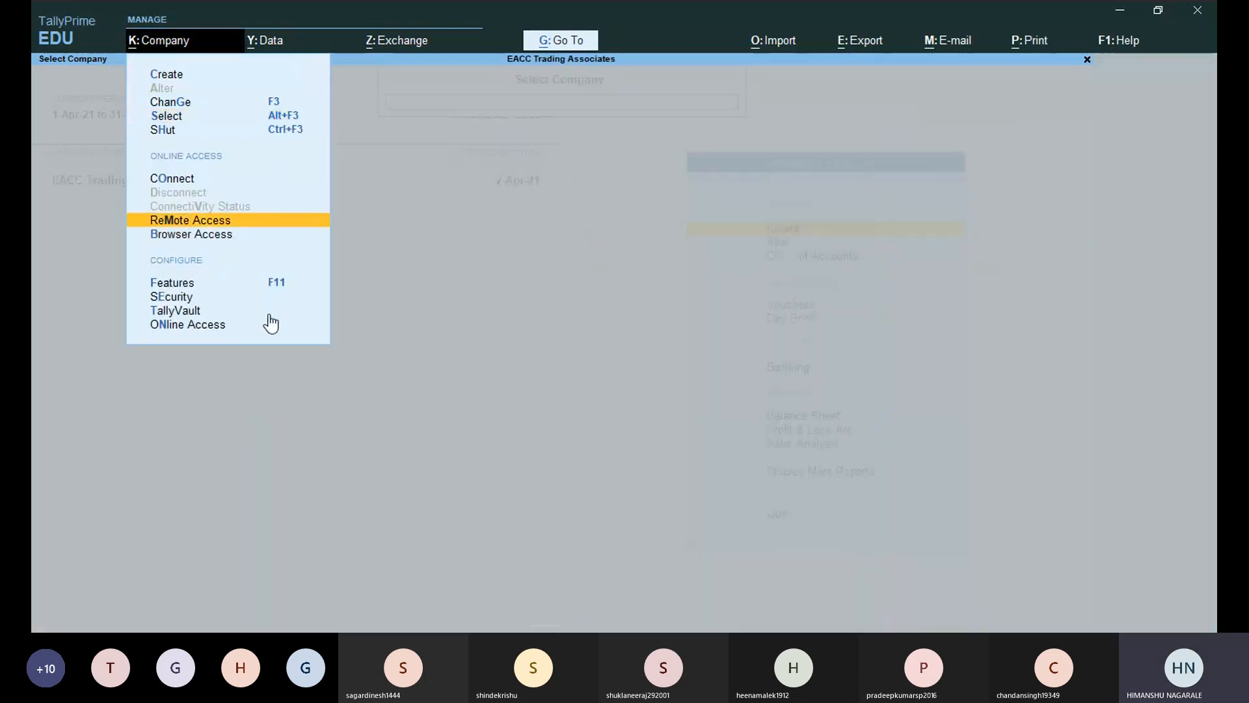
# Load BCC Trading & Co. from the List of Companies, then return to the Gateway.
pyautogui.click(165, 117)
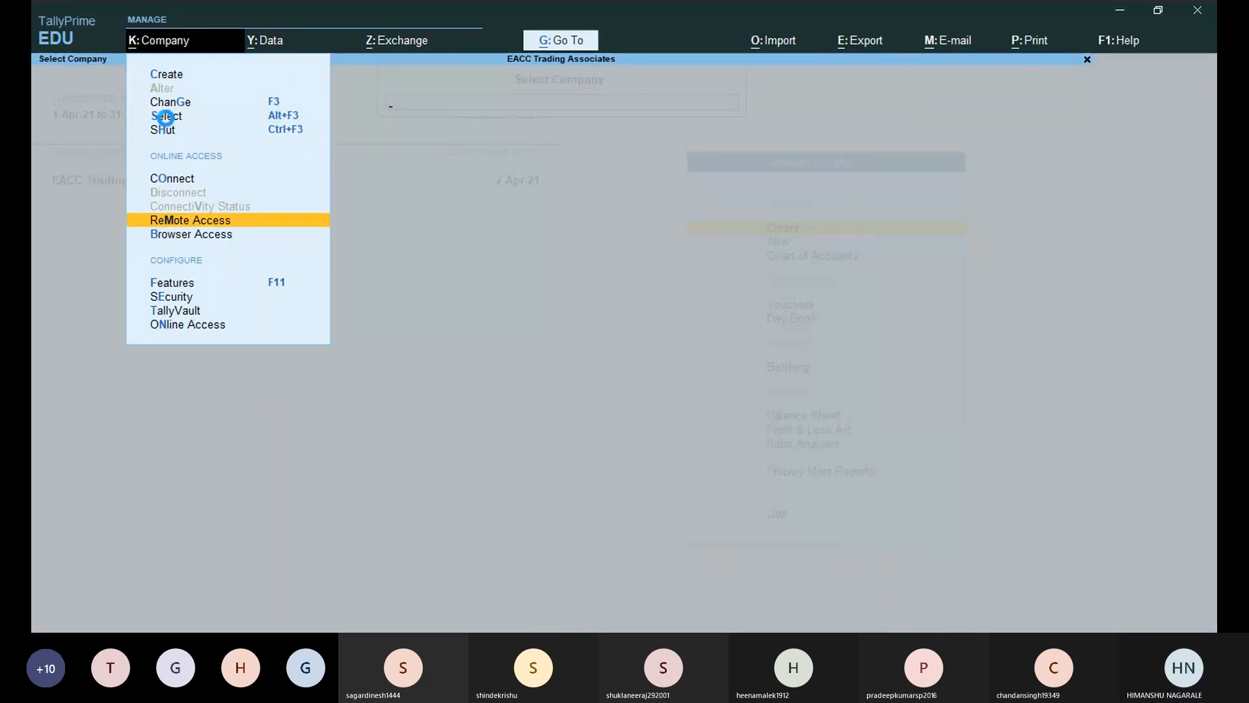
pyautogui.press('Down')
pyautogui.press('Down')
pyautogui.press('Down')
pyautogui.press('Down')
pyautogui.press('Down')
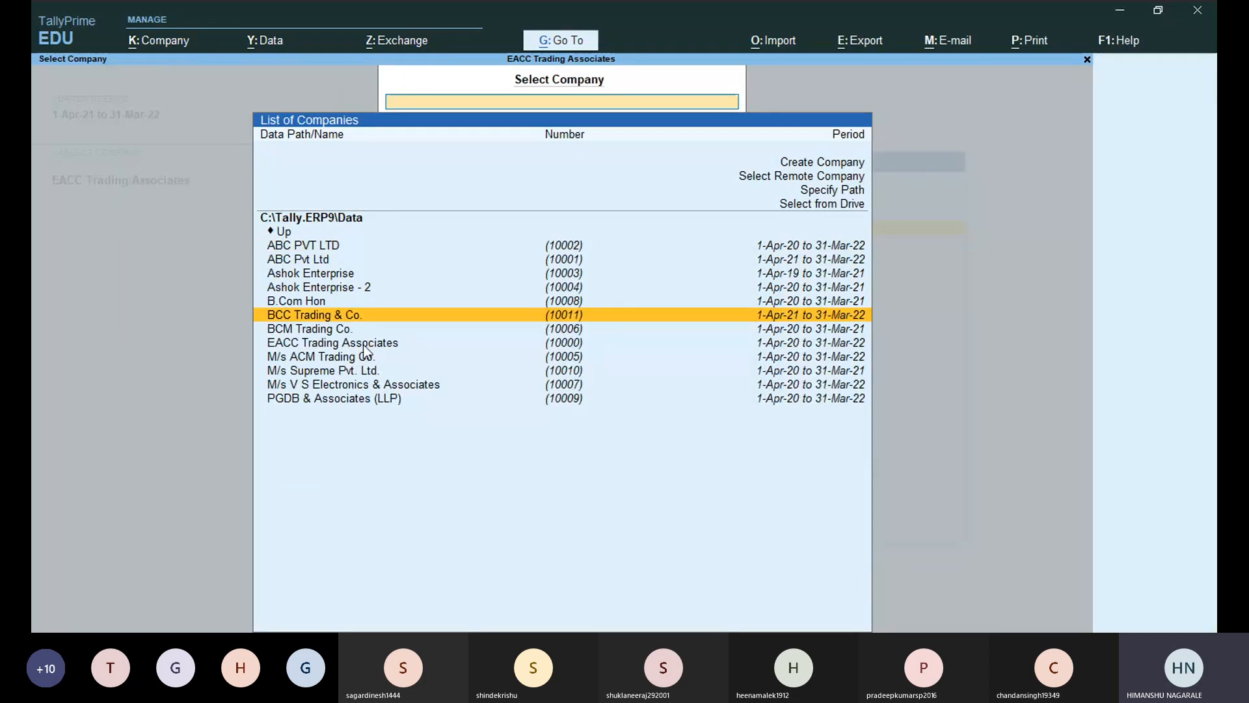
pyautogui.click(375, 315)
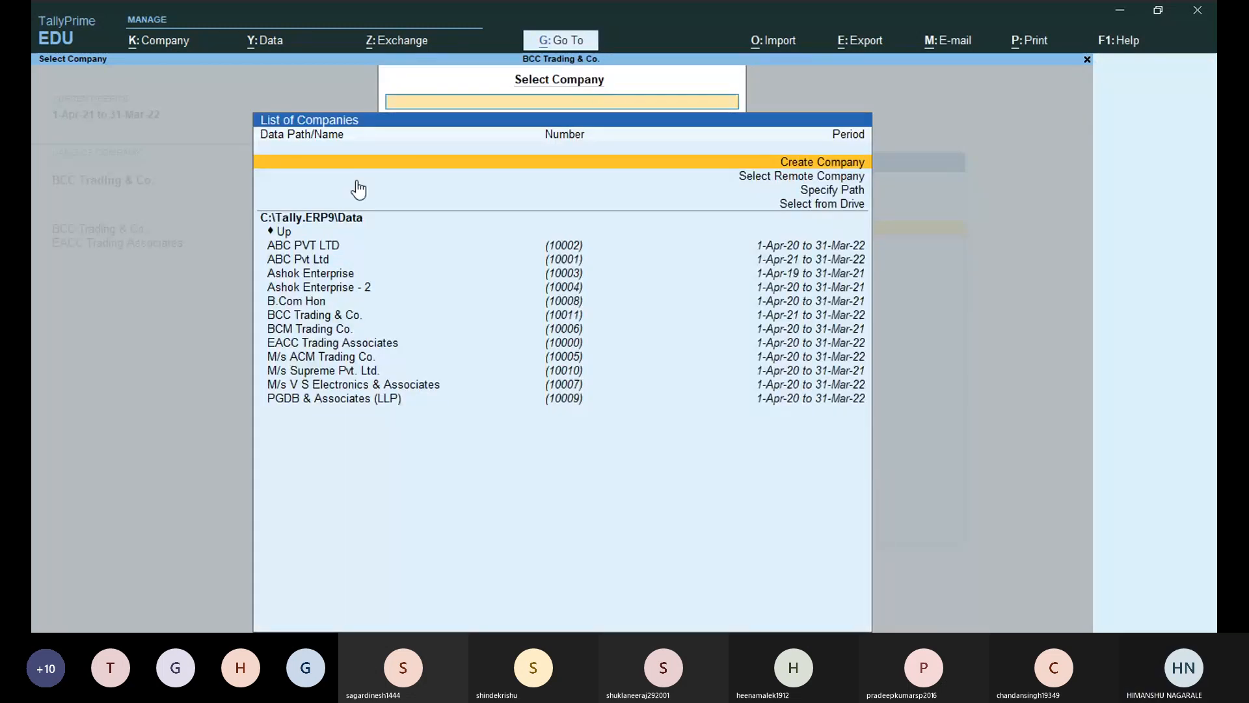
pyautogui.press('Escape')
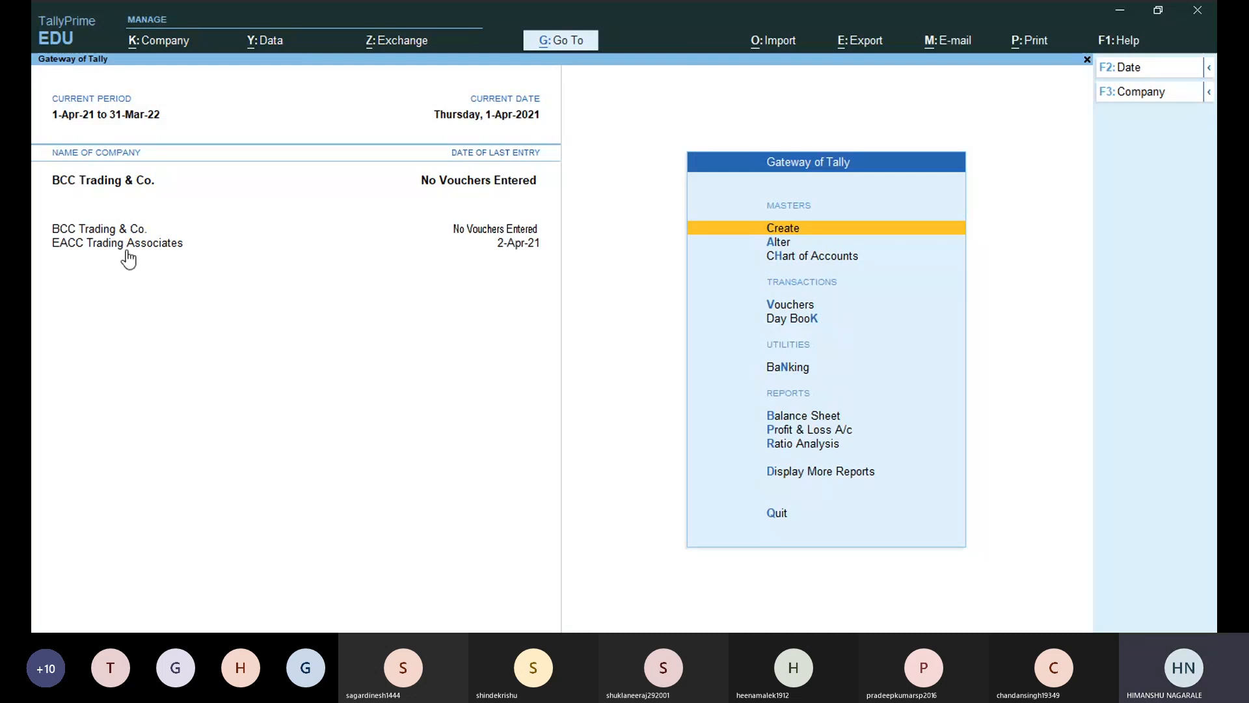
# Shut EACC Trading Associates through Company > Shut.
pyautogui.click(150, 43)
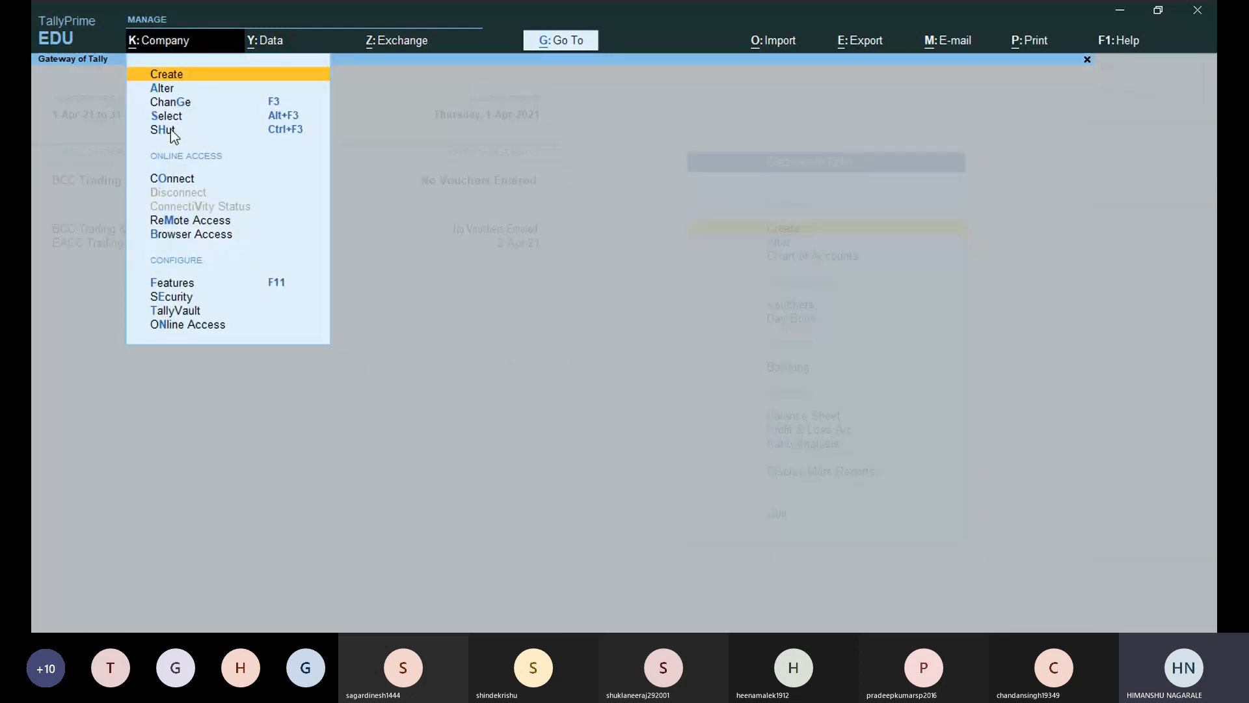
pyautogui.click(170, 129)
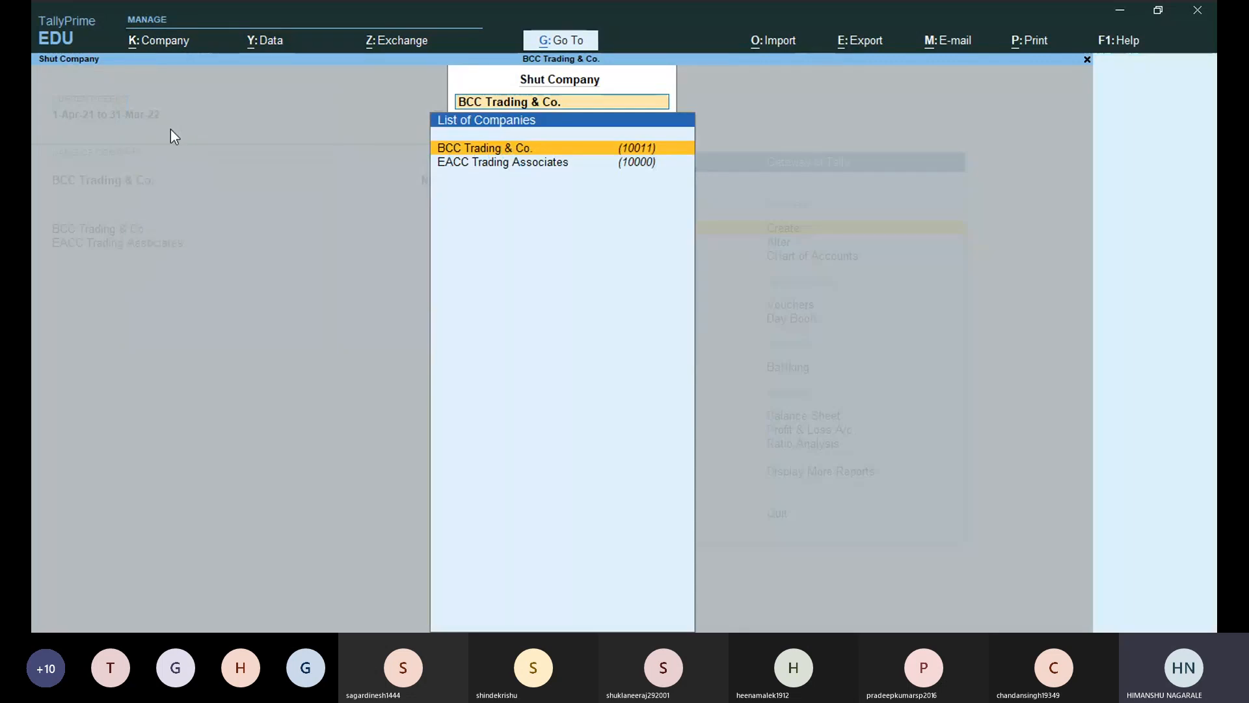
pyautogui.press('Down')
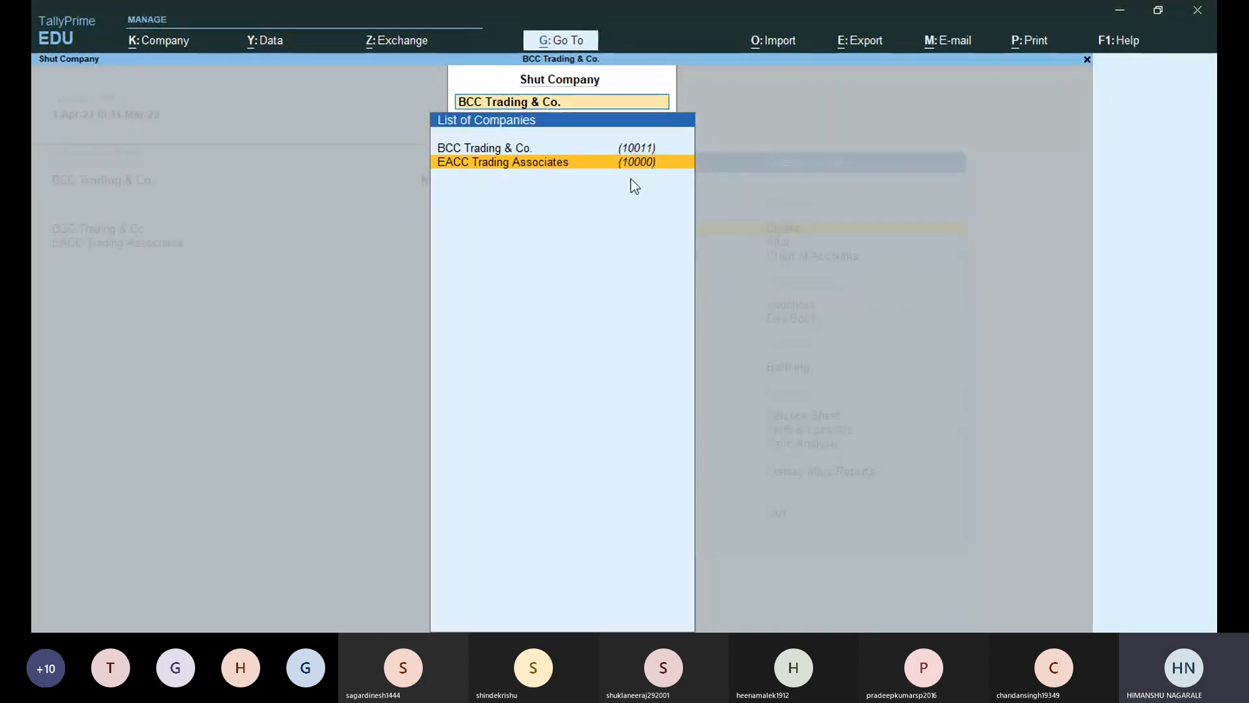
pyautogui.press('Return')
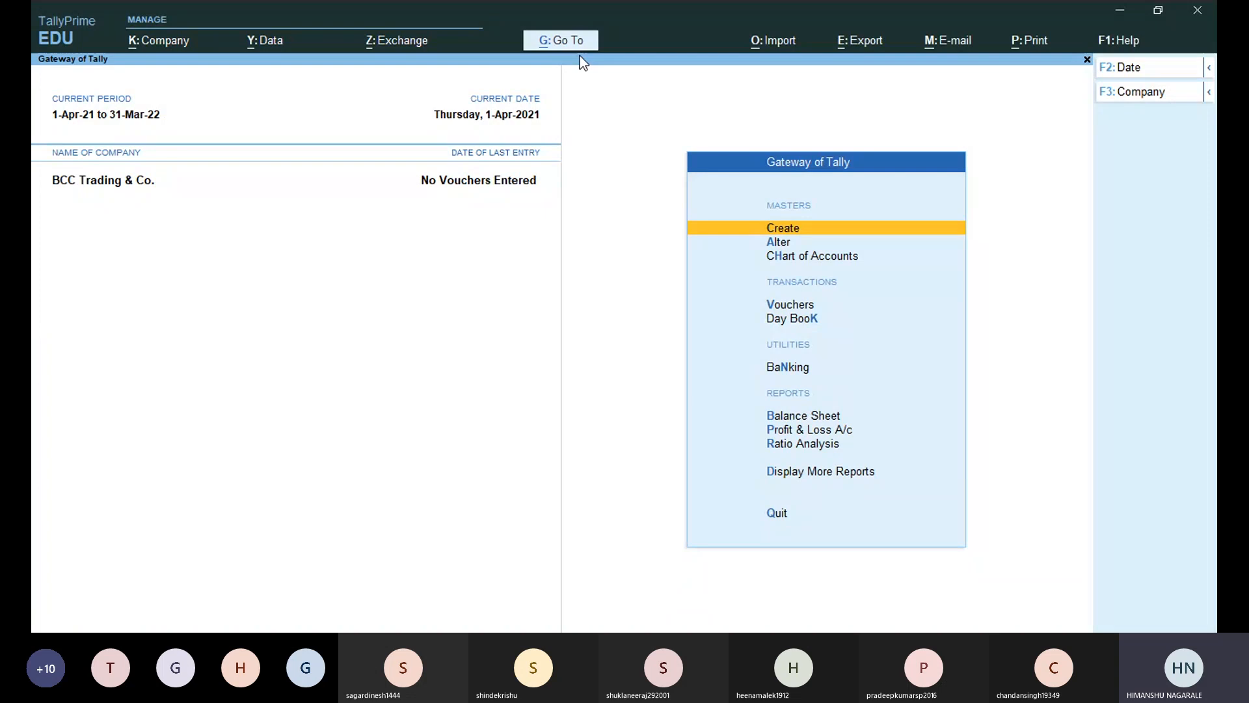
pyautogui.hotkey('alt', 'g')
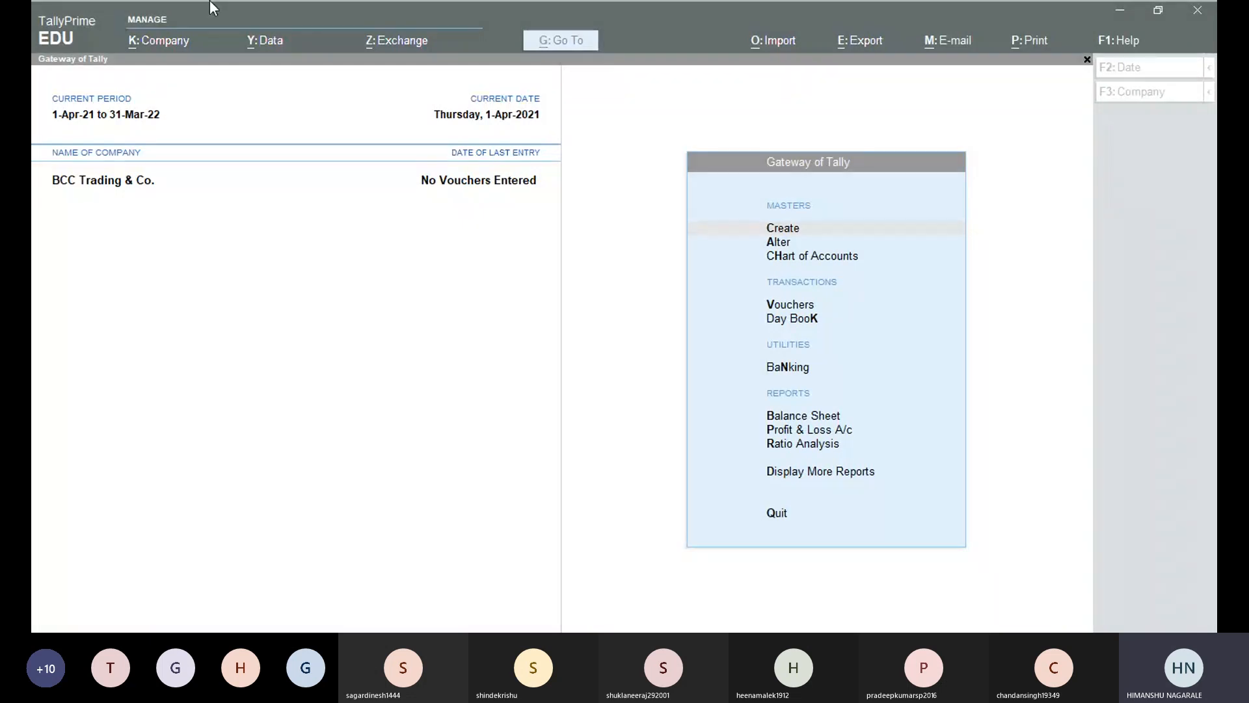
pyautogui.click(843, 601)
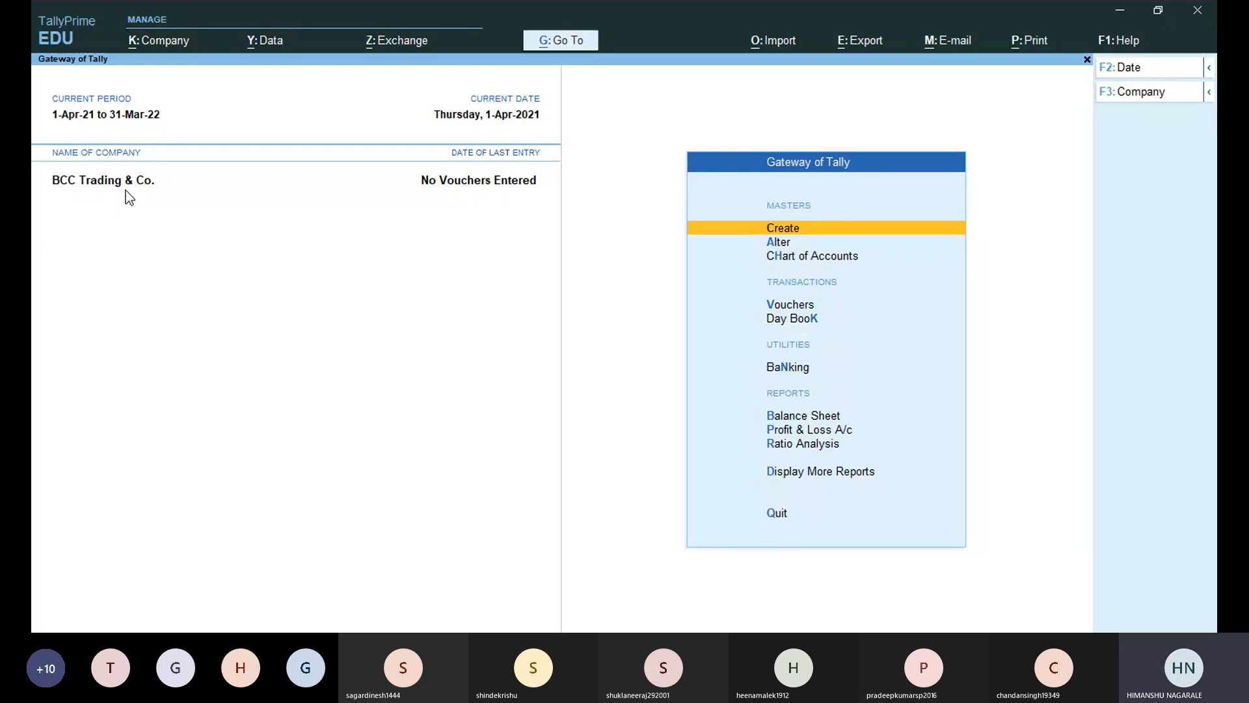
# Bring up BCC Trading & Co.'s Company Alteration, then quit back to the Gateway.
pyautogui.press('alt')
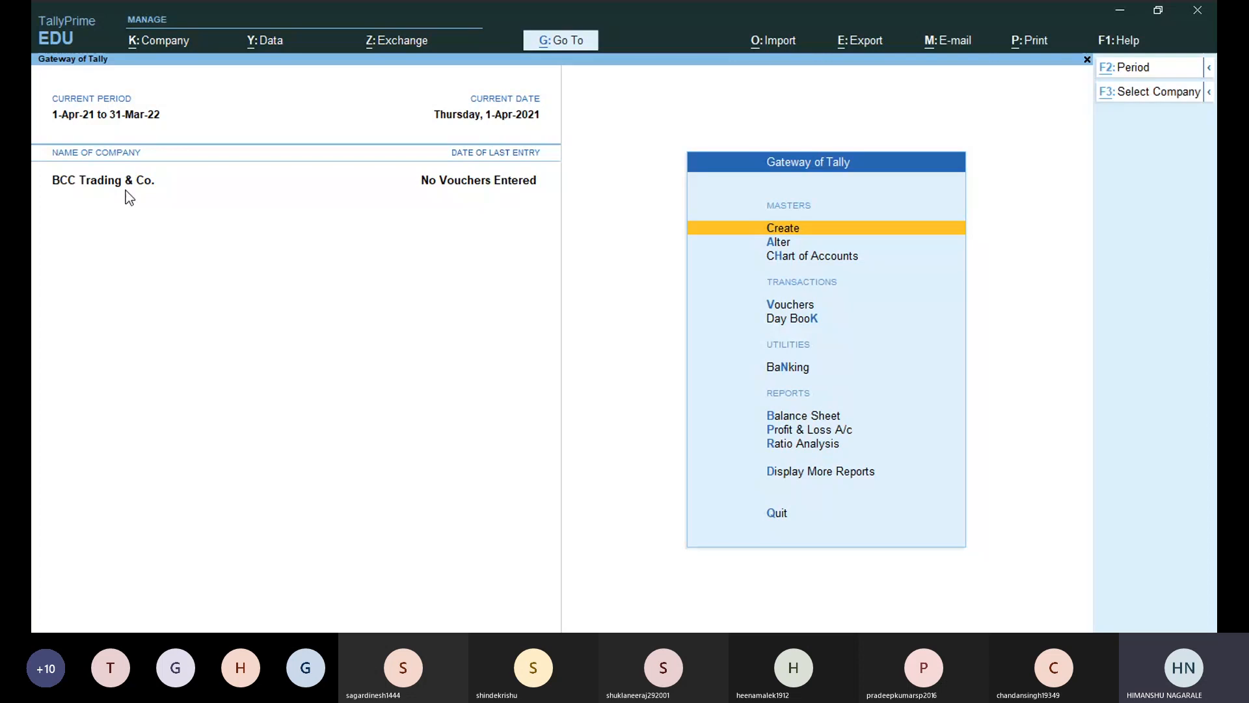
pyautogui.hotkey('alt', 'k')
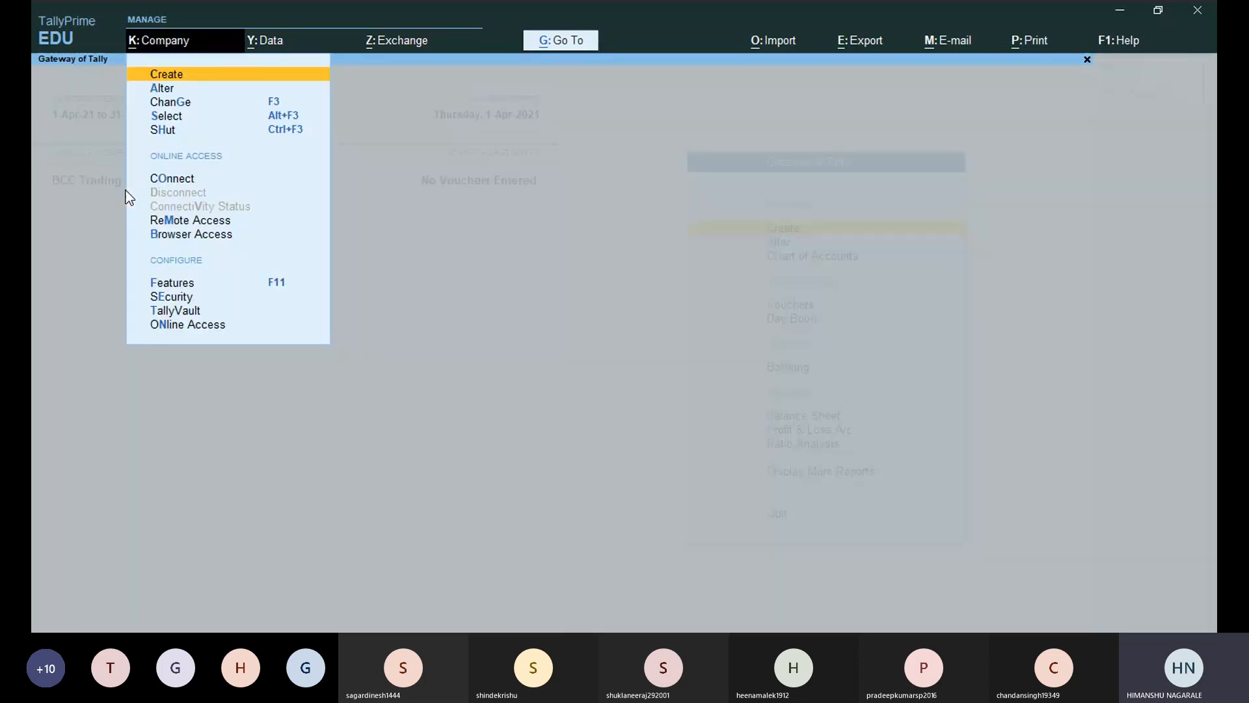
pyautogui.press('Down')
pyautogui.press('Down')
pyautogui.press('Down')
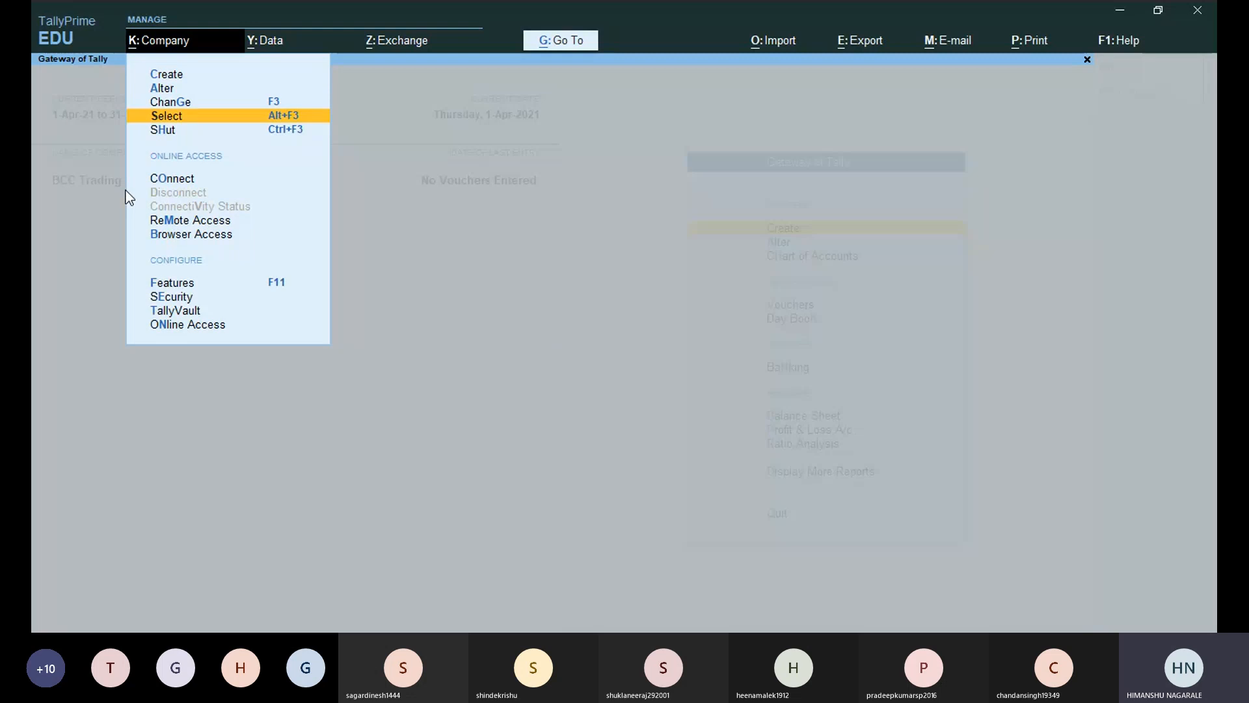
pyautogui.press('Up')
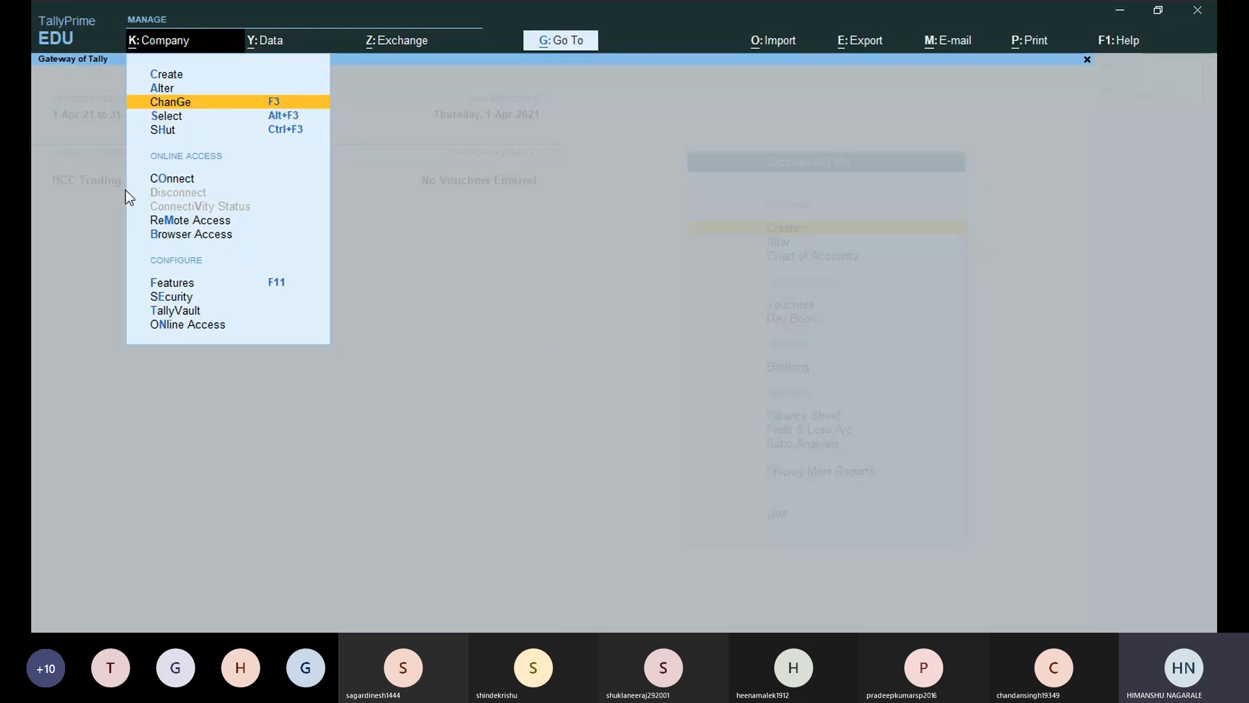
pyautogui.press('Up')
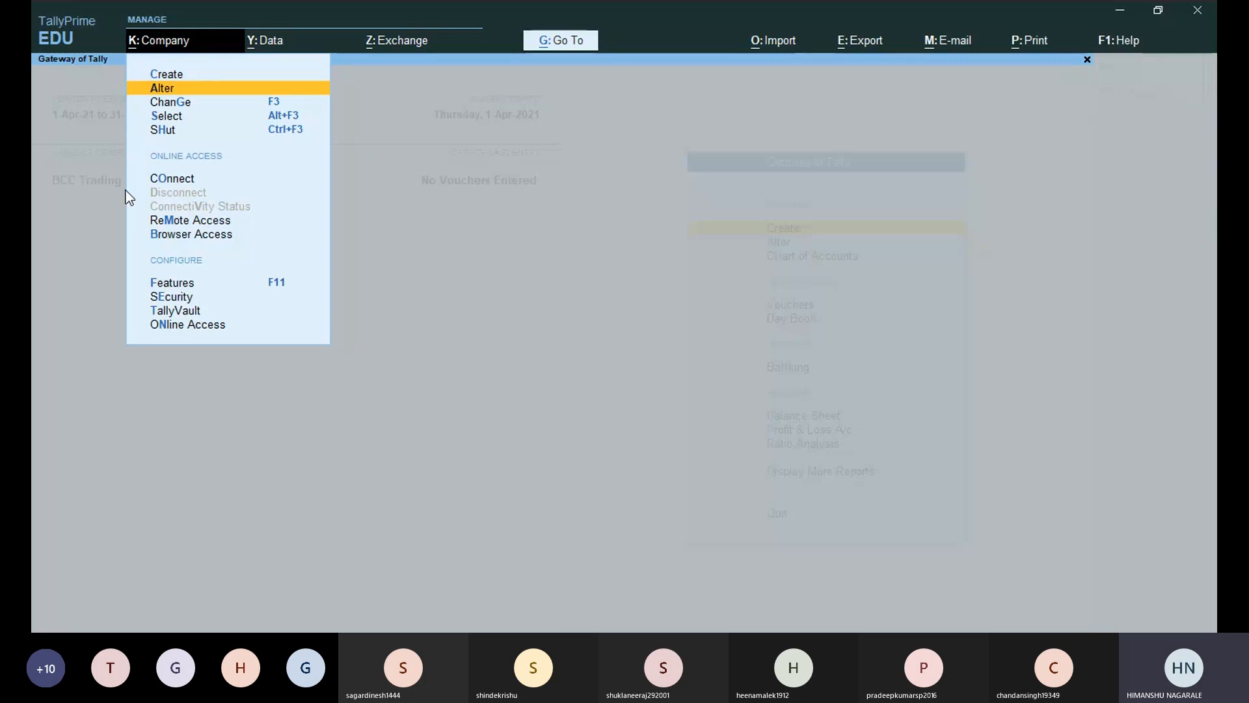
pyautogui.click(194, 93)
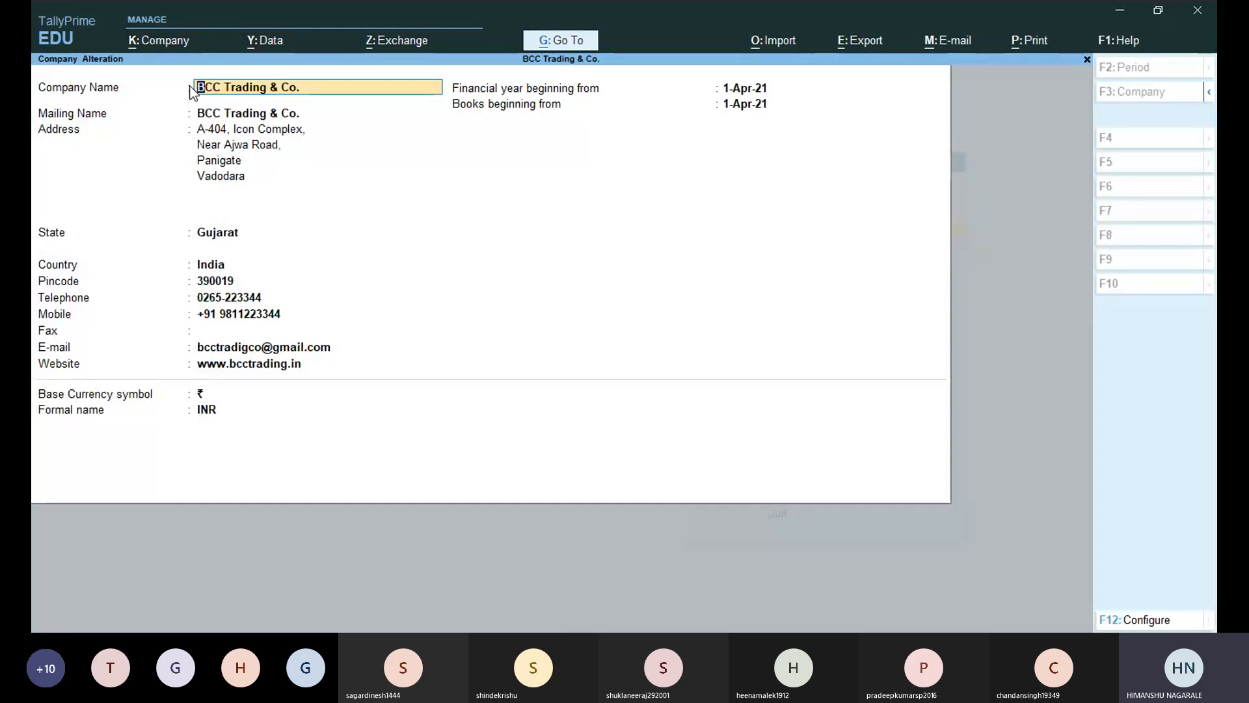
pyautogui.press('Escape')
pyautogui.press('y')
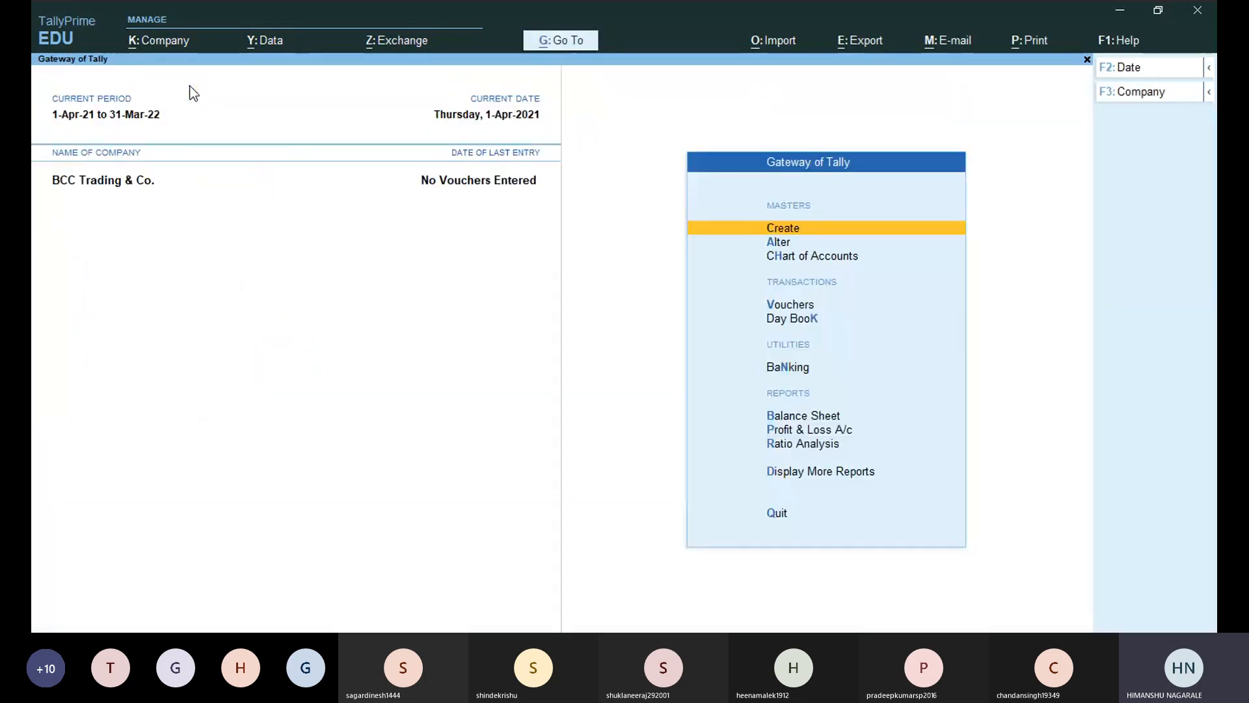
# Reopen Company Alteration for BCC Trading & Co. from the Company menu.
pyautogui.hotkey('alt', 'k')
pyautogui.press('Down')
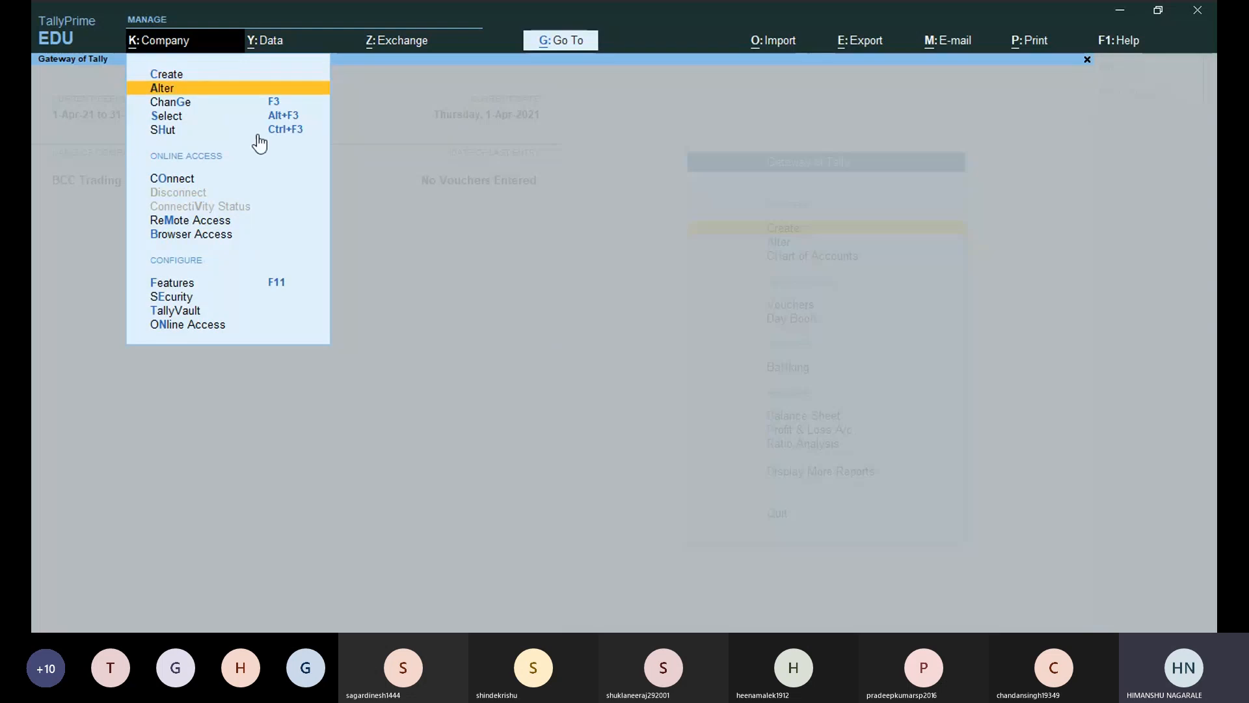
pyautogui.press('Down')
pyautogui.press('Up')
pyautogui.press('Return')
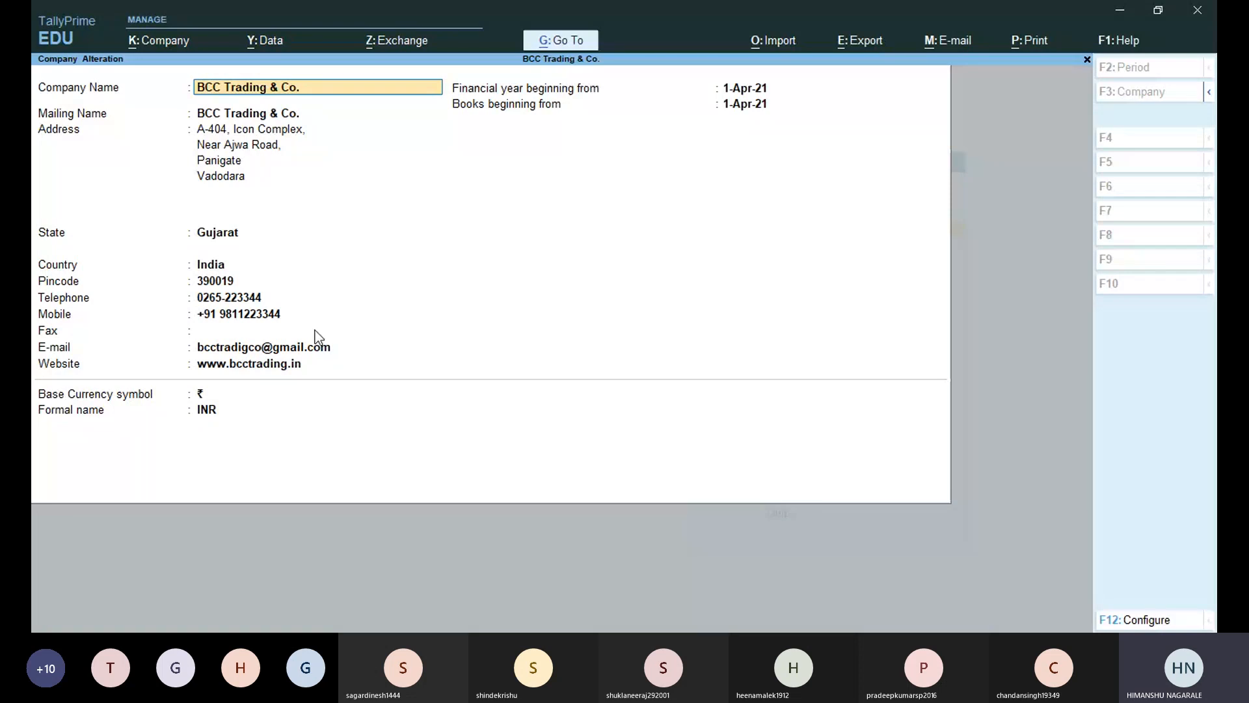
pyautogui.press('Return')
pyautogui.press('Return')
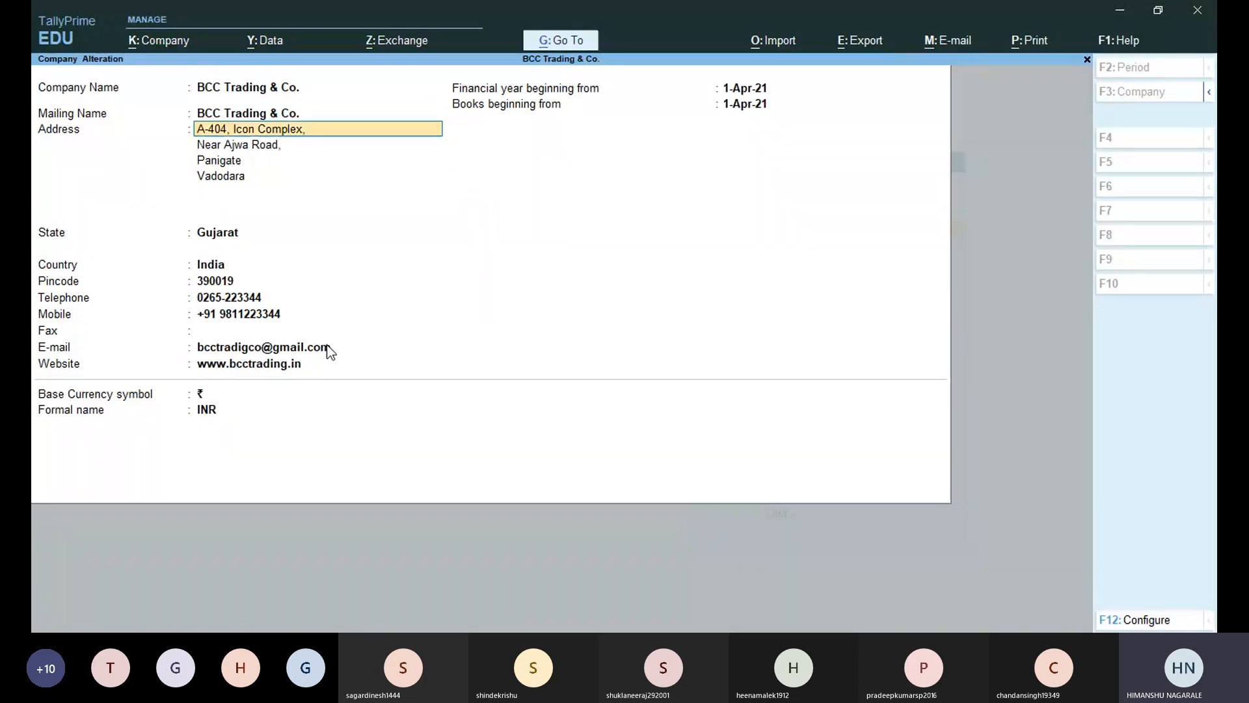
pyautogui.press('BackSpace')
pyautogui.press('BackSpace')
pyautogui.press('BackSpace')
pyautogui.press('BackSpace')
pyautogui.press('BackSpace')
pyautogui.press('BackSpace')
pyautogui.press('BackSpace')
pyautogui.press('BackSpace')
pyautogui.press('BackSpace')
pyautogui.press('BackSpace')
pyautogui.press('BackSpace')
pyautogui.press('BackSpace')
pyautogui.press('BackSpace')
pyautogui.press('BackSpace')
pyautogui.press('BackSpace')
pyautogui.press('BackSpace')
pyautogui.press('BackSpace')
pyautogui.press('BackSpace')
pyautogui.press('BackSpace')
pyautogui.press('BackSpace')
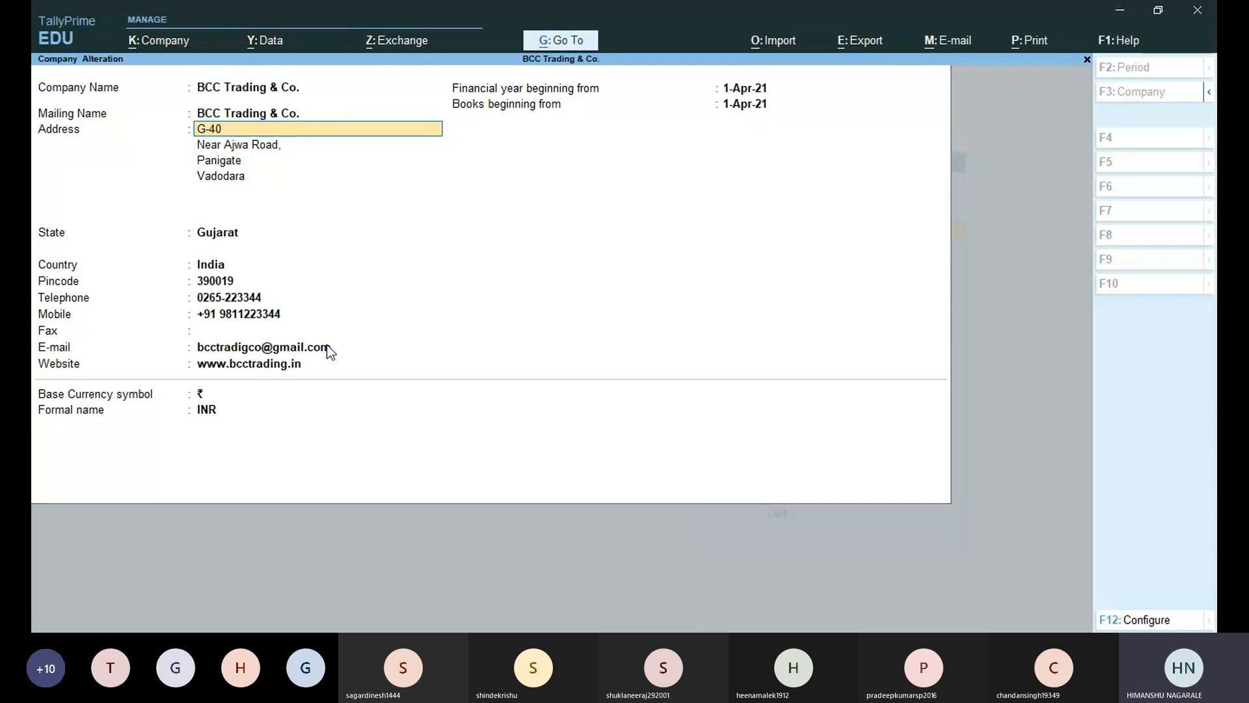
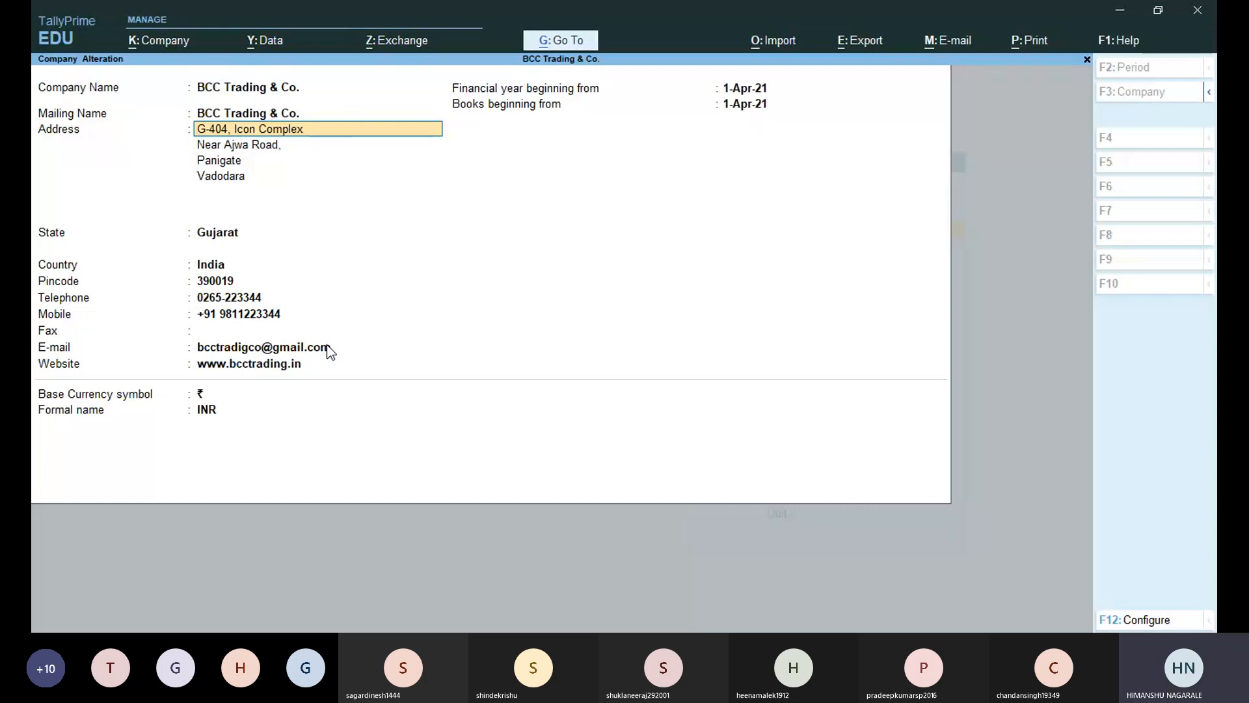
pyautogui.press('Return')
pyautogui.press('Return')
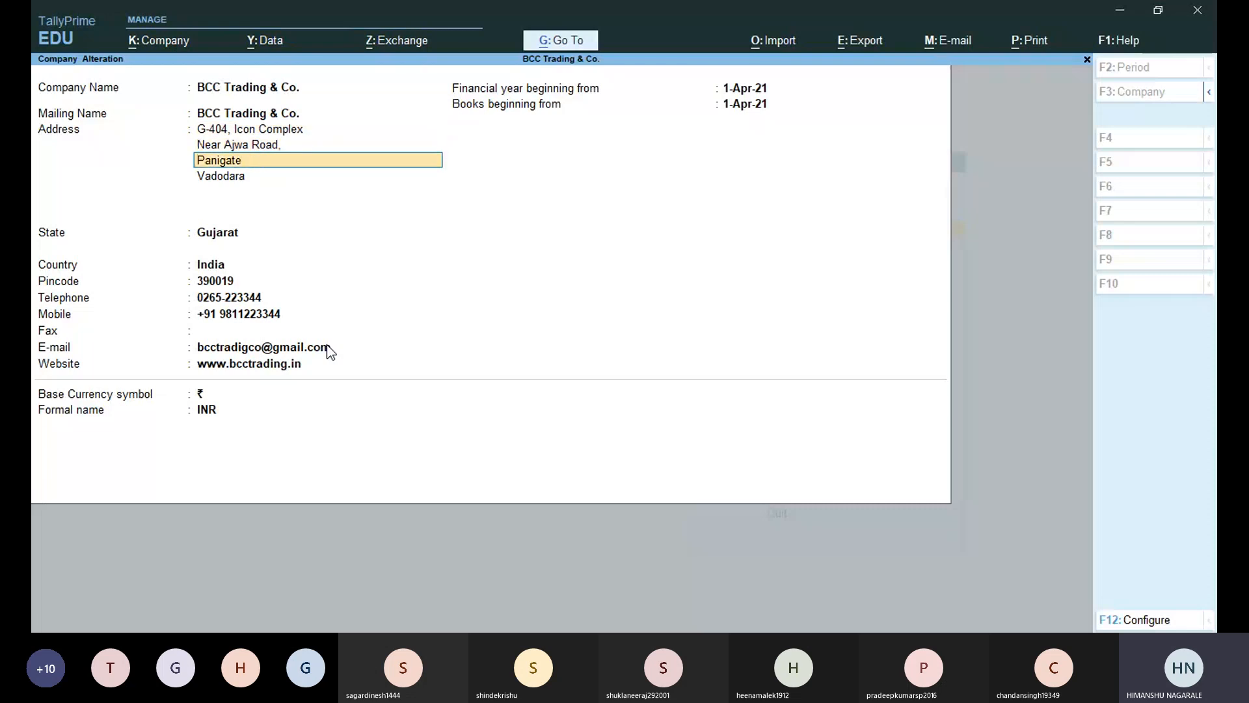
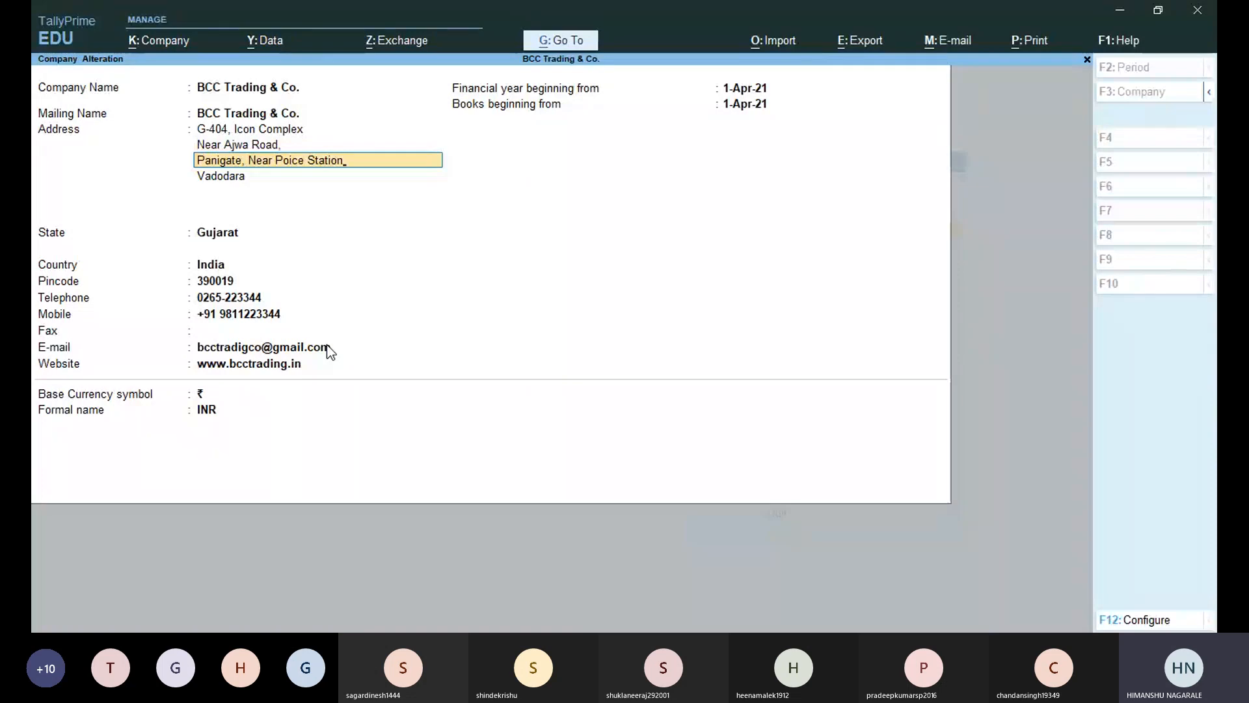
pyautogui.hotkey('alt', 'Tab')
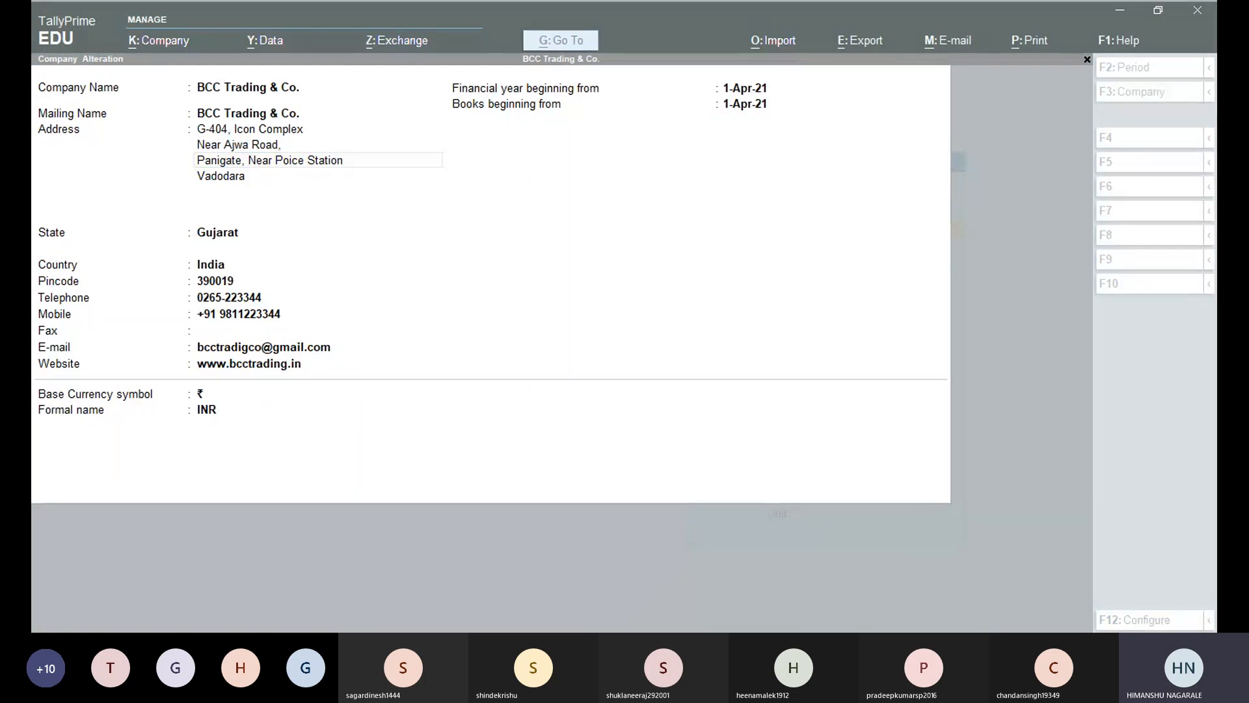
pyautogui.click(349, 328)
pyautogui.press('Return')
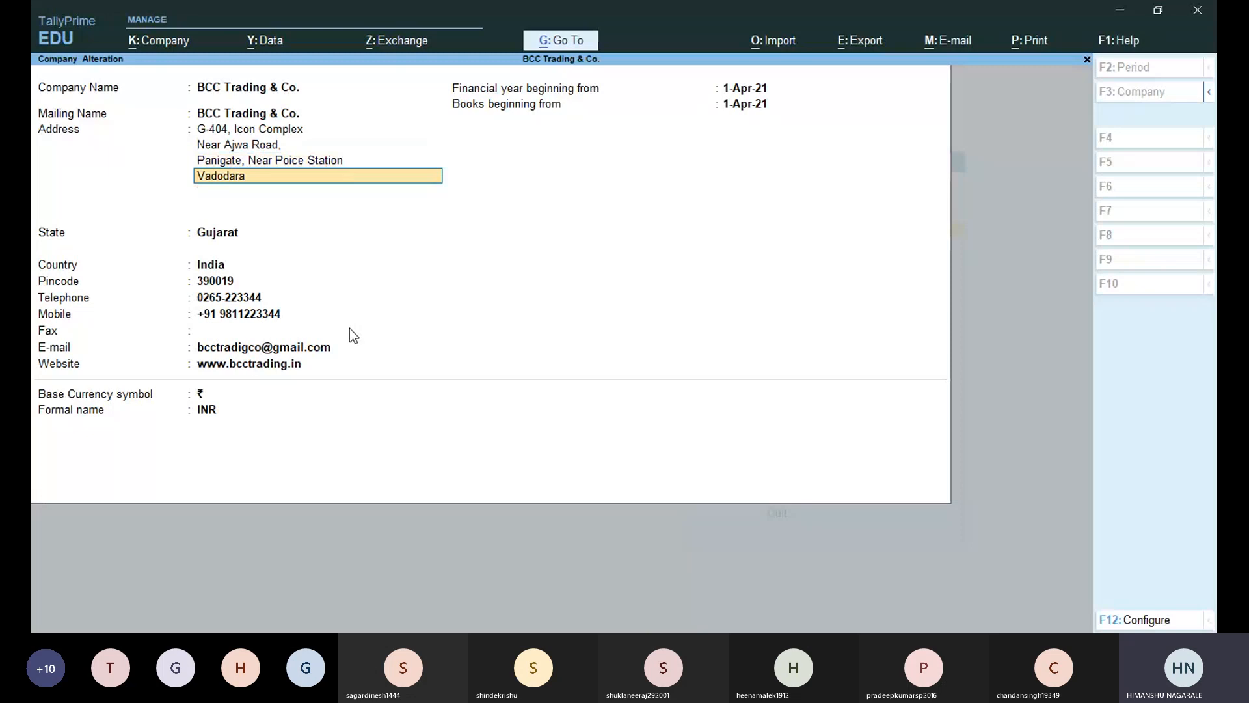
pyautogui.press('Return')
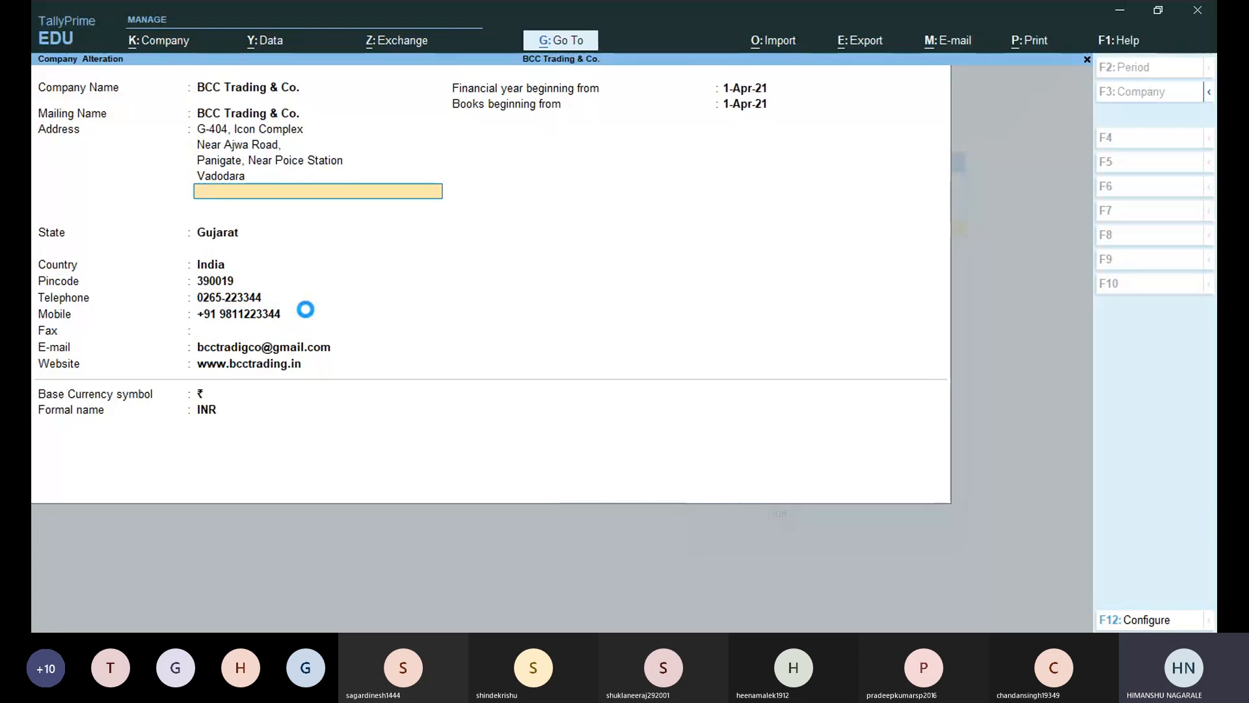
# Step through the address, contact and date fields and accept the company details.
pyautogui.press('Up')
pyautogui.press('Up')
pyautogui.press('Up')
pyautogui.press('Up')
pyautogui.press('Down')
pyautogui.press('Down')
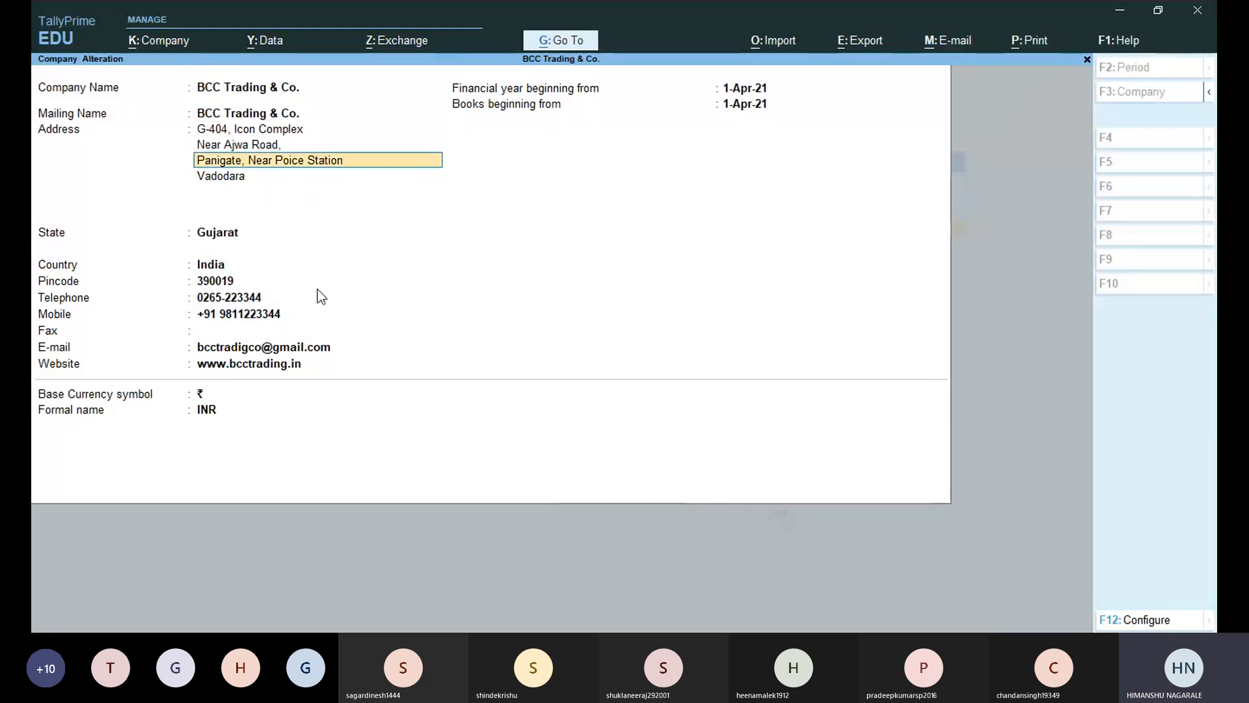
pyautogui.press('Down')
pyautogui.press('Down')
pyautogui.press('Down')
pyautogui.press('Down')
pyautogui.press('Down')
pyautogui.press('Down')
pyautogui.press('Down')
pyautogui.press('Down')
pyautogui.press('Down')
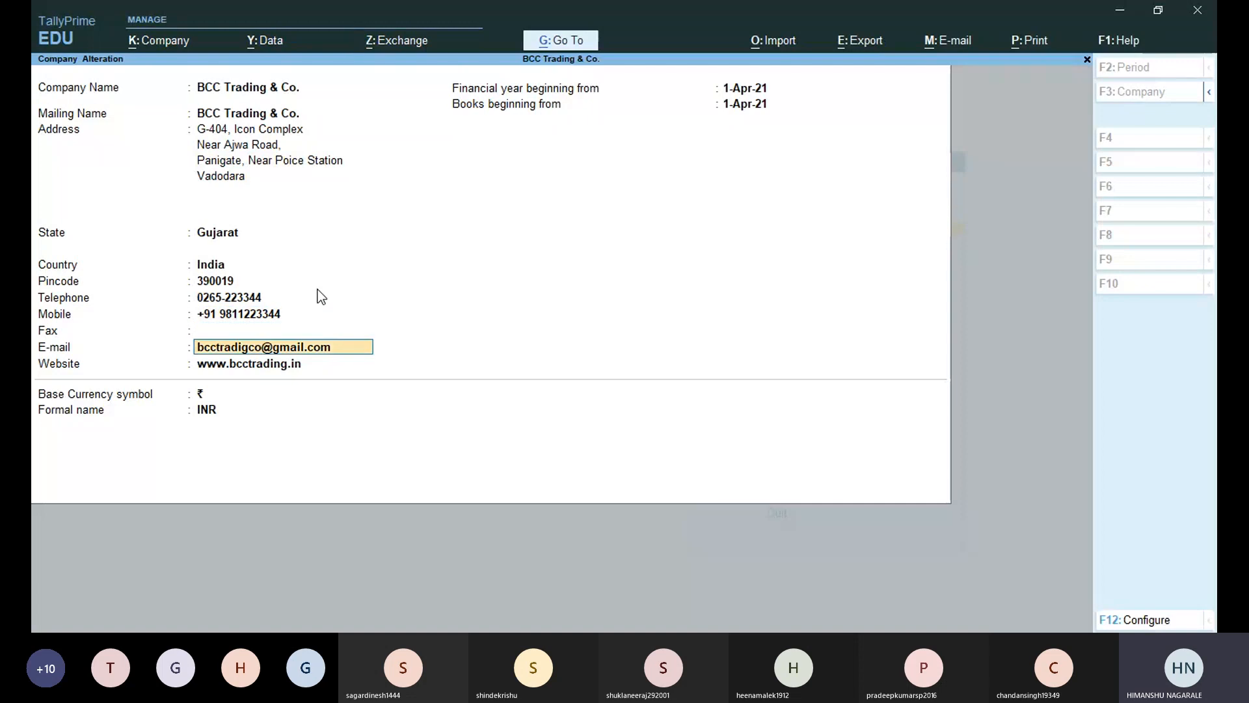
pyautogui.press('Down')
pyautogui.press('Down')
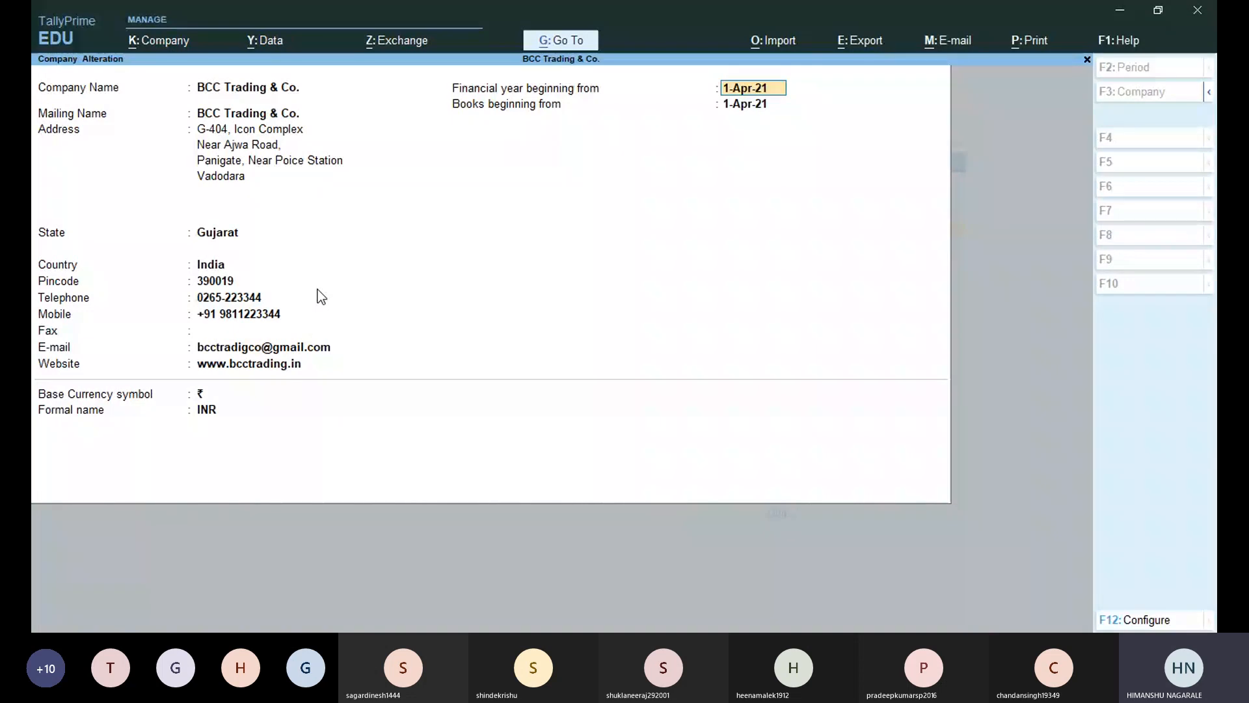
pyautogui.press('Down')
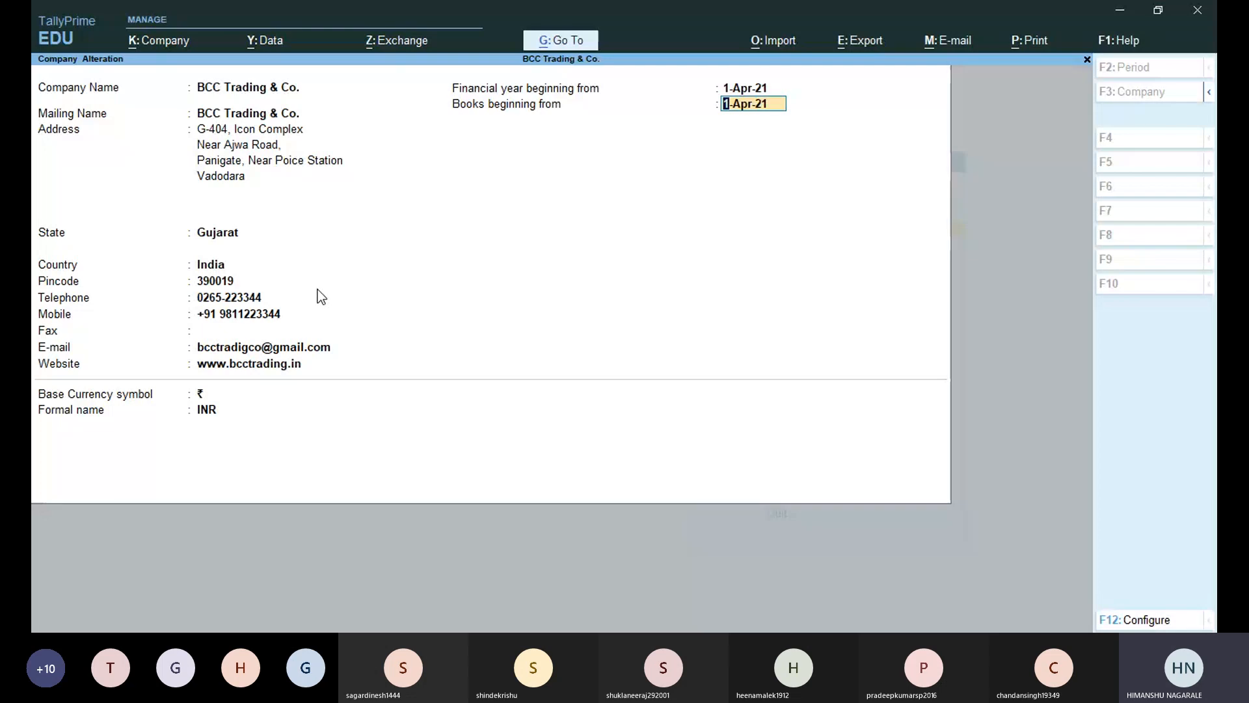
pyautogui.press('Return')
pyautogui.press('Return')
pyautogui.press('Return')
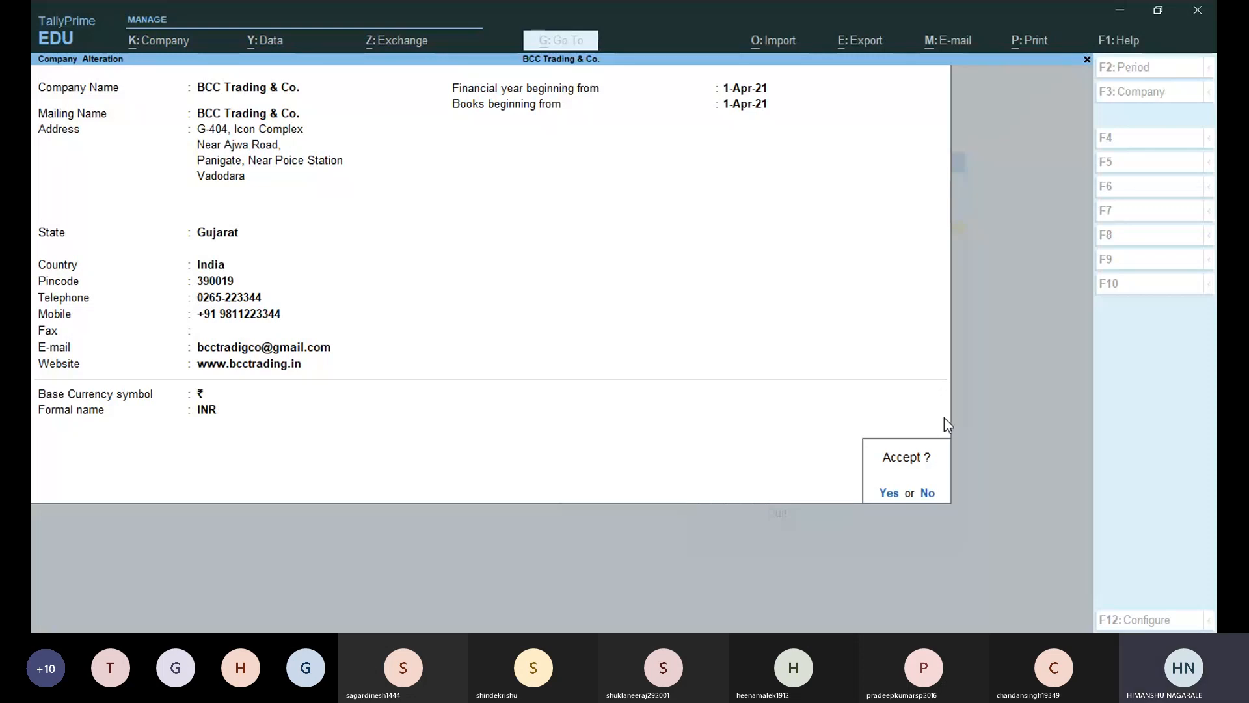
pyautogui.click(888, 493)
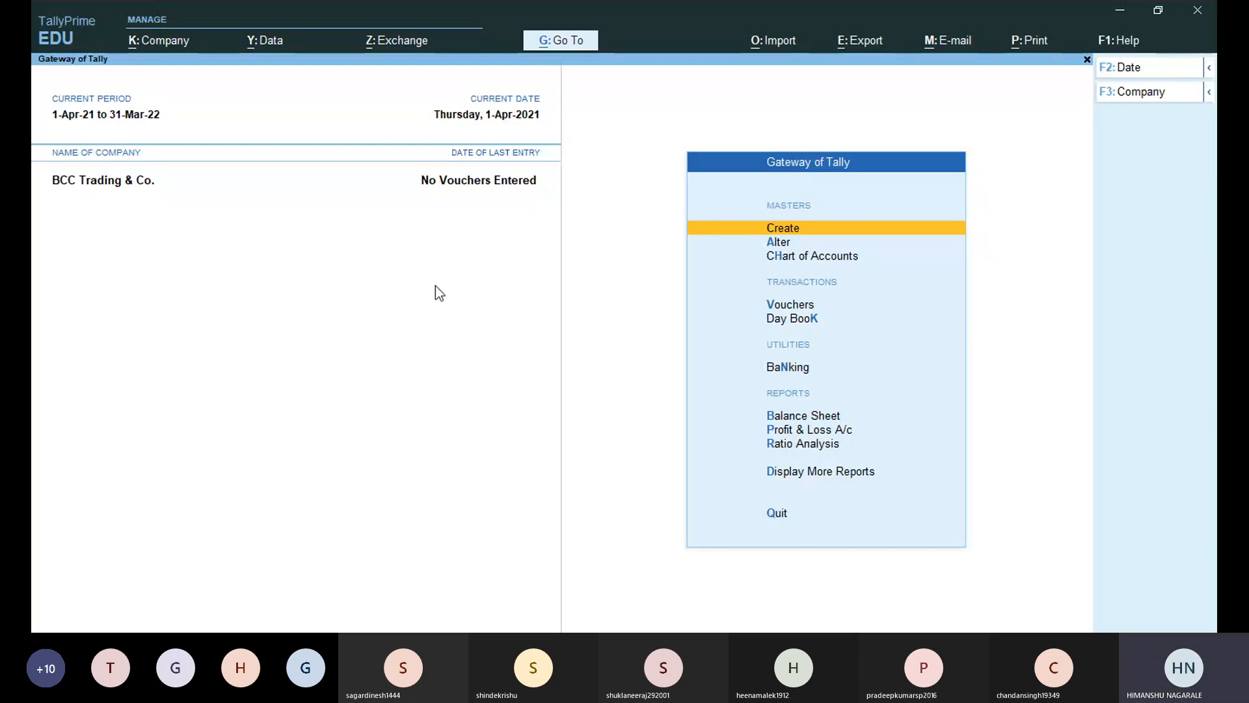
# Reactivate TallyPrime and bring up the Go To List of Reports with Alt+G.
pyautogui.click(510, 618)
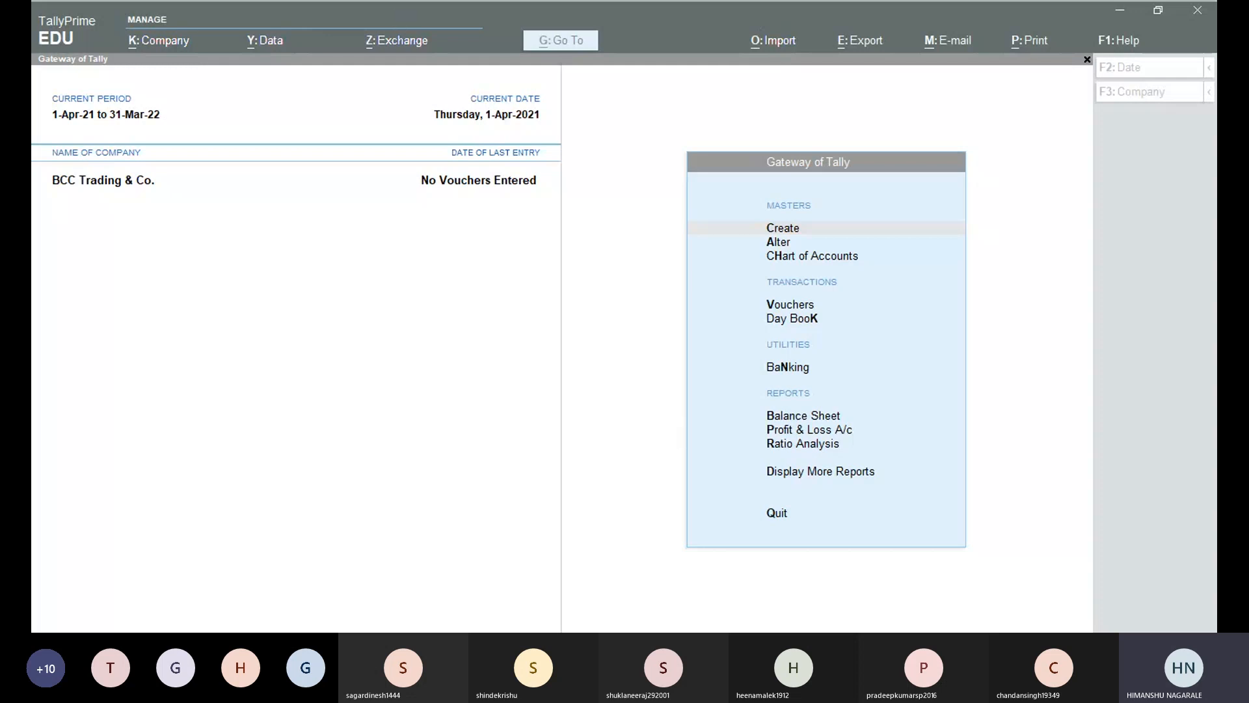
pyautogui.click(927, 267)
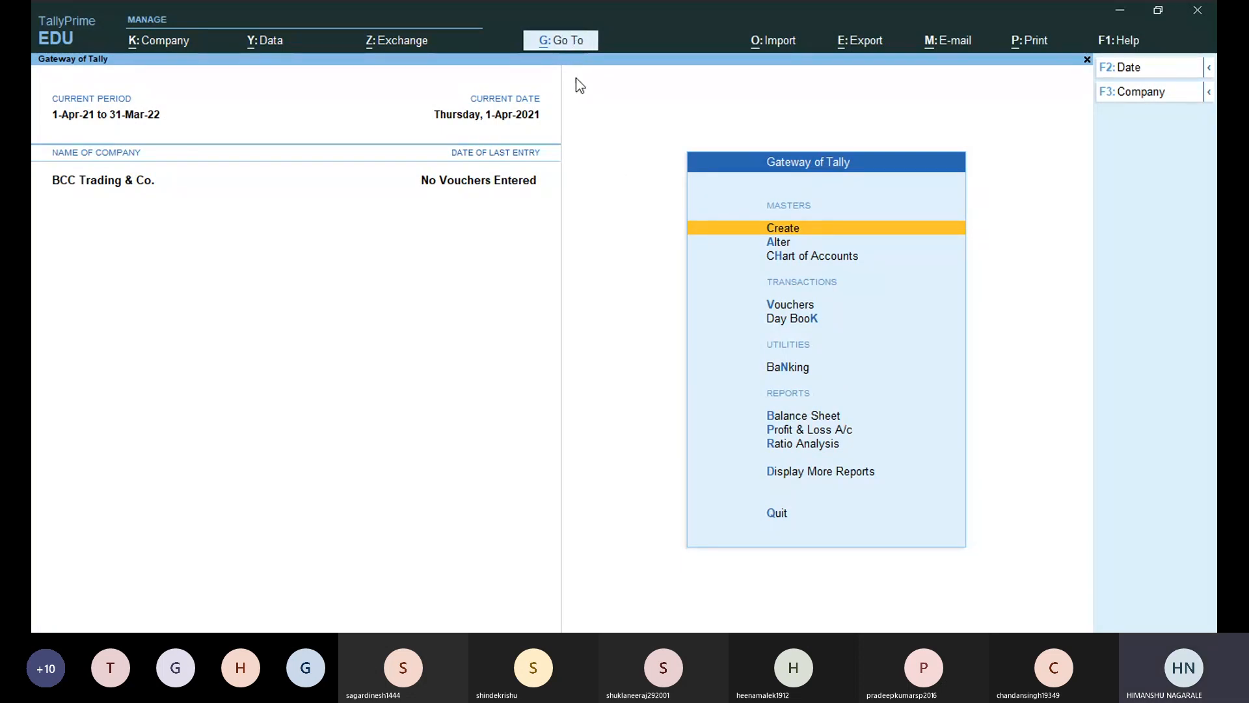
pyautogui.hotkey('alt', 'g')
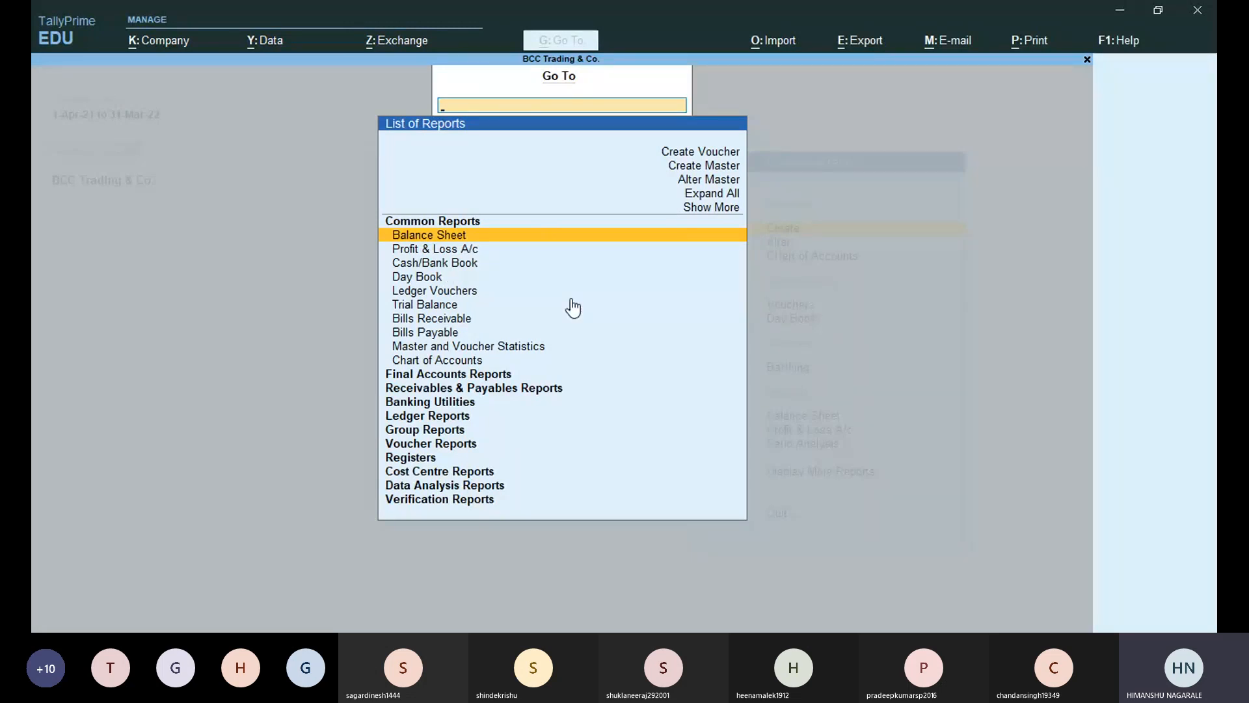
# Browse the report groups and expand every group in the list.
pyautogui.press('Down')
pyautogui.press('Down')
pyautogui.press('Down')
pyautogui.press('Down')
pyautogui.press('Down')
pyautogui.press('Down')
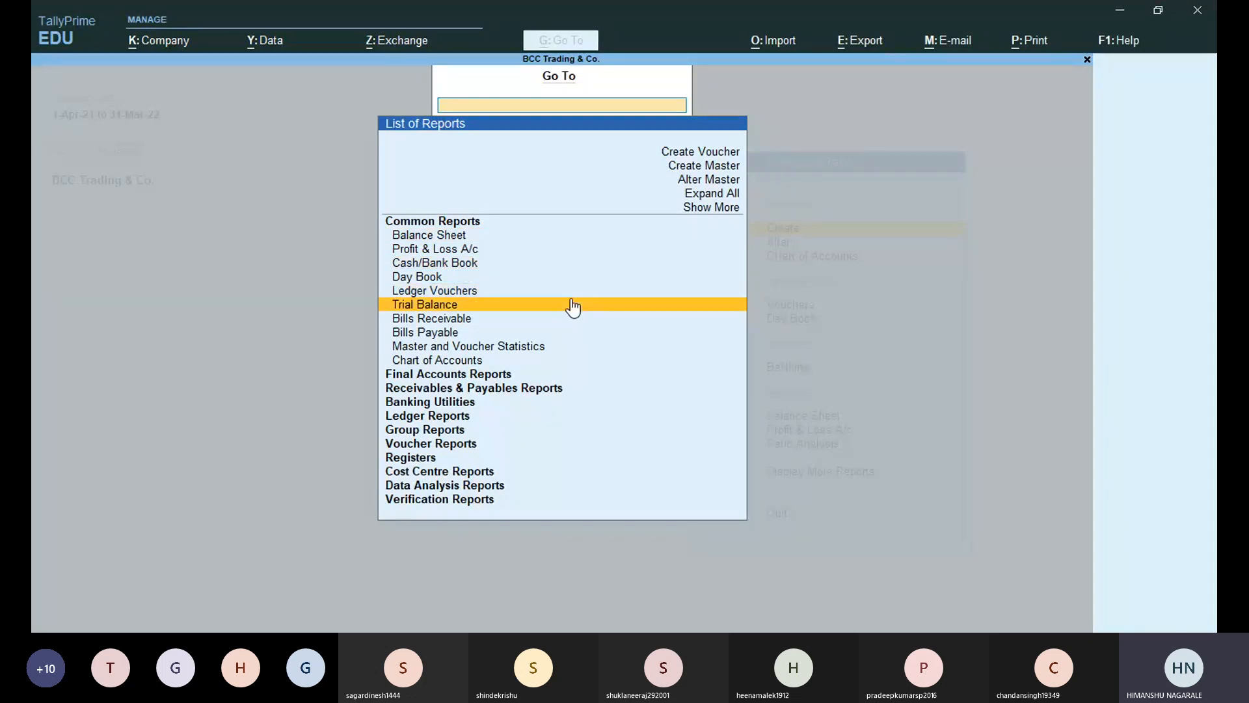
pyautogui.press('Down')
pyautogui.press('Down')
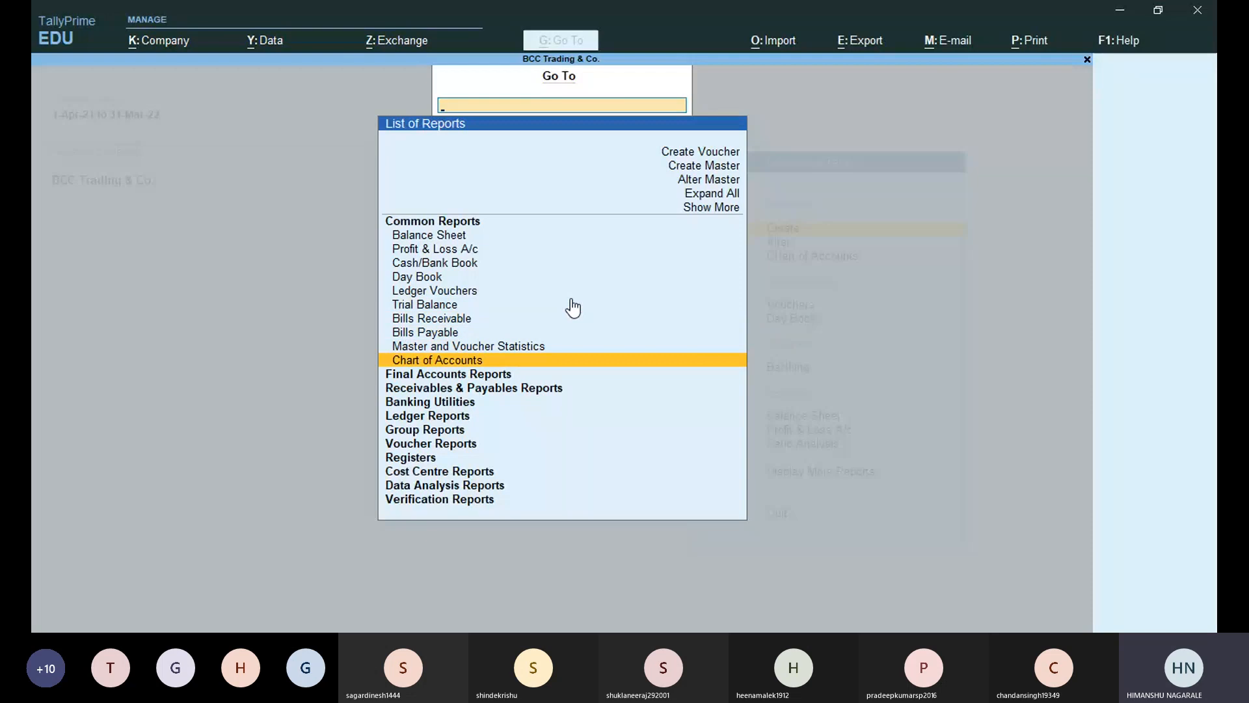
pyautogui.press('Down')
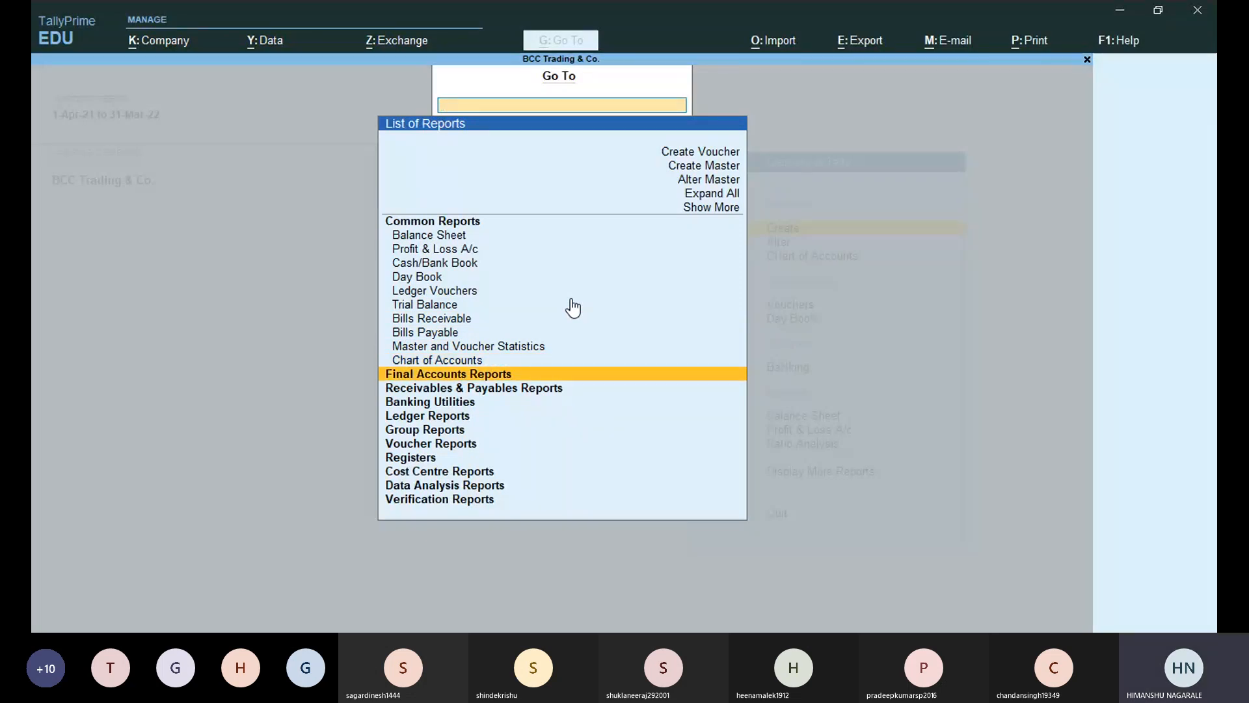
pyautogui.press('Down')
pyautogui.press('Down')
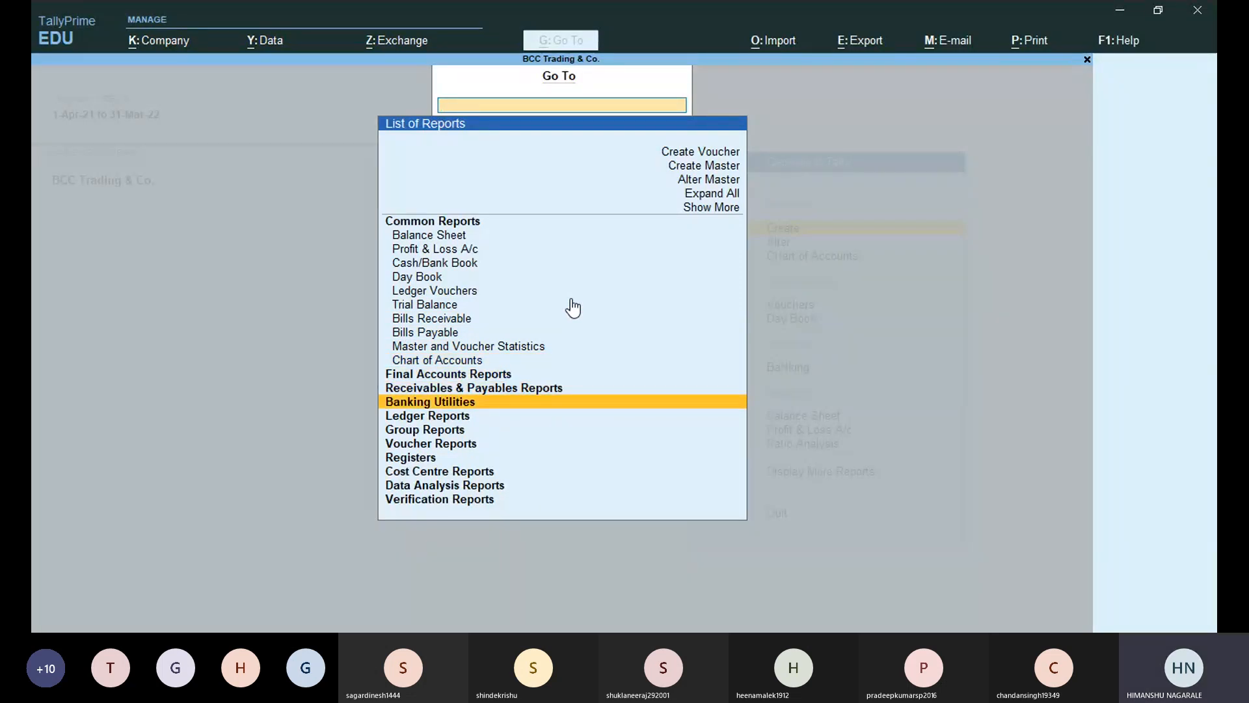
pyautogui.press('Down')
pyautogui.press('Down')
pyautogui.press('Down')
pyautogui.press('Down')
pyautogui.press('Down')
pyautogui.press('Down')
pyautogui.press('Down')
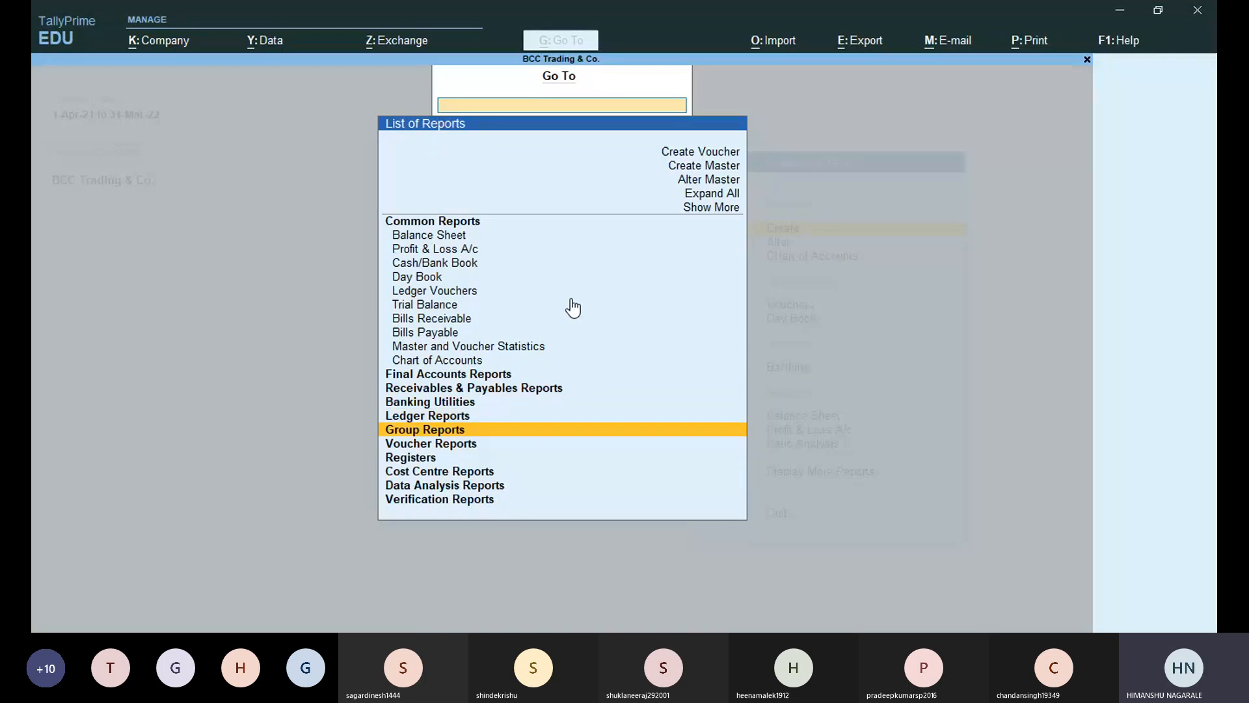
pyautogui.press('Up')
pyautogui.press('Up')
pyautogui.press('Up')
pyautogui.press('Up')
pyautogui.press('Up')
pyautogui.press('Up')
pyautogui.press('Up')
pyautogui.press('Up')
pyautogui.press('Up')
pyautogui.press('Up')
pyautogui.press('Up')
pyautogui.press('Up')
pyautogui.press('Up')
pyautogui.press('Up')
pyautogui.press('Up')
pyautogui.press('Up')
pyautogui.press('Up')
pyautogui.press('Up')
pyautogui.press('Up')
pyautogui.press('Up')
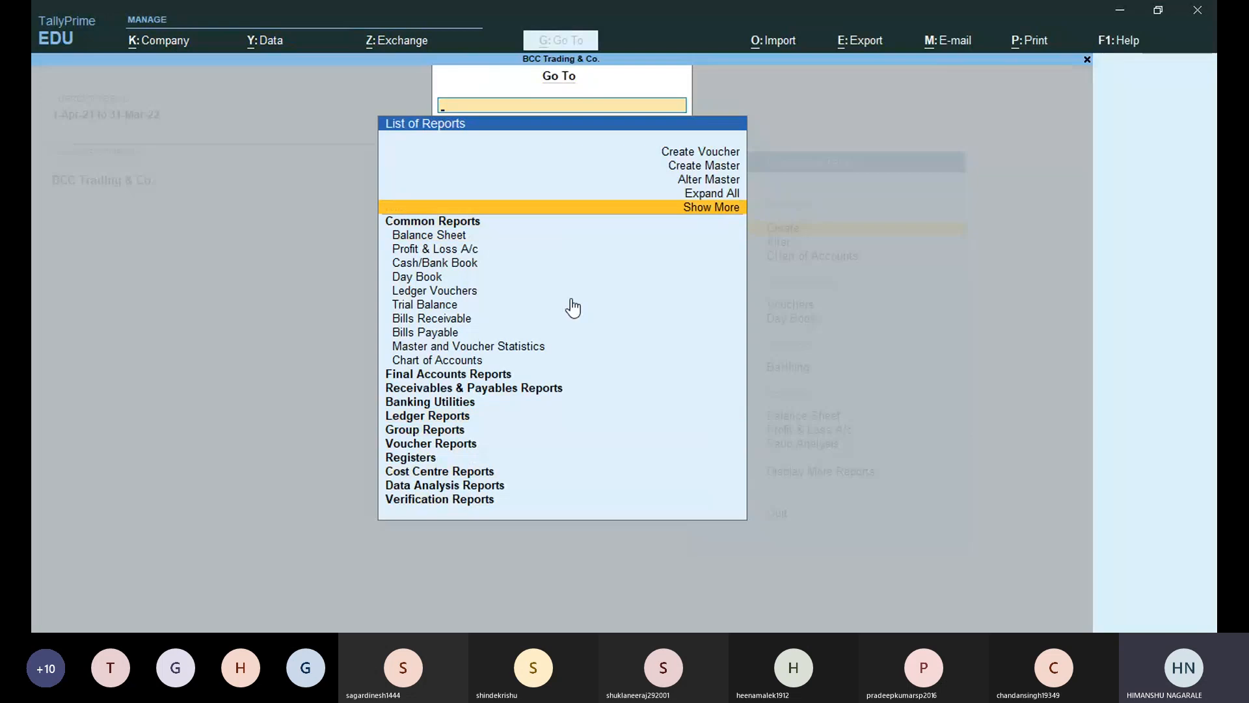
pyautogui.press('Up')
pyautogui.press('Return')
# Browse the expanded reports from Balance Sheet down to Voucher Verification.
pyautogui.press('Down')
pyautogui.press('Down')
pyautogui.press('Down')
pyautogui.press('Down')
pyautogui.press('Down')
pyautogui.press('Down')
pyautogui.press('Down')
pyautogui.press('Down')
pyautogui.press('Down')
pyautogui.press('Down')
pyautogui.press('Down')
pyautogui.press('Down')
pyautogui.press('Down')
pyautogui.press('Down')
pyautogui.press('Down')
pyautogui.press('Down')
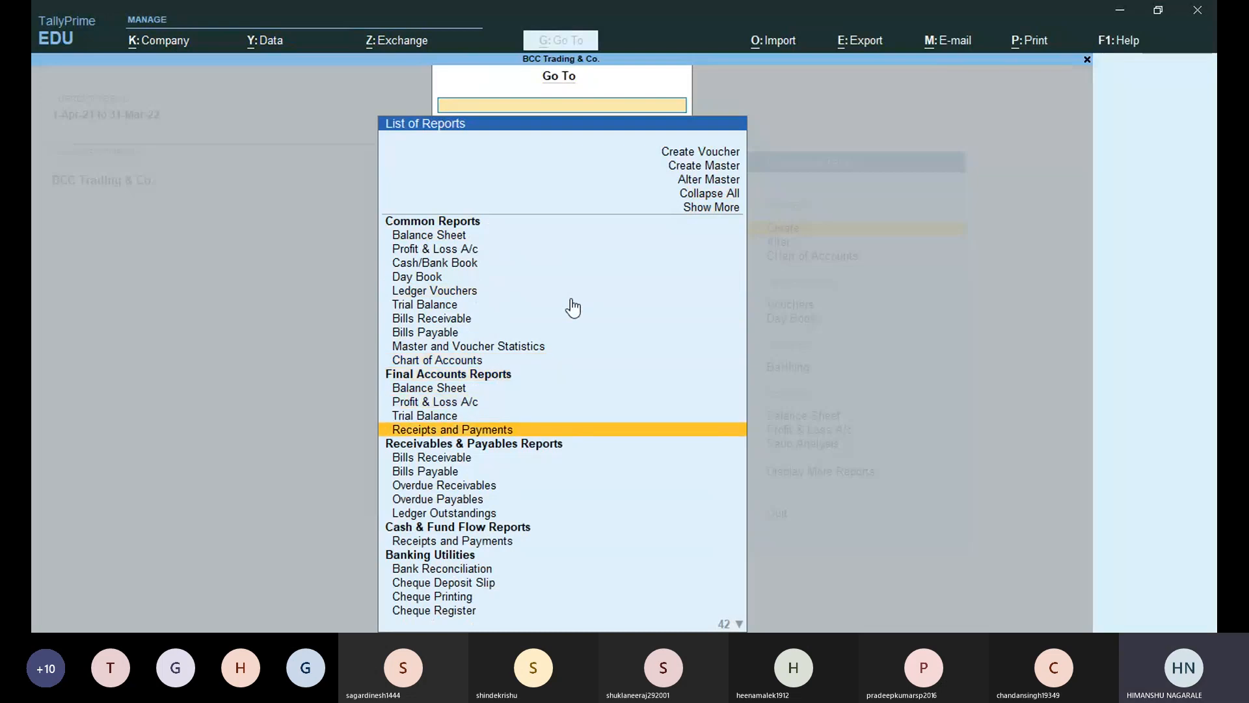
pyautogui.press('Down')
pyautogui.press('Down')
pyautogui.press('Down')
pyautogui.press('Down')
pyautogui.press('Down')
pyautogui.press('Down')
pyautogui.press('Down')
pyautogui.press('Down')
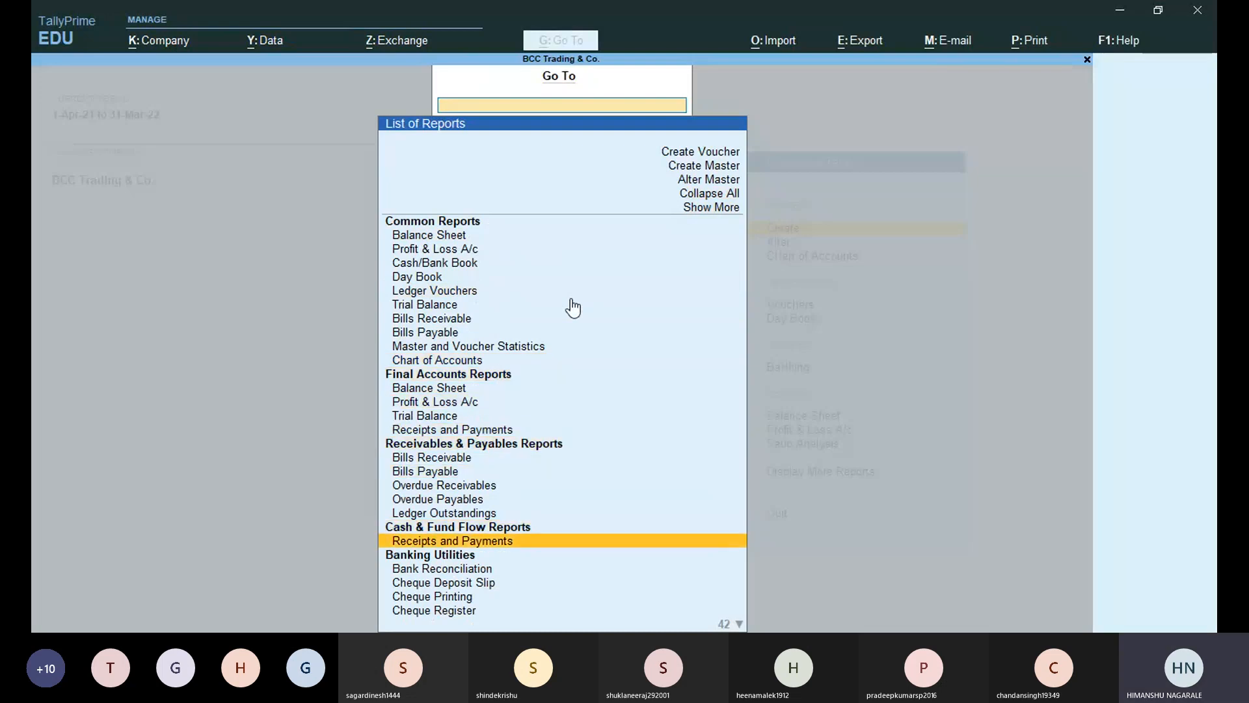
pyautogui.press('Down')
pyautogui.press('Down')
pyautogui.press('Down')
pyautogui.press('Down')
pyautogui.press('Down')
pyautogui.press('Down')
pyautogui.press('Down')
pyautogui.press('Down')
pyautogui.press('Down')
pyautogui.press('Down')
pyautogui.press('Down')
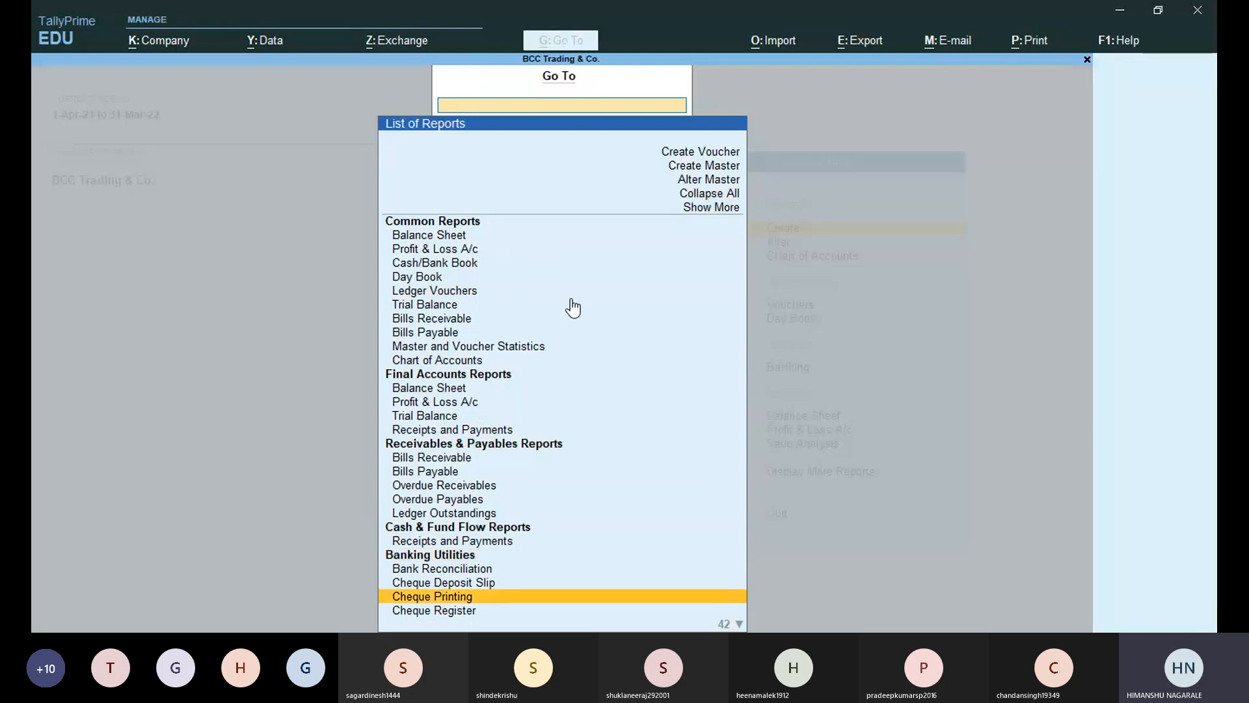
pyautogui.press('Up')
pyautogui.press('Up')
pyautogui.press('Up')
pyautogui.press('Up')
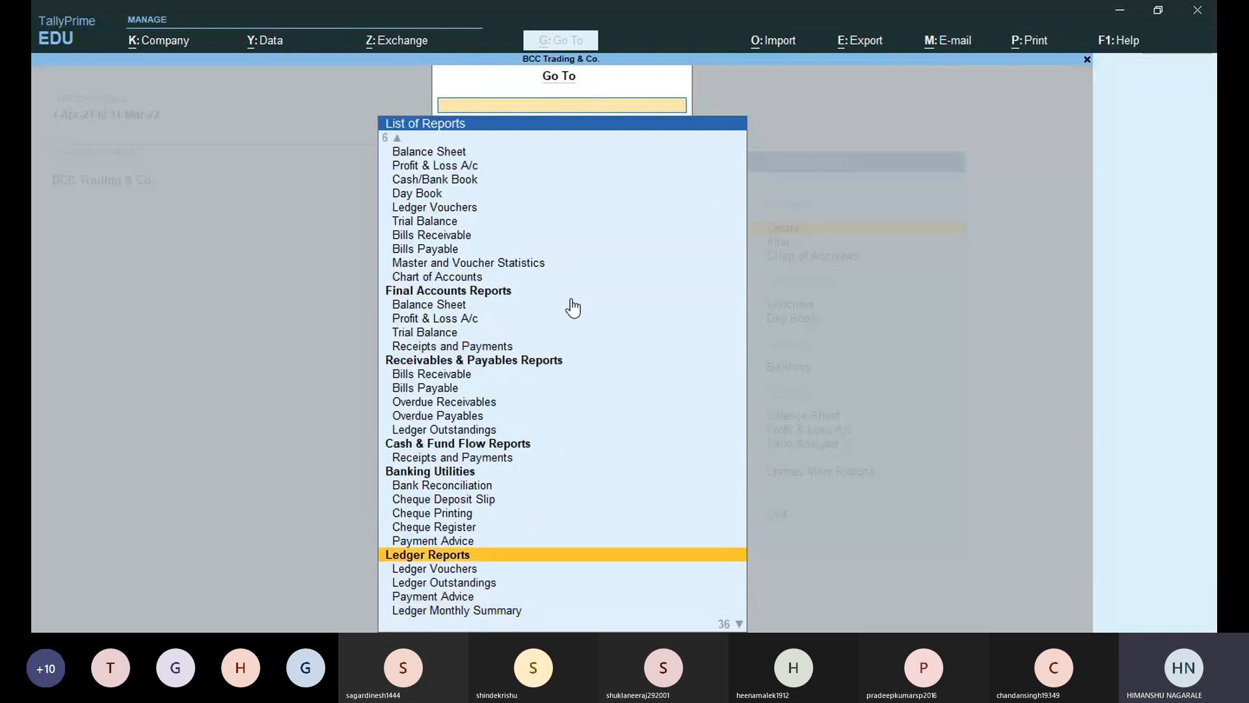
pyautogui.press('Down')
pyautogui.press('Down')
pyautogui.press('Down')
pyautogui.press('Down')
pyautogui.press('Down')
pyautogui.press('Down')
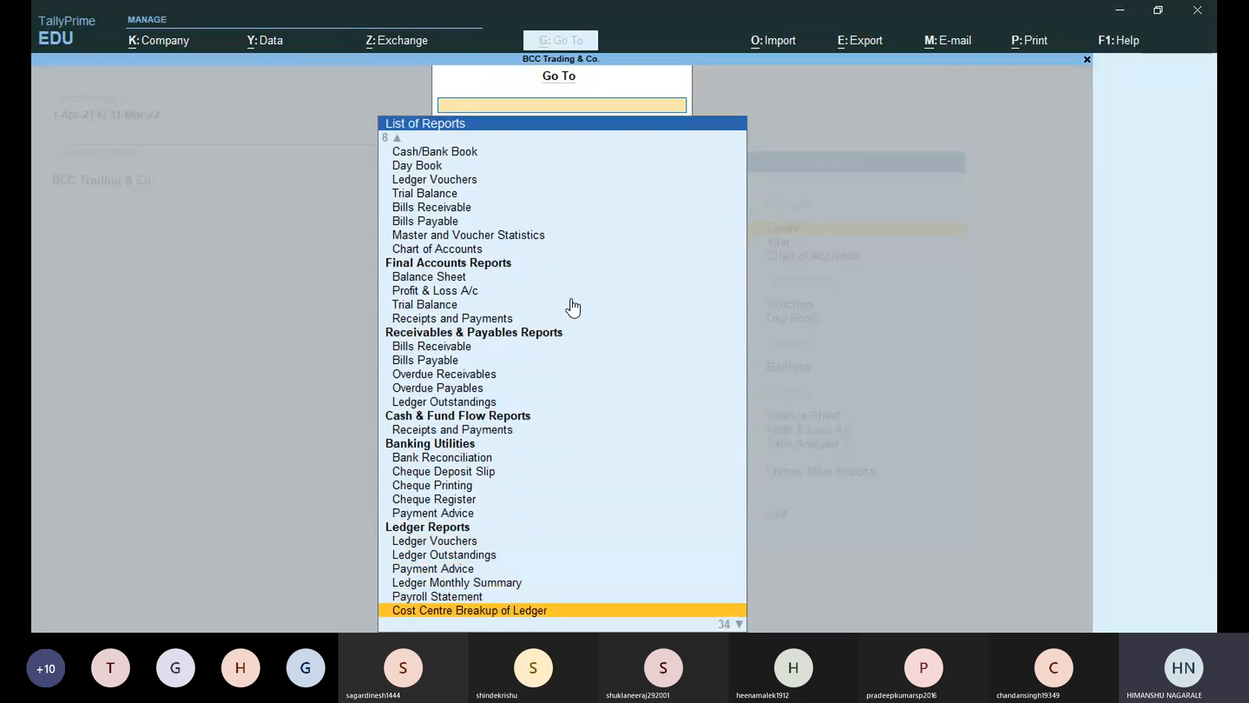
pyautogui.press('Down')
pyautogui.press('Down')
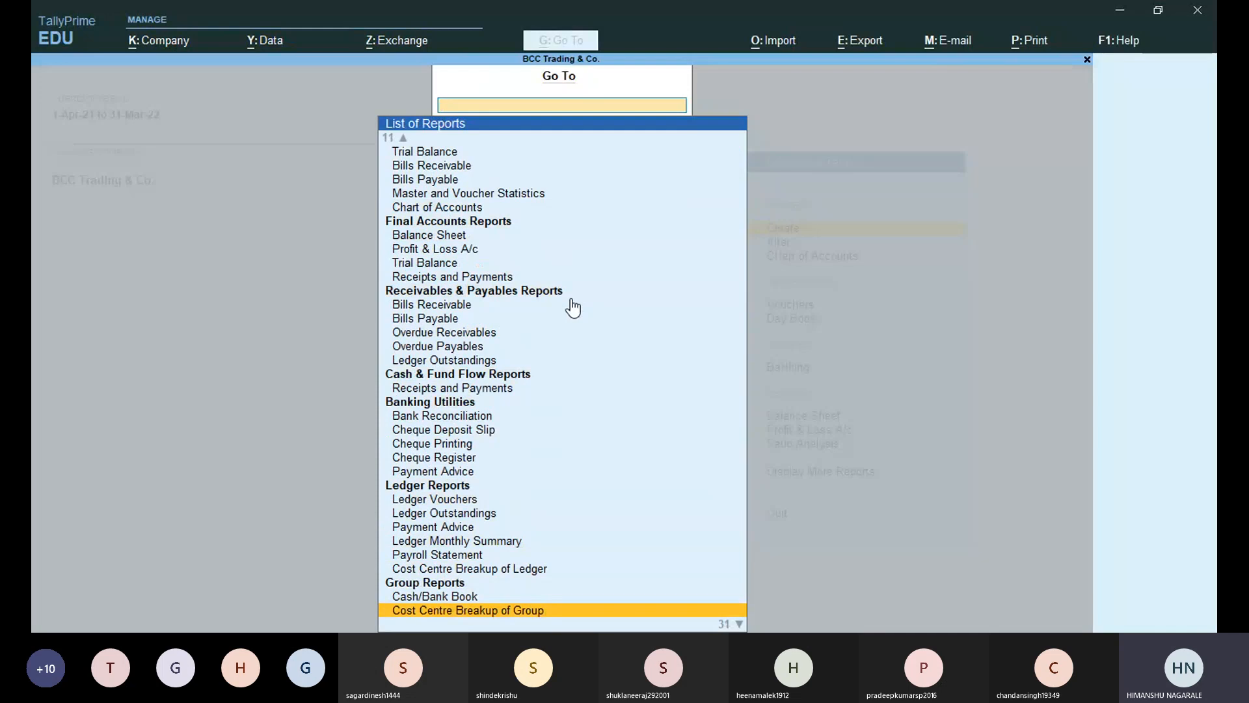
pyautogui.press('Down')
pyautogui.press('Down')
pyautogui.press('Down')
pyautogui.press('Down')
pyautogui.press('Down')
pyautogui.press('Down')
pyautogui.press('Down')
pyautogui.press('Down')
pyautogui.press('Down')
pyautogui.press('Down')
pyautogui.press('Down')
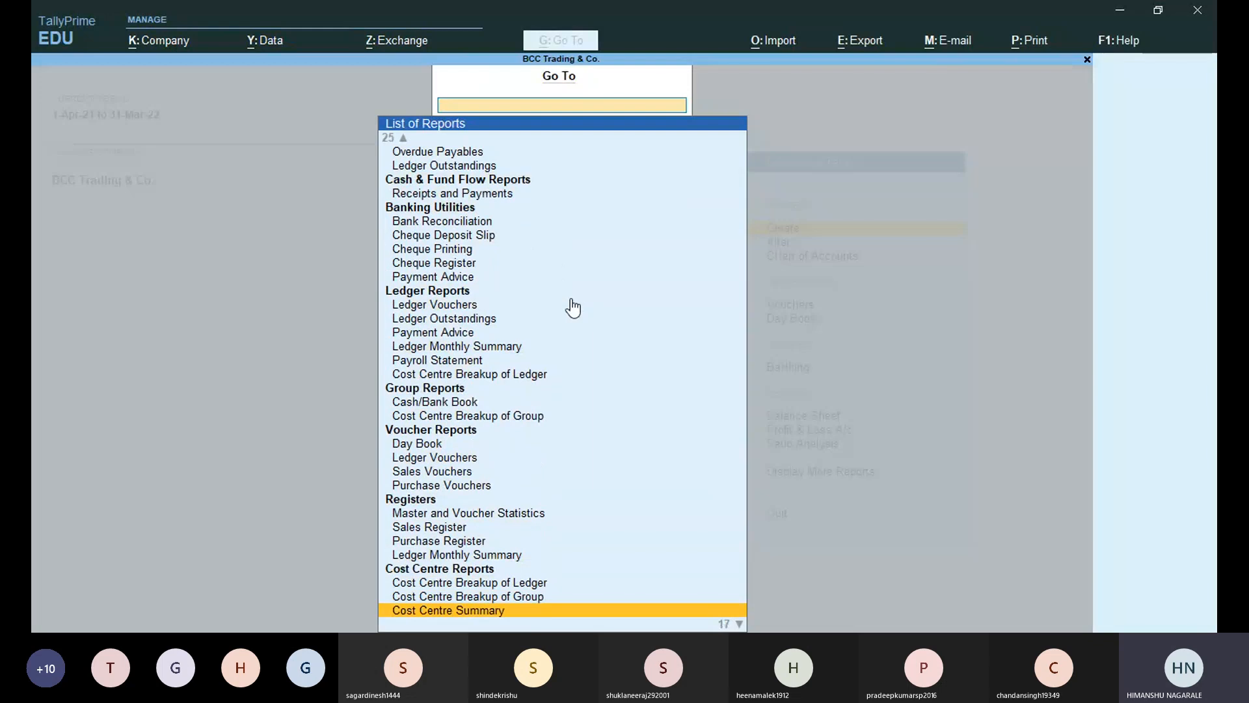
pyautogui.press('Down')
pyautogui.press('Down')
pyautogui.press('Down')
pyautogui.press('Down')
pyautogui.press('Down')
pyautogui.press('Down')
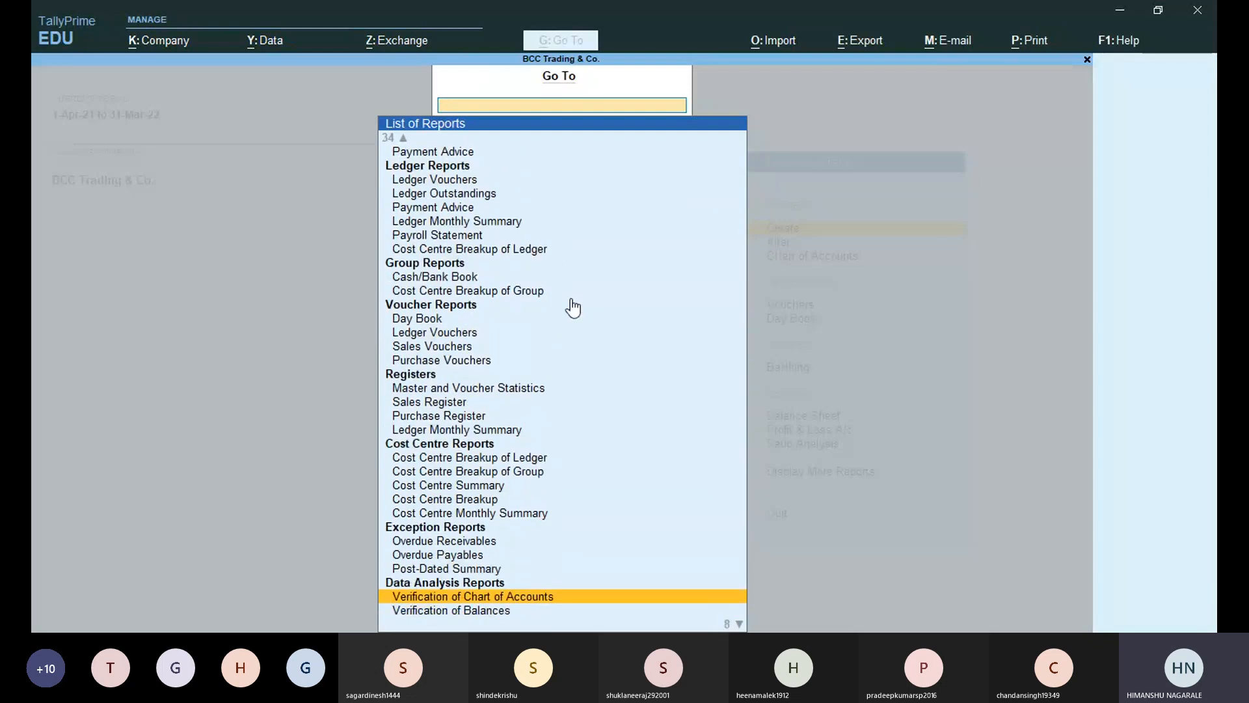
pyautogui.press('Up')
pyautogui.press('Up')
pyautogui.press('Down')
pyautogui.press('Down')
pyautogui.press('Down')
pyautogui.press('Down')
pyautogui.press('Down')
pyautogui.press('Down')
pyautogui.press('Down')
pyautogui.press('Down')
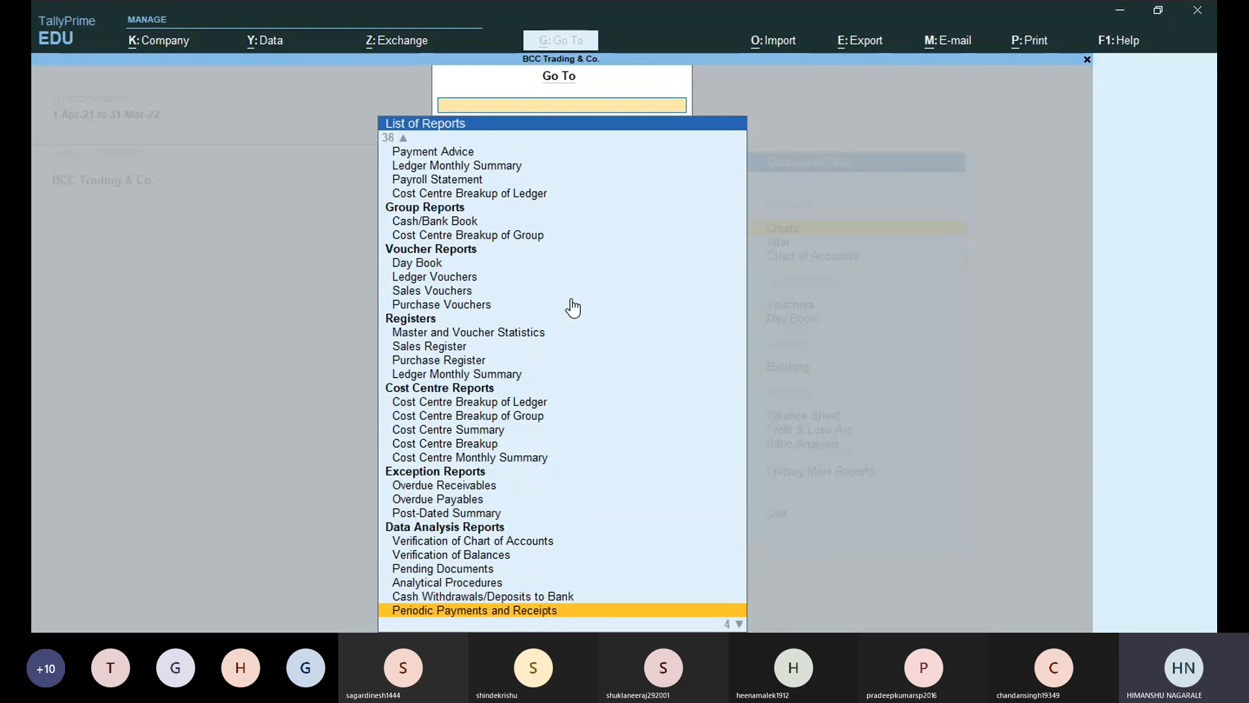
pyautogui.press('Up')
pyautogui.press('Up')
pyautogui.press('Up')
pyautogui.press('Up')
pyautogui.press('Up')
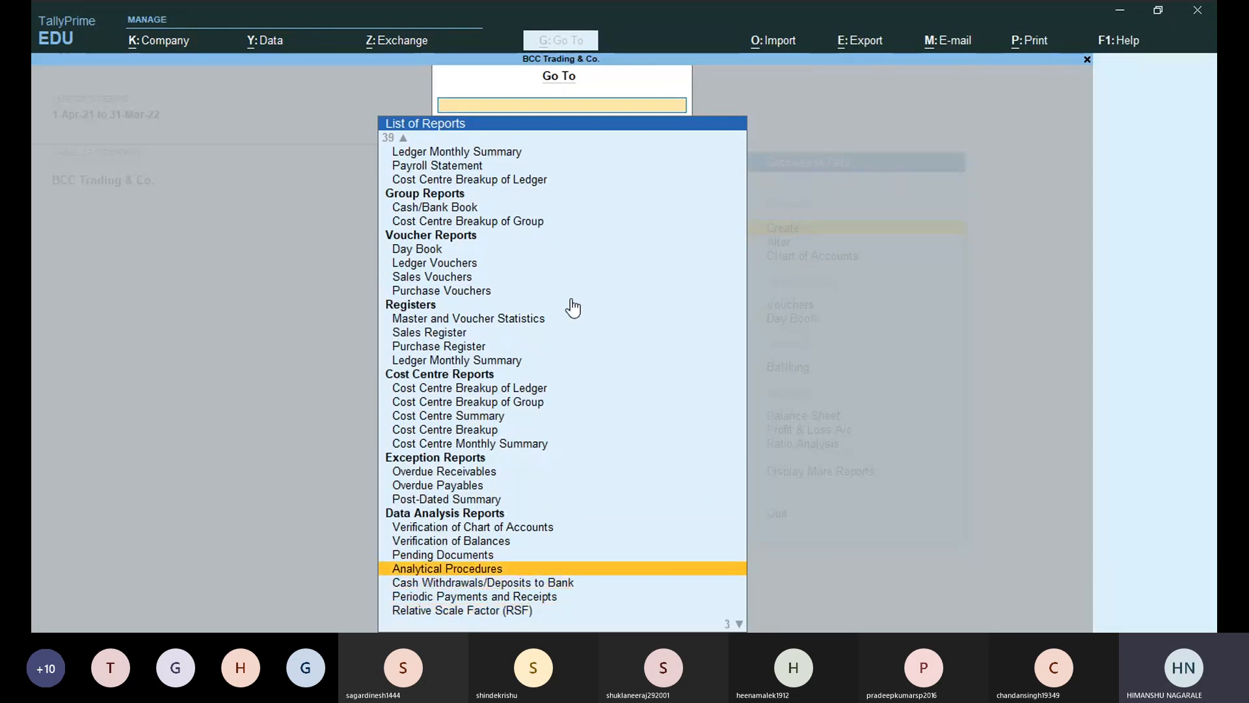
pyautogui.press('Down')
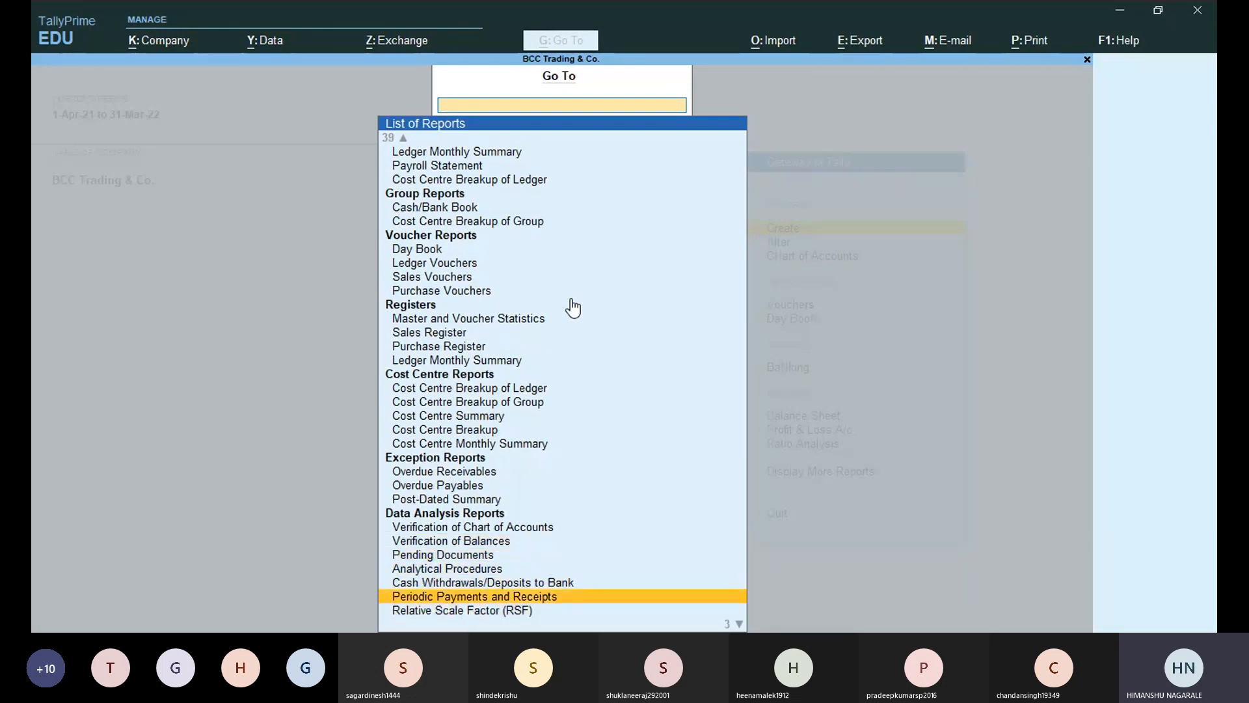
pyautogui.press('Down')
pyautogui.press('Down')
pyautogui.press('Down')
pyautogui.press('Down')
pyautogui.press('Down')
# Collapse the report list to section headings and go to Chart of Accounts.
pyautogui.press('Up')
pyautogui.press('Up')
pyautogui.press('Up')
pyautogui.press('Up')
pyautogui.press('Up')
pyautogui.press('Up')
pyautogui.press('Up')
pyautogui.press('Up')
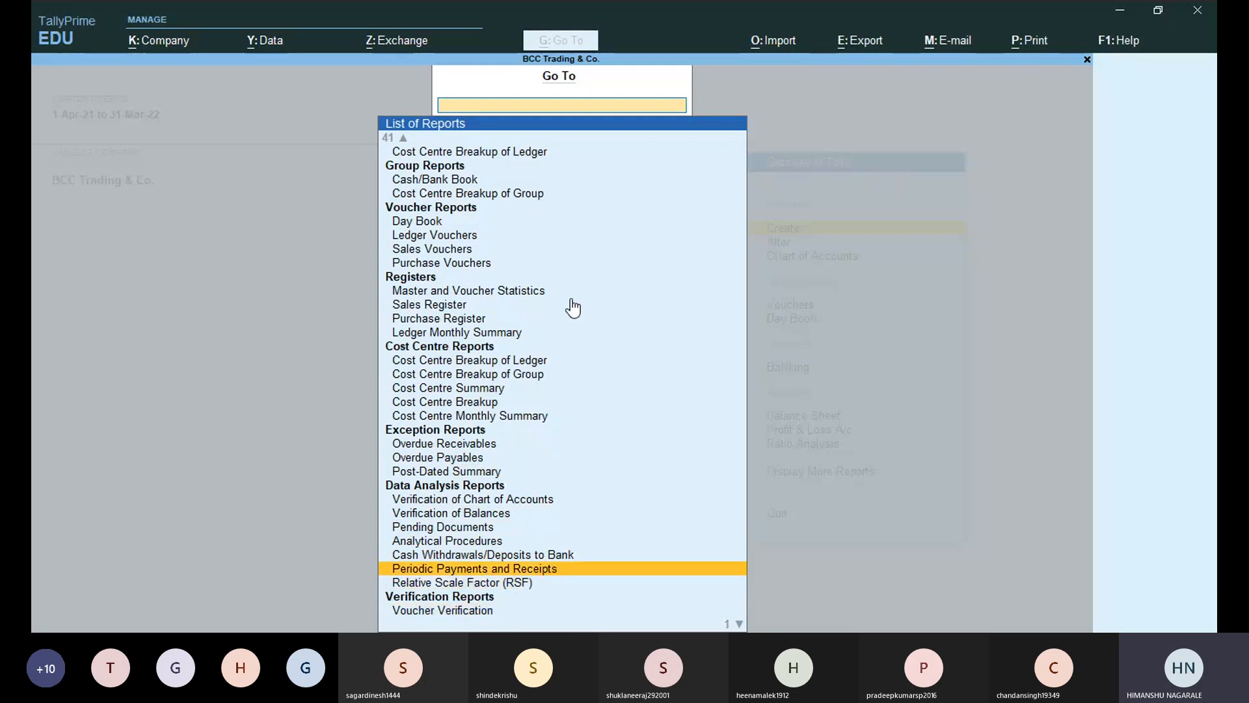
pyautogui.press('Down')
pyautogui.press('Down')
pyautogui.press('Down')
pyautogui.press('Down')
pyautogui.press('Down')
pyautogui.press('Down')
pyautogui.press('Down')
pyautogui.press('Down')
pyautogui.press('Up')
pyautogui.press('Up')
pyautogui.press('Up')
pyautogui.press('Up')
pyautogui.press('Up')
pyautogui.press('Up')
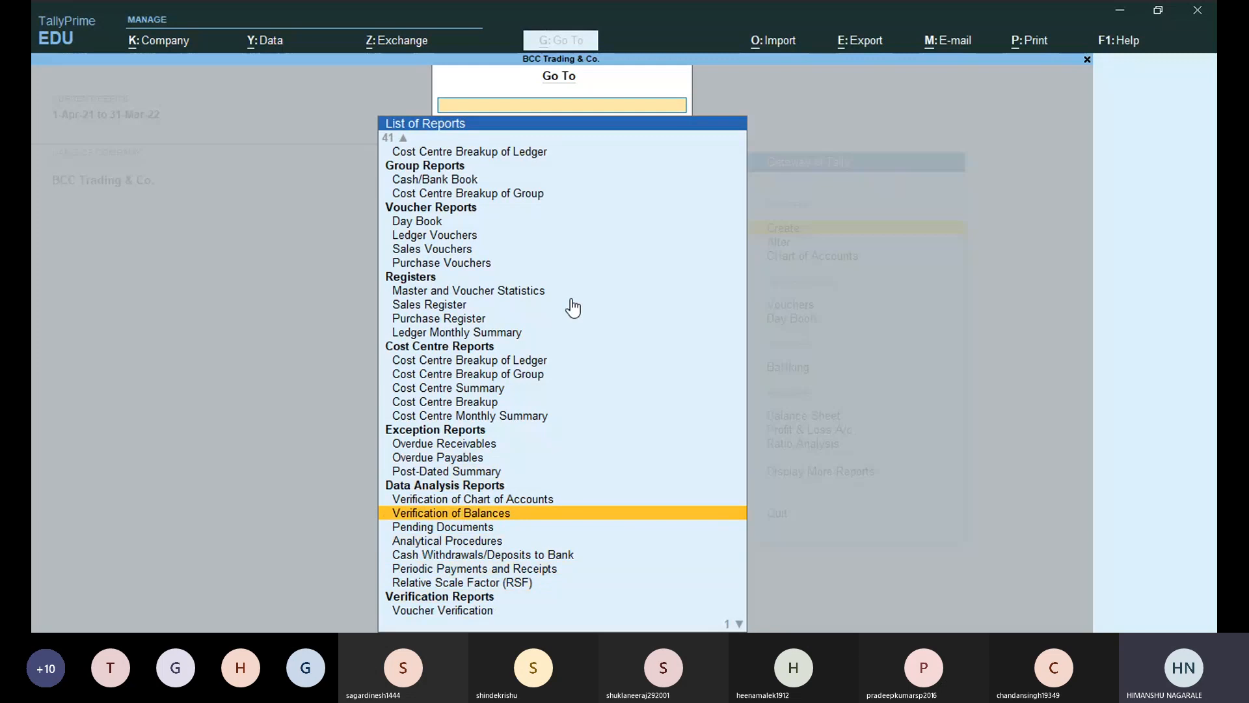
pyautogui.press('Down')
pyautogui.press('Down')
pyautogui.press('Down')
pyautogui.press('Down')
pyautogui.press('Down')
pyautogui.press('Down')
pyautogui.press('Down')
pyautogui.press('Up')
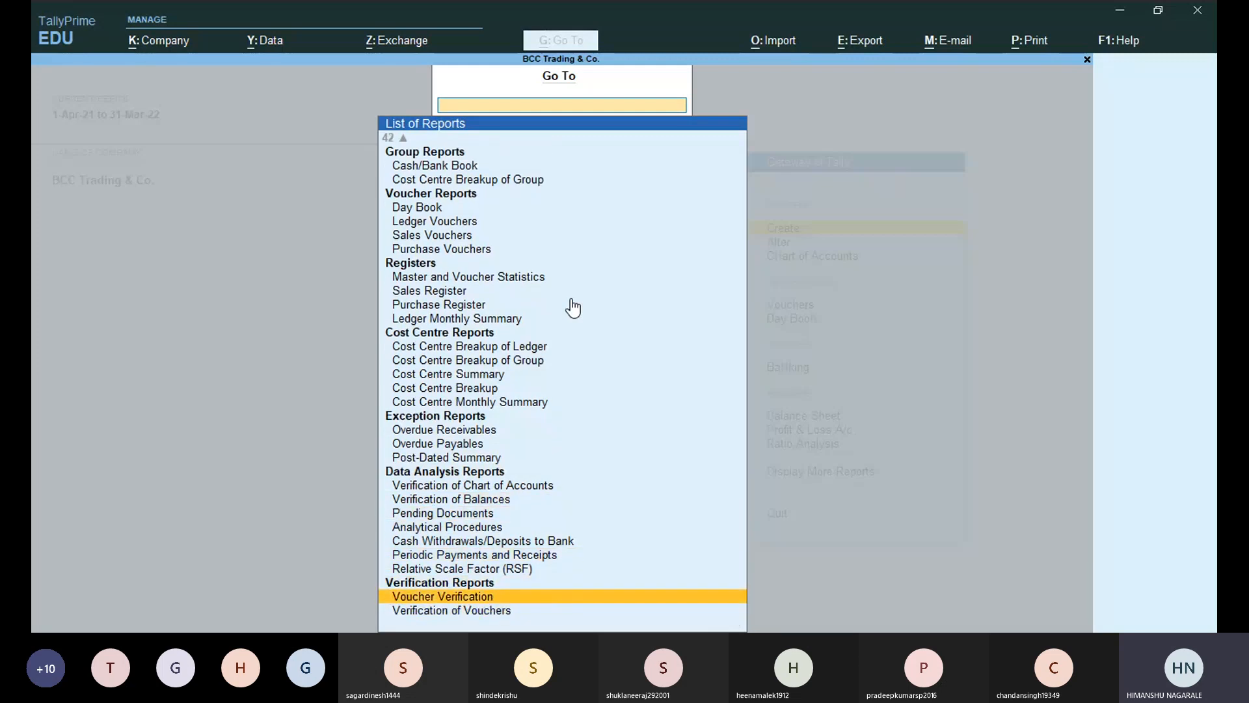
pyautogui.press('Down')
pyautogui.press('Up')
pyautogui.press('Up')
pyautogui.press('Up')
pyautogui.press('Up')
pyautogui.press('Up')
pyautogui.press('Up')
pyautogui.press('Up')
pyautogui.press('Up')
pyautogui.press('Up')
pyautogui.press('Up')
pyautogui.press('Up')
pyautogui.press('Up')
pyautogui.press('Up')
pyautogui.press('Up')
pyautogui.press('Up')
pyautogui.press('Up')
pyautogui.press('Up')
pyautogui.press('Up')
pyautogui.press('Up')
pyautogui.press('Up')
pyautogui.press('Up')
pyautogui.press('Up')
pyautogui.press('Up')
pyautogui.press('Up')
pyautogui.press('Up')
pyautogui.press('Up')
pyautogui.press('Up')
pyautogui.press('Up')
pyautogui.press('Up')
pyautogui.press('Up')
pyautogui.press('Up')
pyautogui.press('Up')
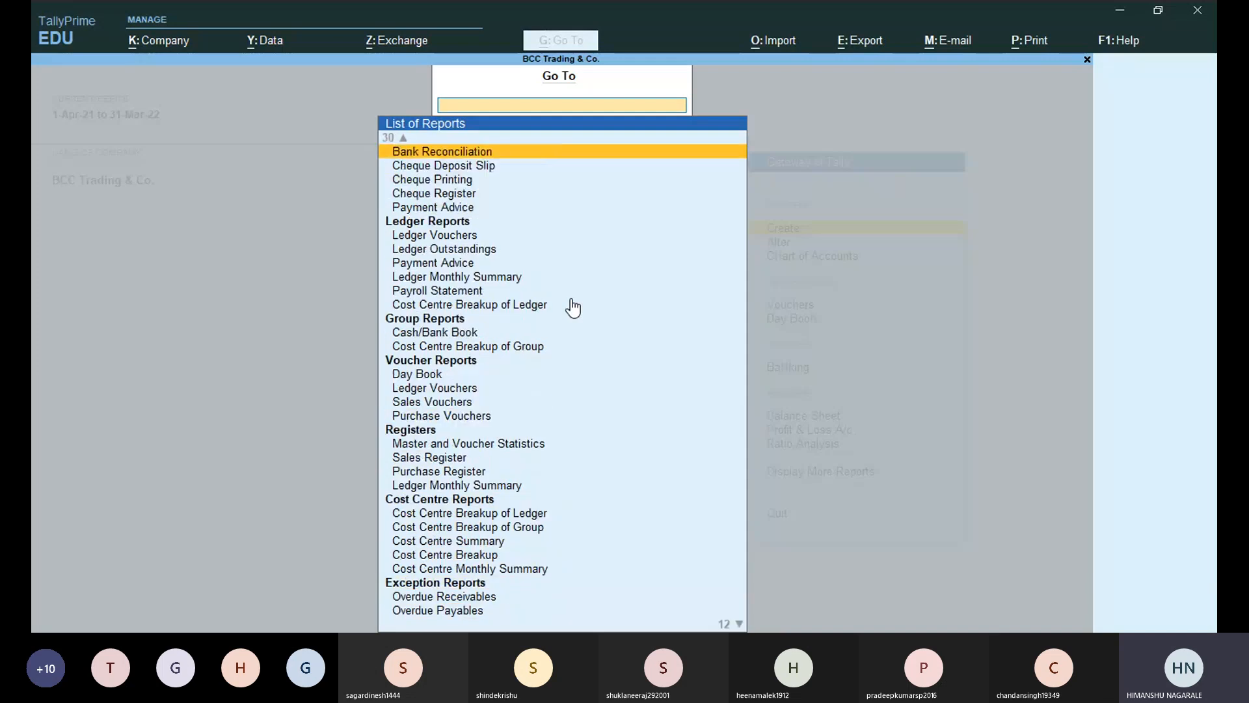
pyautogui.press('Up')
pyautogui.press('Up')
pyautogui.press('Up')
pyautogui.press('Up')
pyautogui.press('Up')
pyautogui.press('Up')
pyautogui.press('Up')
pyautogui.press('Up')
pyautogui.press('Up')
pyautogui.press('Up')
pyautogui.press('Up')
pyautogui.press('Up')
pyautogui.press('Up')
pyautogui.press('Up')
pyautogui.press('Up')
pyautogui.press('Up')
pyautogui.press('Up')
pyautogui.press('Up')
pyautogui.press('Up')
pyautogui.press('Up')
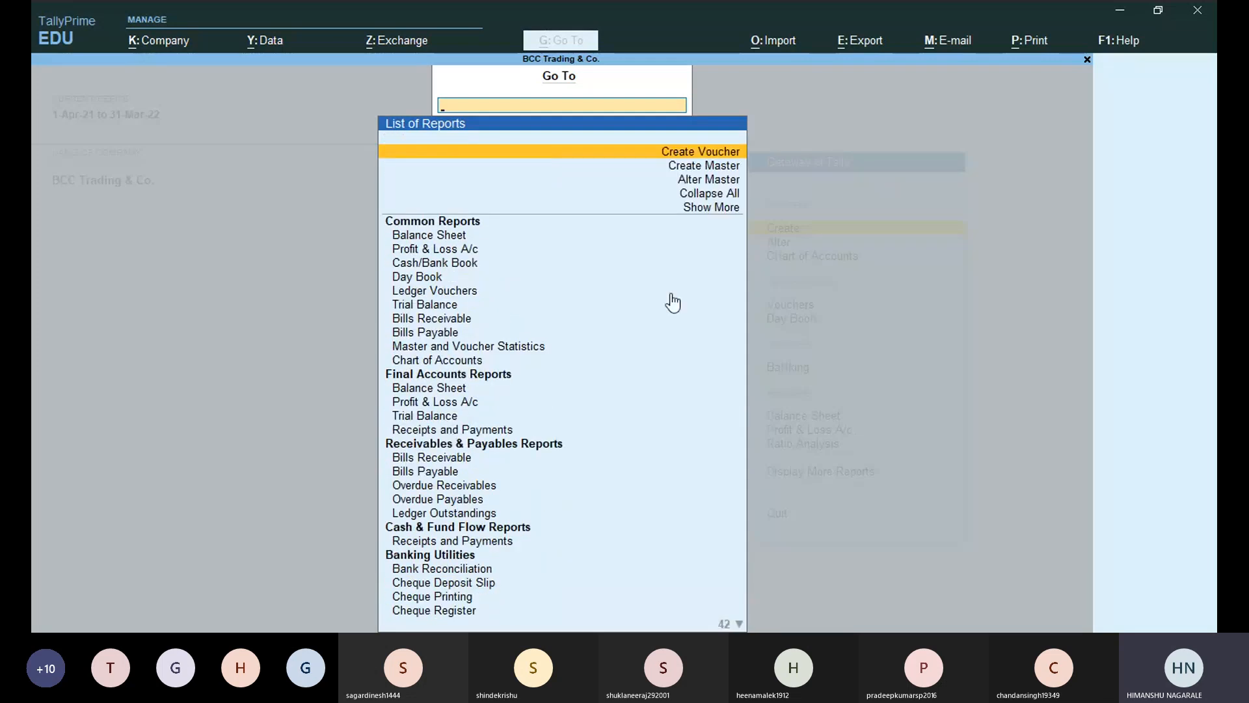
pyautogui.click(711, 198)
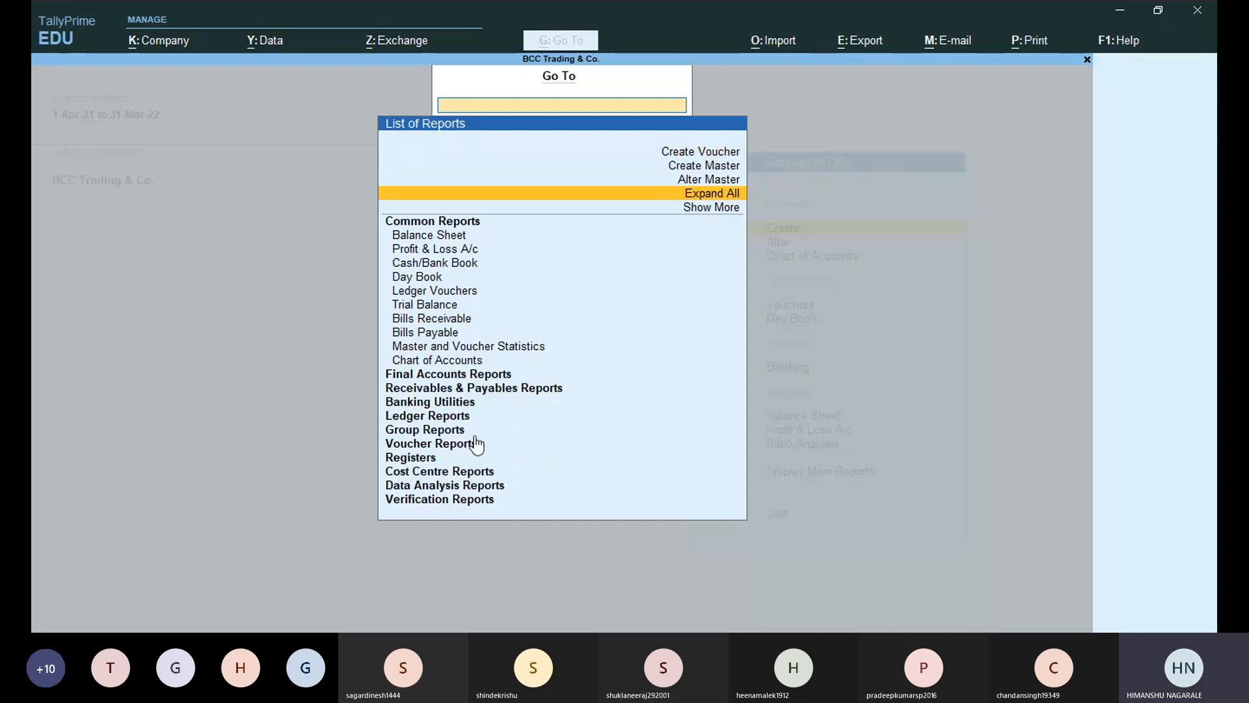
pyautogui.click(447, 361)
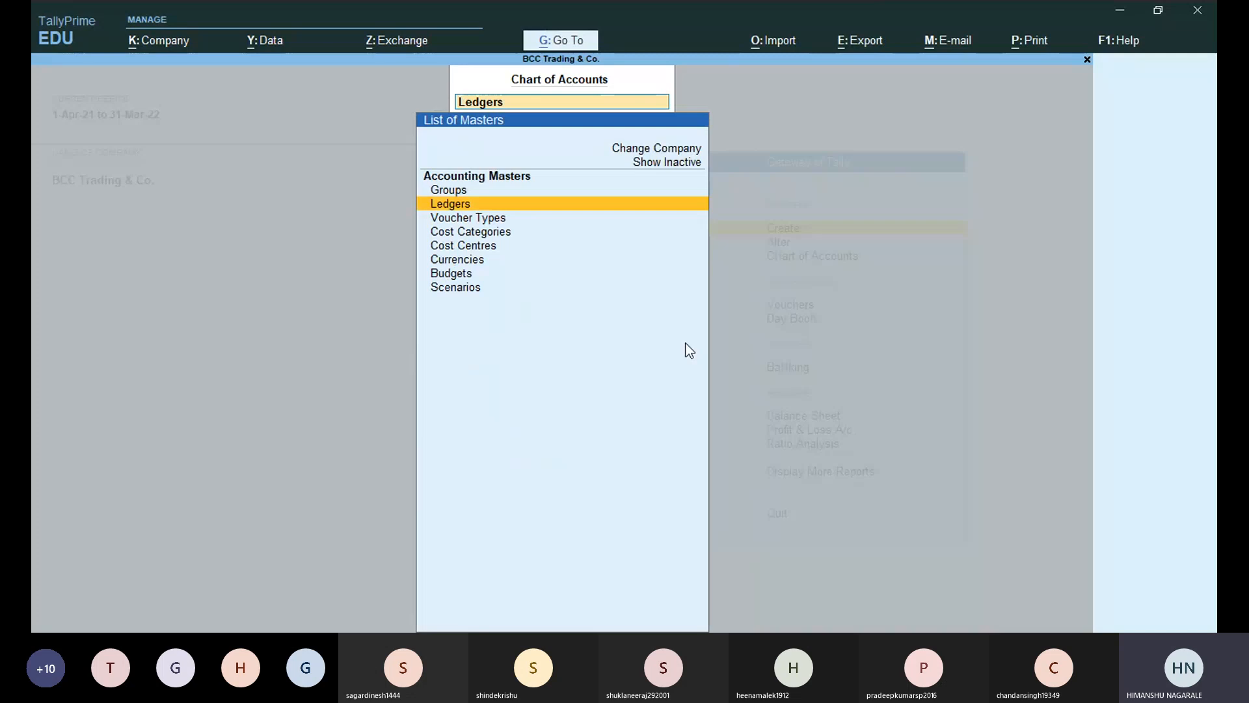
# Clear the master type and exit Chart of Accounts to the Gateway of Tally.
pyautogui.press('BackSpace')
pyautogui.press('Escape')
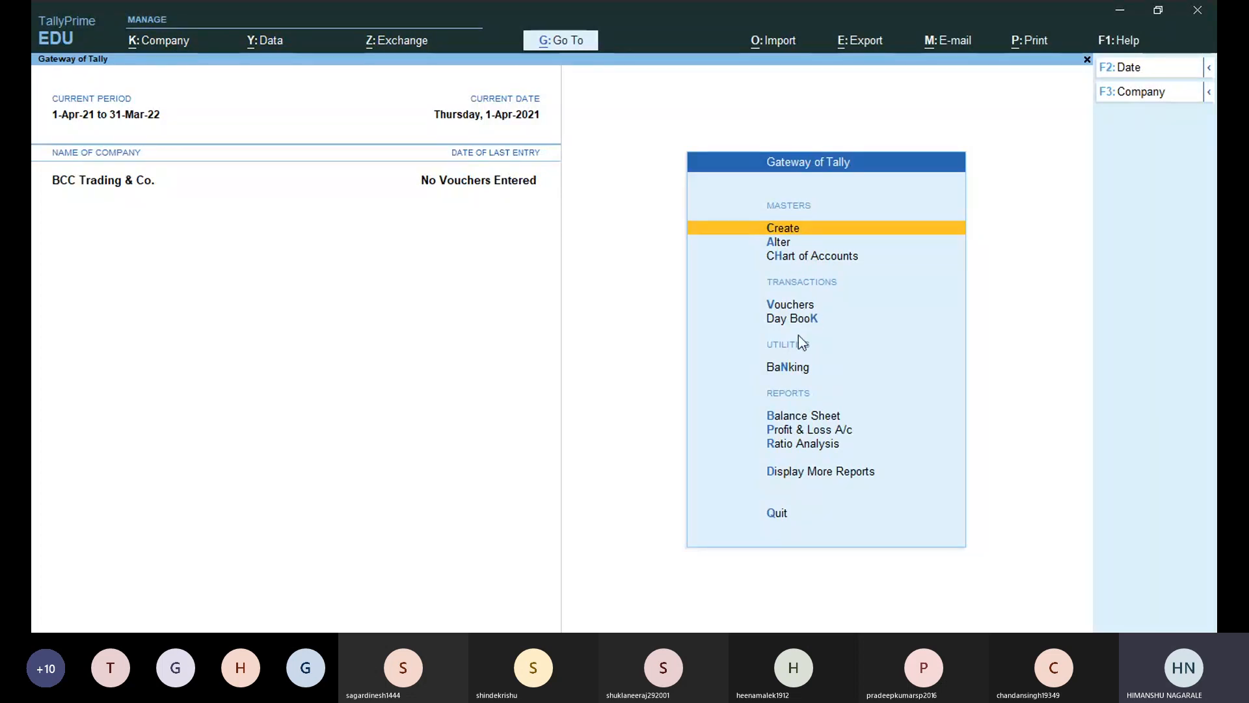
# Enter Chart of Accounts from the Gateway menu, then clear it and exit back.
pyautogui.click(801, 244)
pyautogui.press('Up')
pyautogui.press('Down')
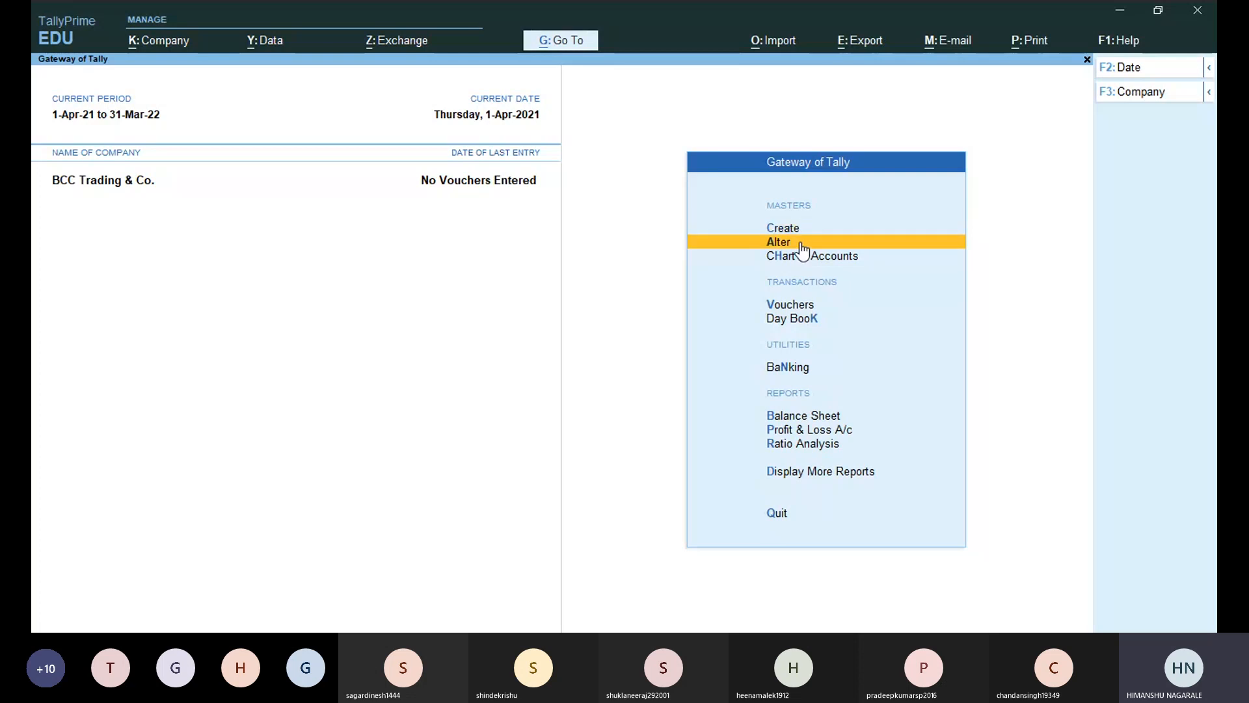
pyautogui.press('Down')
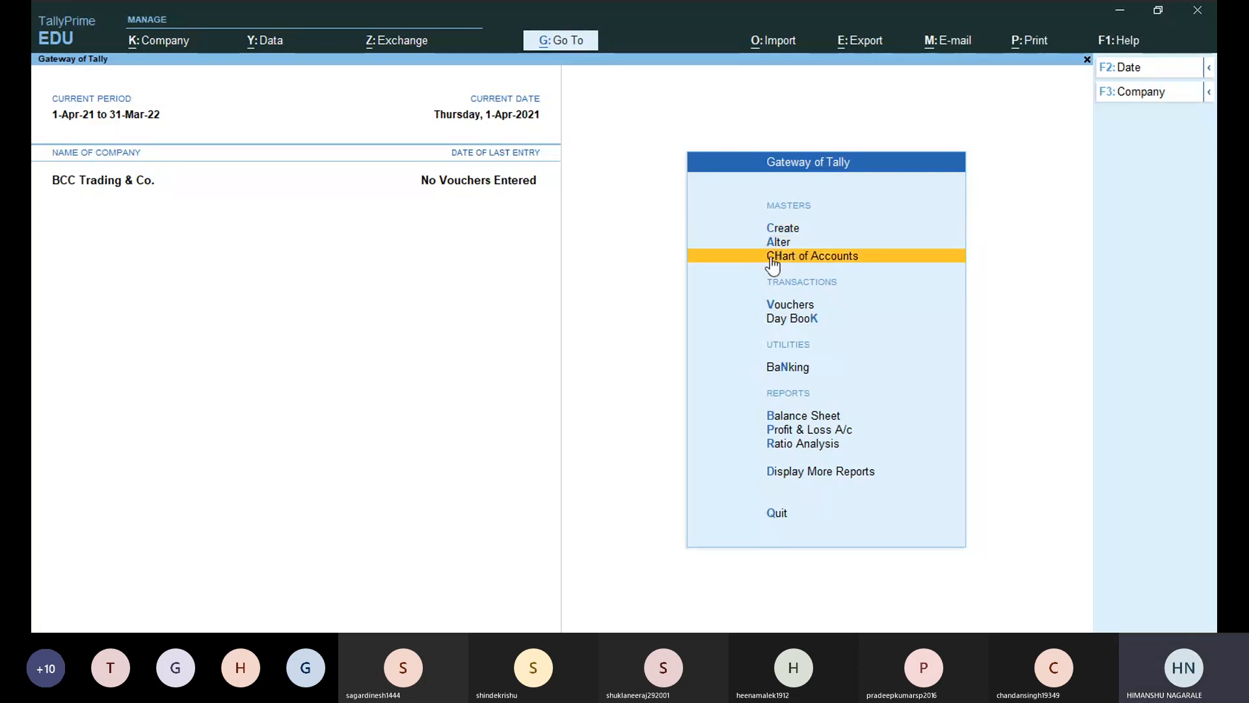
pyautogui.press('Up')
pyautogui.press('Down')
pyautogui.press('Return')
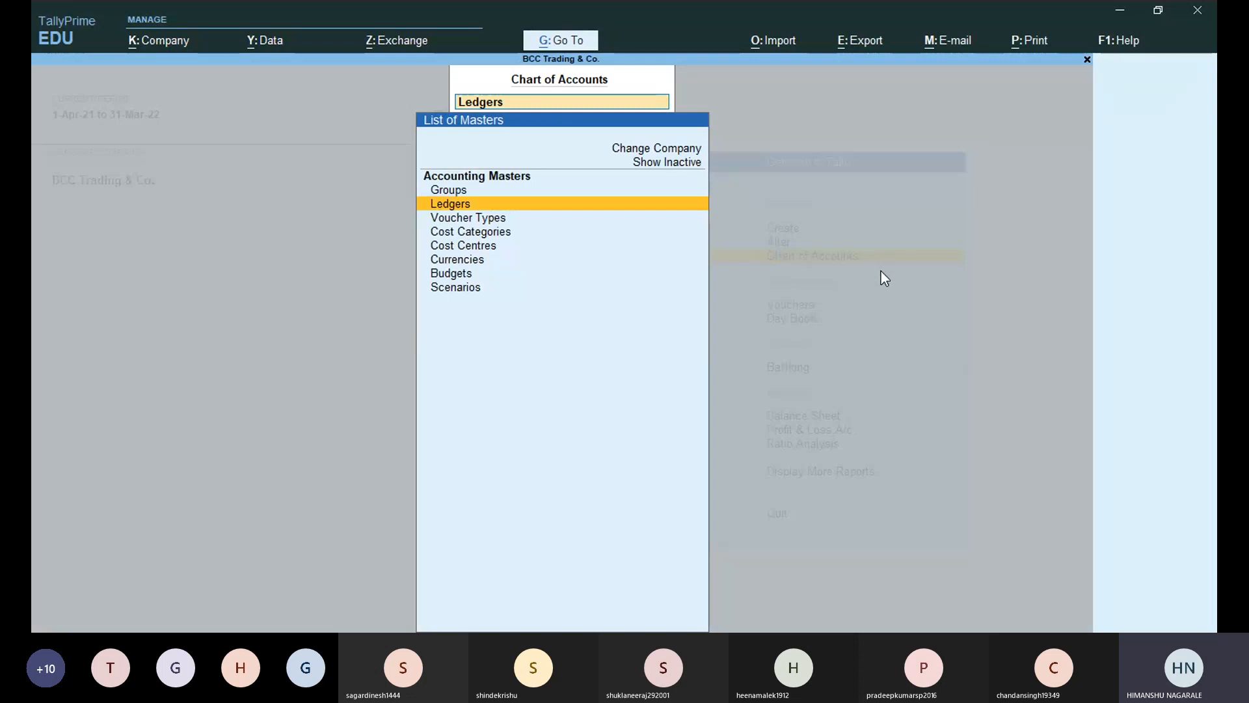
pyautogui.press('BackSpace')
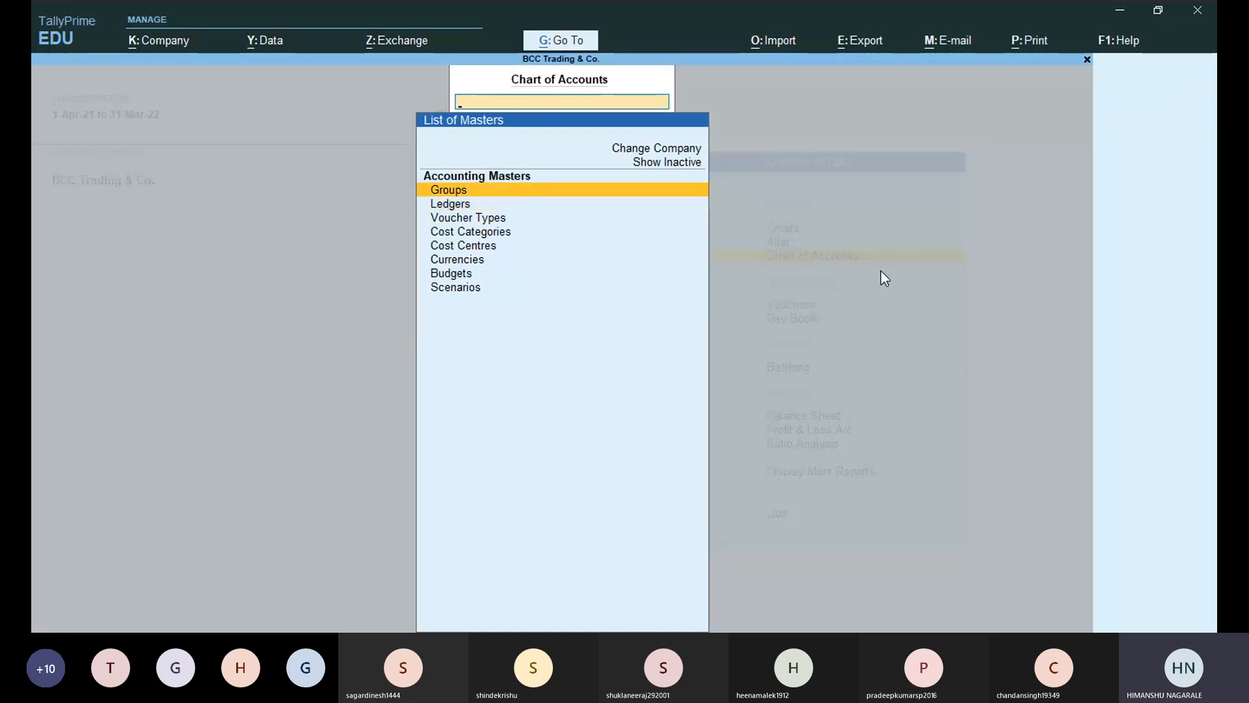
pyautogui.press('Escape')
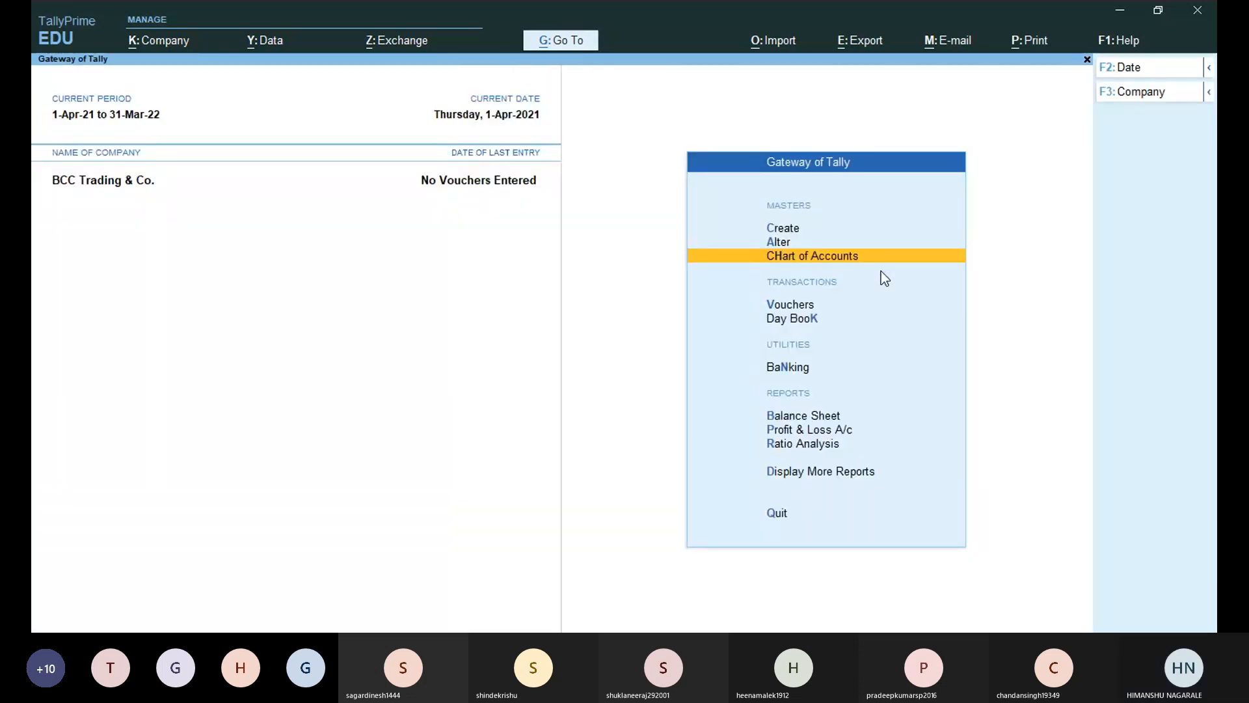
# Return to Chart of Accounts under Masters to show the List of Masters.
pyautogui.press('Down')
pyautogui.press('Down')
pyautogui.press('Down')
pyautogui.press('Down')
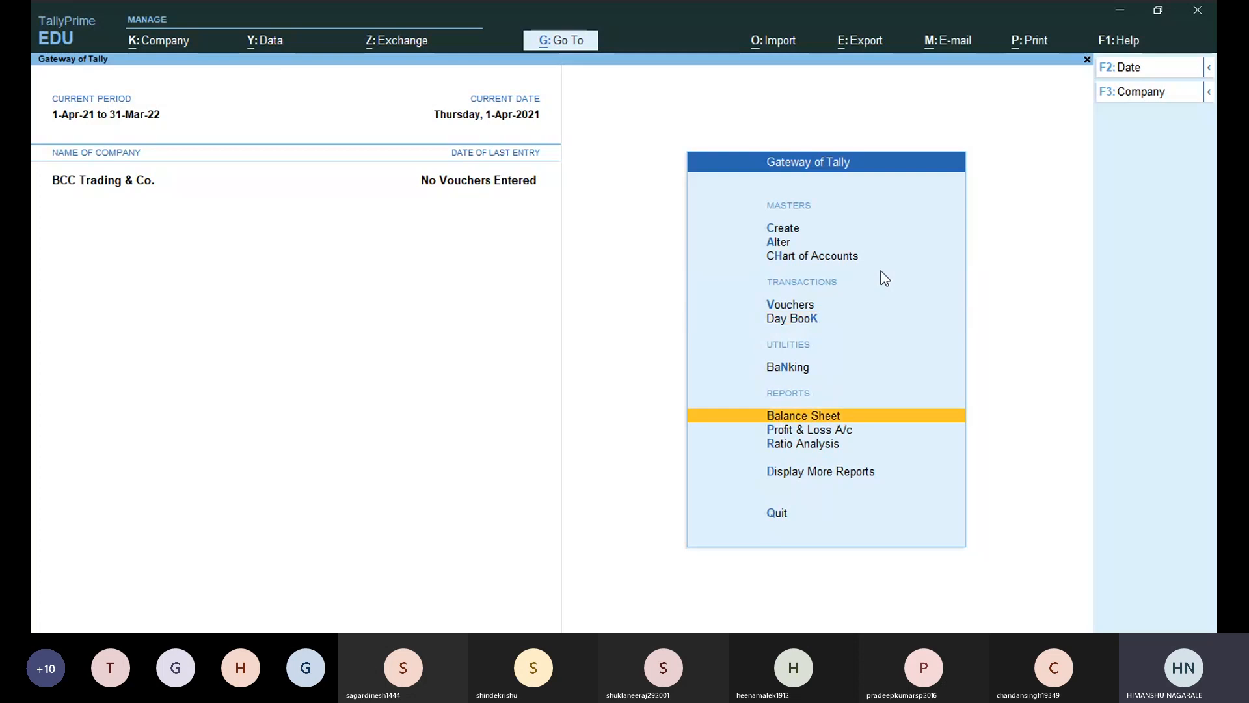
pyautogui.press('Down')
pyautogui.press('Down')
pyautogui.press('Down')
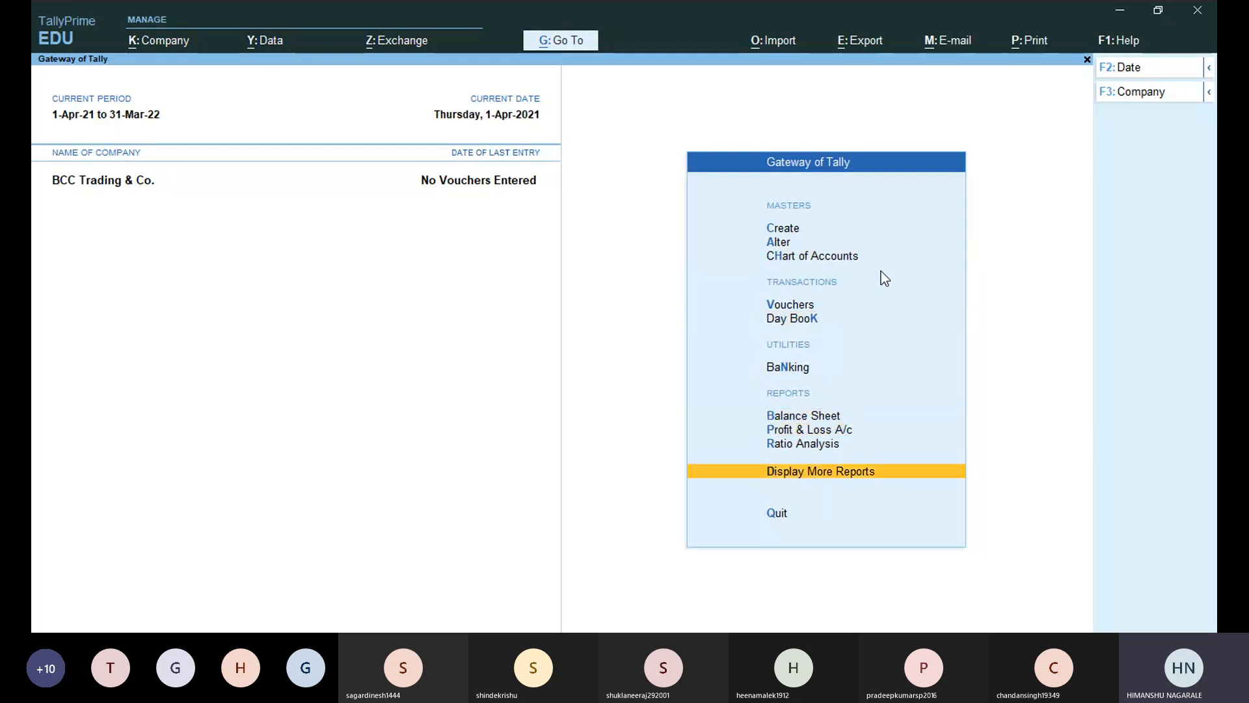
pyautogui.press('Down')
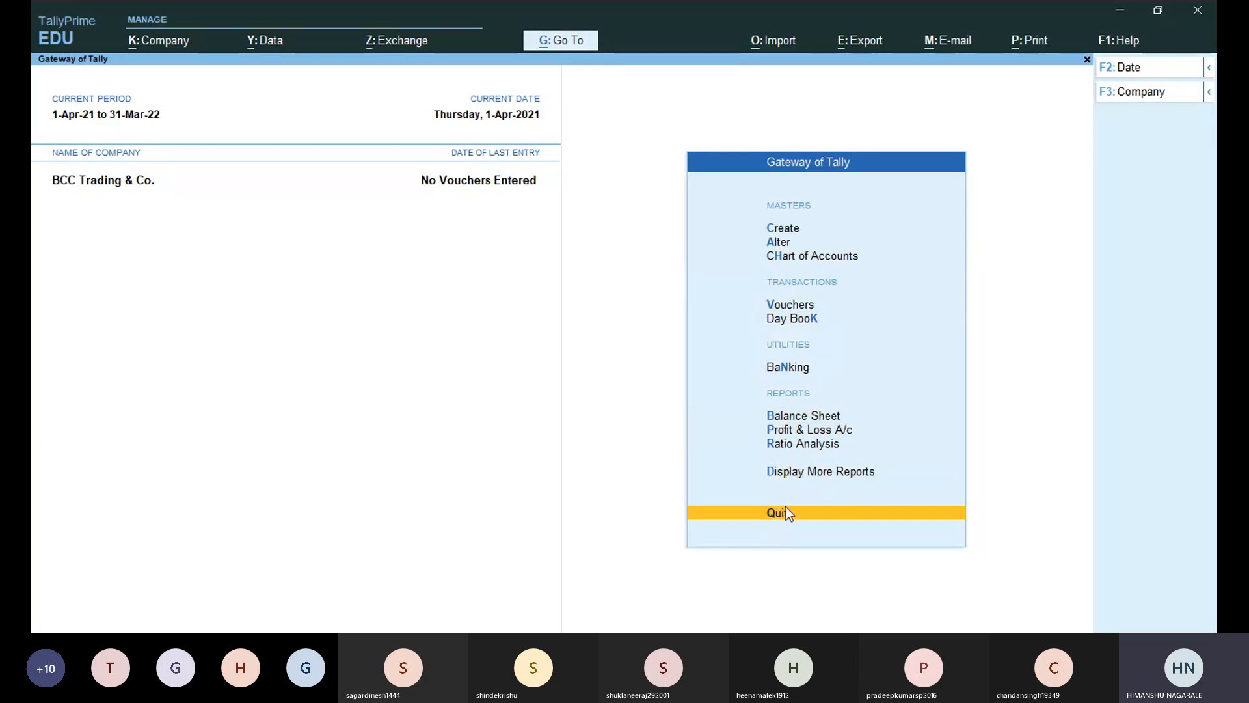
pyautogui.click(794, 257)
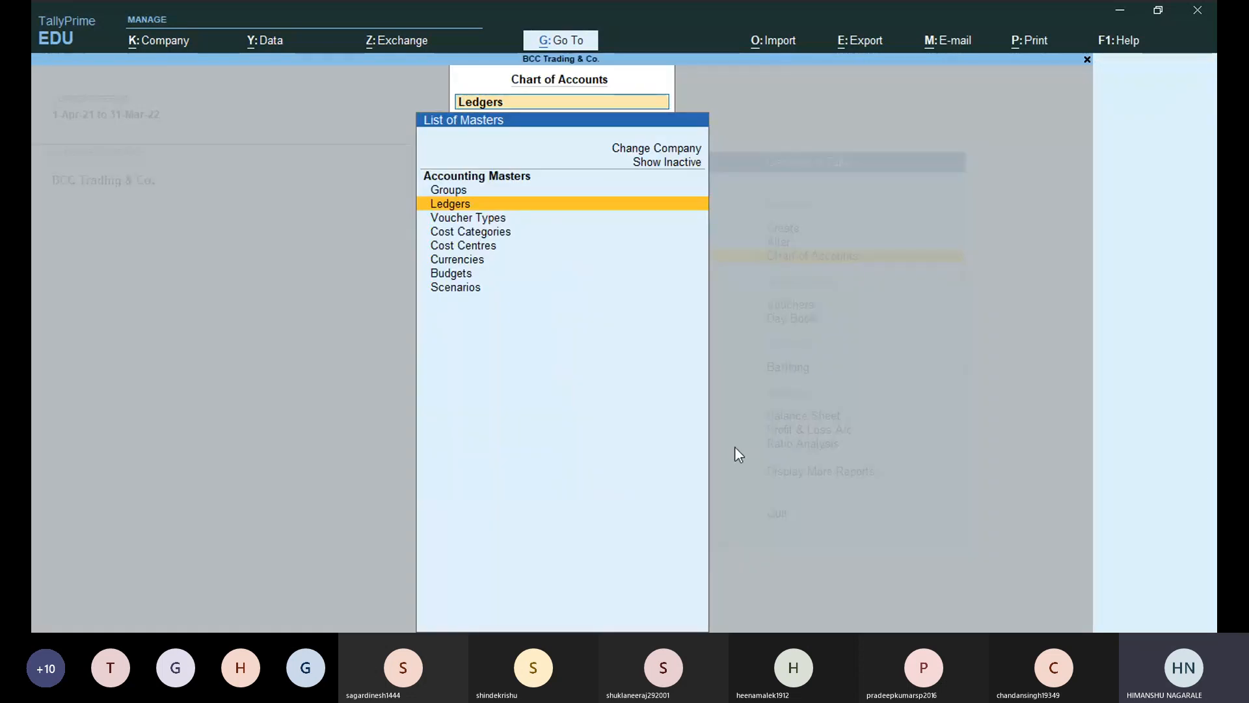
# Return to Tally's Chart of Accounts masters and open the List of Groups showing all 28 groups.
pyautogui.hotkey('alt', 'Tab')
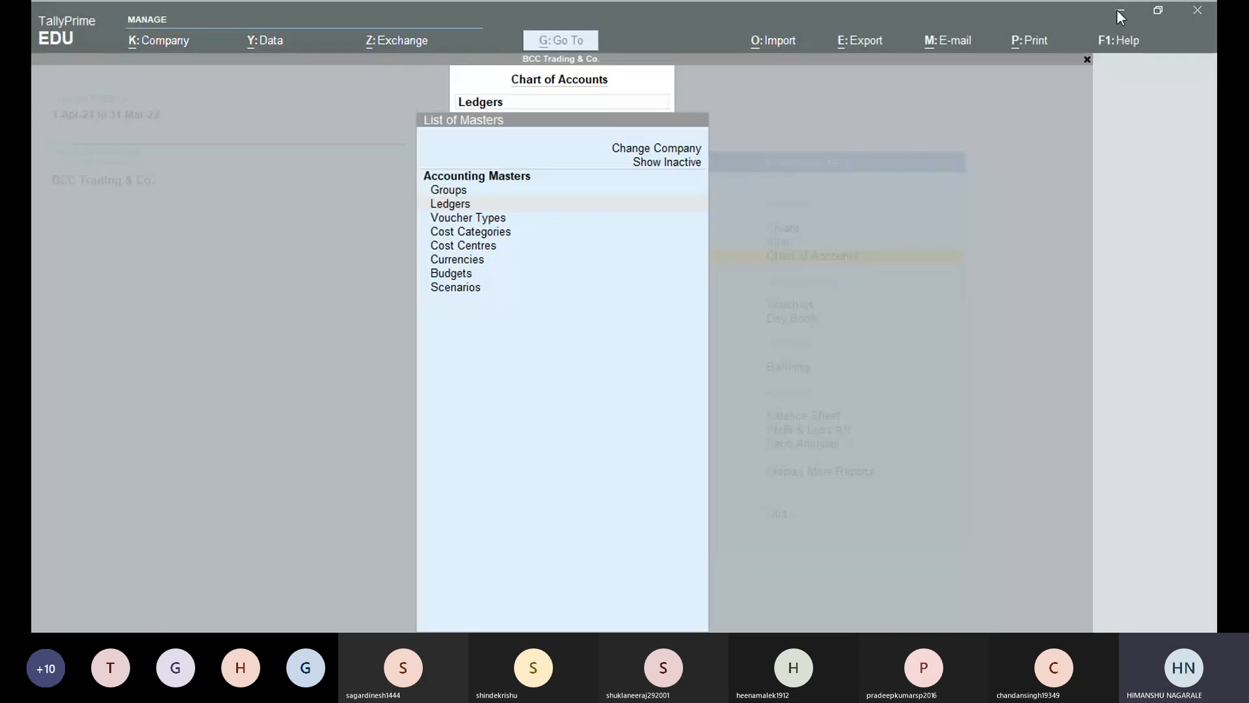
pyautogui.click(574, 296)
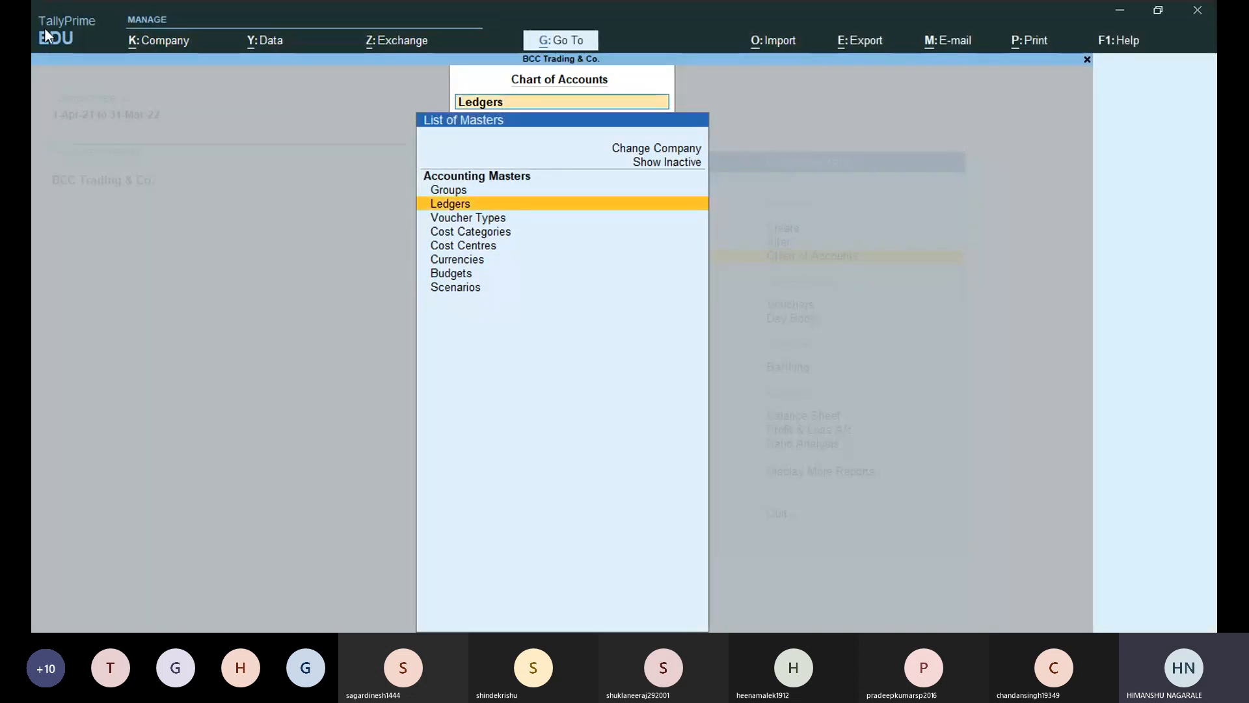
pyautogui.click(559, 577)
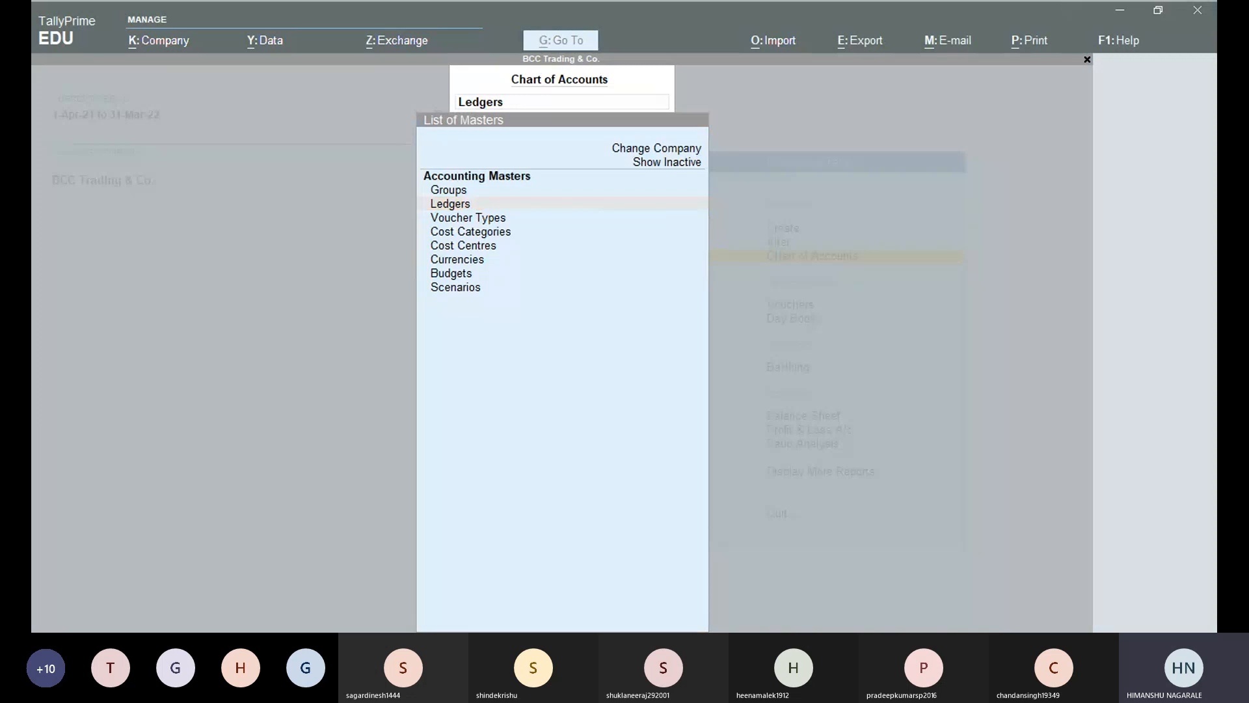
pyautogui.click(590, 306)
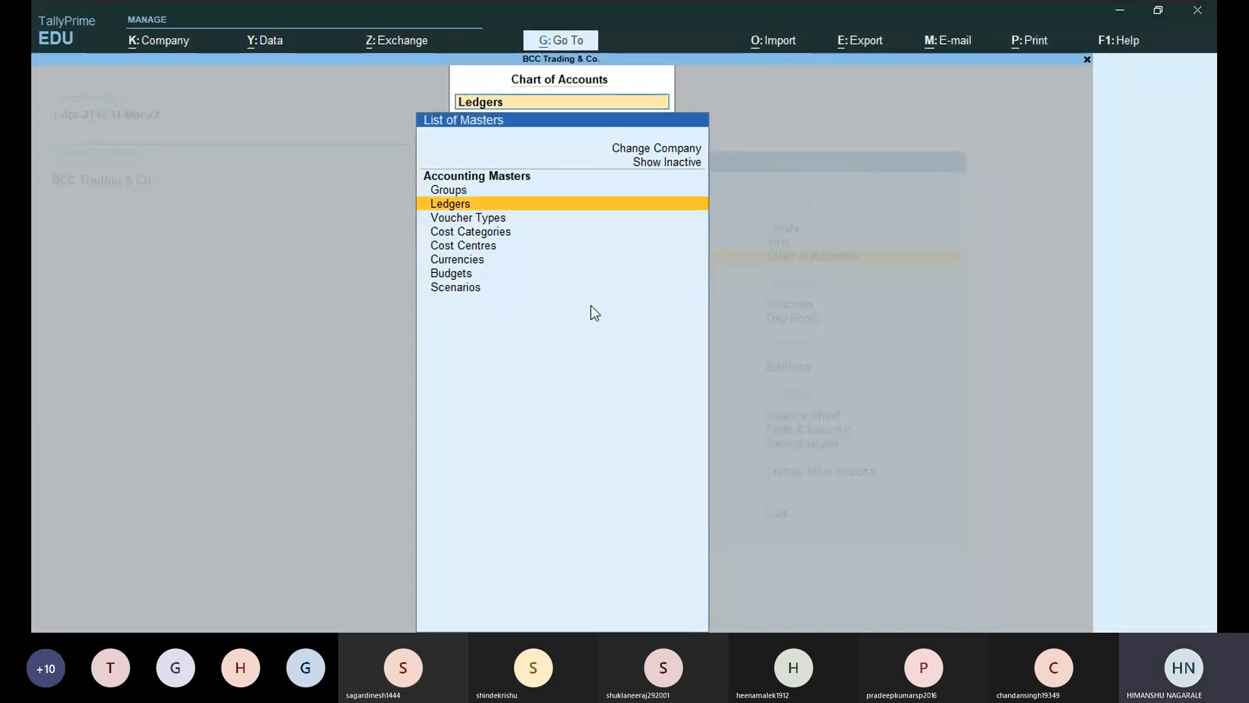
pyautogui.press('Down')
pyautogui.press('Up')
pyautogui.press('Up')
pyautogui.press('Return')
pyautogui.press('Escape')
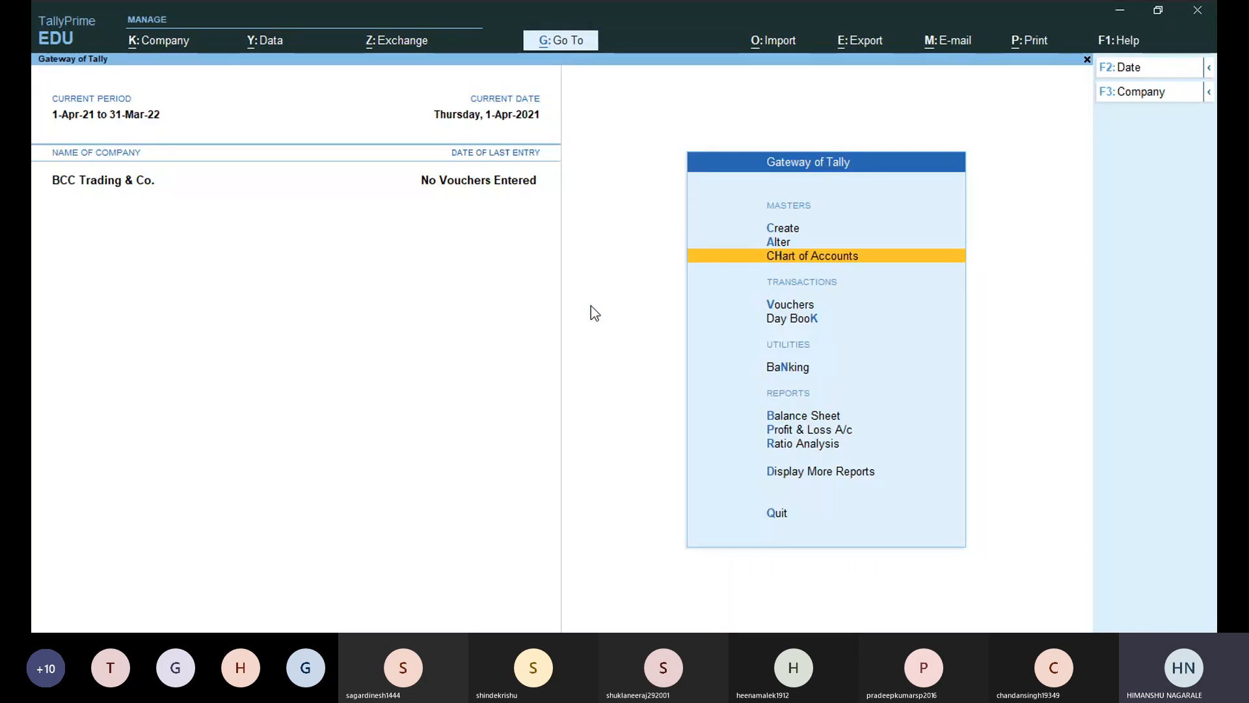
pyautogui.press('Return')
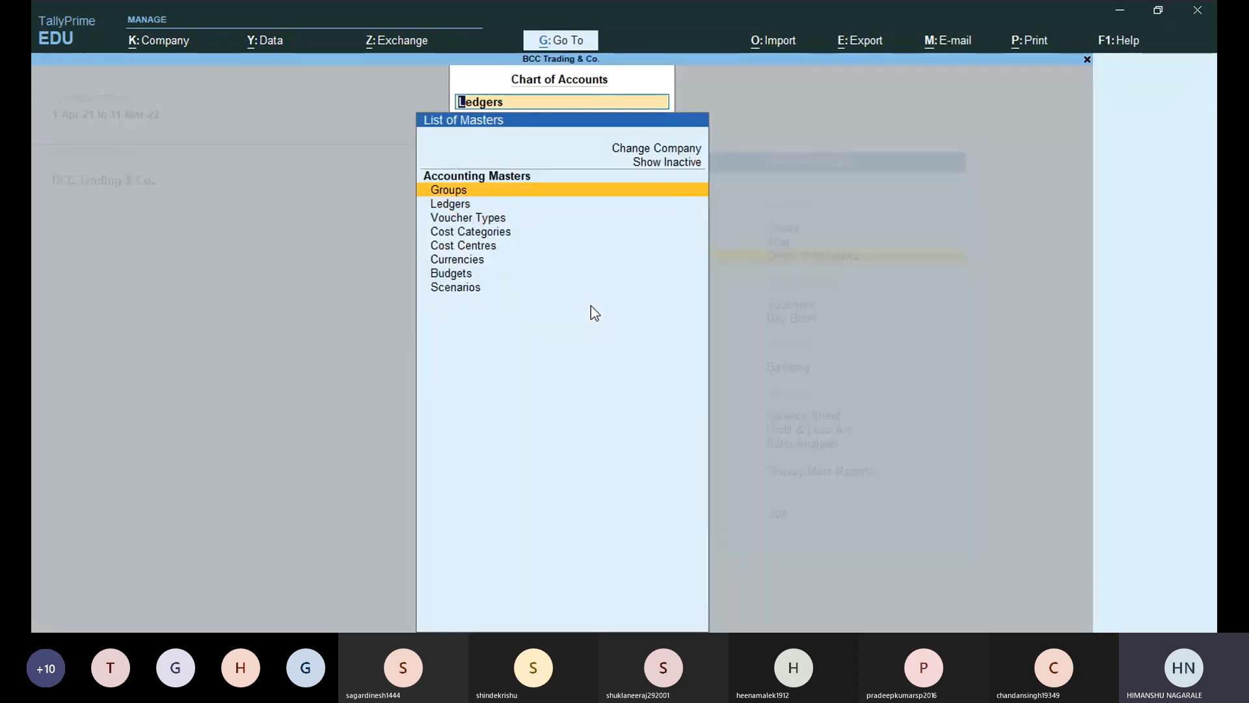
pyautogui.press('Return')
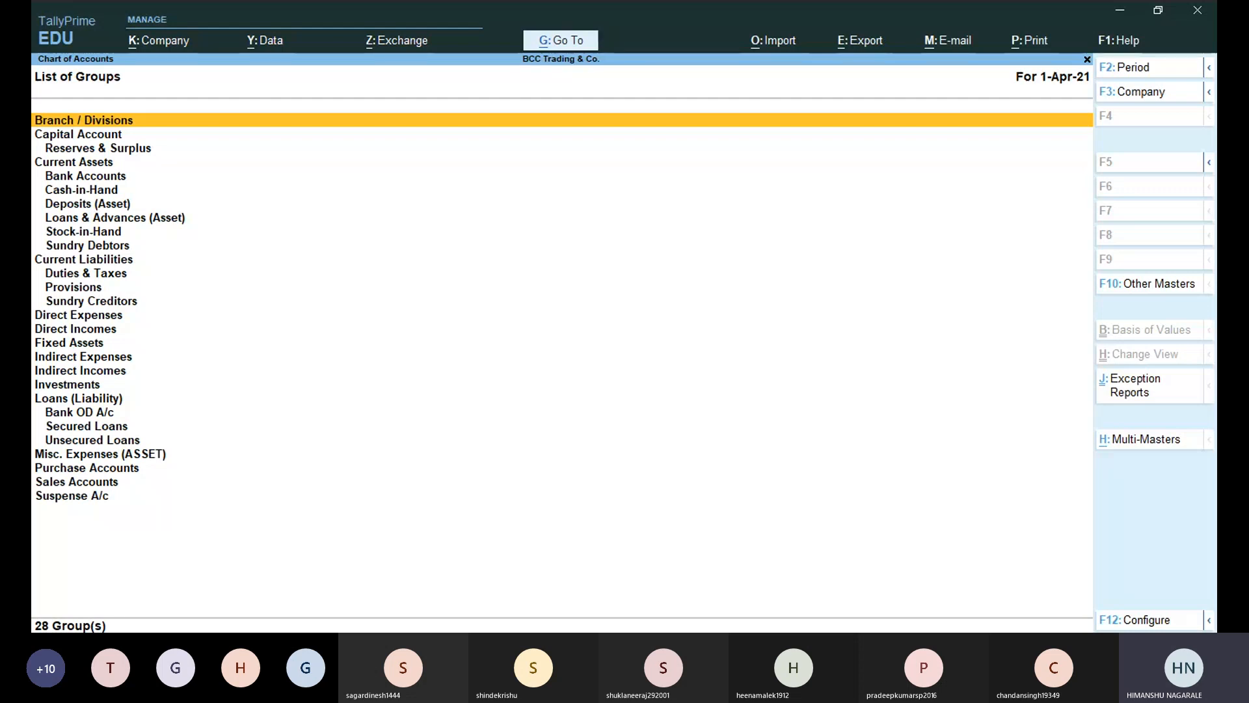
# Browse the List of Groups from Branch / Divisions down to Reserves & Surplus.
pyautogui.click(716, 19)
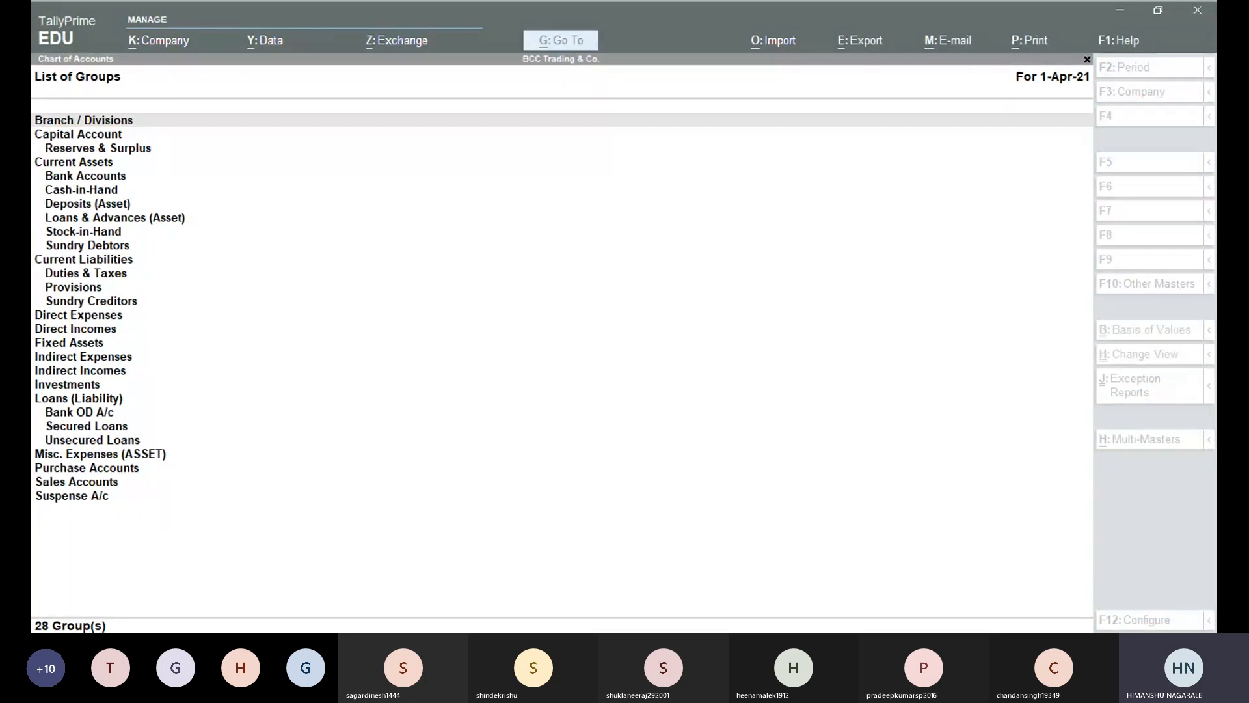
pyautogui.click(1180, 480)
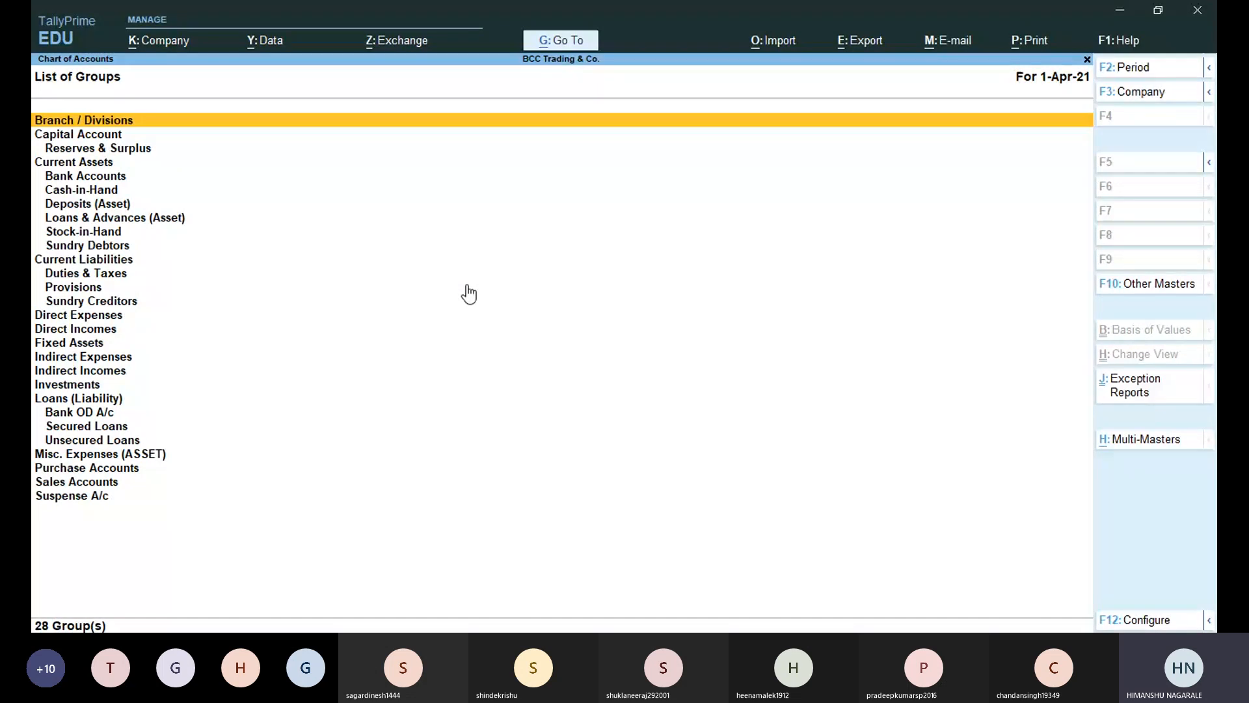
pyautogui.press('Down')
pyautogui.press('Down')
pyautogui.press('Down')
pyautogui.press('Down')
pyautogui.press('Down')
pyautogui.press('Down')
pyautogui.press('Down')
pyautogui.press('Down')
pyautogui.press('Down')
pyautogui.press('Down')
pyautogui.press('Down')
pyautogui.press('Down')
pyautogui.press('Down')
pyautogui.press('Down')
pyautogui.press('Down')
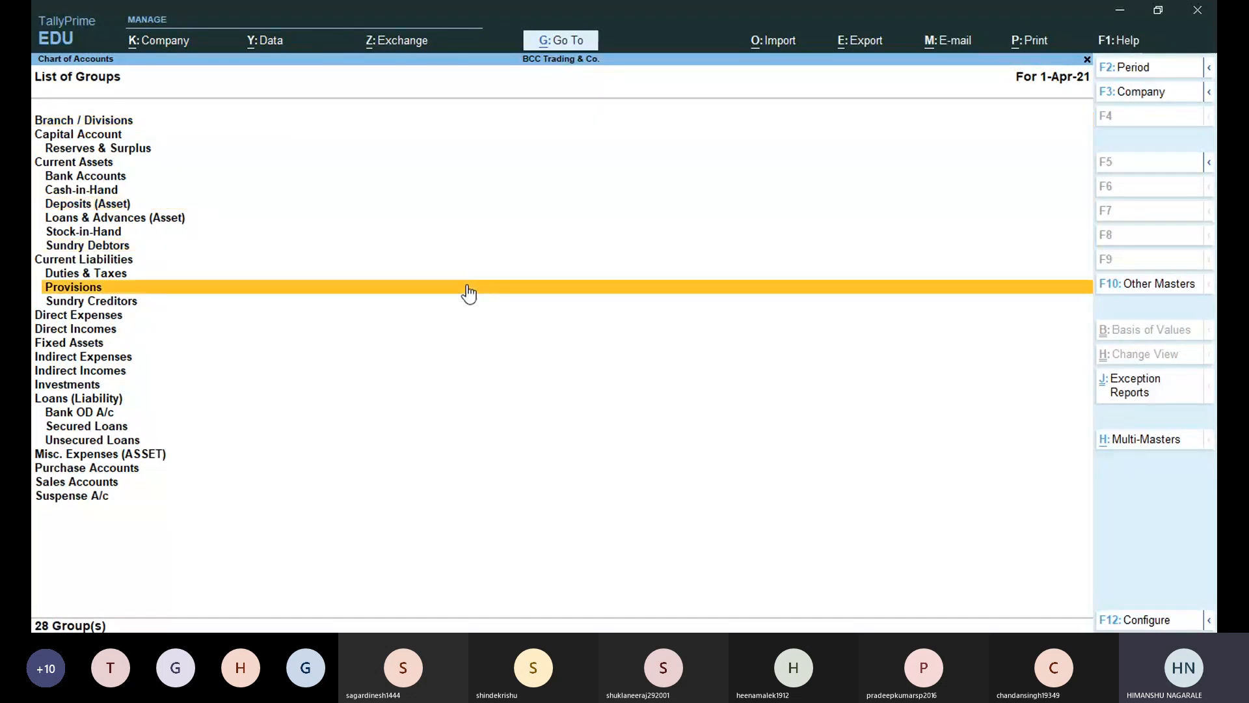
pyautogui.press('Down')
pyautogui.press('Down')
pyautogui.press('Down')
pyautogui.press('Down')
pyautogui.press('Down')
pyautogui.press('Down')
pyautogui.press('Down')
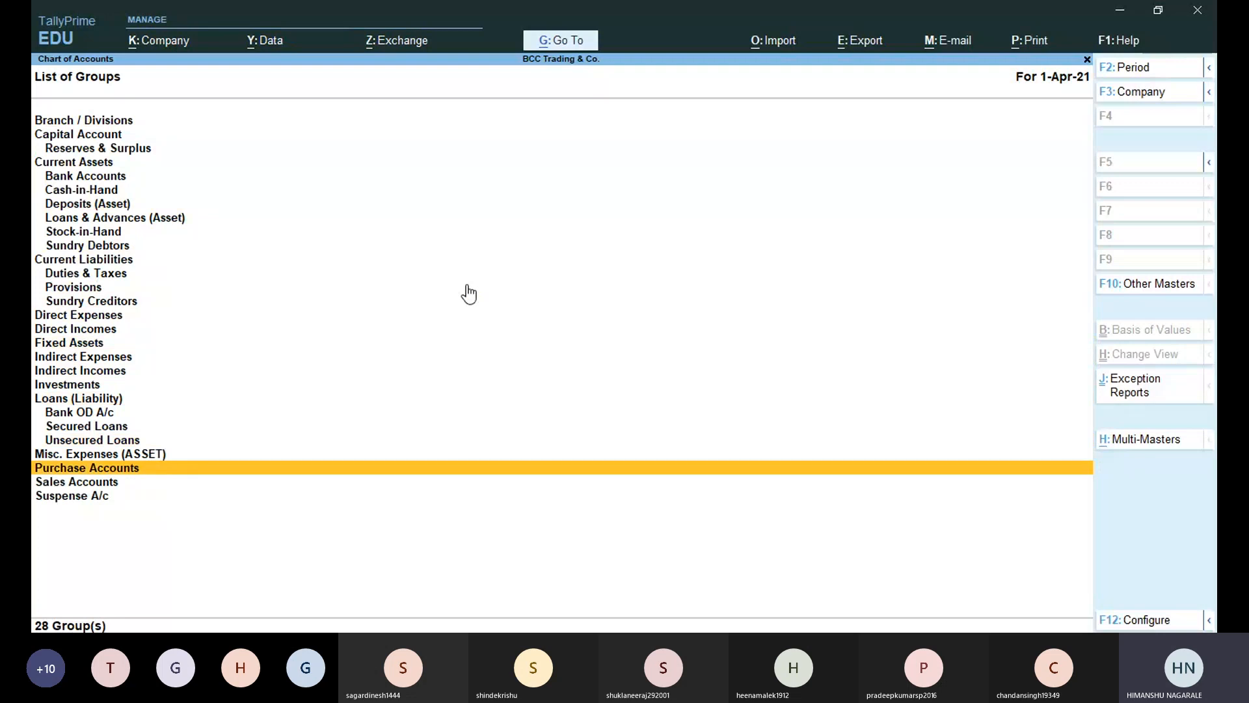
pyautogui.press('Up')
pyautogui.press('Up')
pyautogui.press('Up')
pyautogui.press('Up')
pyautogui.press('Up')
pyautogui.press('Up')
pyautogui.press('Up')
pyautogui.press('Up')
pyautogui.press('Up')
pyautogui.press('Up')
pyautogui.press('Up')
pyautogui.press('Up')
pyautogui.press('Up')
pyautogui.press('Up')
pyautogui.press('Up')
pyautogui.press('Up')
pyautogui.press('Up')
pyautogui.press('Up')
pyautogui.press('Up')
pyautogui.press('Up')
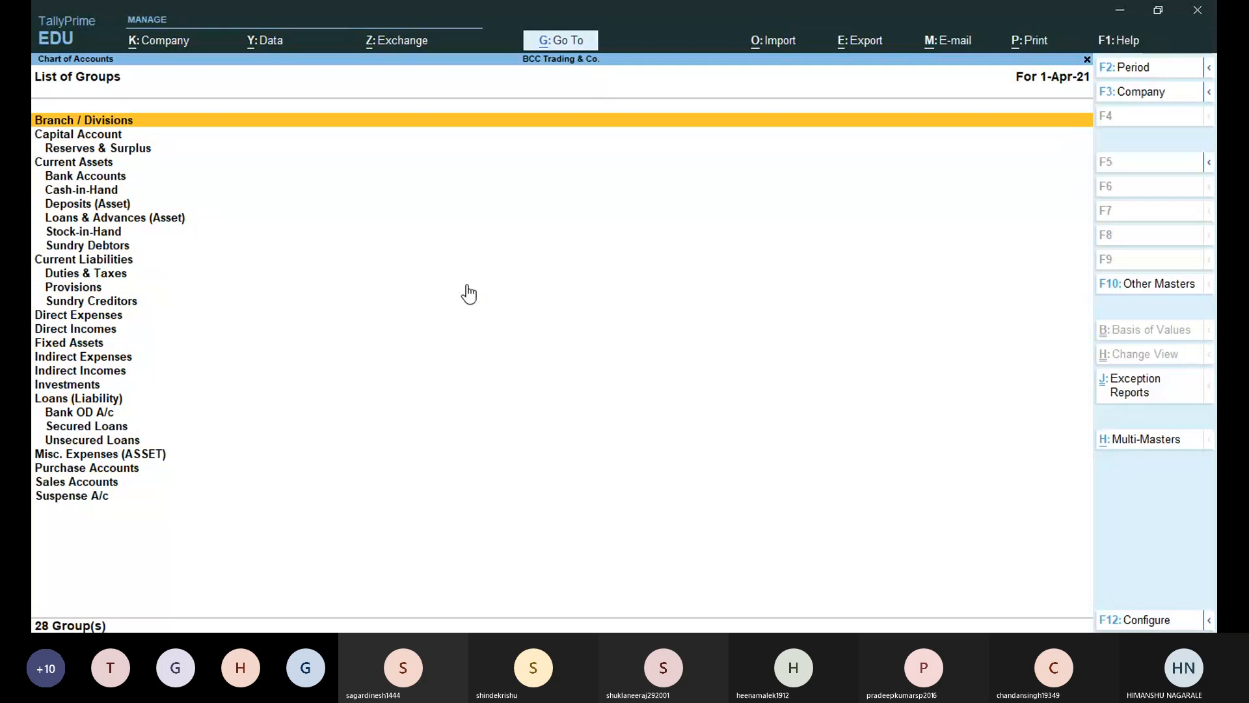
pyautogui.press('Down')
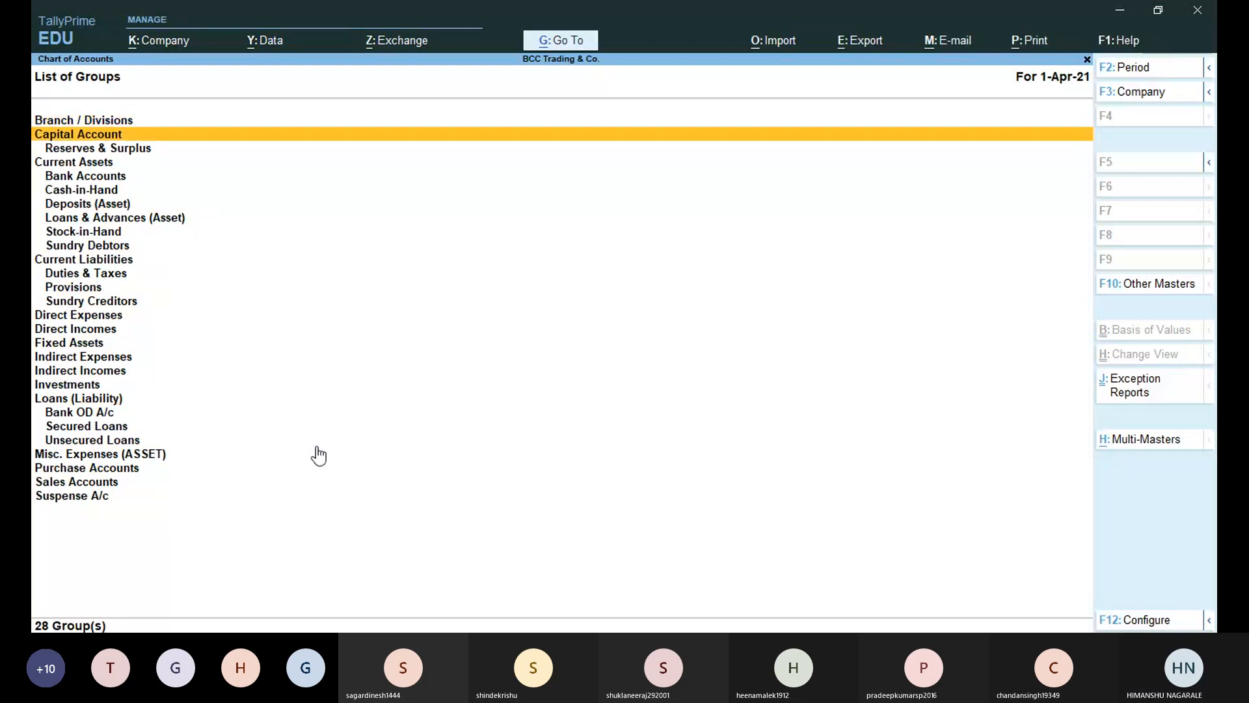
pyautogui.press('Up')
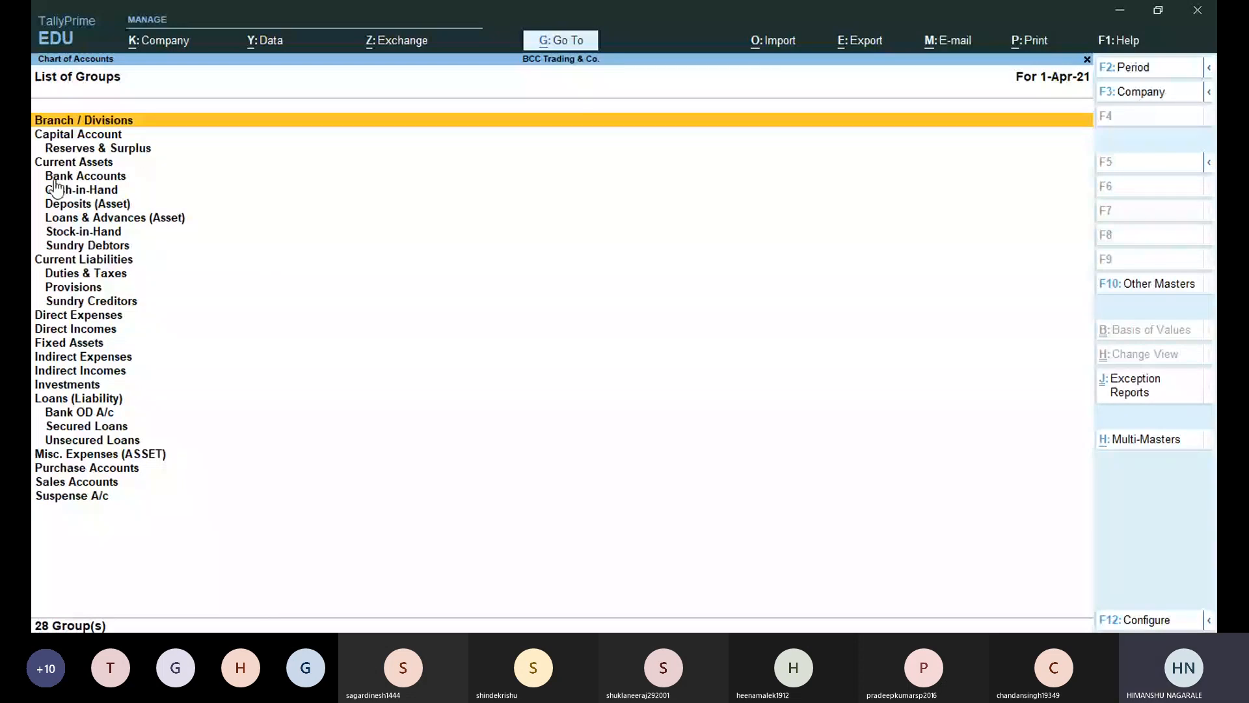
pyautogui.press('Down')
pyautogui.press('Down')
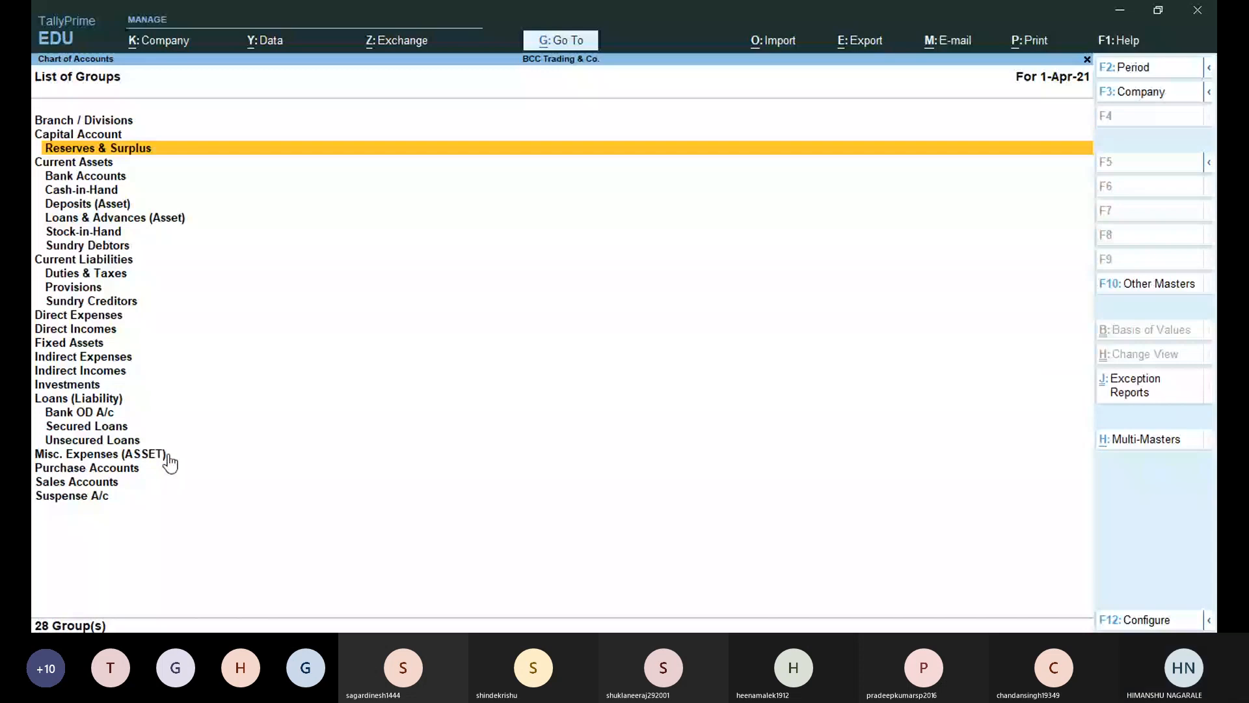
# Move to Suspense A/c and condense the list to primary groups only with Alt+F5.
pyautogui.press('Up')
pyautogui.press('Up')
pyautogui.press('Up')
pyautogui.press('Up')
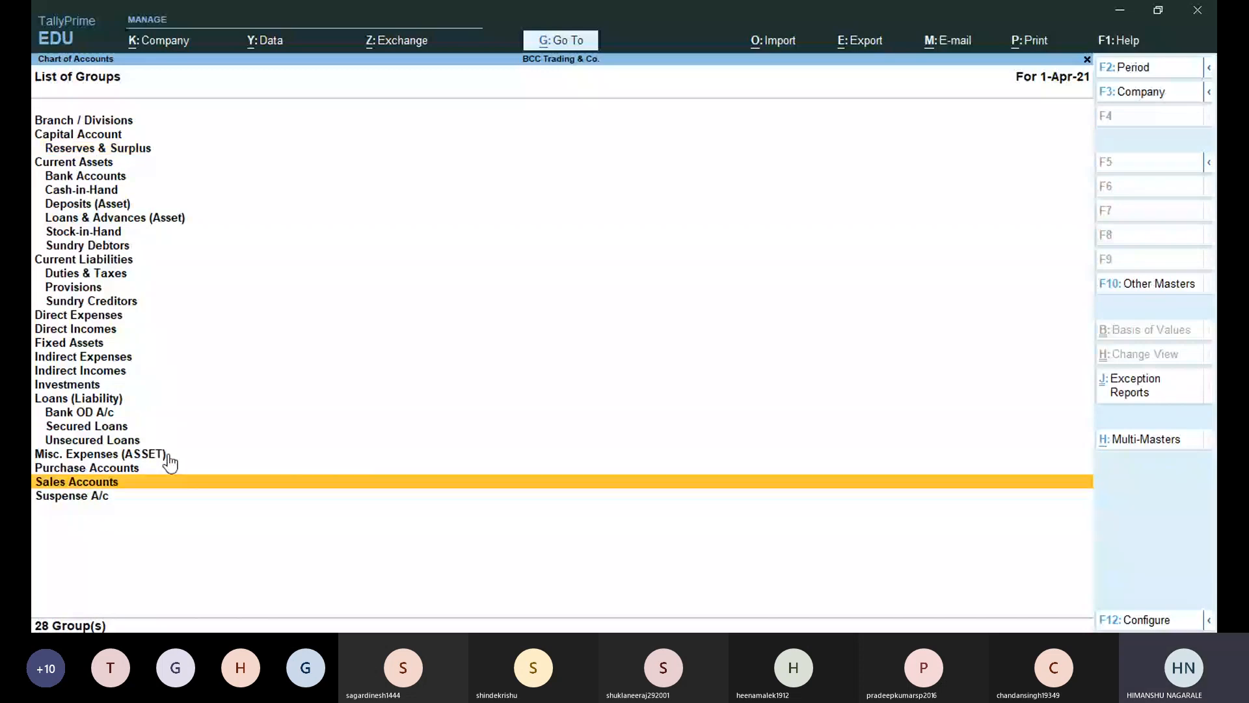
pyautogui.press('Up')
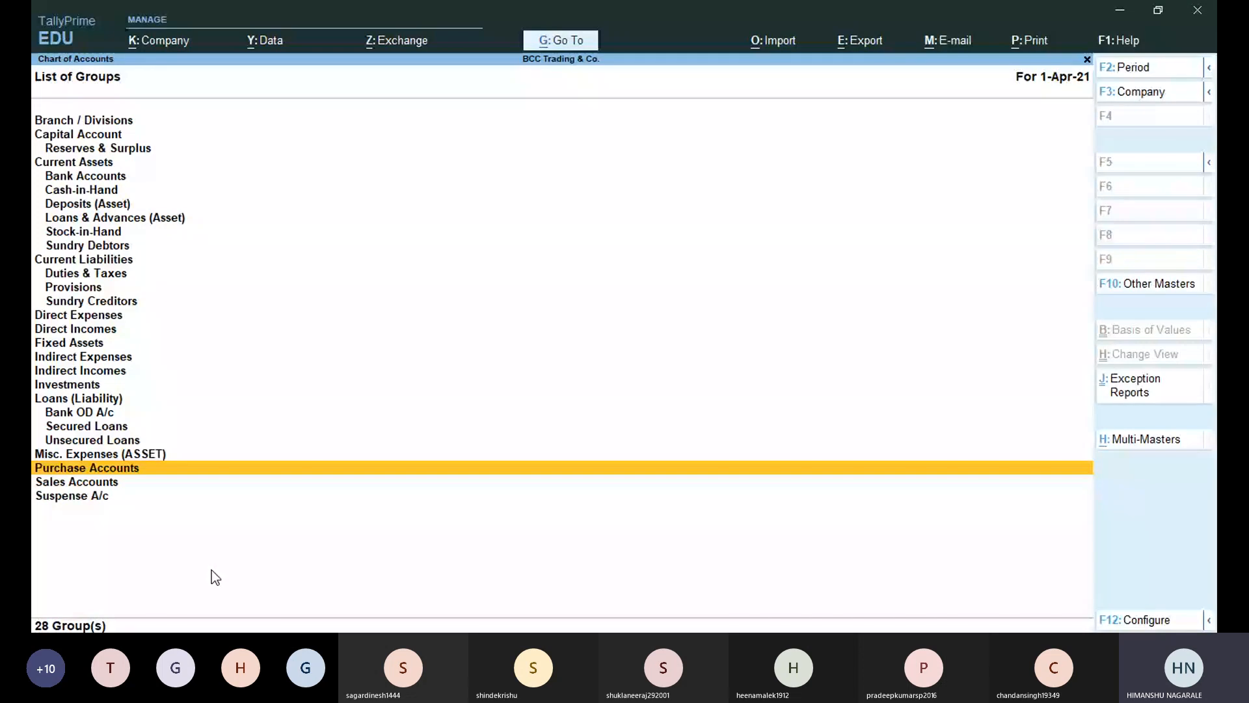
pyautogui.press('Down')
pyautogui.press('Down')
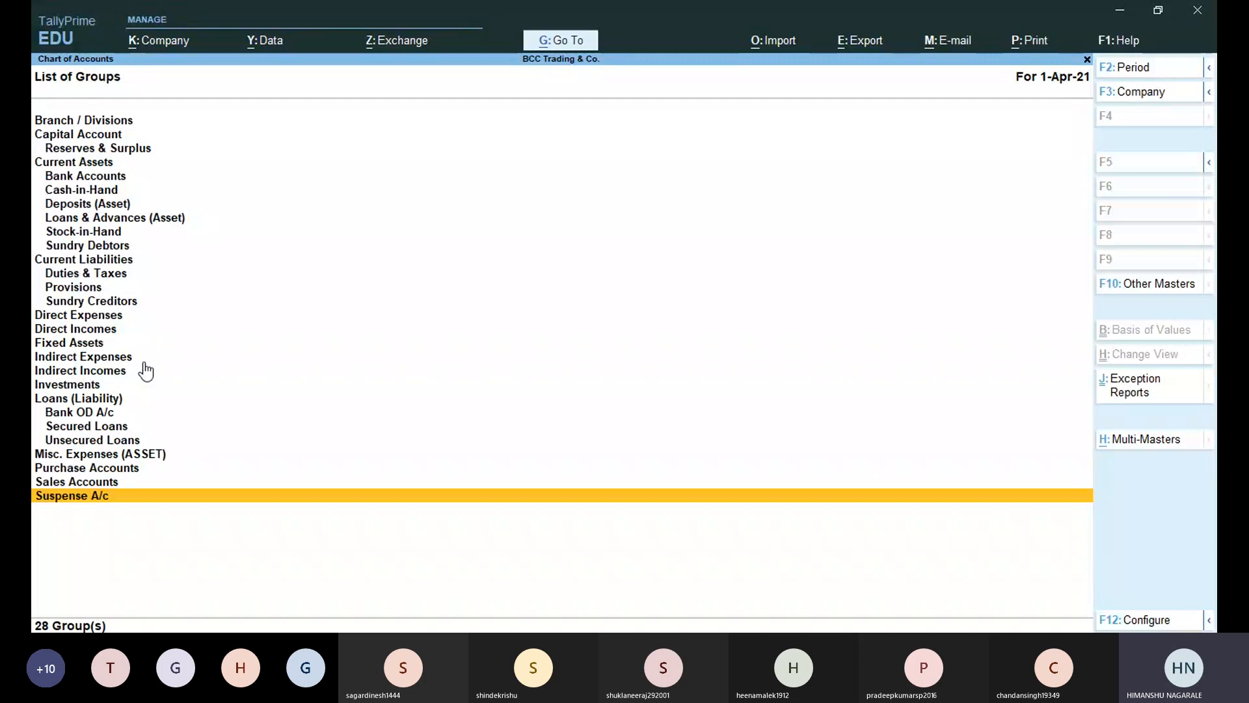
pyautogui.press('alt')
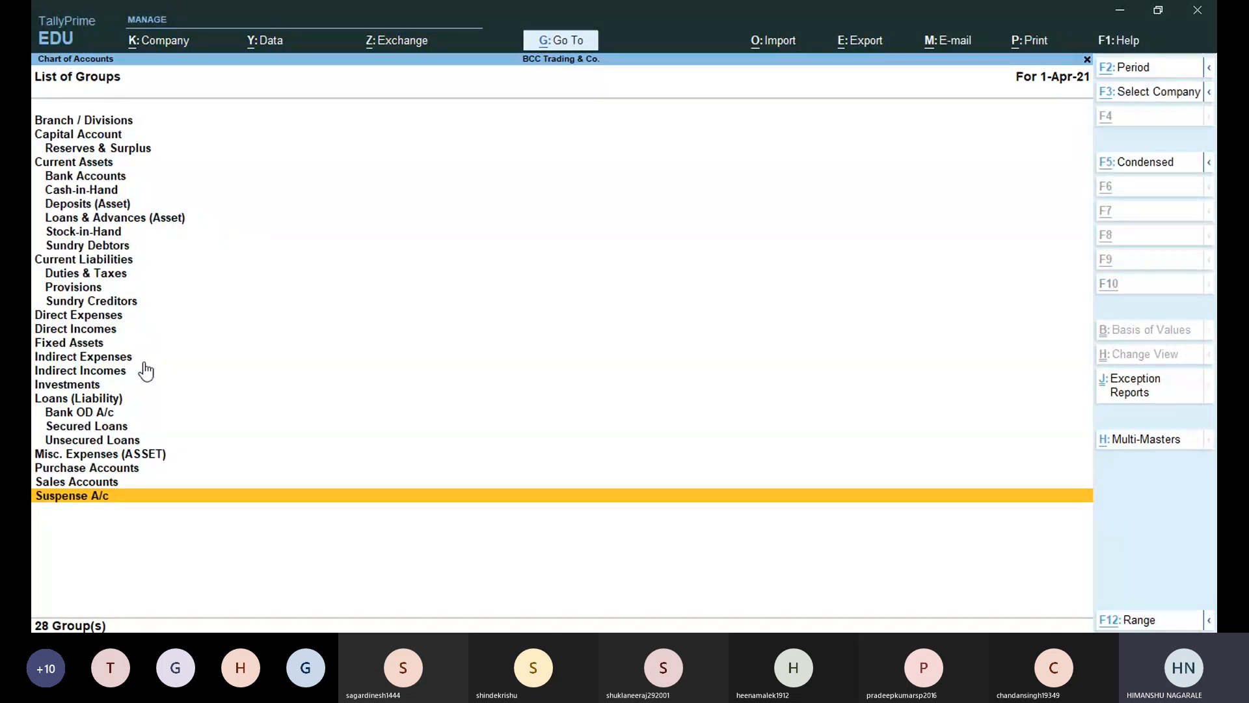
pyautogui.hotkey('alt', 'F5')
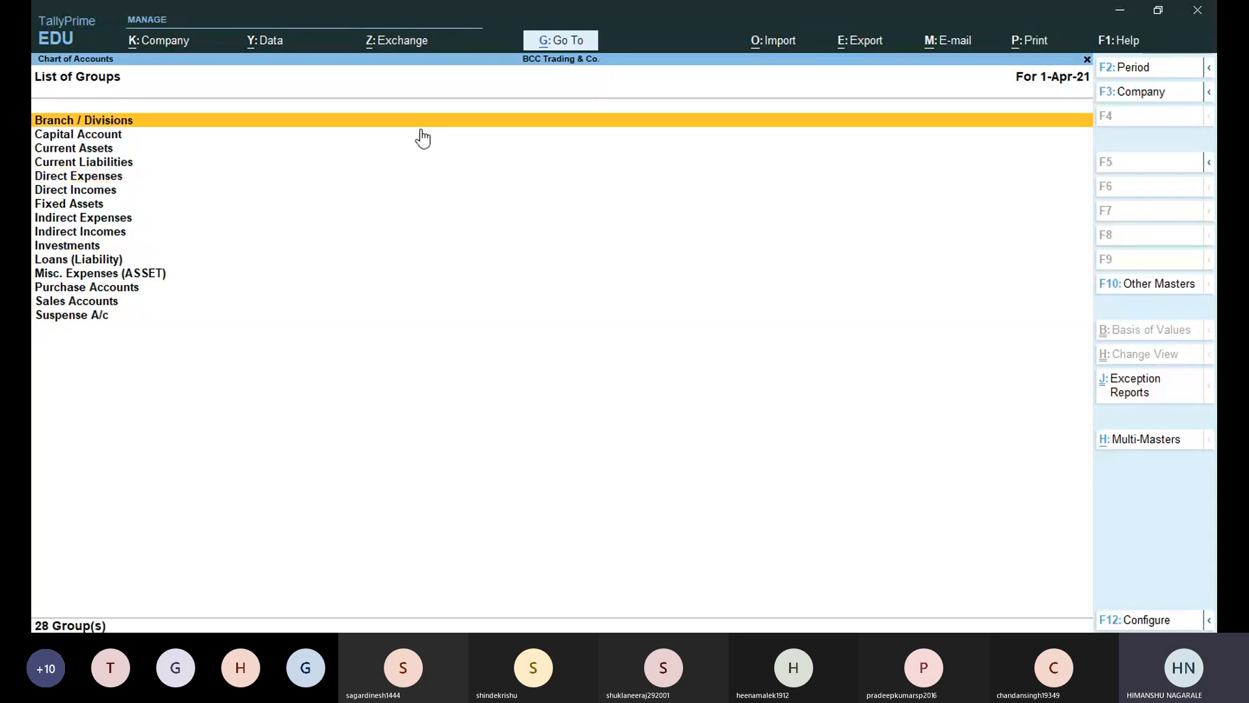
# Shift-select the groups from the top of the list down to Purchase and Sales Accounts.
pyautogui.hotkey('shift', 'Down')
pyautogui.hotkey('shift', 'Down')
pyautogui.hotkey('shift', 'Down')
pyautogui.hotkey('shift', 'Down')
pyautogui.hotkey('shift', 'Down')
pyautogui.hotkey('shift', 'Down')
pyautogui.hotkey('shift', 'Down')
pyautogui.hotkey('shift', 'Down')
pyautogui.hotkey('shift', 'Down')
pyautogui.hotkey('shift', 'Down')
pyautogui.hotkey('shift', 'Down')
pyautogui.hotkey('shift', 'Down')
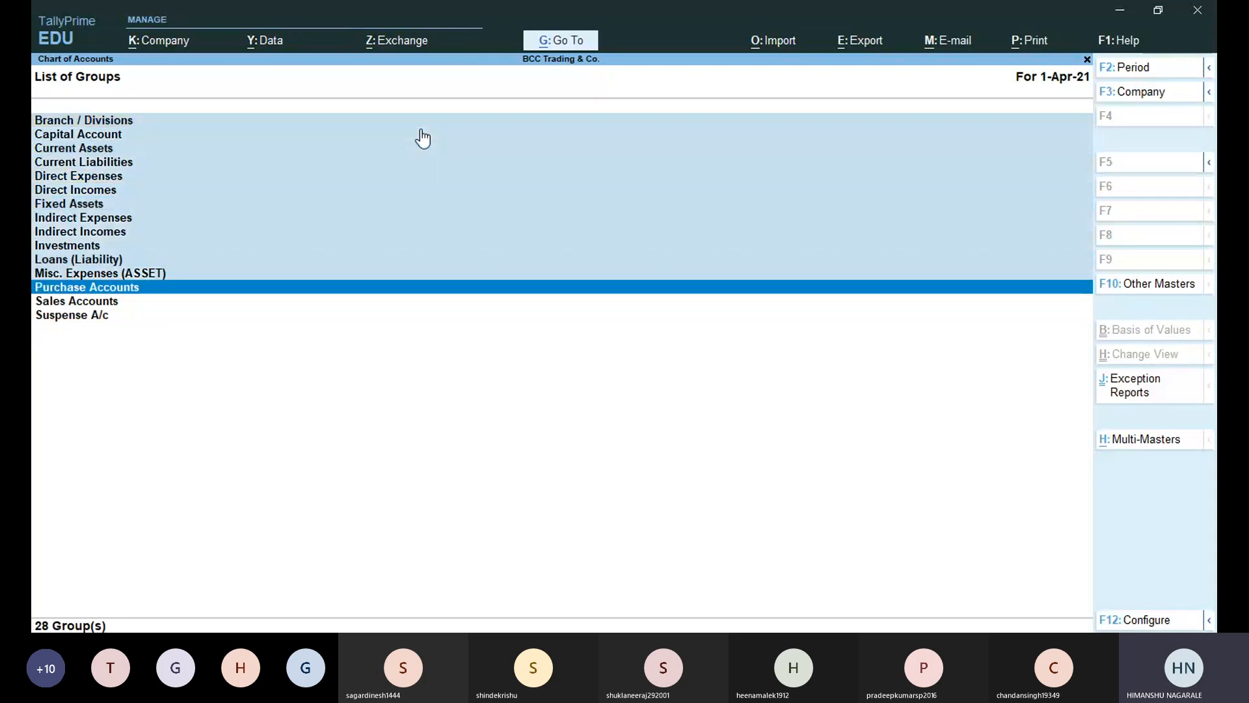
pyautogui.hotkey('shift', 'Down')
pyautogui.hotkey('shift', 'Down')
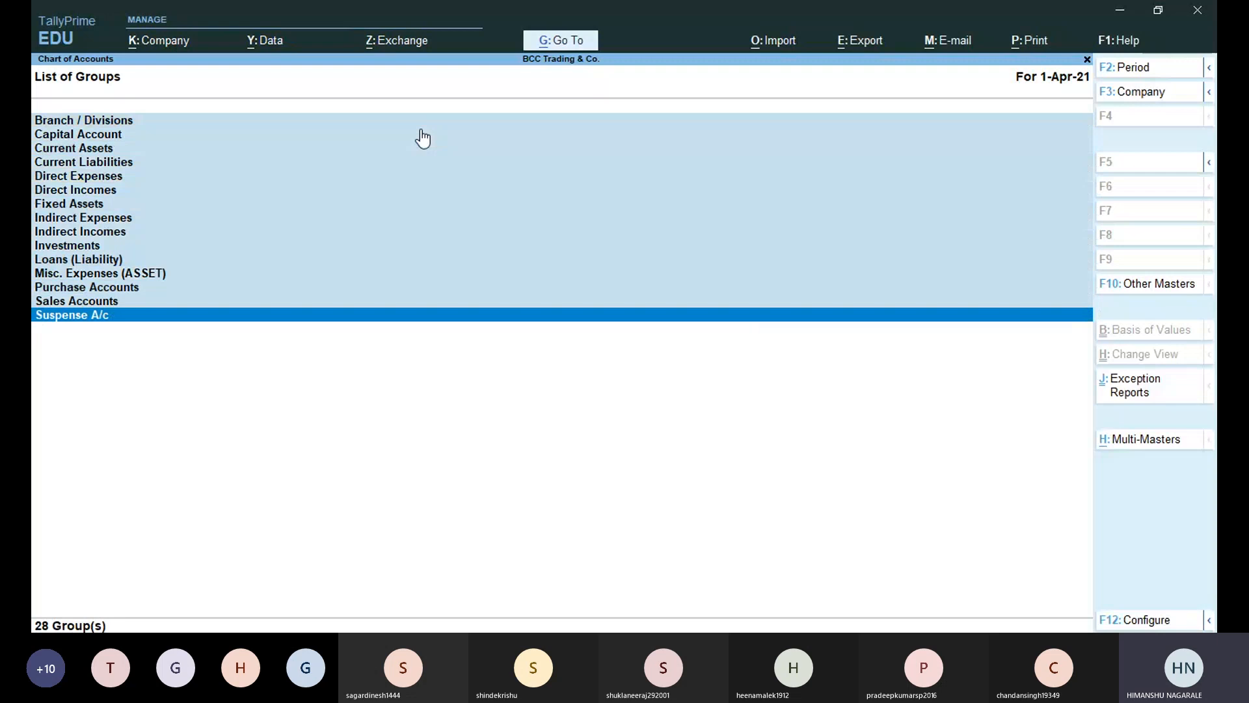
pyautogui.press('Up')
pyautogui.press('Up')
pyautogui.press('Up')
pyautogui.press('Up')
pyautogui.press('Up')
pyautogui.press('Up')
pyautogui.press('Up')
pyautogui.press('Up')
pyautogui.press('Up')
pyautogui.press('Up')
pyautogui.press('Up')
pyautogui.press('Up')
pyautogui.press('Up')
pyautogui.press('Up')
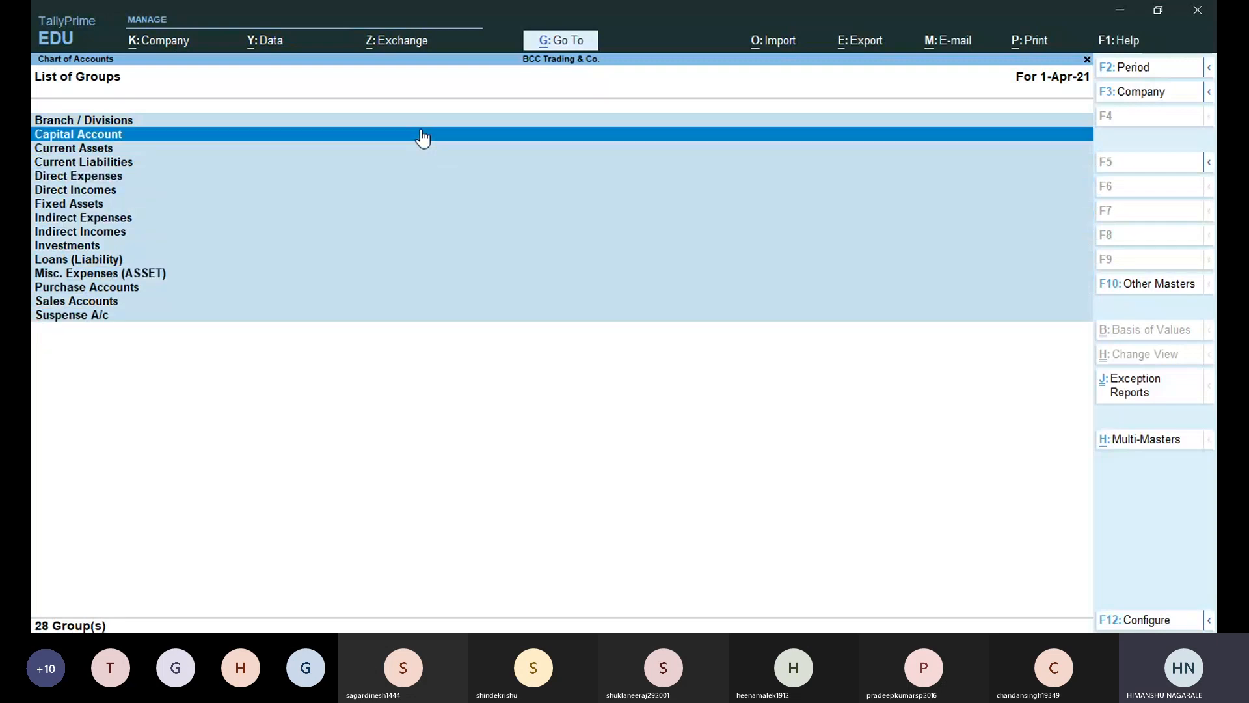
pyautogui.press('Down')
pyautogui.press('Down')
pyautogui.press('Up')
pyautogui.press('Up')
pyautogui.press('Down')
pyautogui.press('Down')
# Deselect every group from Branch / Divisions through Suspense A/c.
pyautogui.press('Up')
pyautogui.press('Up')
pyautogui.press('space')
pyautogui.press('Down')
pyautogui.press('Up')
pyautogui.press('Down')
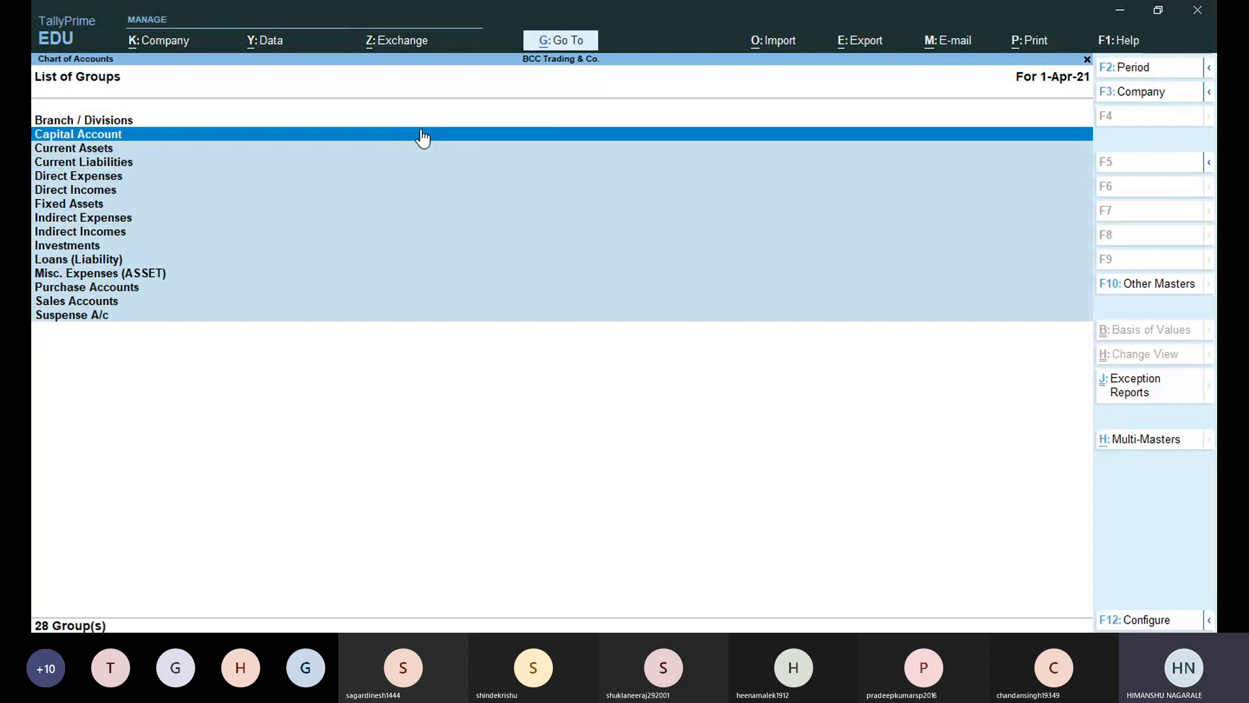
pyautogui.press('space')
pyautogui.press('Down')
pyautogui.press('space')
pyautogui.press('Down')
pyautogui.press('space')
pyautogui.press('Down')
pyautogui.press('space')
pyautogui.press('Down')
pyautogui.press('space')
pyautogui.press('Down')
pyautogui.press('space')
pyautogui.press('Down')
pyautogui.press('space')
pyautogui.press('Down')
pyautogui.press('space')
pyautogui.press('Down')
pyautogui.press('space')
pyautogui.press('Down')
pyautogui.press('space')
pyautogui.press('Down')
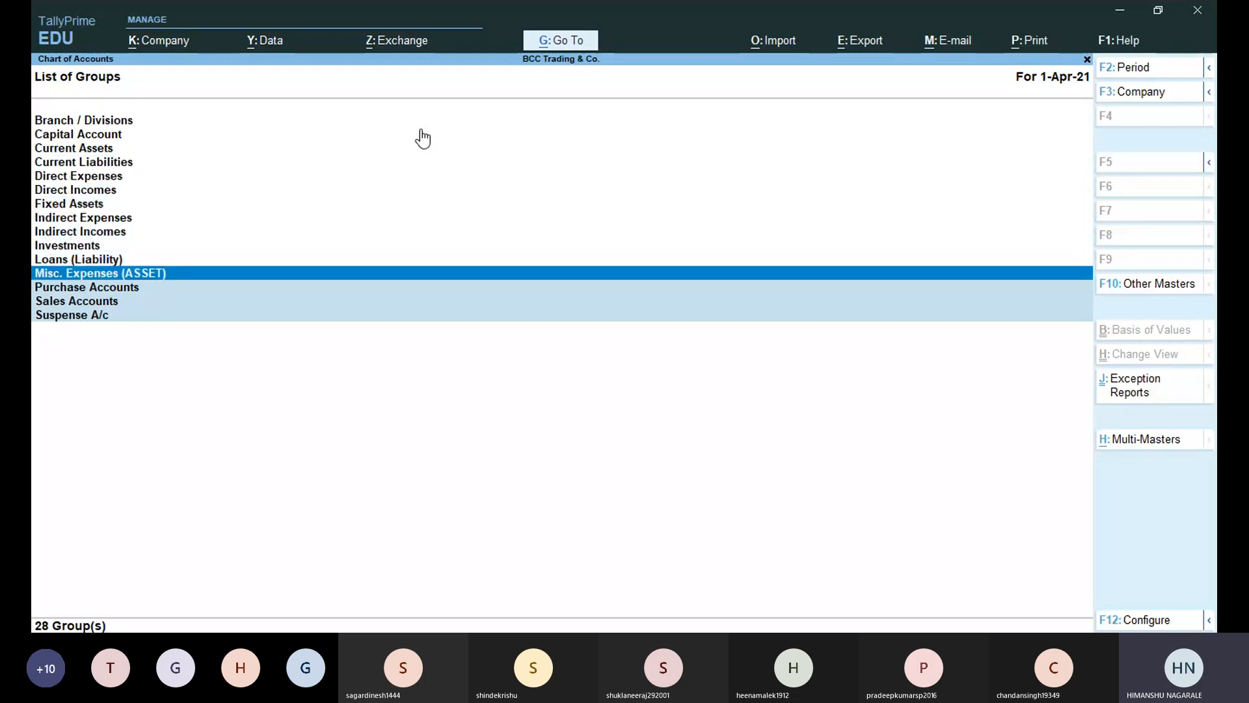
pyautogui.press('space')
pyautogui.press('Down')
pyautogui.press('space')
pyautogui.press('Down')
pyautogui.press('space')
pyautogui.press('Down')
pyautogui.press('space')
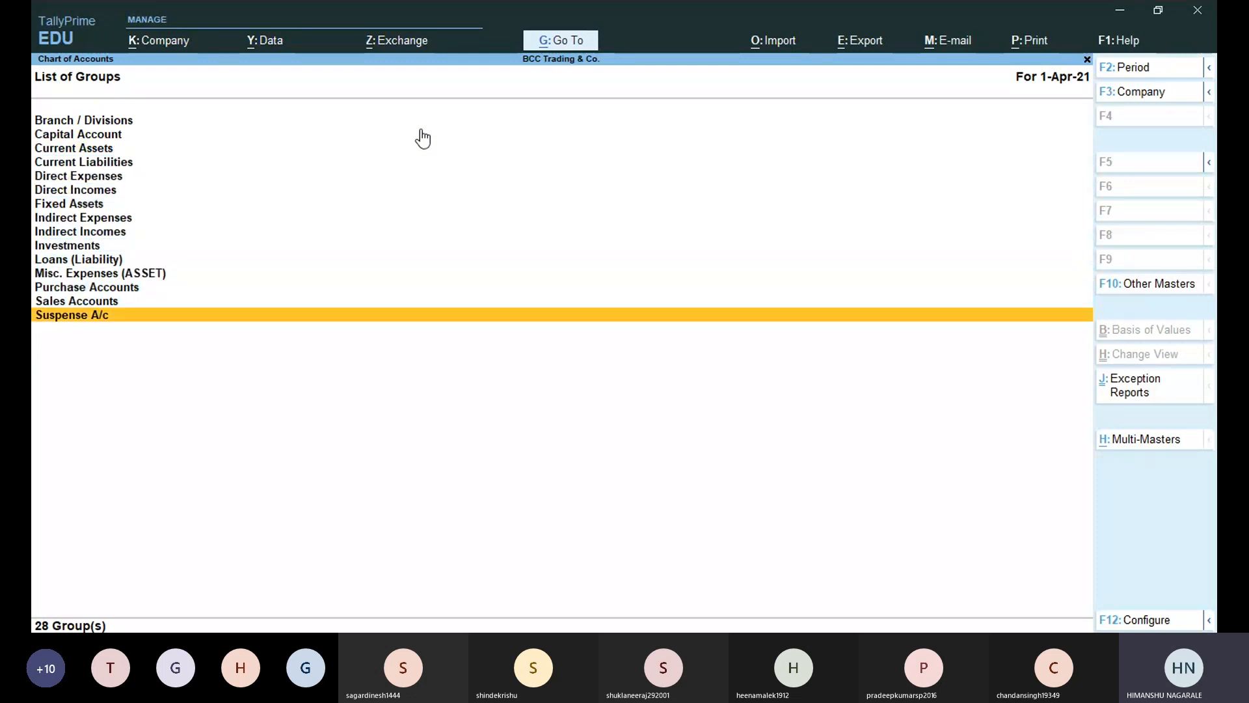
pyautogui.press('space')
# Extend a selection from Suspense A/c upward through Indirect Incomes to Current Assets.
pyautogui.hotkey('shift', 'Up')
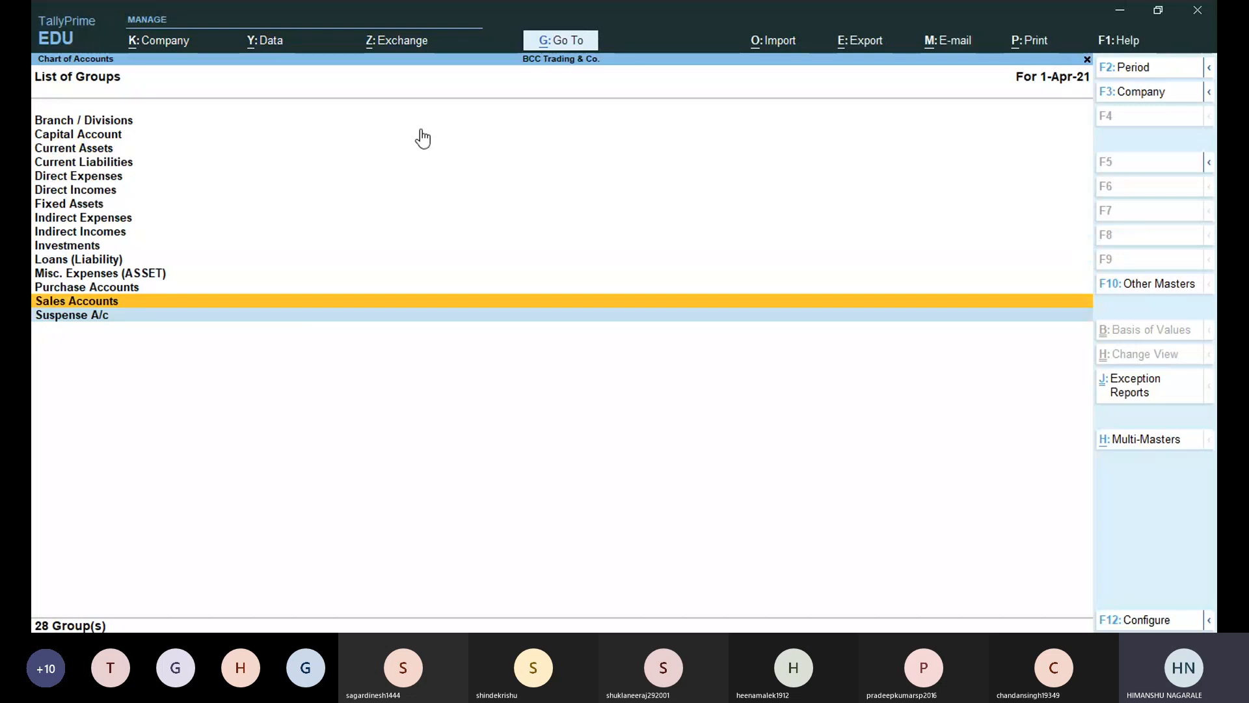
pyautogui.hotkey('shift', 'Up')
pyautogui.press('Up')
pyautogui.hotkey('shift', 'Up')
pyautogui.hotkey('shift', 'Up')
pyautogui.hotkey('shift', 'Up')
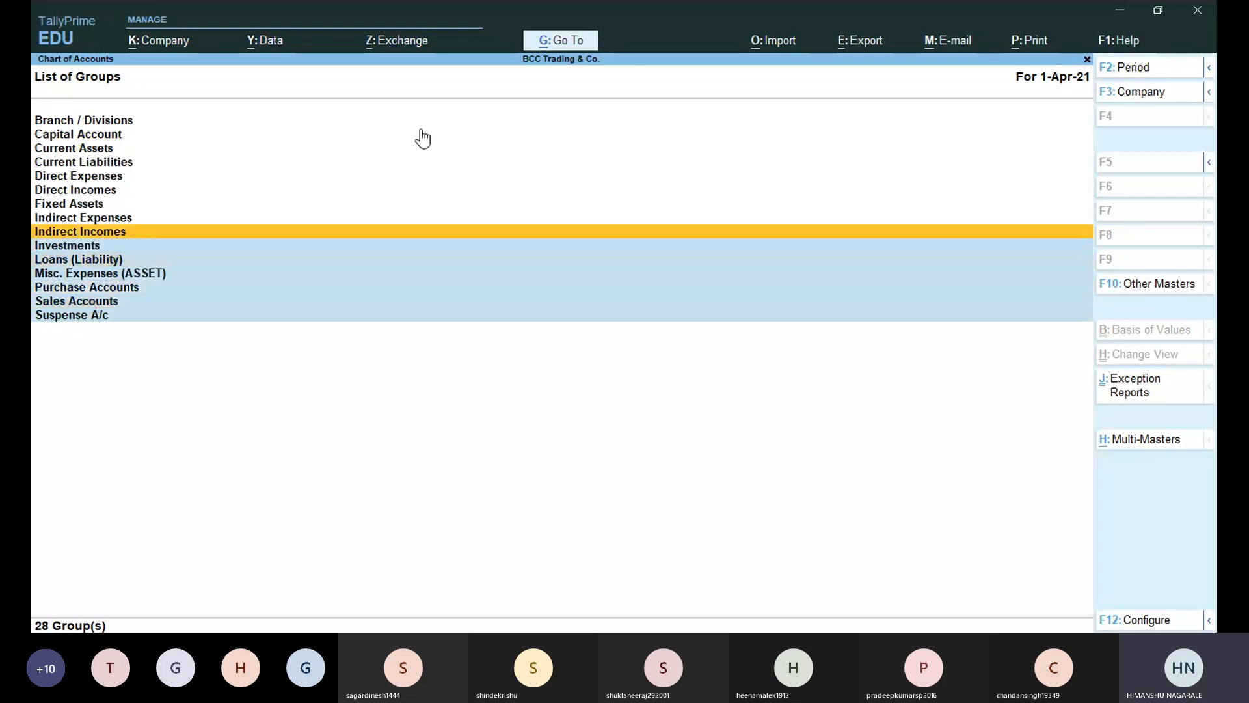
pyautogui.hotkey('shift', 'Up')
pyautogui.hotkey('shift', 'Up')
pyautogui.hotkey('shift', 'Up')
pyautogui.hotkey('shift', 'Up')
pyautogui.hotkey('shift', 'Up')
pyautogui.hotkey('shift', 'Up')
pyautogui.press('Up')
pyautogui.press('Up')
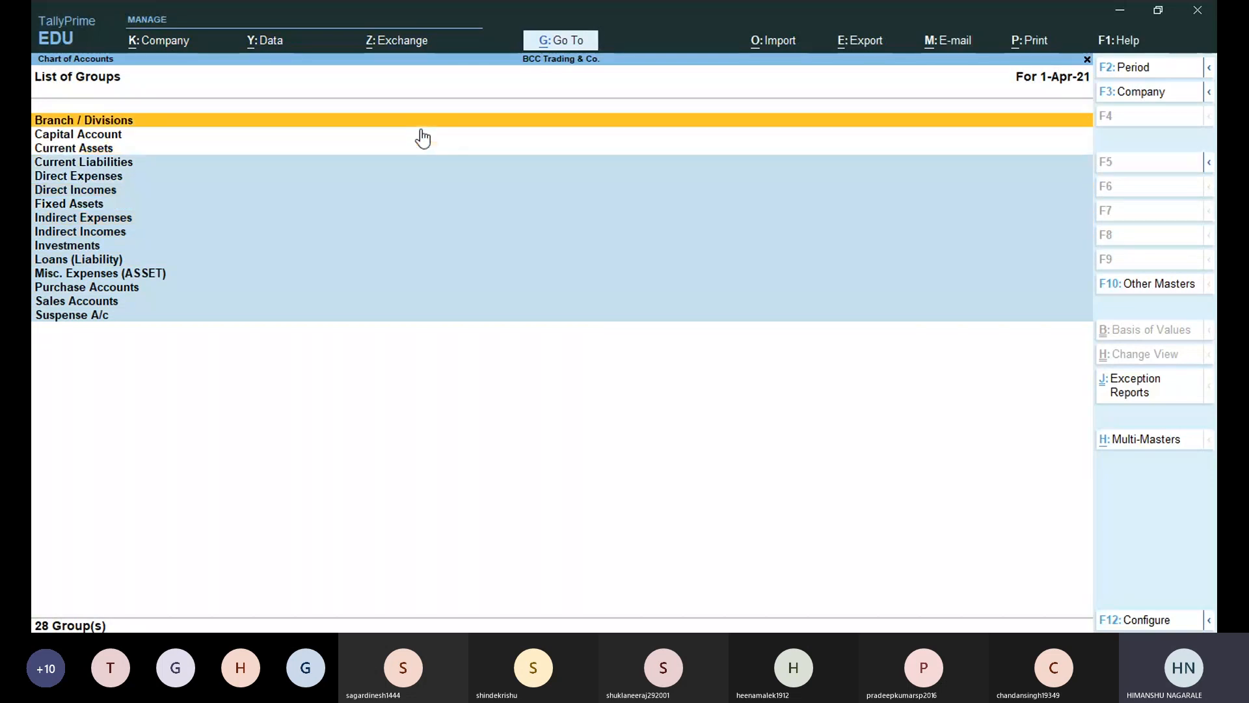
# Move focus among Branch / Divisions, Capital Account and Current Assets at the top of the list.
pyautogui.press('Down')
pyautogui.press('Up')
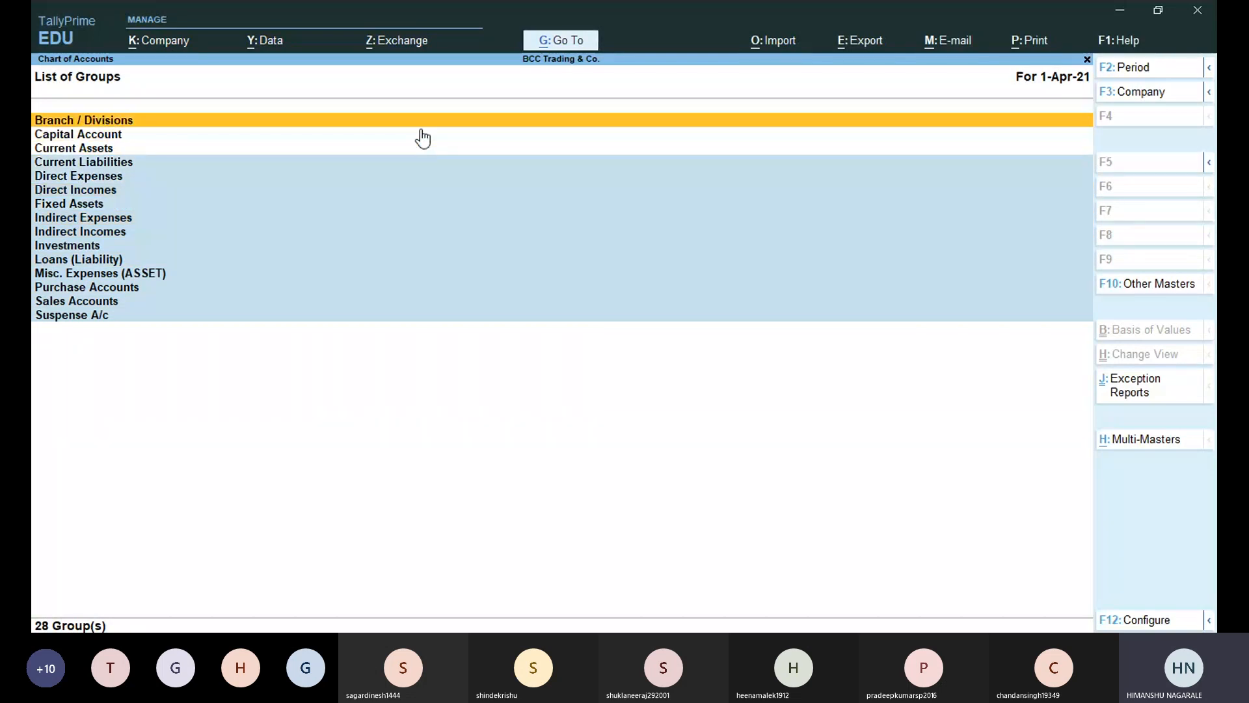
pyautogui.press('Down')
pyautogui.press('Down')
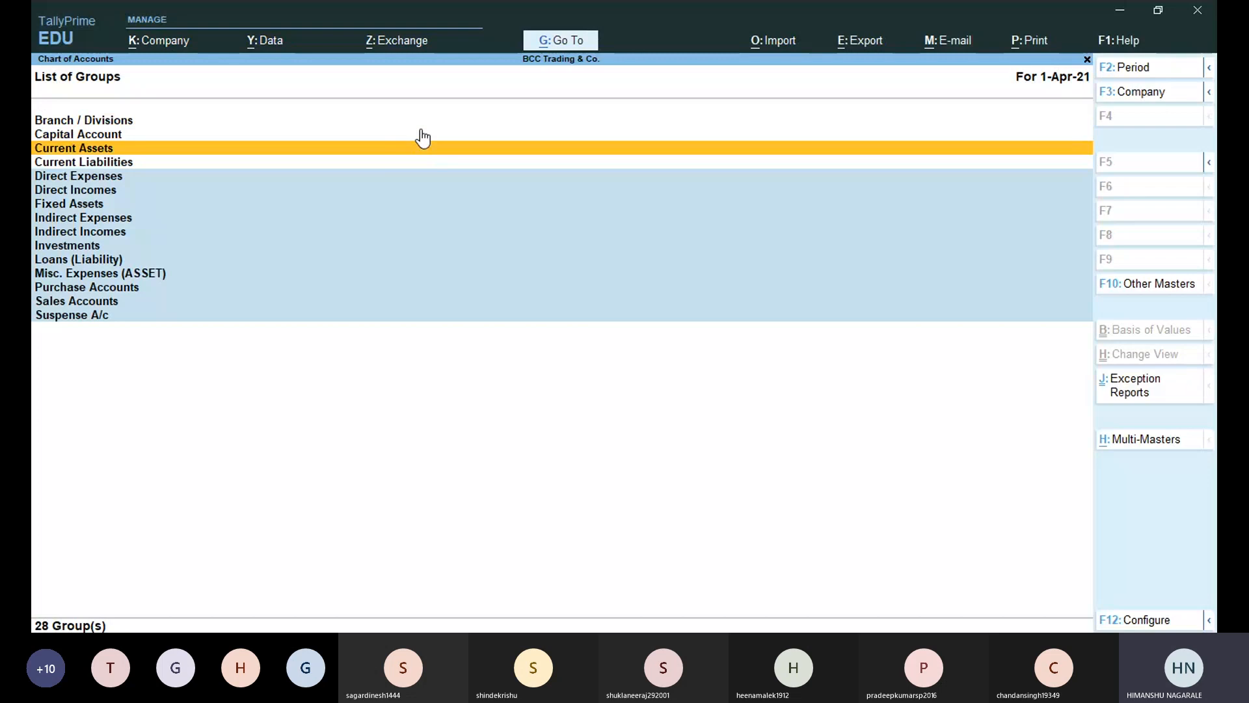
pyautogui.press('Up')
pyautogui.press('Up')
pyautogui.press('Down')
pyautogui.press('Down')
pyautogui.press('Up')
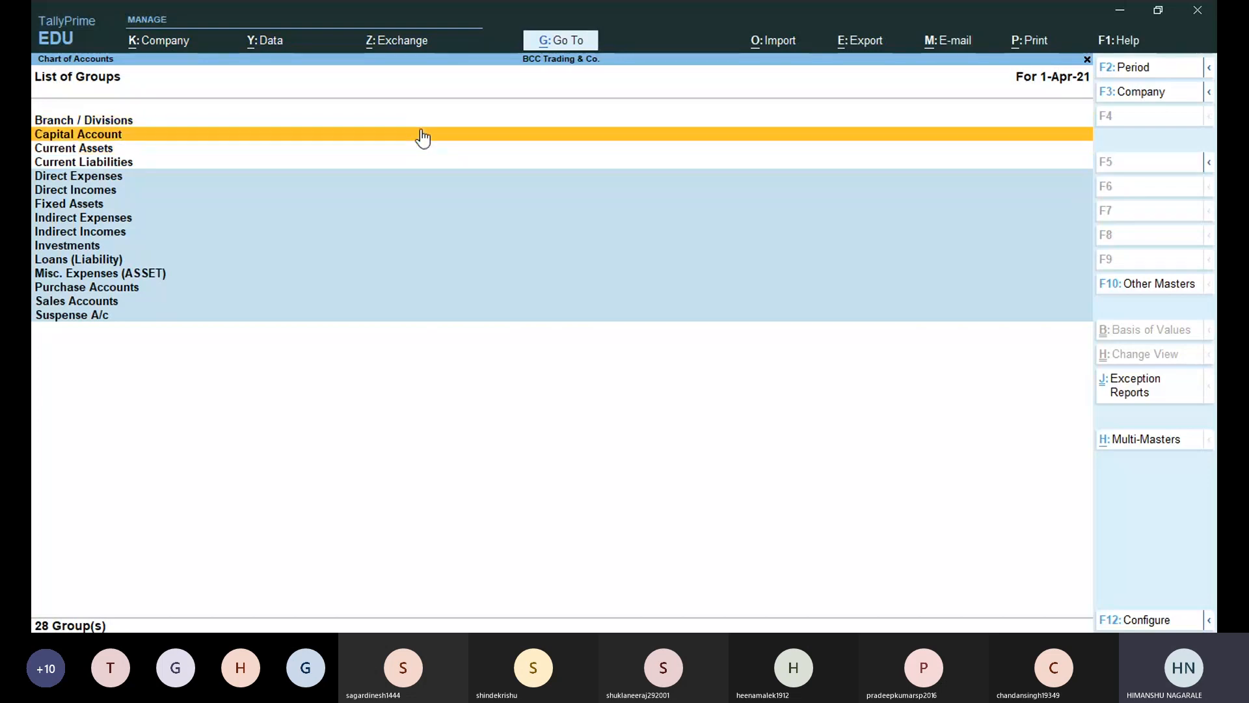
pyautogui.press('Up')
pyautogui.press('Down')
pyautogui.press('Down')
pyautogui.press('Down')
pyautogui.press('Down')
pyautogui.press('Down')
pyautogui.press('Up')
pyautogui.press('Up')
pyautogui.press('Up')
pyautogui.press('Up')
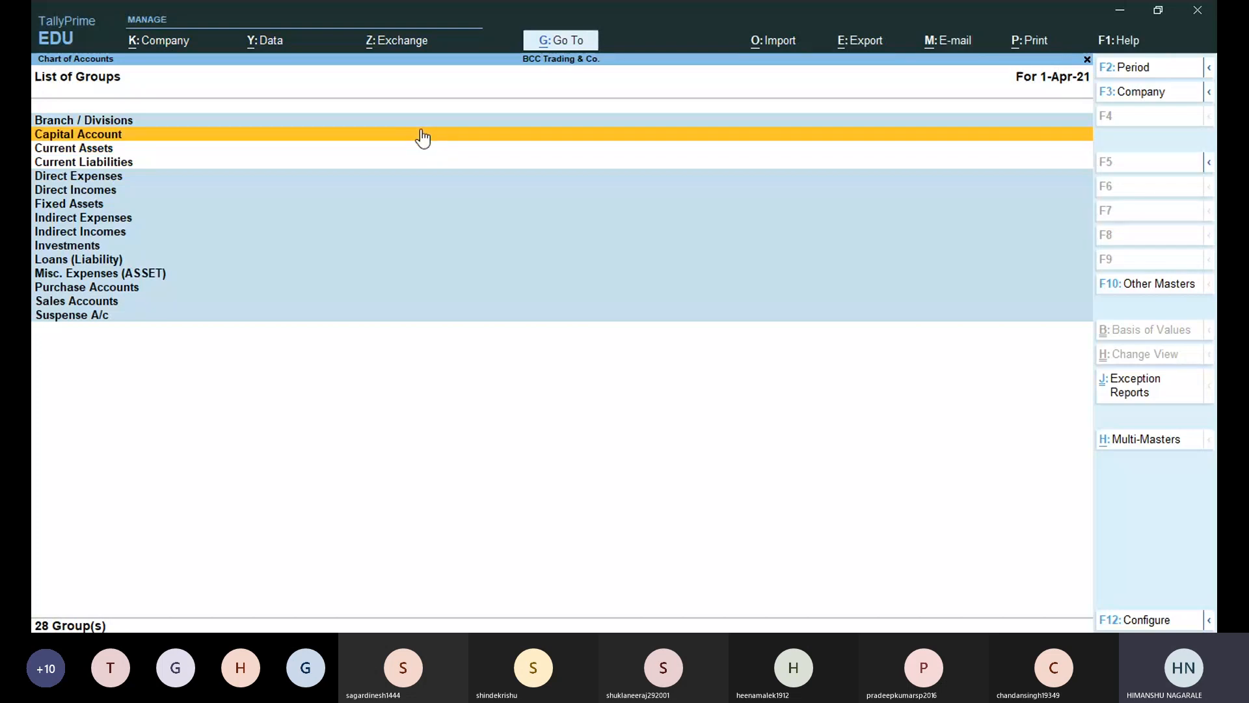
pyautogui.press('Up')
pyautogui.press('Down')
pyautogui.press('Down')
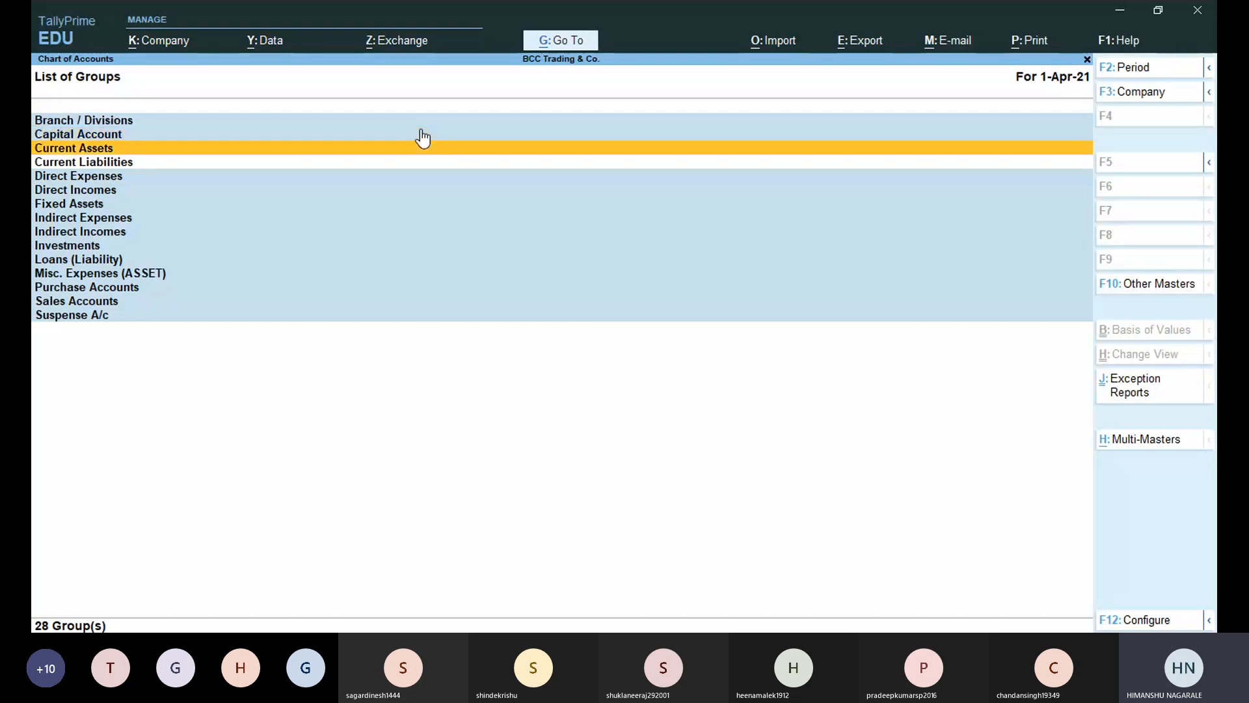
pyautogui.press('Down')
pyautogui.press('Down')
pyautogui.press('Up')
pyautogui.press('Up')
pyautogui.press('Down')
pyautogui.press('Up')
pyautogui.press('Up')
pyautogui.press('Up')
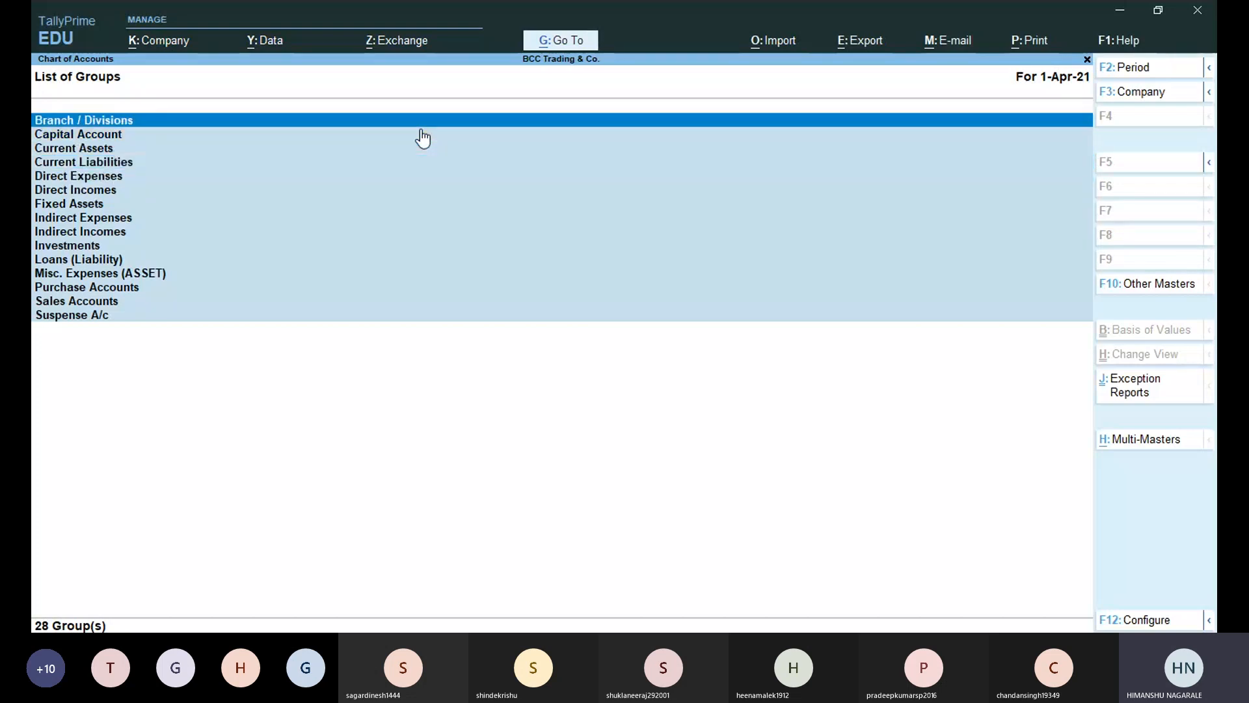
pyautogui.press('Down')
pyautogui.press('Down')
pyautogui.press('Down')
pyautogui.press('Down')
pyautogui.press('Down')
pyautogui.press('Down')
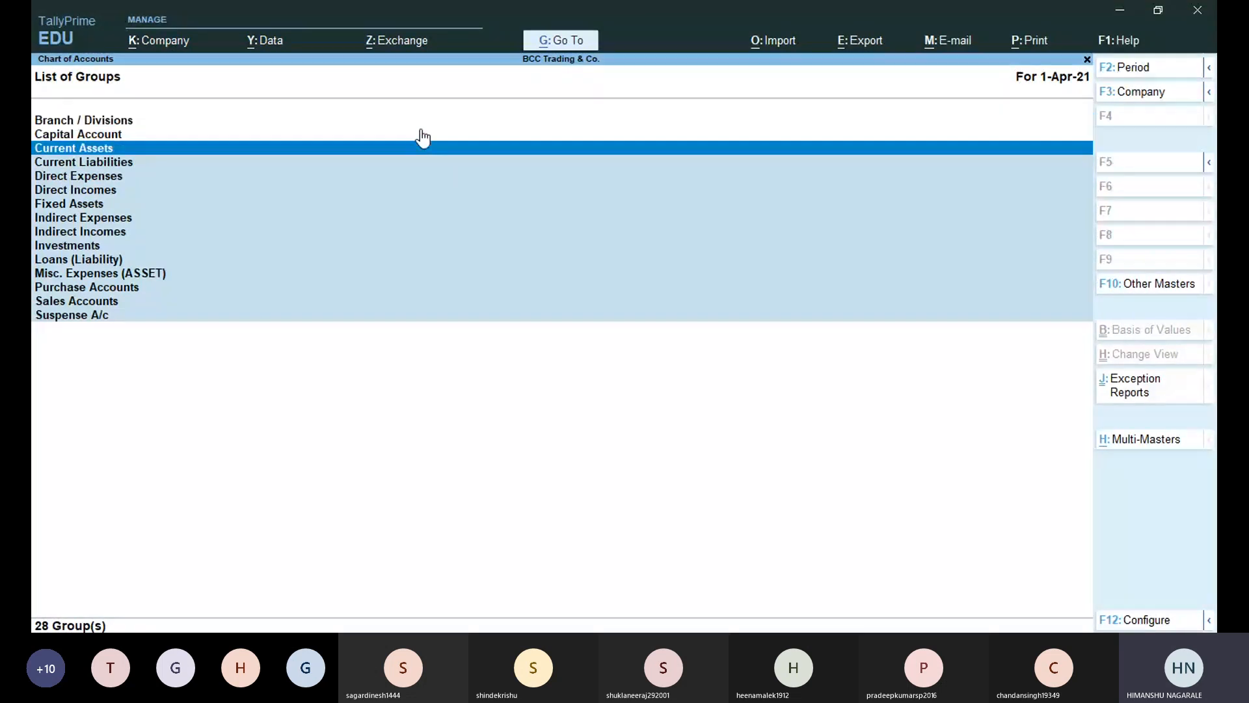
pyautogui.press('Down')
pyautogui.press('Down')
pyautogui.press('Down')
pyautogui.press('Down')
pyautogui.press('Down')
pyautogui.press('Down')
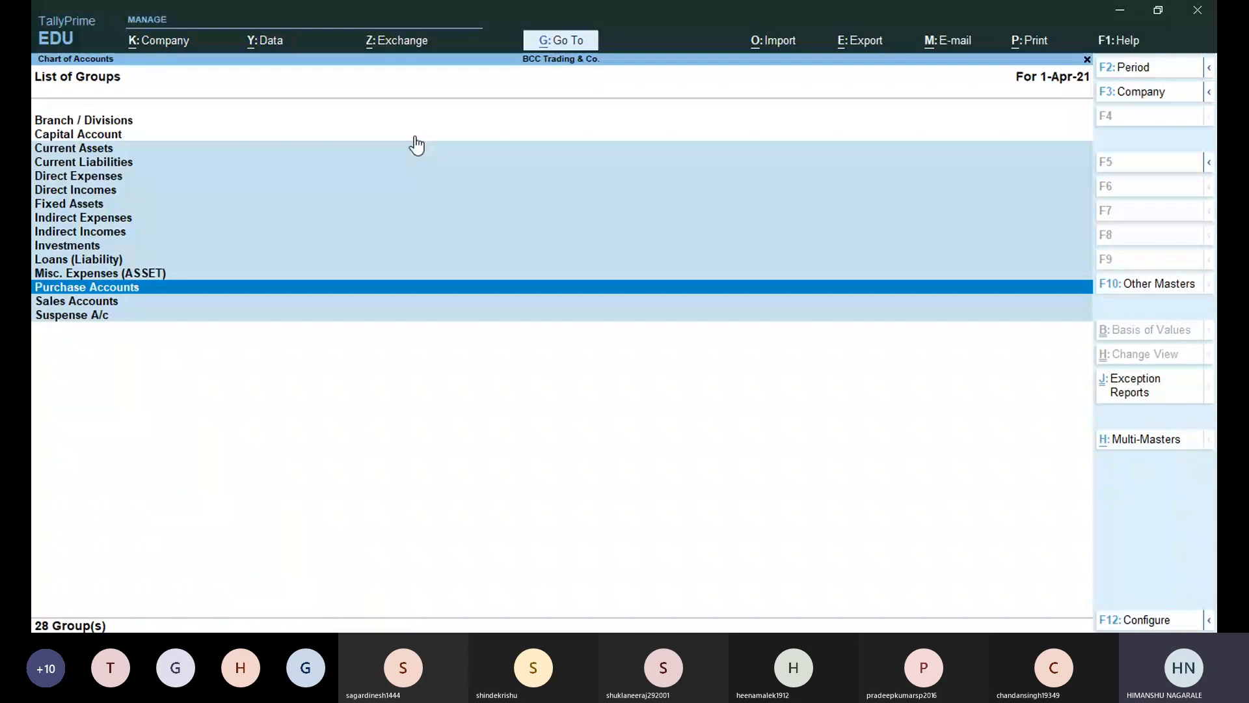
# Toggle between detailed and condensed views, leave sub-groups shown, and close the List of Groups.
pyautogui.press('alt')
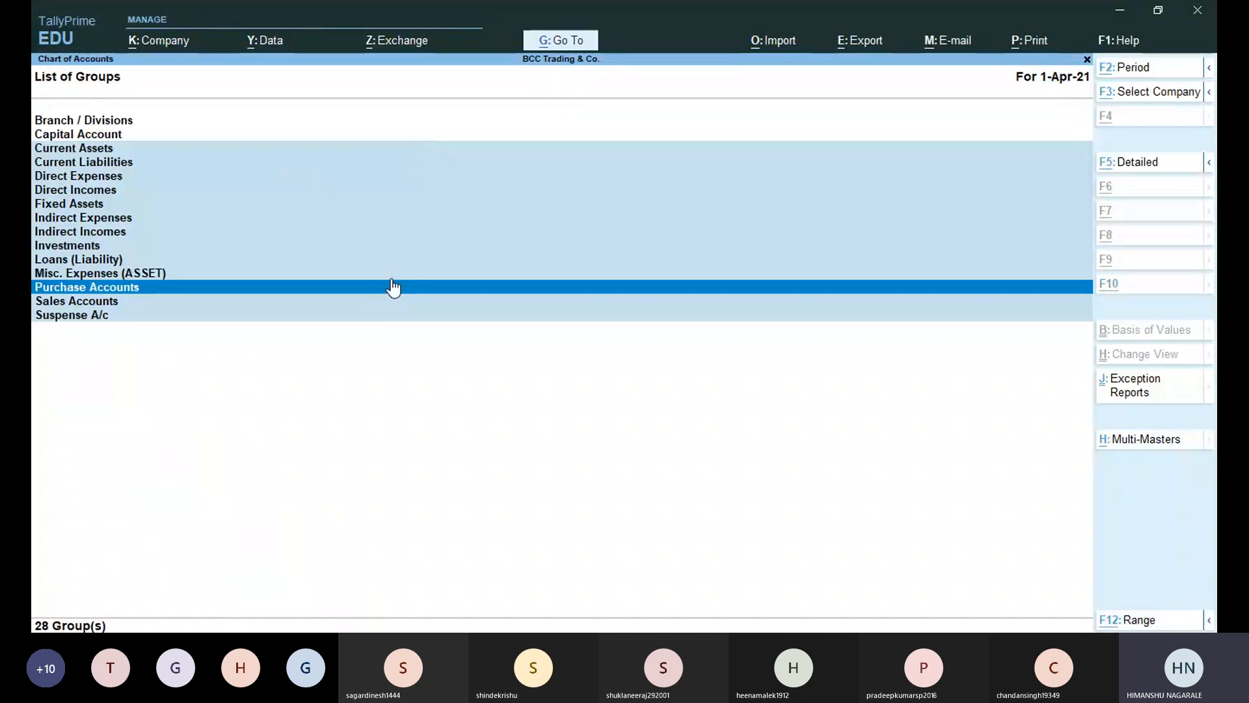
pyautogui.hotkey('alt', 'F5')
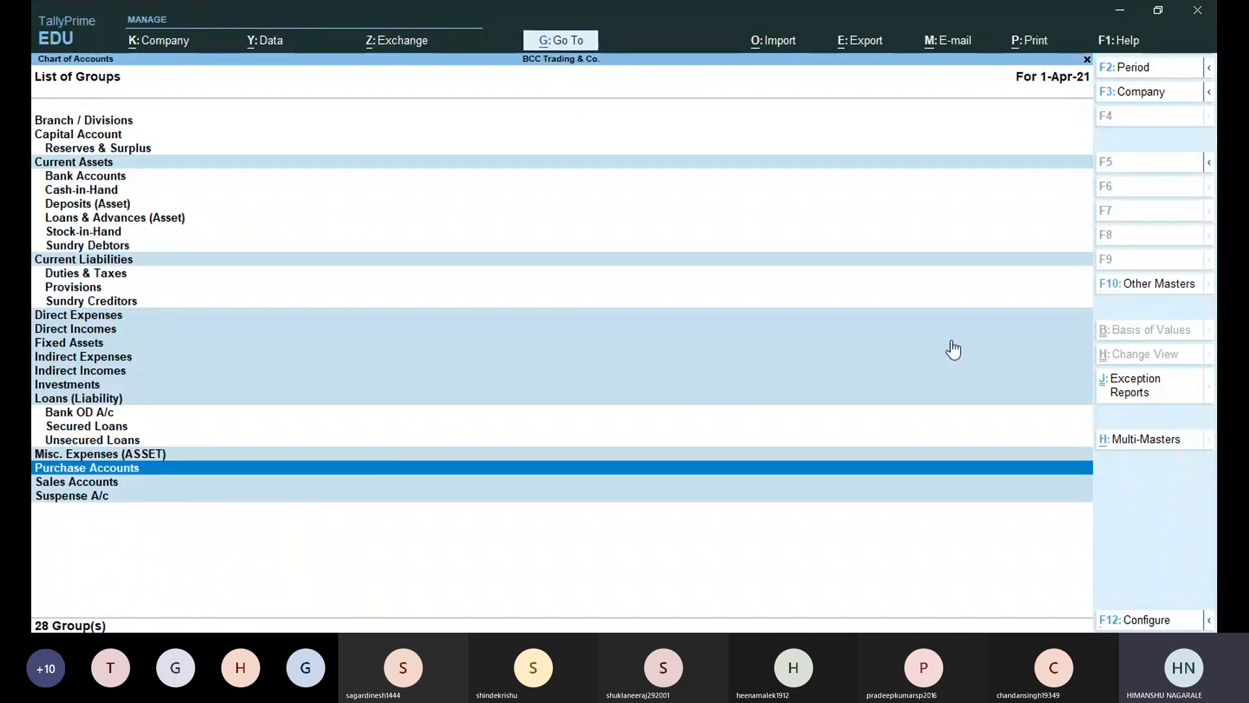
pyautogui.press('alt')
pyautogui.press('alt')
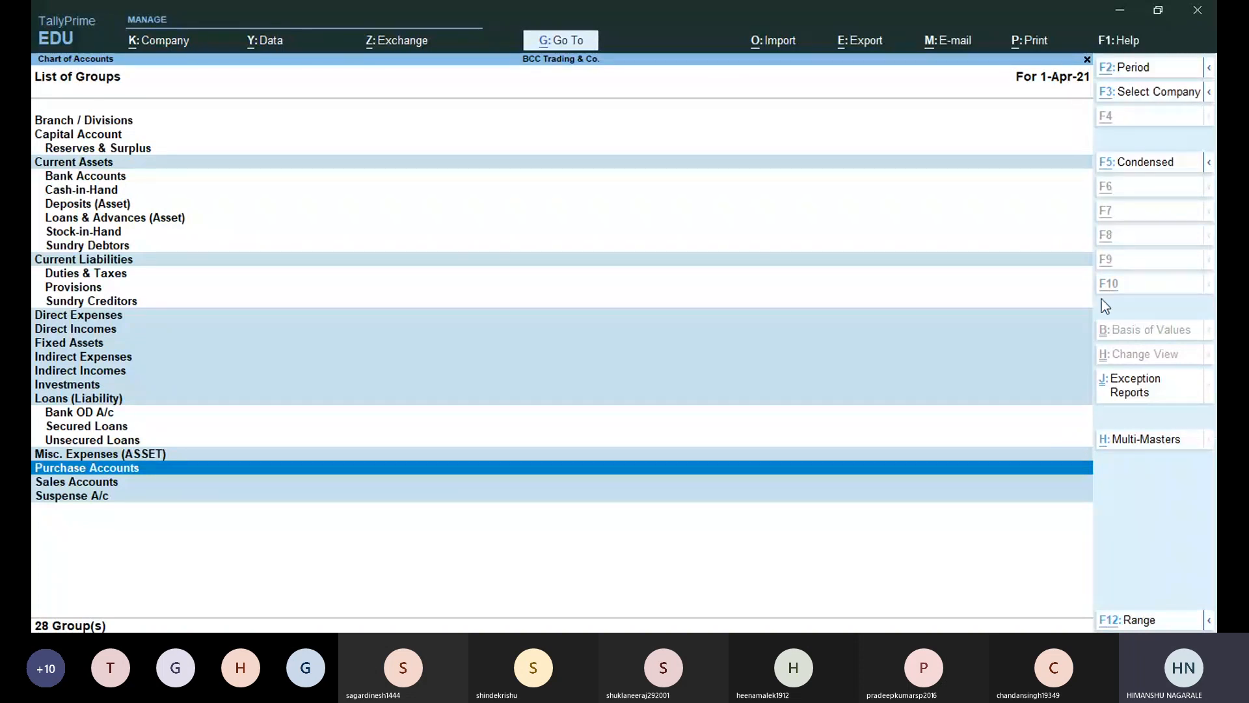
pyautogui.hotkey('alt', 'F5')
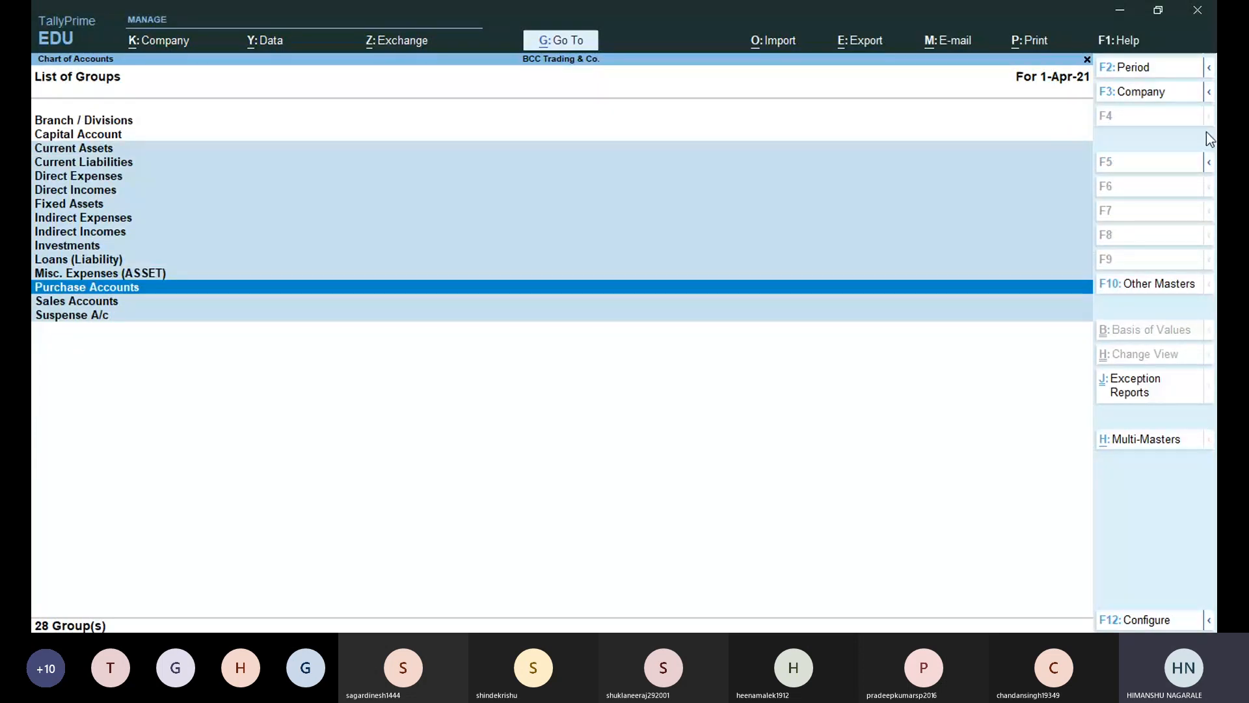
pyautogui.hotkey('alt', 'F5')
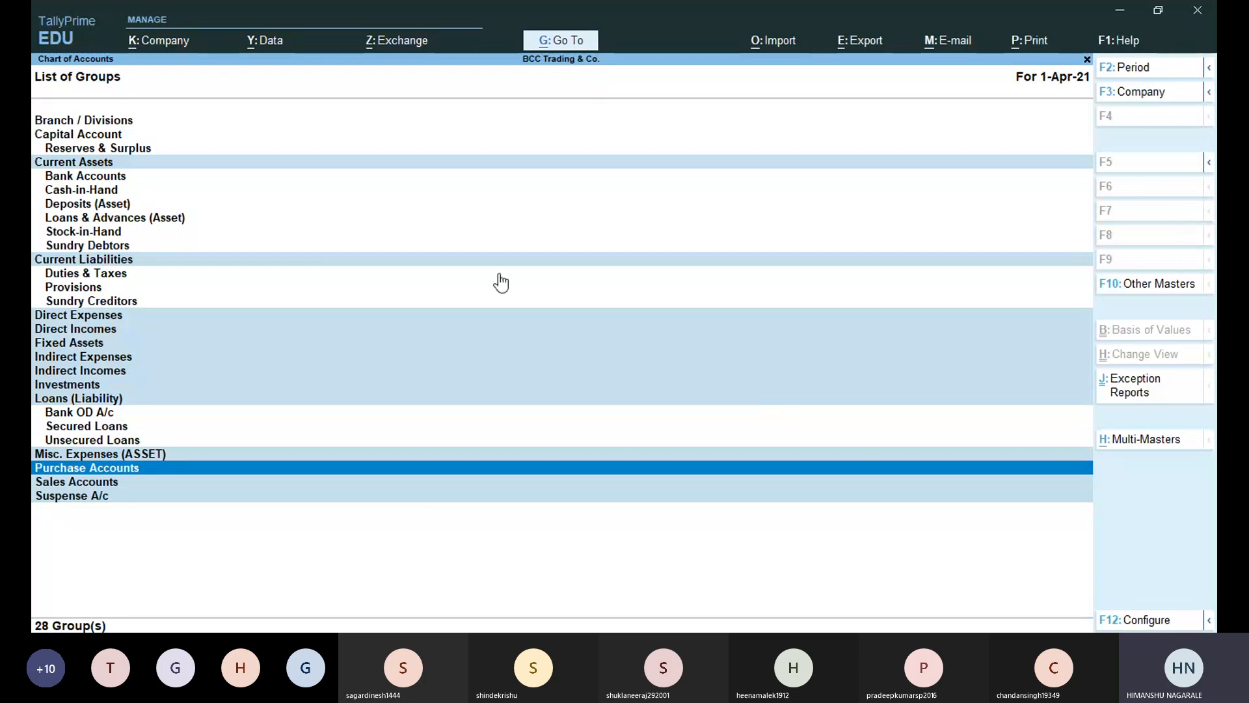
pyautogui.press('Escape')
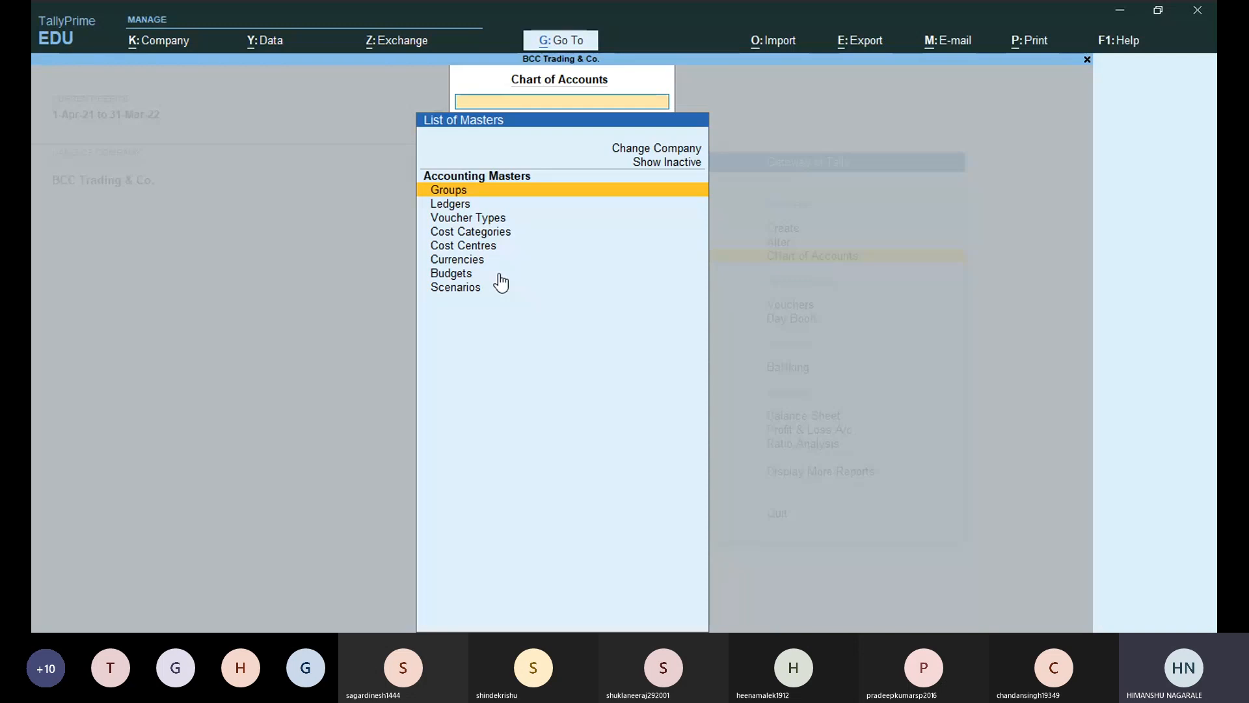
pyautogui.hotkey('alt', 'Tab')
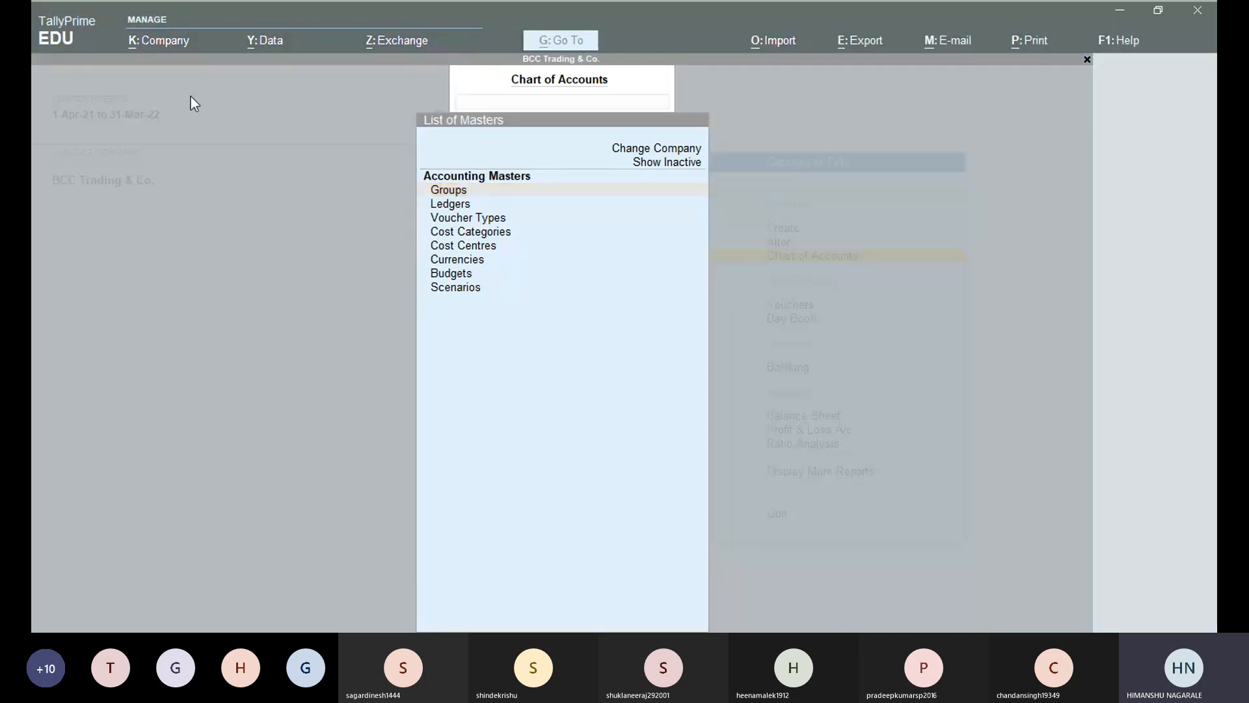
pyautogui.click(653, 408)
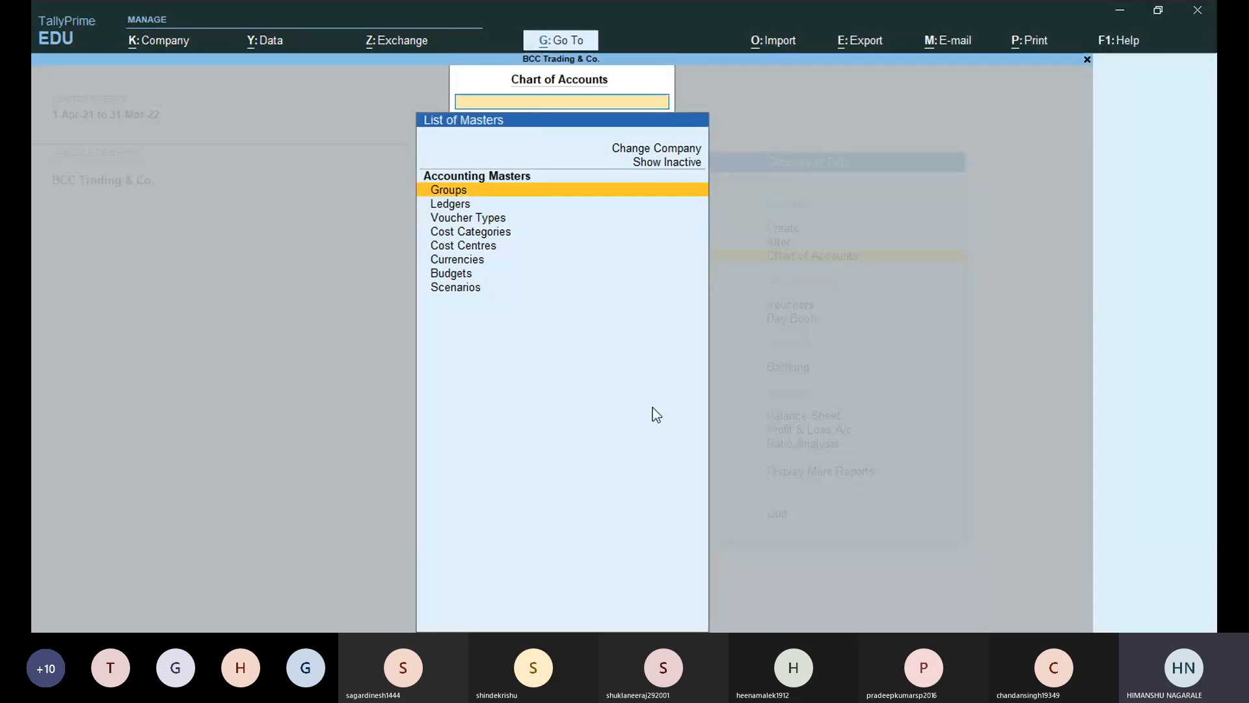
pyautogui.press('Down')
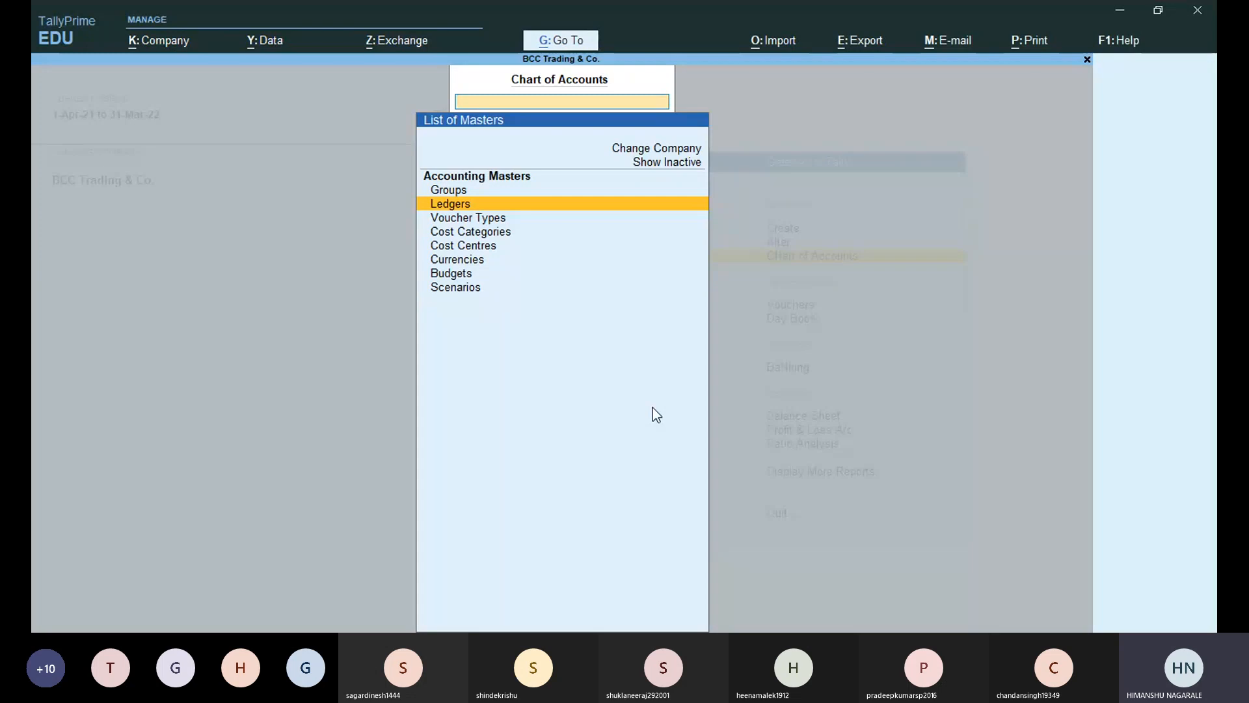
pyautogui.press('Return')
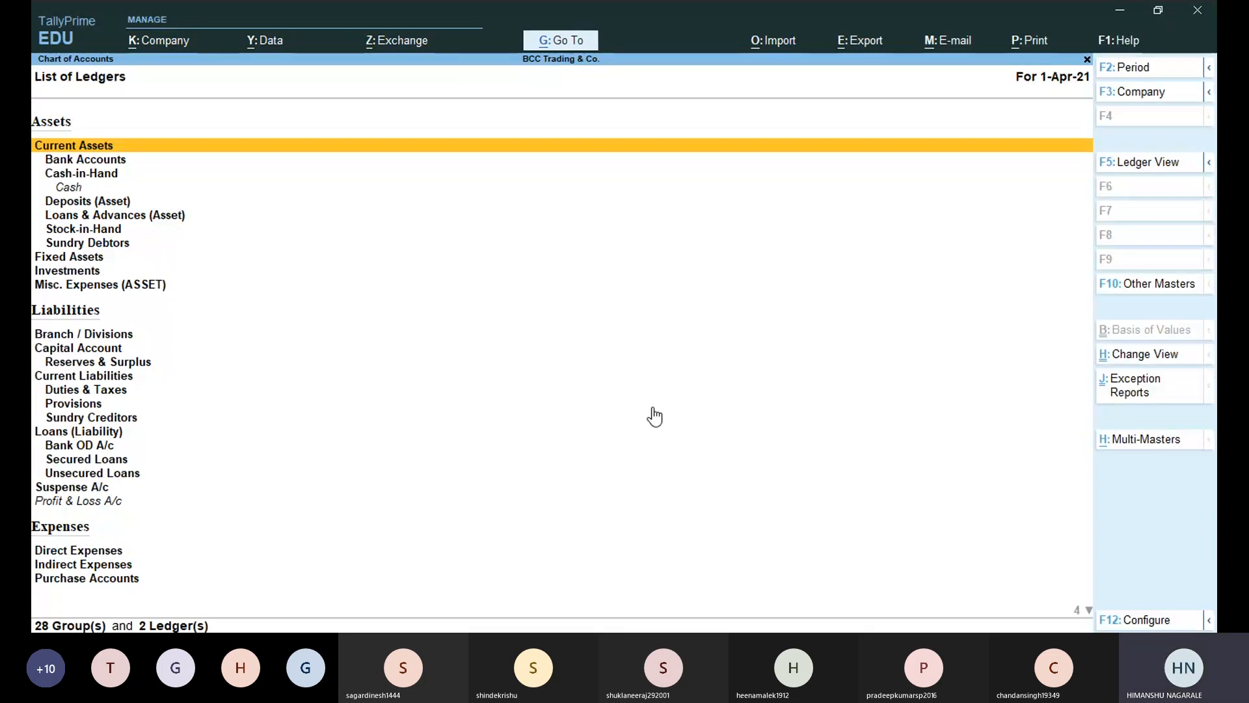
pyautogui.press('Down')
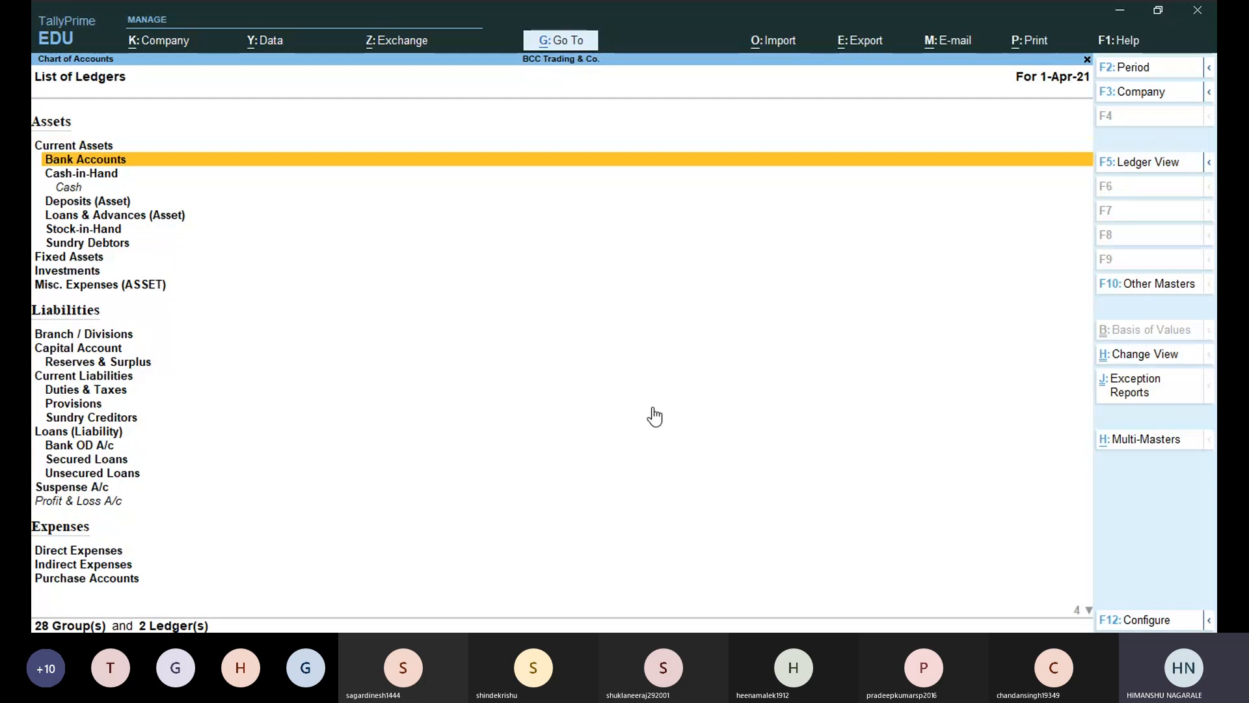
pyautogui.press('Up')
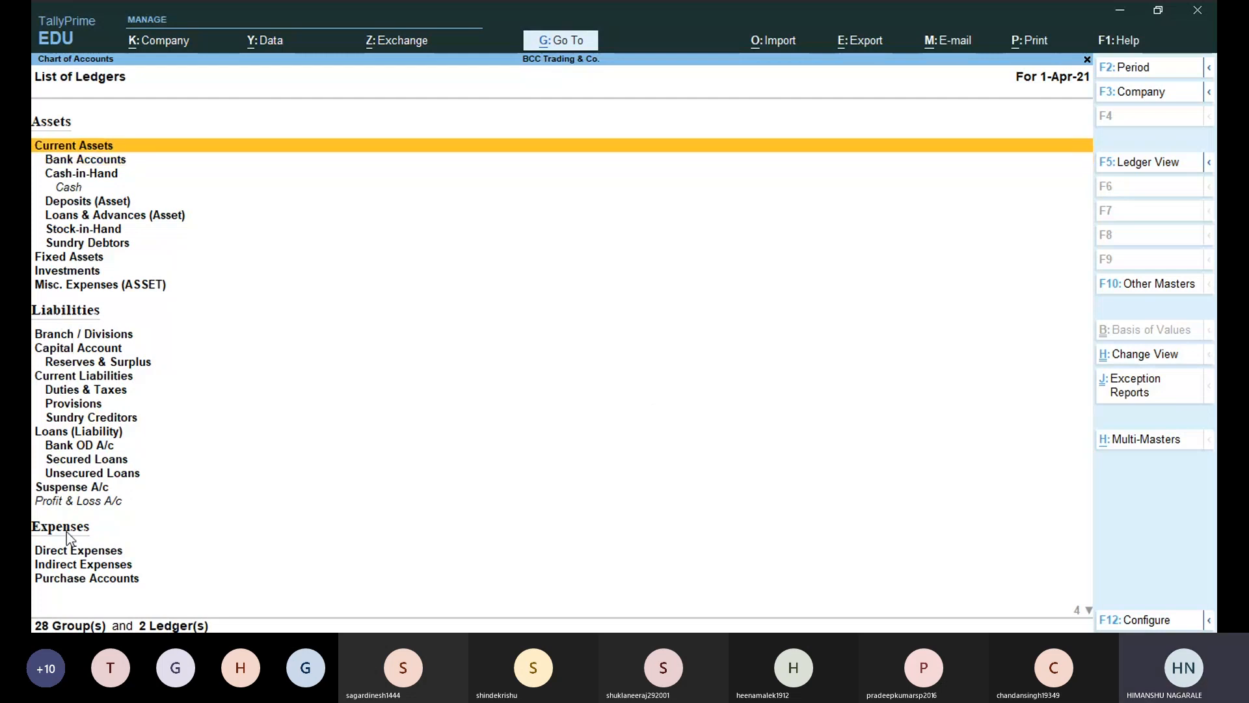
pyautogui.press('Down')
pyautogui.press('Down')
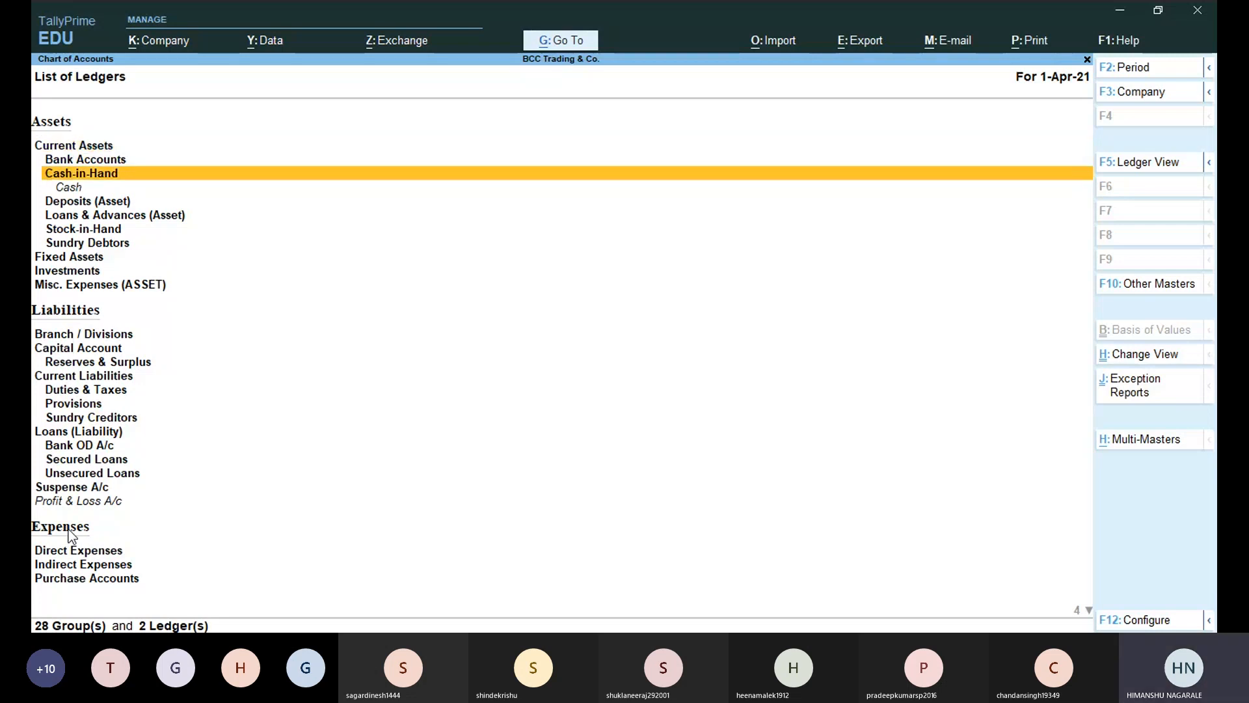
pyautogui.press('Down')
pyautogui.press('Down')
pyautogui.press('Down')
pyautogui.press('Down')
pyautogui.press('Down')
pyautogui.press('Down')
pyautogui.press('Down')
pyautogui.press('Down')
pyautogui.press('Down')
pyautogui.press('Down')
pyautogui.press('Down')
pyautogui.press('Down')
pyautogui.press('Down')
pyautogui.press('Down')
pyautogui.press('Down')
pyautogui.press('Down')
pyautogui.press('Down')
pyautogui.press('Down')
pyautogui.press('Down')
pyautogui.press('Down')
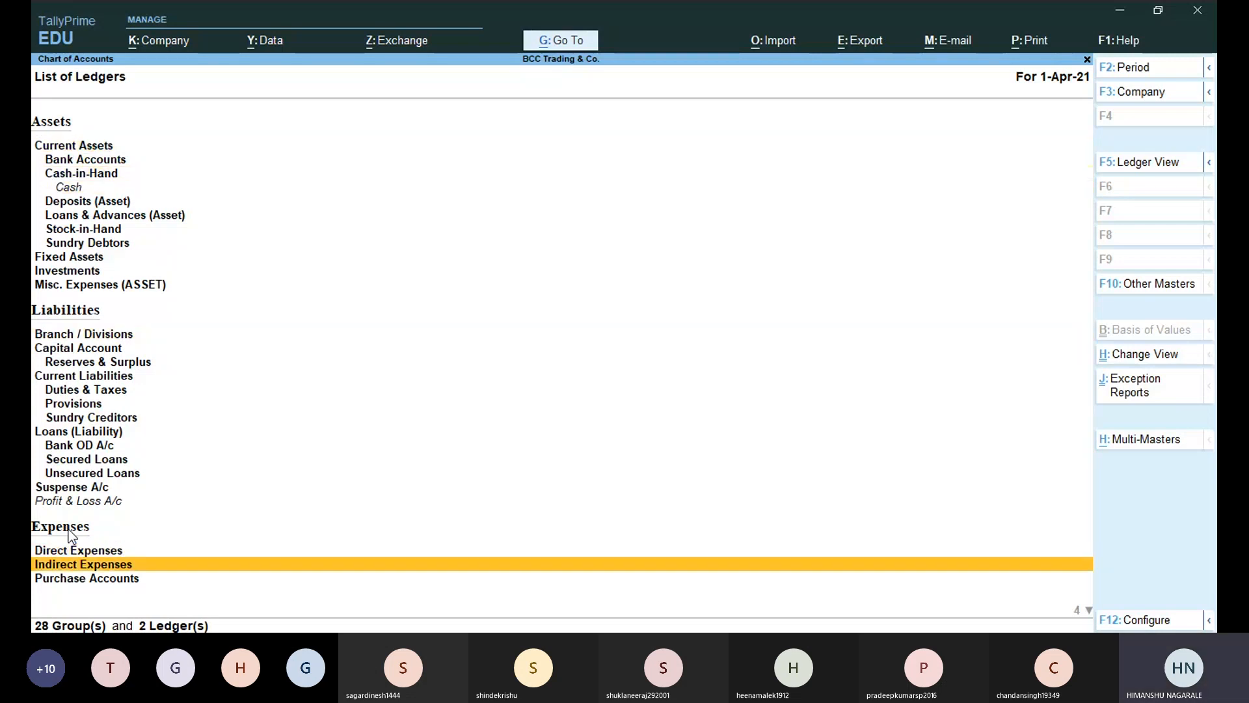
pyautogui.press('Down')
pyautogui.press('Down')
pyautogui.press('Down')
pyautogui.press('Down')
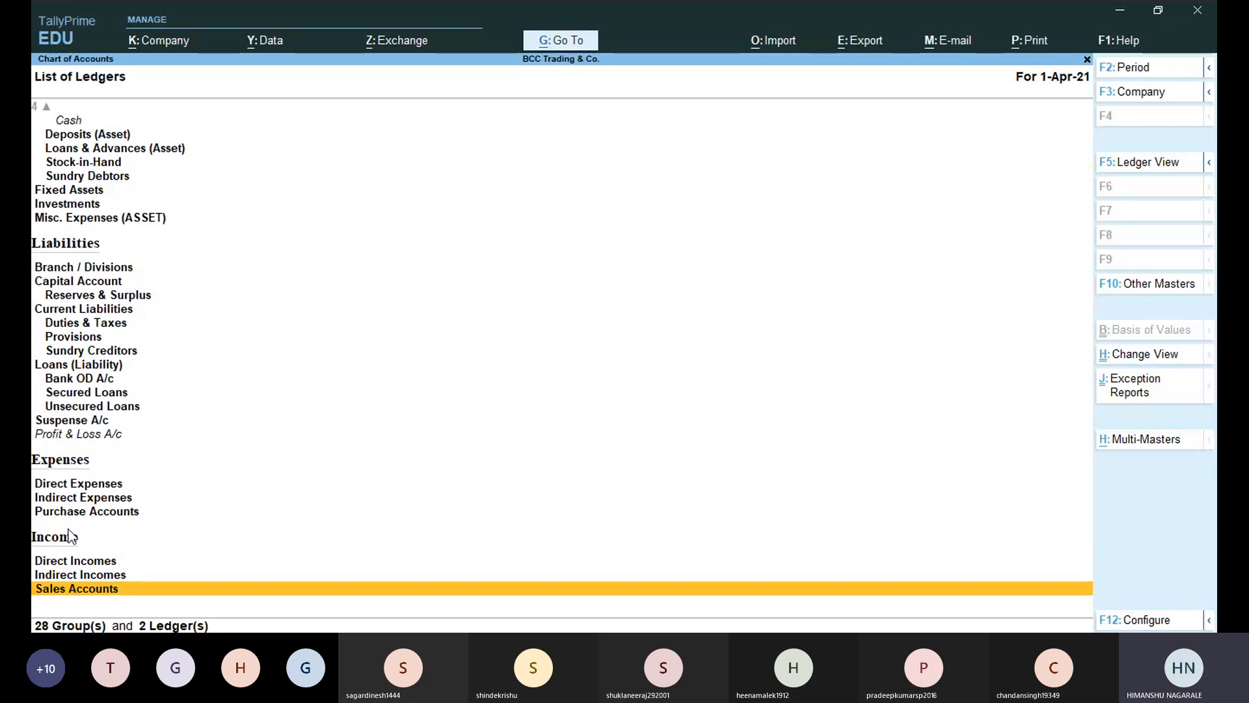
pyautogui.press('Up')
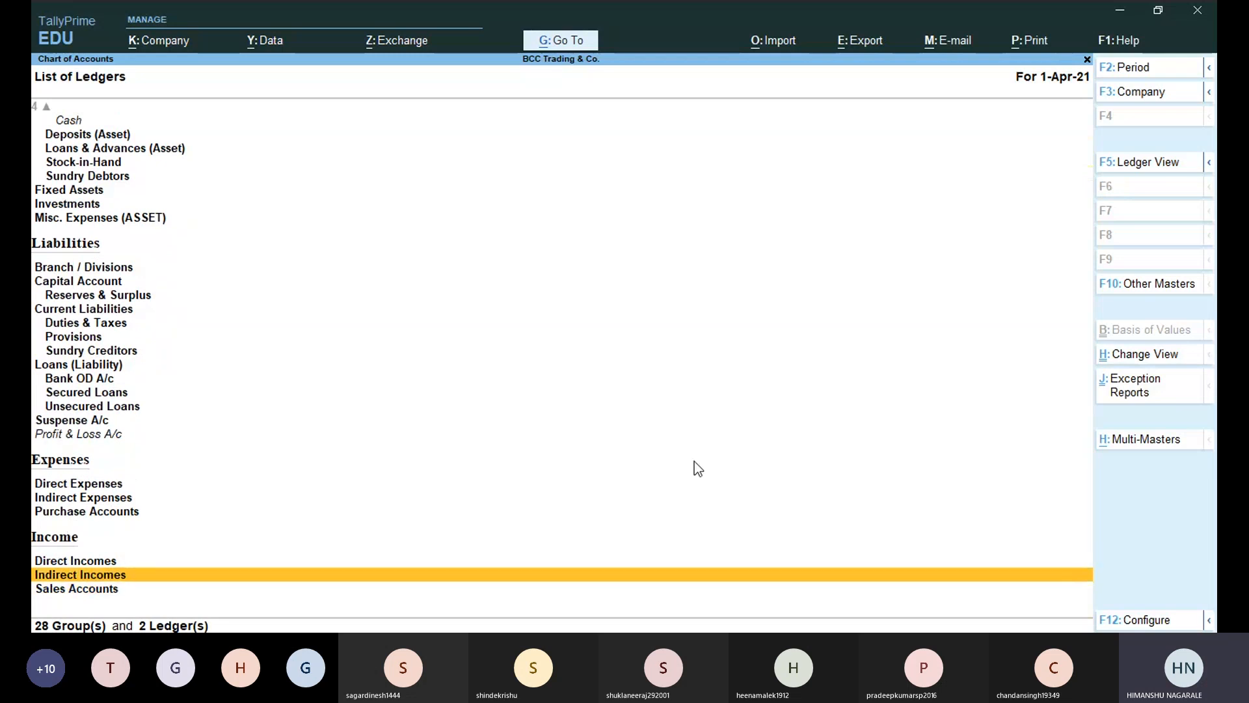
pyautogui.press('Up')
pyautogui.press('Up')
pyautogui.press('Up')
pyautogui.press('Up')
pyautogui.press('Up')
pyautogui.press('Up')
pyautogui.press('Up')
pyautogui.press('Up')
pyautogui.press('Up')
pyautogui.press('Up')
pyautogui.press('Up')
pyautogui.press('Up')
pyautogui.press('Up')
pyautogui.press('Up')
pyautogui.press('Up')
pyautogui.press('Up')
pyautogui.press('Up')
pyautogui.press('Up')
pyautogui.press('Up')
pyautogui.press('Up')
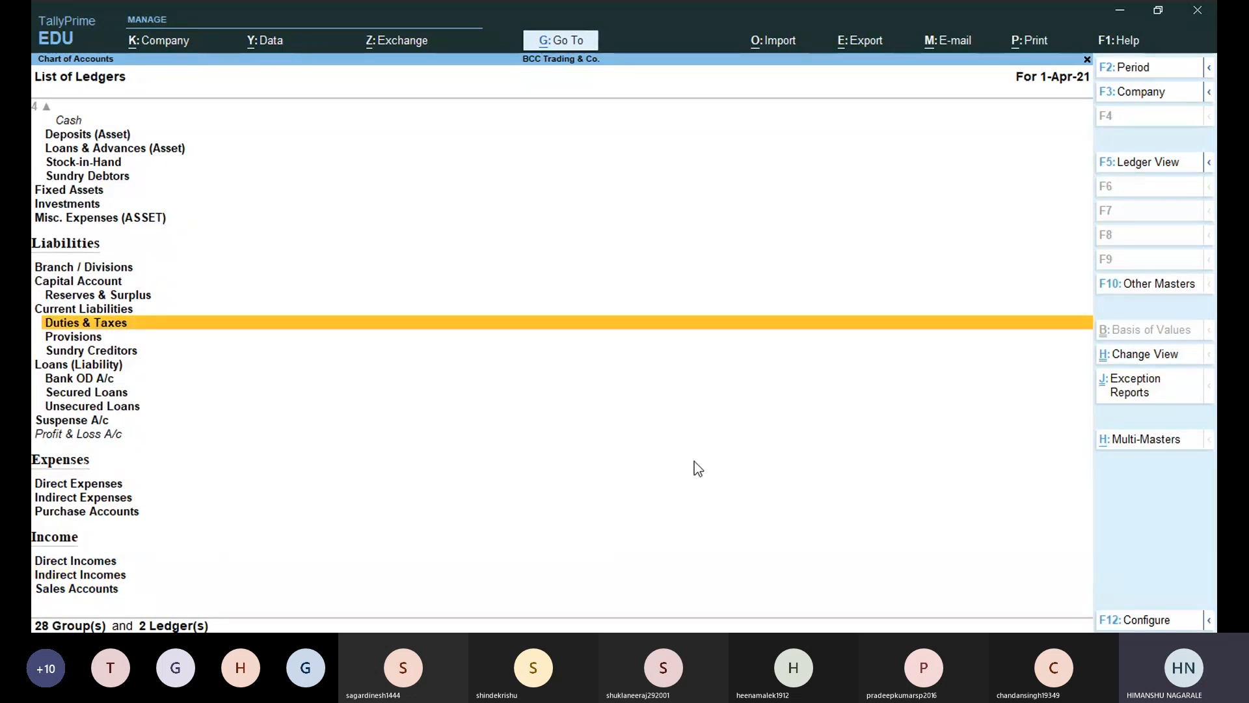
pyautogui.press('Up')
pyautogui.press('Down')
pyautogui.press('Down')
pyautogui.press('Down')
pyautogui.press('Down')
pyautogui.press('Down')
pyautogui.press('Down')
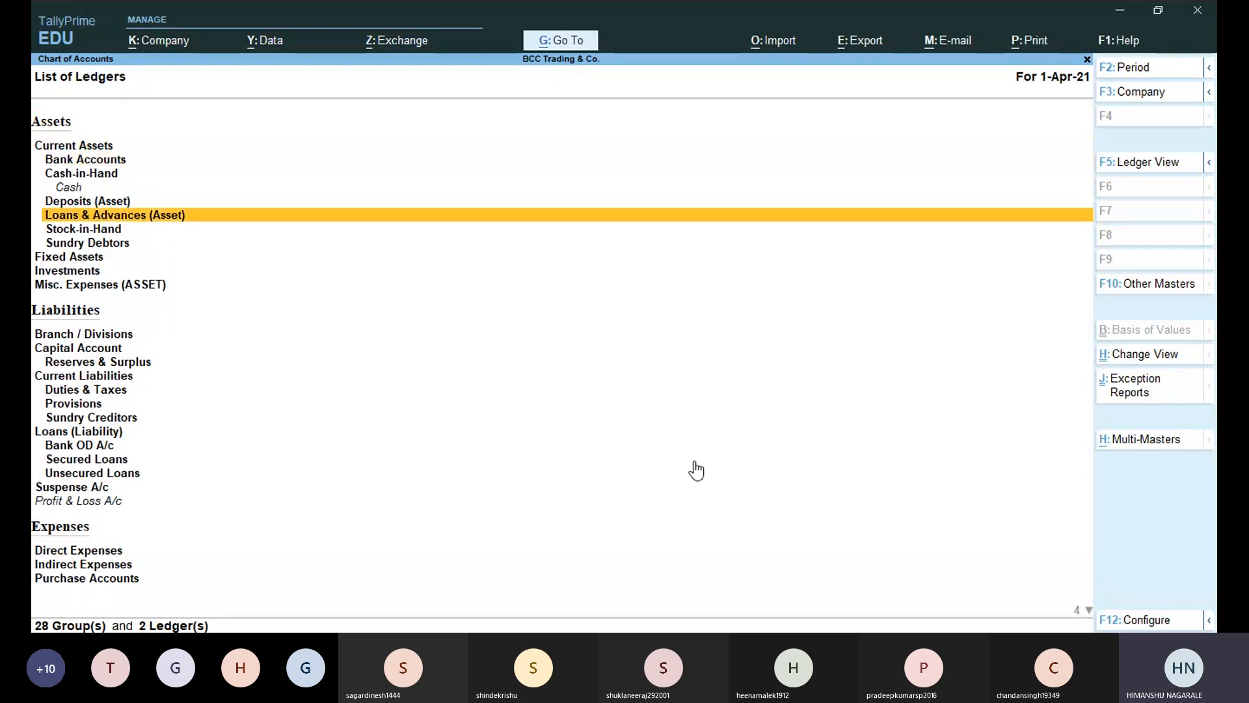
pyautogui.press('Down')
pyautogui.press('Down')
pyautogui.press('Down')
pyautogui.press('Down')
pyautogui.press('Down')
pyautogui.press('Down')
pyautogui.press('Down')
pyautogui.press('Down')
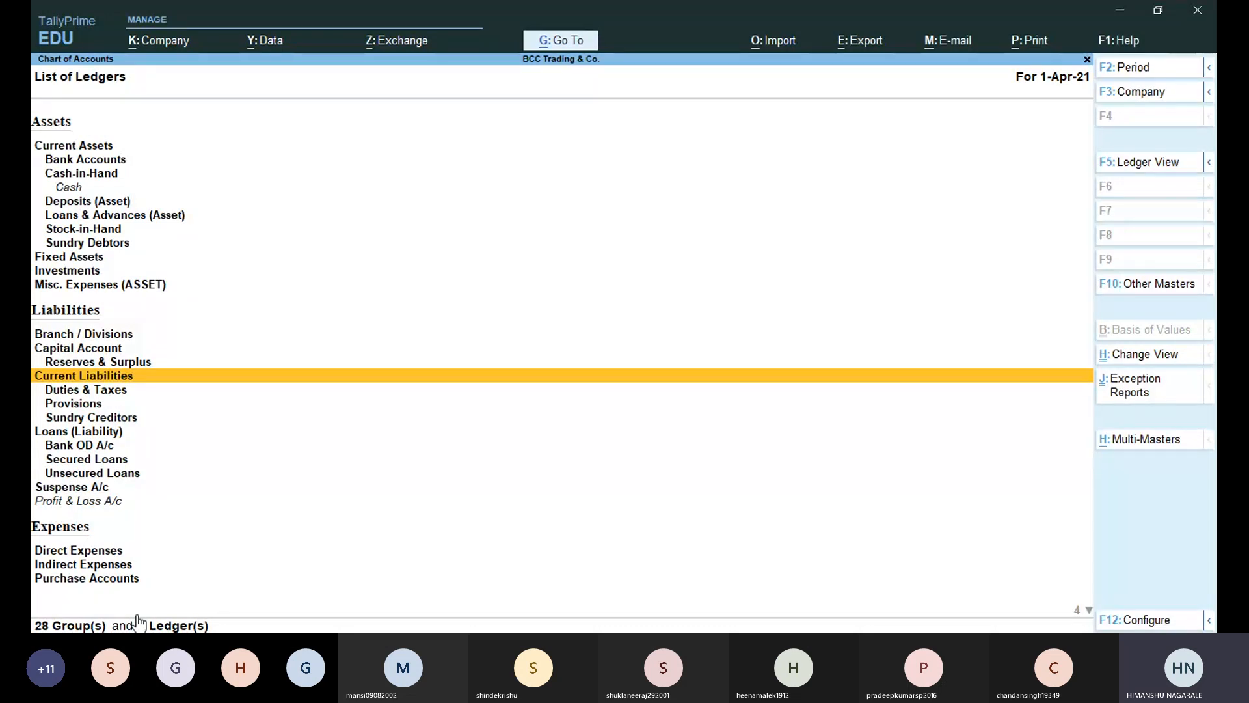
# Select the ledger rows from Cash to Profit & Loss A/c as a range.
pyautogui.press('Up')
pyautogui.press('Up')
pyautogui.press('Up')
pyautogui.press('Up')
pyautogui.press('Up')
pyautogui.press('Up')
pyautogui.press('Up')
pyautogui.press('Up')
pyautogui.press('Up')
pyautogui.press('Up')
pyautogui.press('Up')
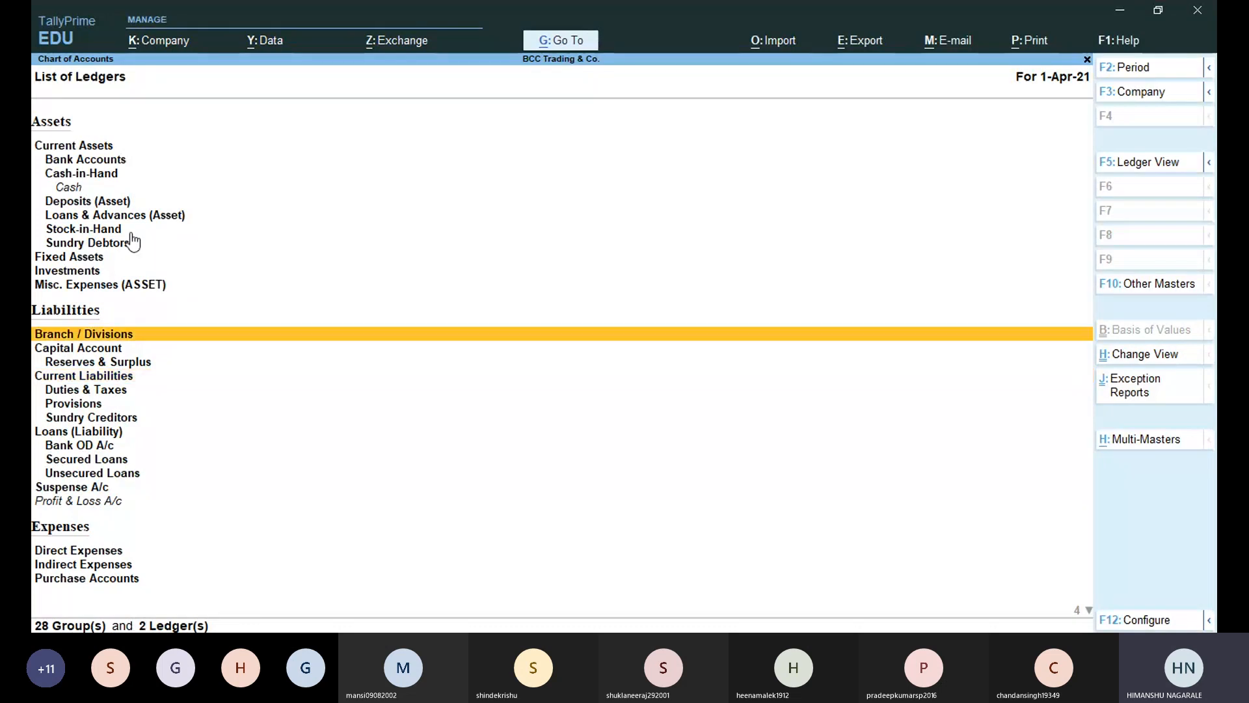
pyautogui.press('Return')
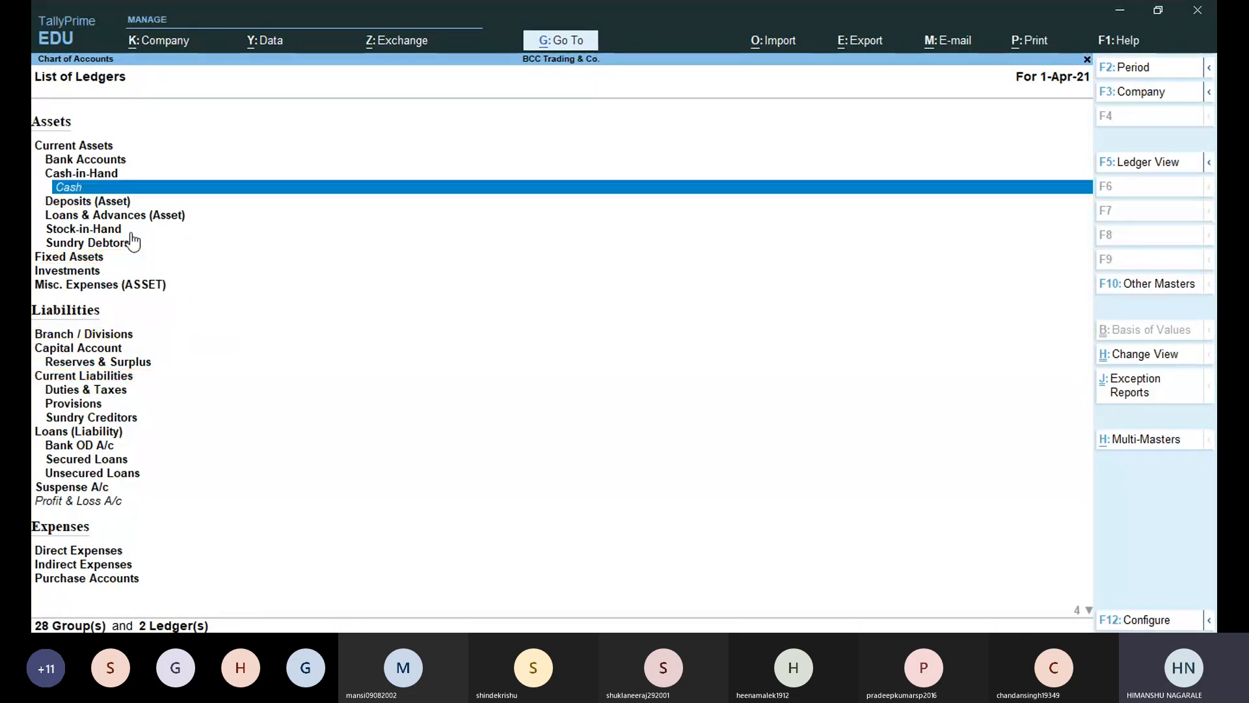
pyautogui.click(92, 506)
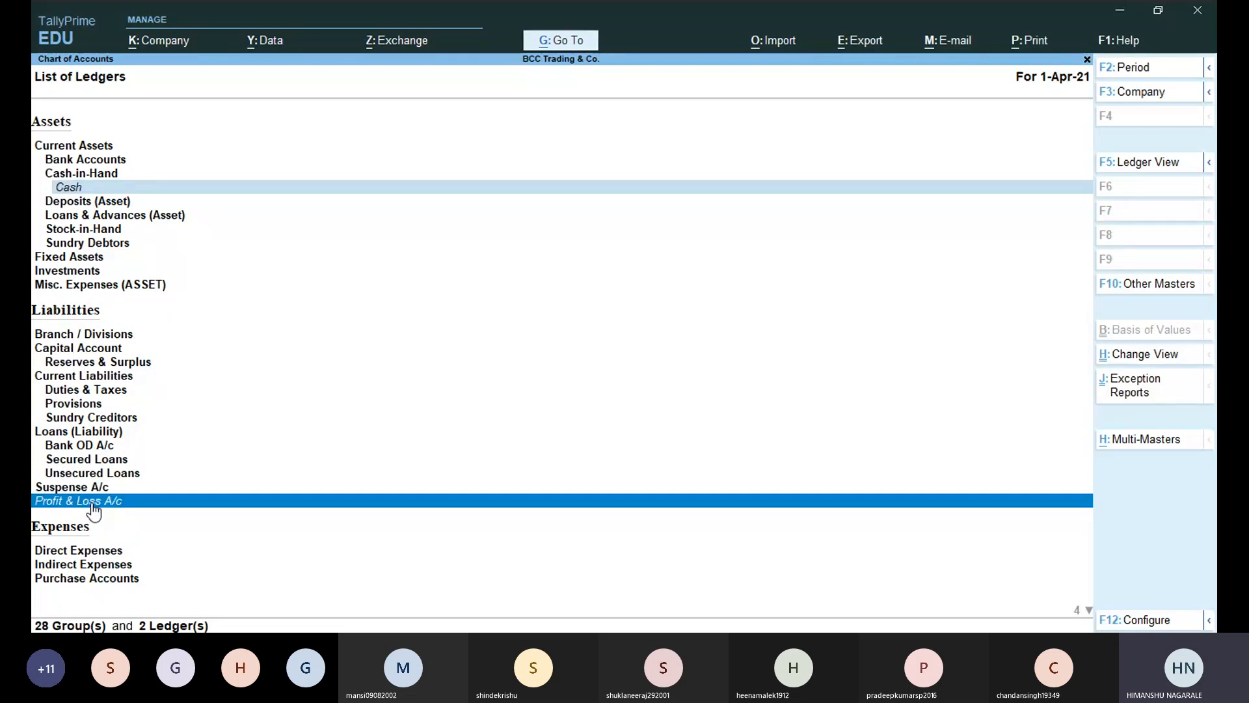
pyautogui.keyDown('shift'); pyautogui.click(93, 188); pyautogui.keyUp('shift')
pyautogui.click(188, 286)
# Mark the Cash ledger and browse down through Bank Accounts to Sales Accounts.
pyautogui.press('Up')
pyautogui.press('Up')
pyautogui.press('Up')
pyautogui.press('Up')
pyautogui.press('Up')
pyautogui.press('Up')
pyautogui.press('Up')
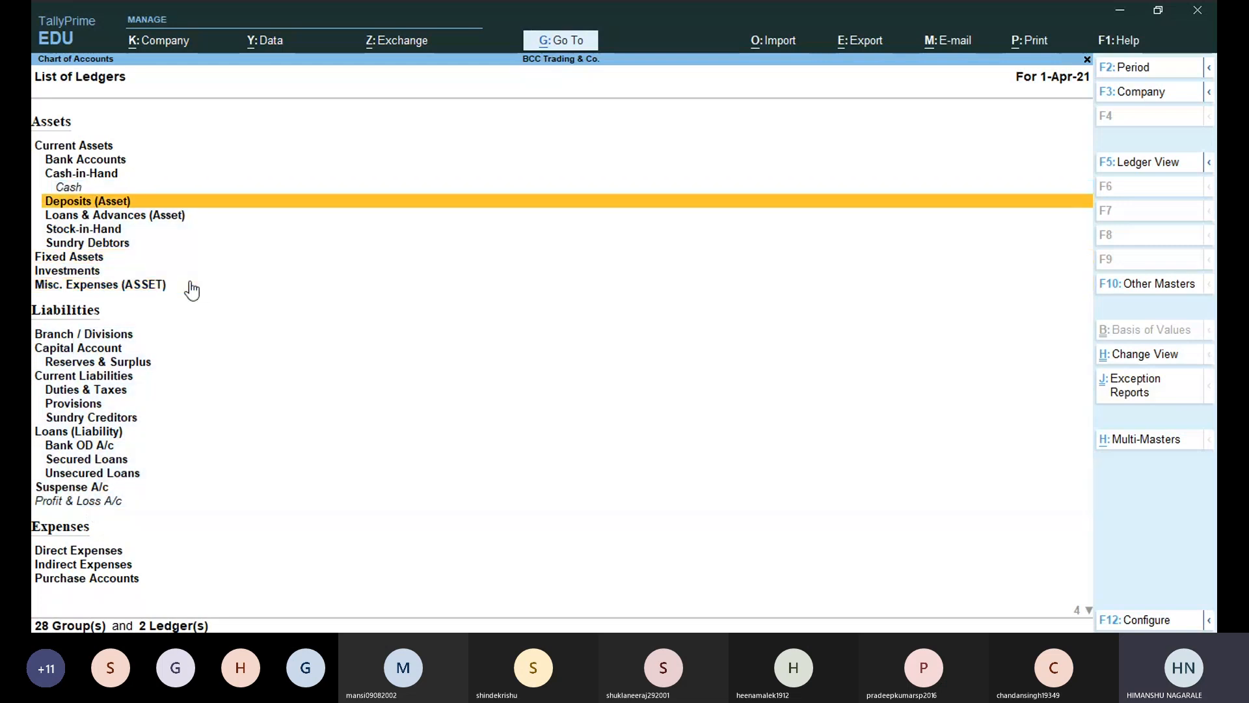
pyautogui.press('space')
pyautogui.press('Down')
pyautogui.press('Down')
pyautogui.press('Down')
pyautogui.press('Down')
pyautogui.press('Down')
pyautogui.press('Down')
pyautogui.press('Down')
pyautogui.press('Down')
pyautogui.press('Down')
pyautogui.press('Down')
pyautogui.press('Down')
pyautogui.press('Down')
pyautogui.press('Down')
pyautogui.press('Down')
pyautogui.press('Down')
pyautogui.press('Down')
pyautogui.press('Down')
pyautogui.press('Down')
pyautogui.press('Down')
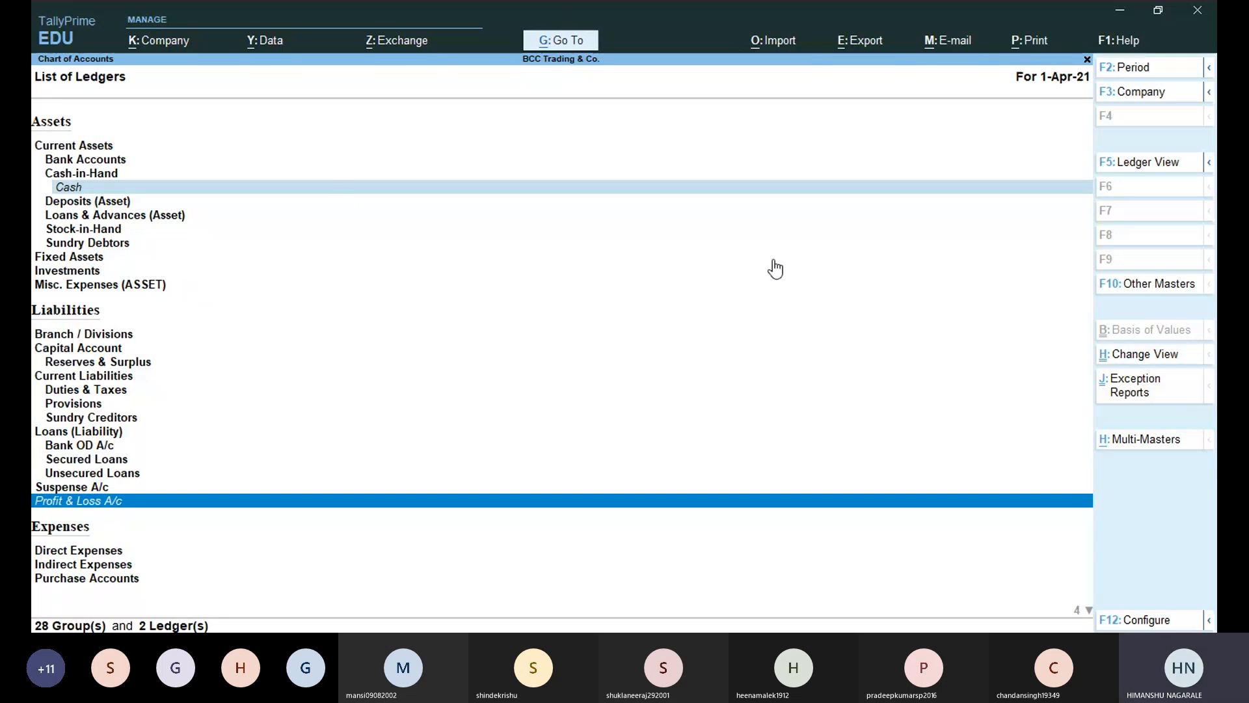
pyautogui.press('Up')
pyautogui.press('Up')
pyautogui.press('Up')
pyautogui.press('Up')
pyautogui.press('Up')
pyautogui.press('Up')
pyautogui.press('Up')
pyautogui.press('Up')
pyautogui.press('Up')
pyautogui.press('Up')
pyautogui.press('Up')
pyautogui.press('Home')
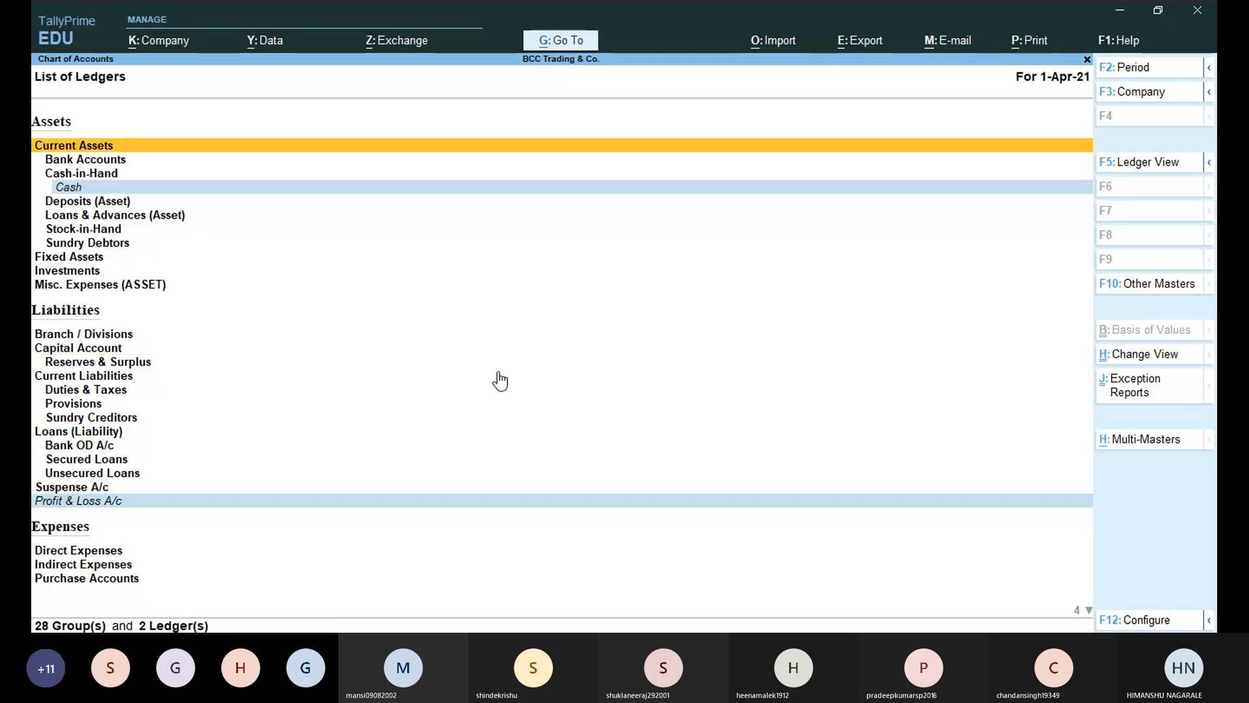
pyautogui.press('Down')
pyautogui.press('Down')
pyautogui.press('Down')
pyautogui.press('Down')
pyautogui.press('Down')
pyautogui.press('Down')
pyautogui.press('Down')
pyautogui.press('Down')
pyautogui.press('Down')
pyautogui.press('Down')
pyautogui.press('Down')
pyautogui.press('Down')
pyautogui.press('Down')
pyautogui.press('Down')
pyautogui.press('Down')
pyautogui.press('Down')
pyautogui.press('Down')
pyautogui.press('Down')
pyautogui.press('Down')
pyautogui.press('Down')
pyautogui.press('Down')
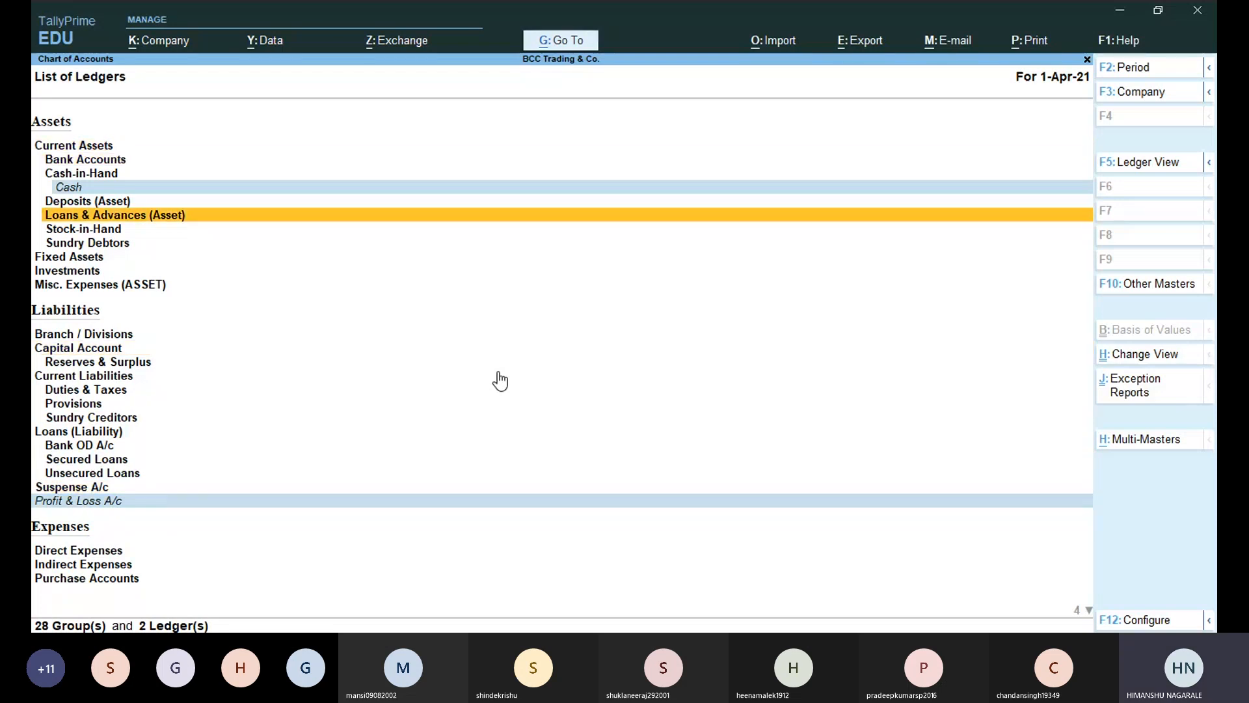
pyautogui.press('Down')
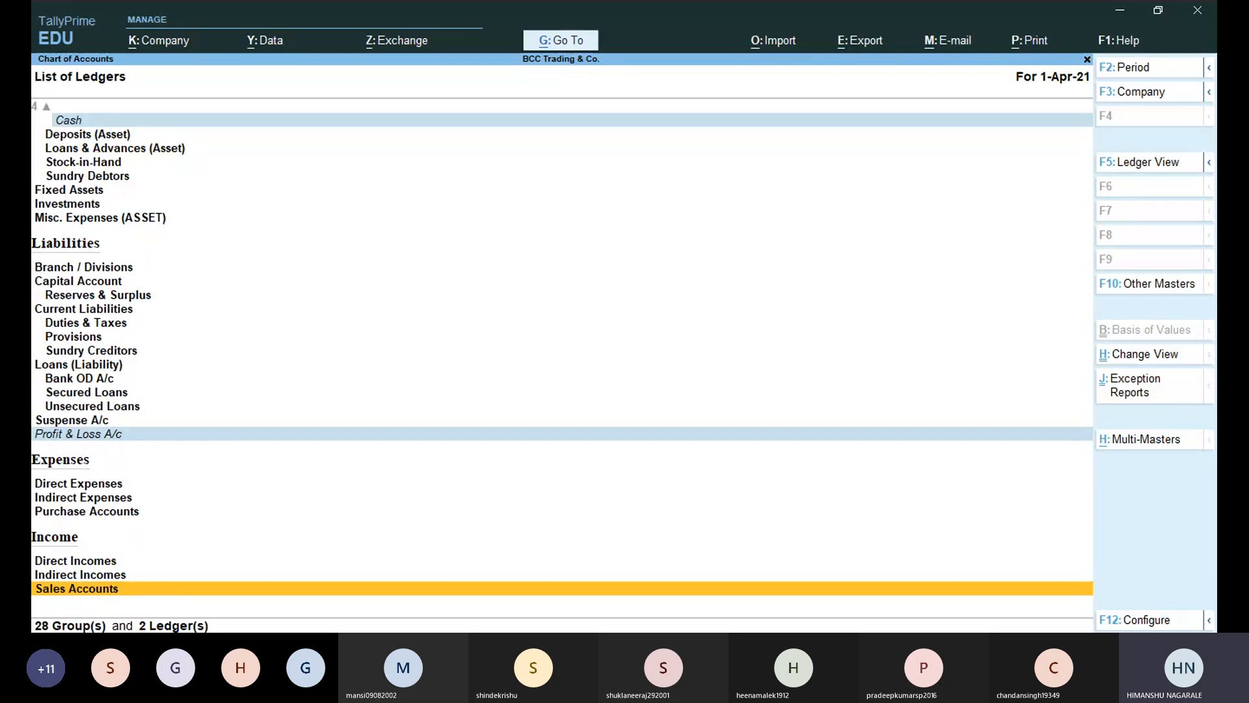
# Return to TallyPrime, move up to Secured Loans, and close the List of Ledgers.
pyautogui.click(423, 9)
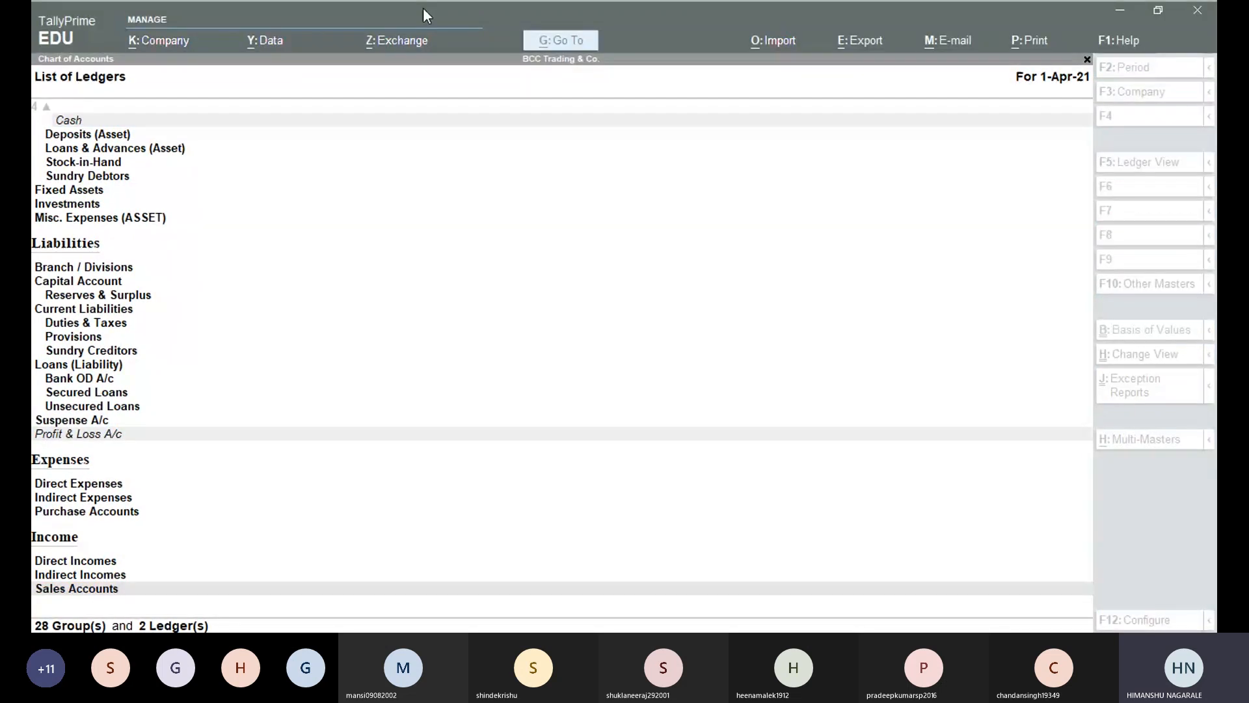
pyautogui.click(390, 345)
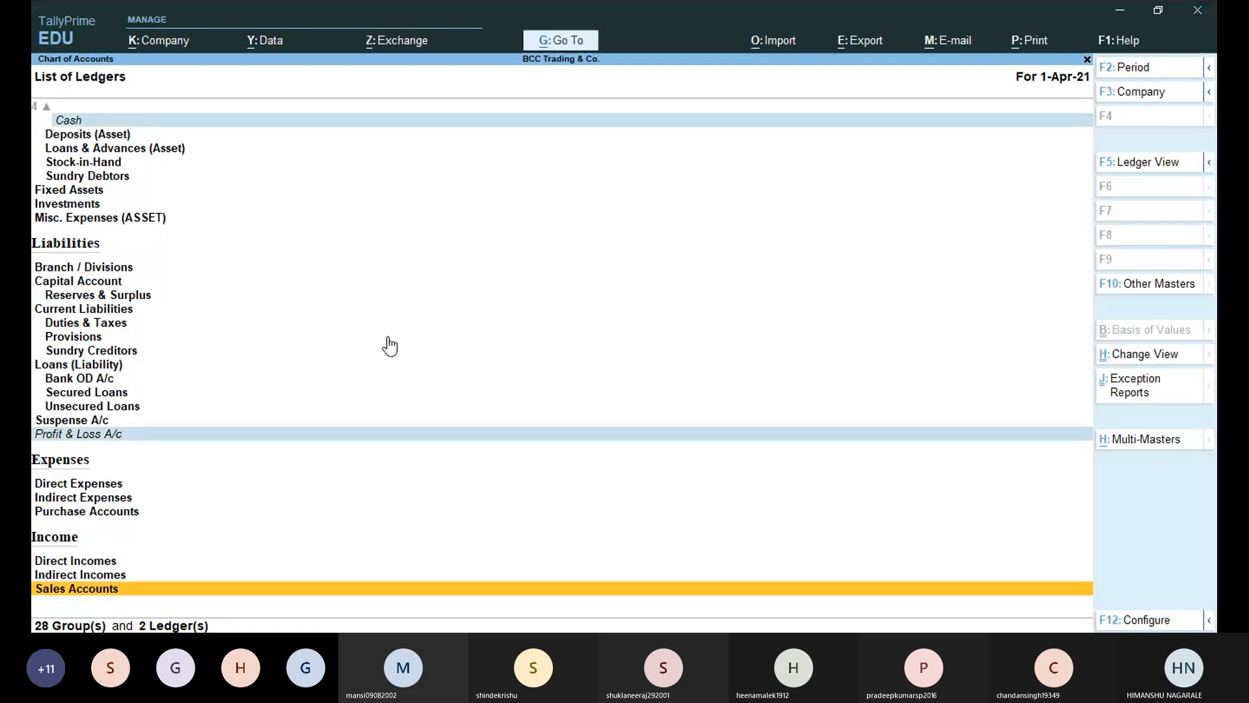
pyautogui.press('Up')
pyautogui.press('Up')
pyautogui.press('Up')
pyautogui.press('Up')
pyautogui.press('Up')
pyautogui.press('Up')
pyautogui.press('Up')
pyautogui.press('Up')
pyautogui.press('Up')
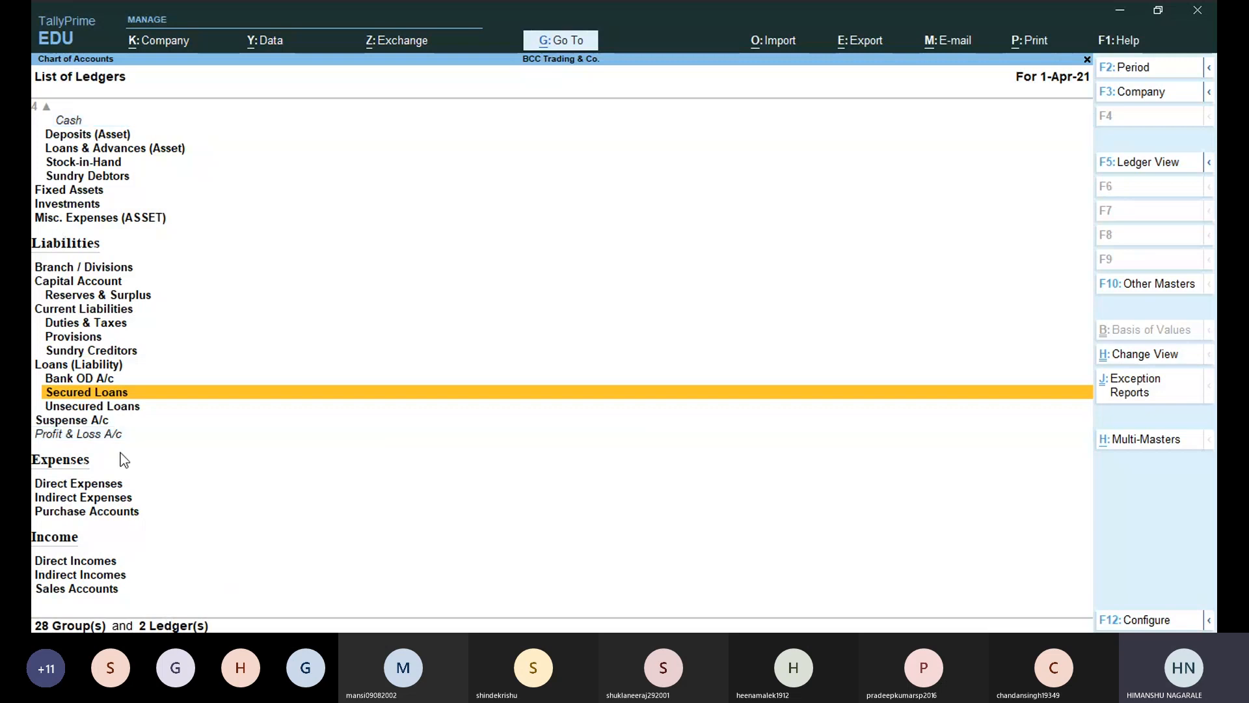
pyautogui.press('Escape')
# Open the List of Voucher Types and scan it from Attendance to Stock Journal.
pyautogui.press('Down')
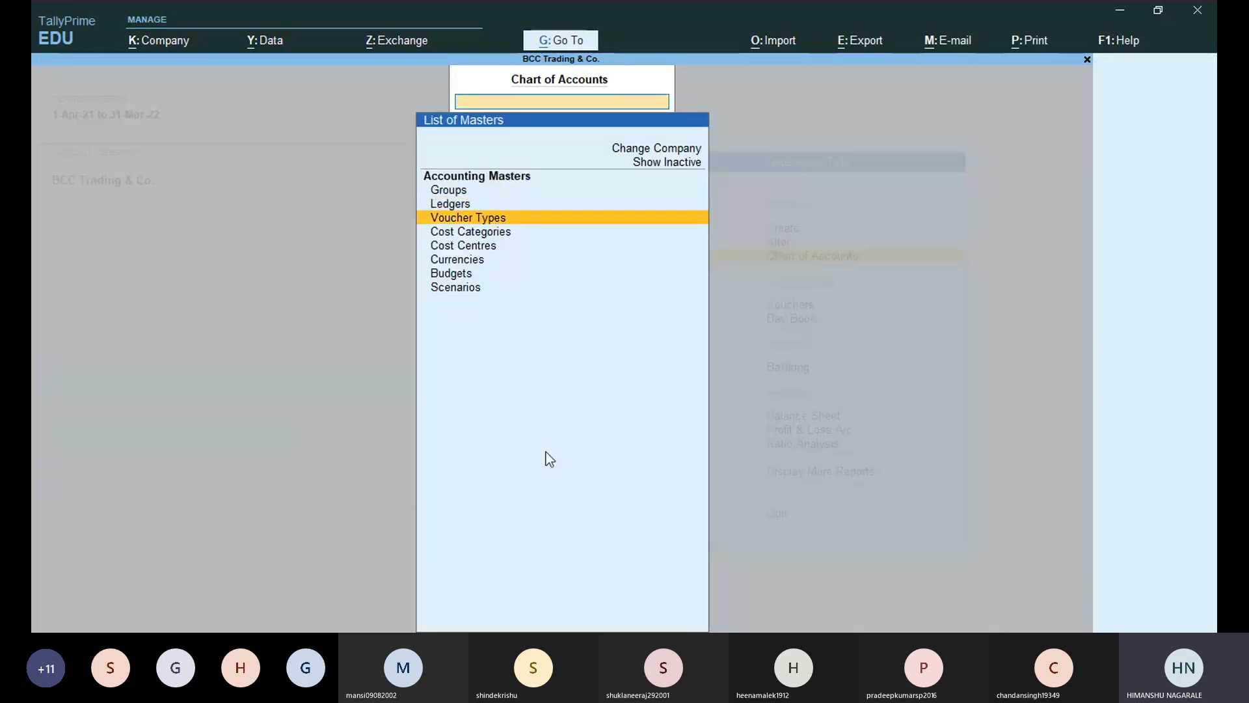
pyautogui.press('Return')
pyautogui.press('Down')
pyautogui.press('Down')
pyautogui.press('Down')
pyautogui.press('Down')
pyautogui.press('Down')
pyautogui.press('Down')
pyautogui.press('Down')
pyautogui.press('Down')
pyautogui.press('Down')
pyautogui.press('Down')
pyautogui.press('Down')
pyautogui.press('Down')
pyautogui.press('Down')
pyautogui.press('Down')
pyautogui.press('Down')
pyautogui.press('Down')
pyautogui.press('Down')
pyautogui.press('Down')
pyautogui.press('Down')
pyautogui.press('Down')
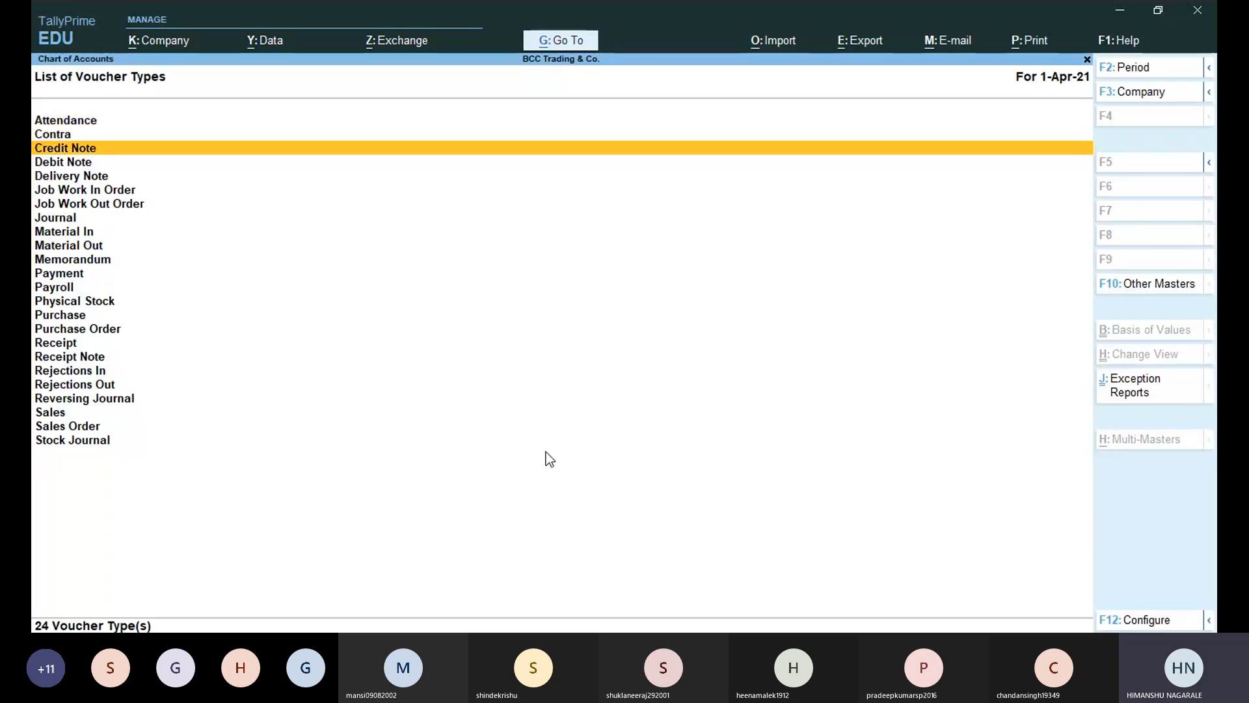
pyautogui.press('Up')
pyautogui.press('Up')
pyautogui.press('Up')
pyautogui.press('Up')
pyautogui.press('Up')
pyautogui.press('Up')
pyautogui.press('Up')
pyautogui.press('Up')
pyautogui.press('Up')
pyautogui.press('Up')
pyautogui.press('Up')
pyautogui.press('Up')
pyautogui.press('Up')
pyautogui.press('Up')
pyautogui.press('Up')
pyautogui.press('Up')
pyautogui.press('Up')
pyautogui.press('Up')
pyautogui.press('Up')
pyautogui.press('Up')
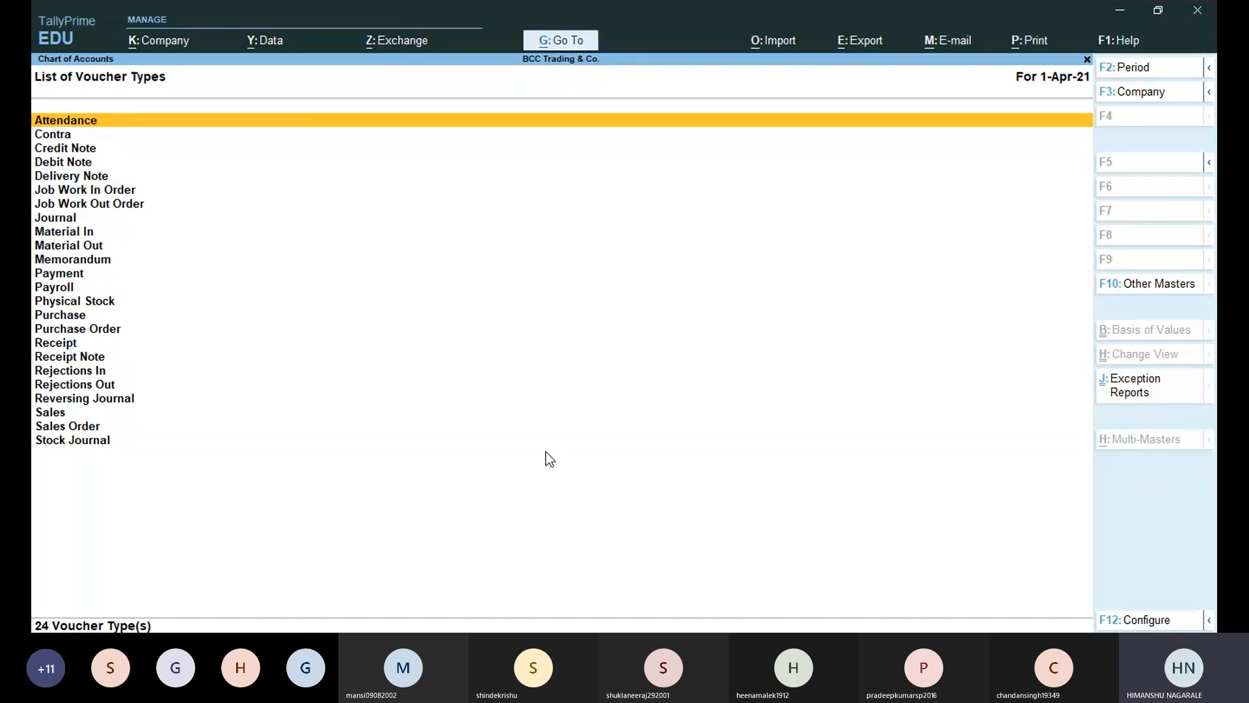
# Mark Contra, Journal, Payment, Purchase, Receipt and Sales, then return to Attendance.
pyautogui.press('Down')
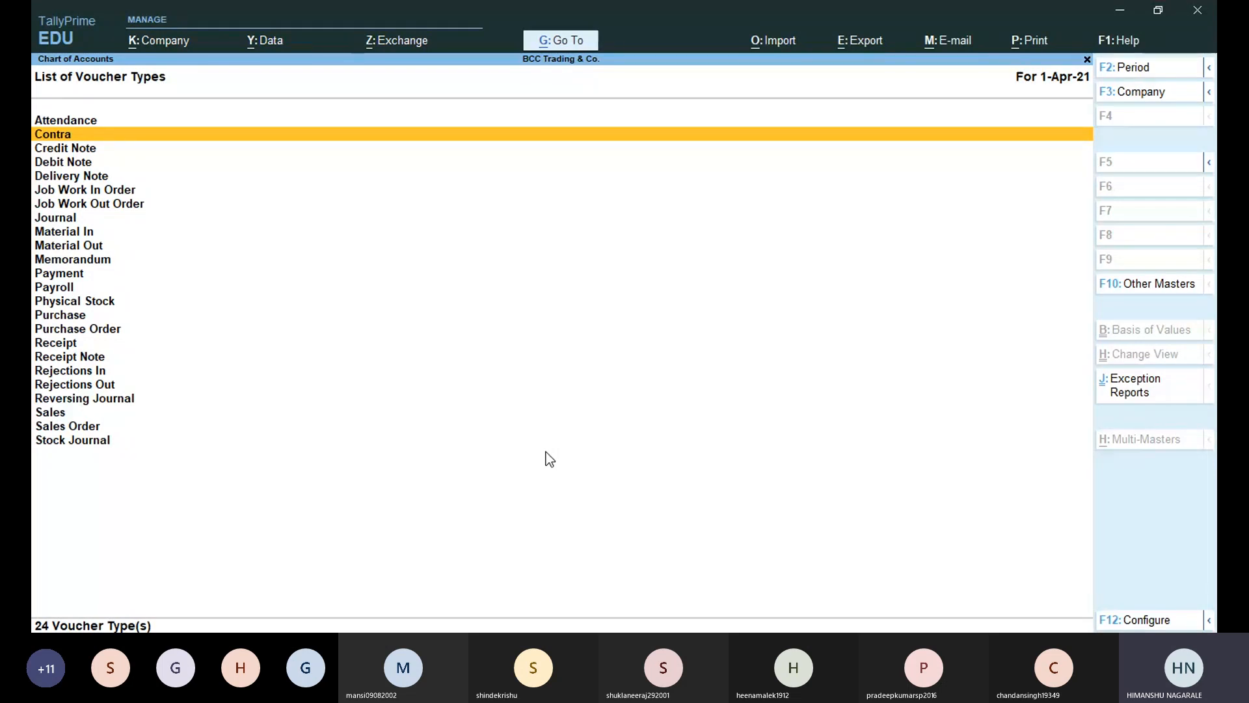
pyautogui.press('Down')
pyautogui.press('Down')
pyautogui.press('Down')
pyautogui.press('Down')
pyautogui.press('Down')
pyautogui.press('Down')
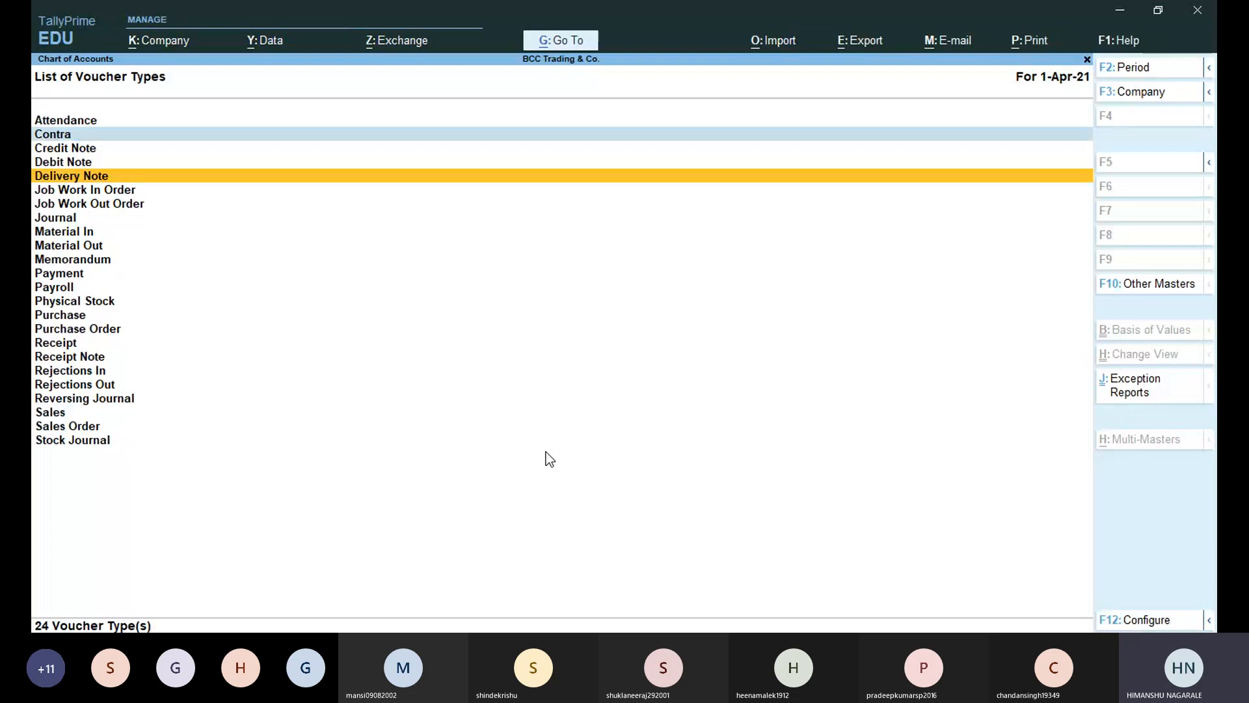
pyautogui.press('Down')
pyautogui.press('Down')
pyautogui.press('Down')
pyautogui.press('Down')
pyautogui.press('Down')
pyautogui.press('Down')
pyautogui.press('Down')
pyautogui.press('Down')
pyautogui.press('Down')
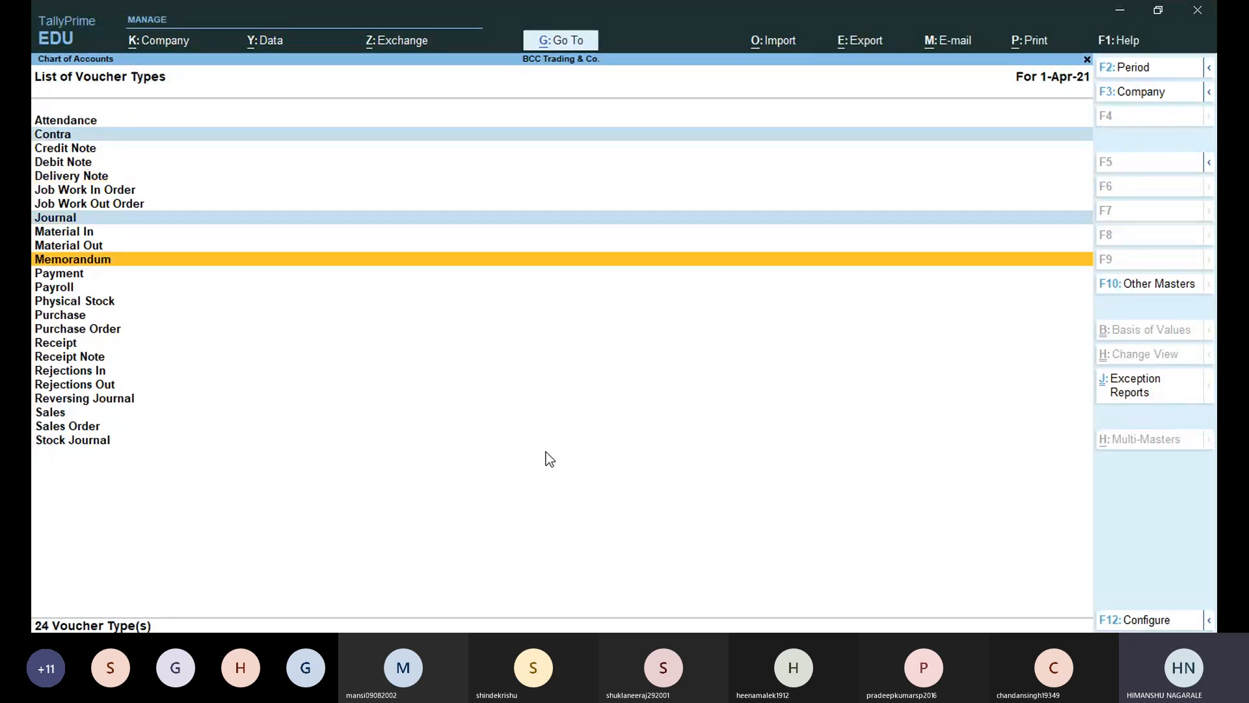
pyautogui.press('Down')
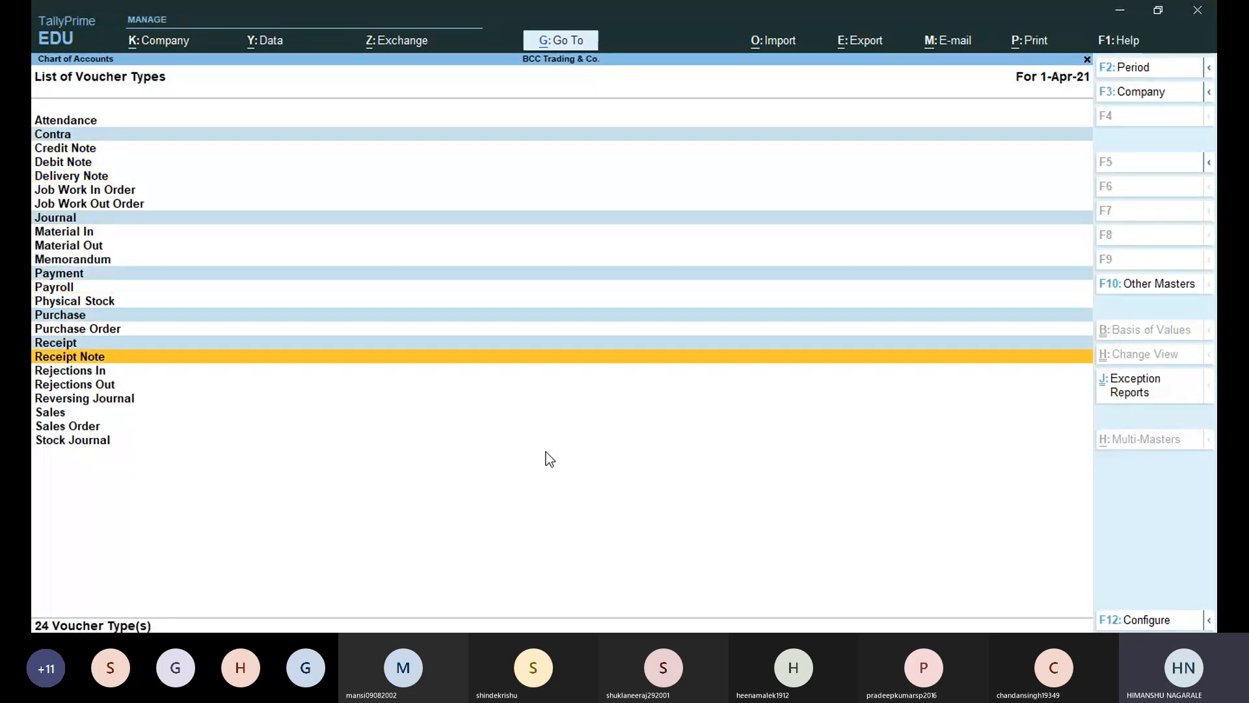
pyautogui.press('Down')
pyautogui.press('Down')
pyautogui.press('Down')
pyautogui.press('Down')
pyautogui.press('Up')
pyautogui.press('Up')
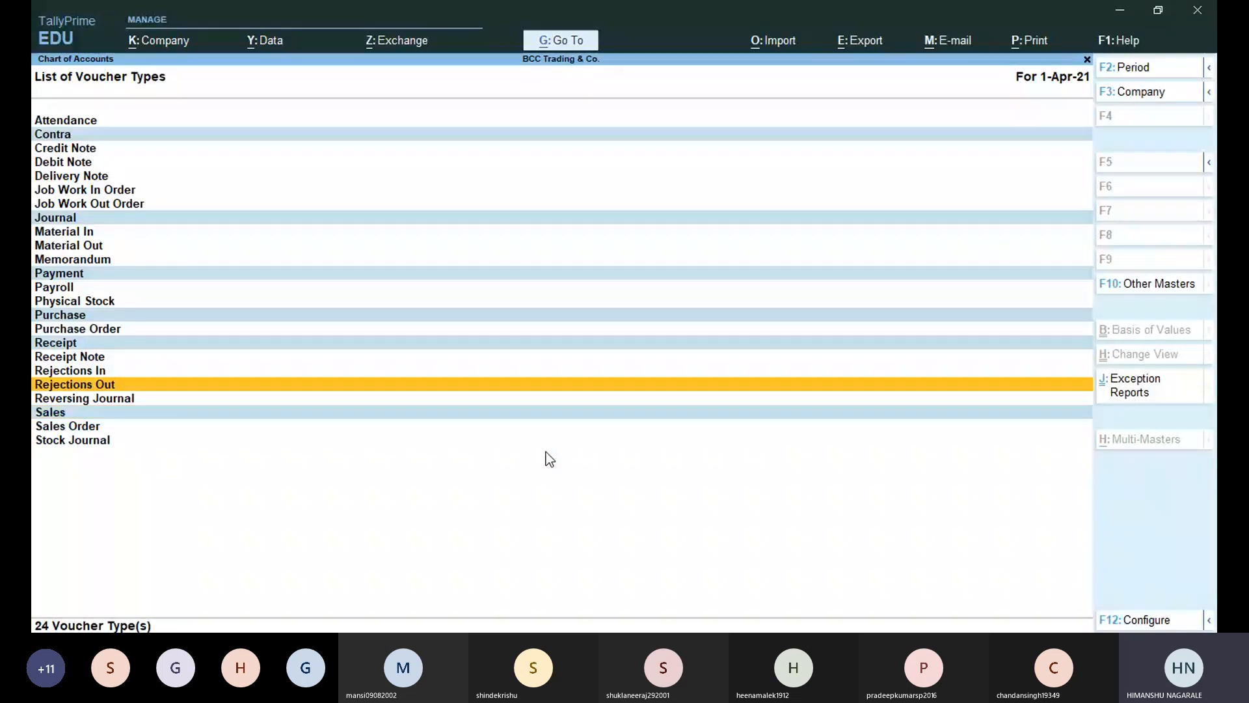
pyautogui.press('Up')
pyautogui.press('Up')
pyautogui.press('Up')
pyautogui.press('Up')
pyautogui.press('Up')
pyautogui.press('Up')
pyautogui.press('Up')
pyautogui.press('Up')
pyautogui.press('Up')
pyautogui.press('Up')
pyautogui.press('Up')
pyautogui.press('Up')
pyautogui.press('Up')
pyautogui.press('Up')
pyautogui.press('Up')
pyautogui.press('Up')
pyautogui.press('Up')
pyautogui.press('Up')
pyautogui.press('Up')
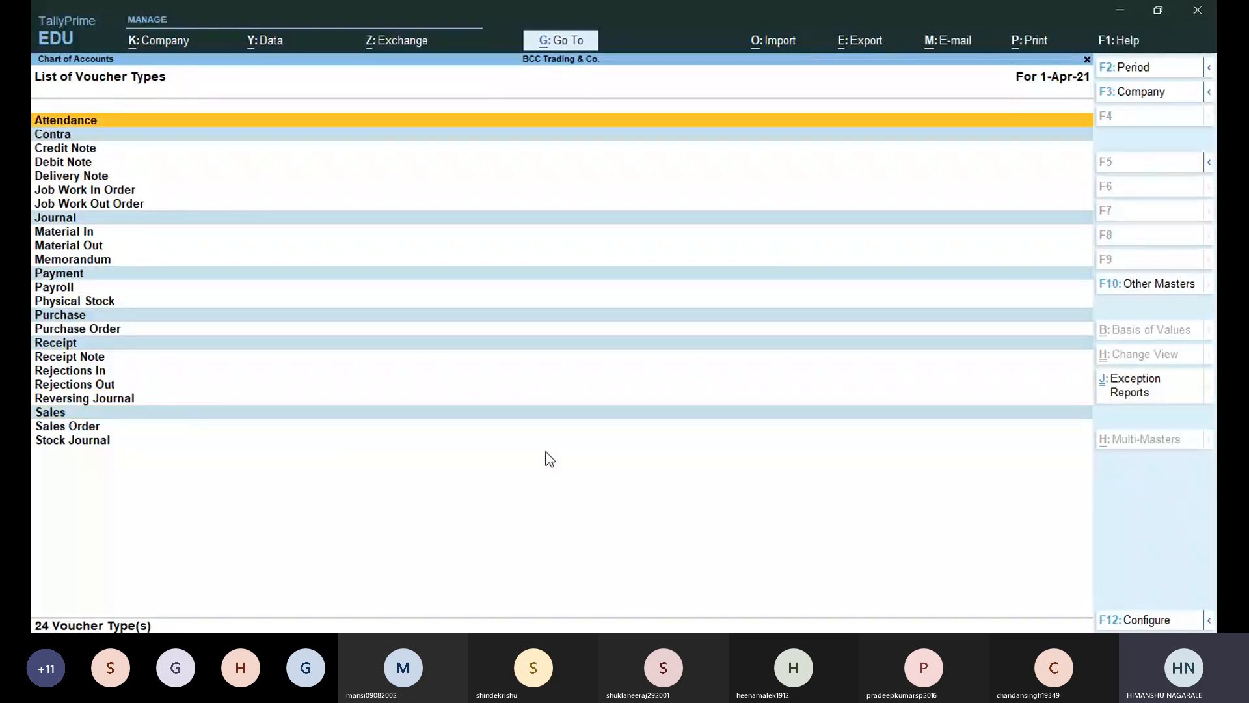
# Browse Credit Note, Debit Note, Delivery Note, Job Work In Order, Receipt Note and Sales Order.
pyautogui.press('Down')
pyautogui.press('Down')
pyautogui.press('Down')
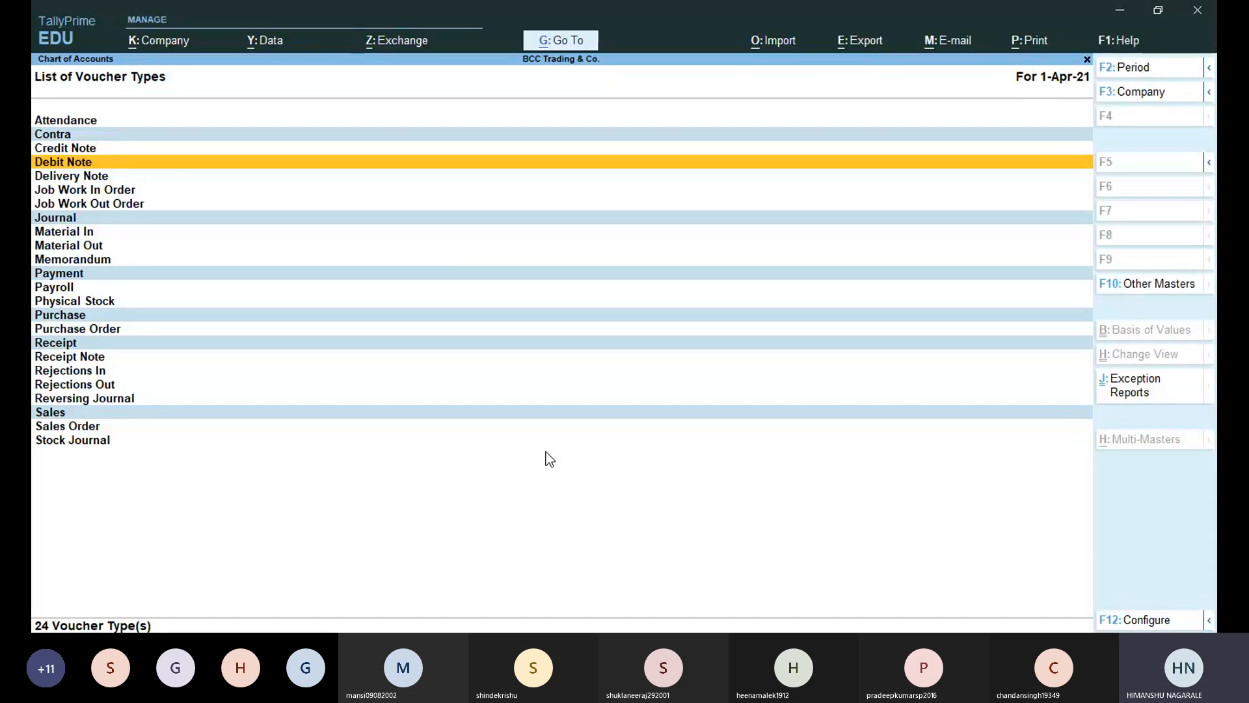
pyautogui.press('Up')
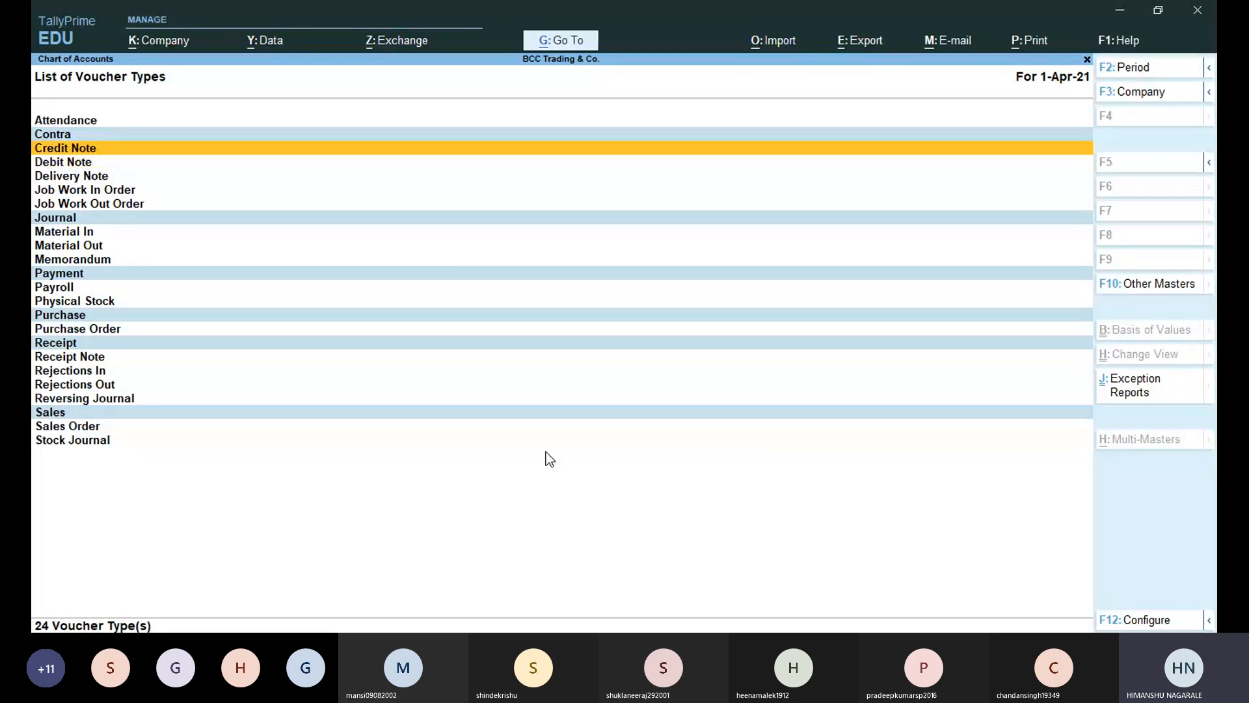
pyautogui.press('Down')
pyautogui.press('Down')
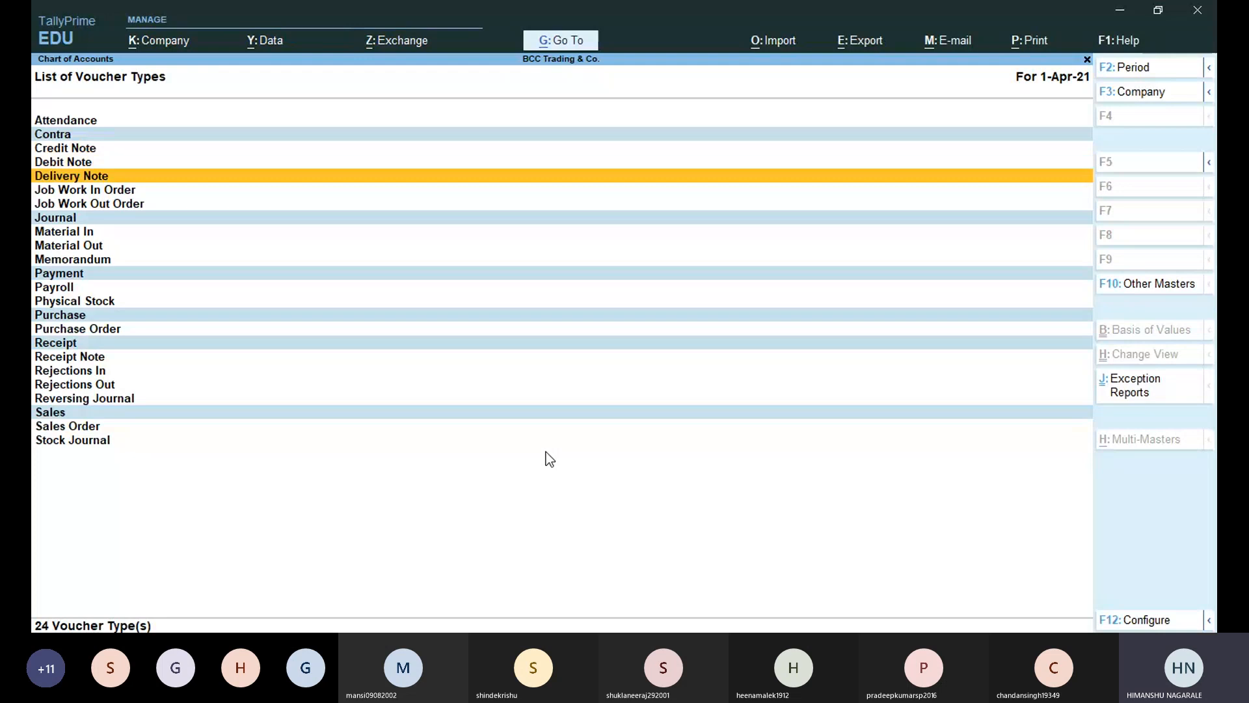
pyautogui.press('Up')
pyautogui.press('Up')
pyautogui.press('Down')
pyautogui.press('Down')
pyautogui.press('Down')
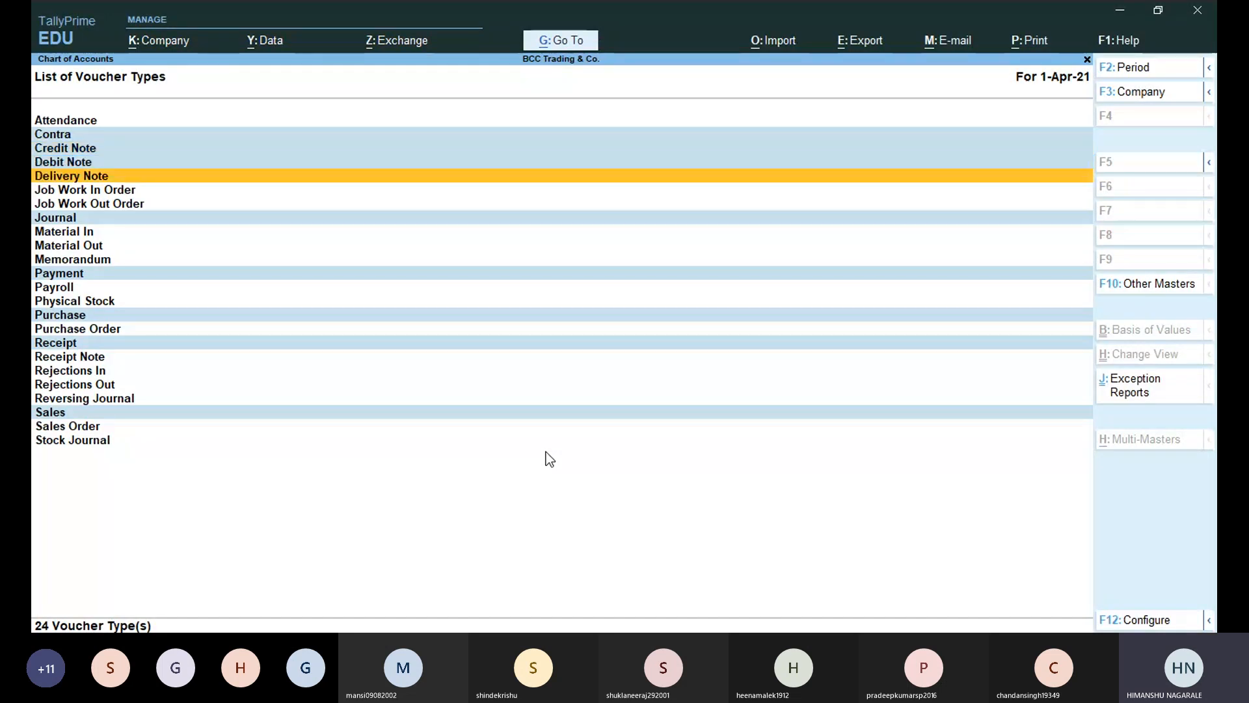
pyautogui.press('Down')
pyautogui.press('Down')
pyautogui.press('Down')
pyautogui.press('Down')
pyautogui.press('Down')
pyautogui.press('Down')
pyautogui.press('Down')
pyautogui.press('Down')
pyautogui.press('Down')
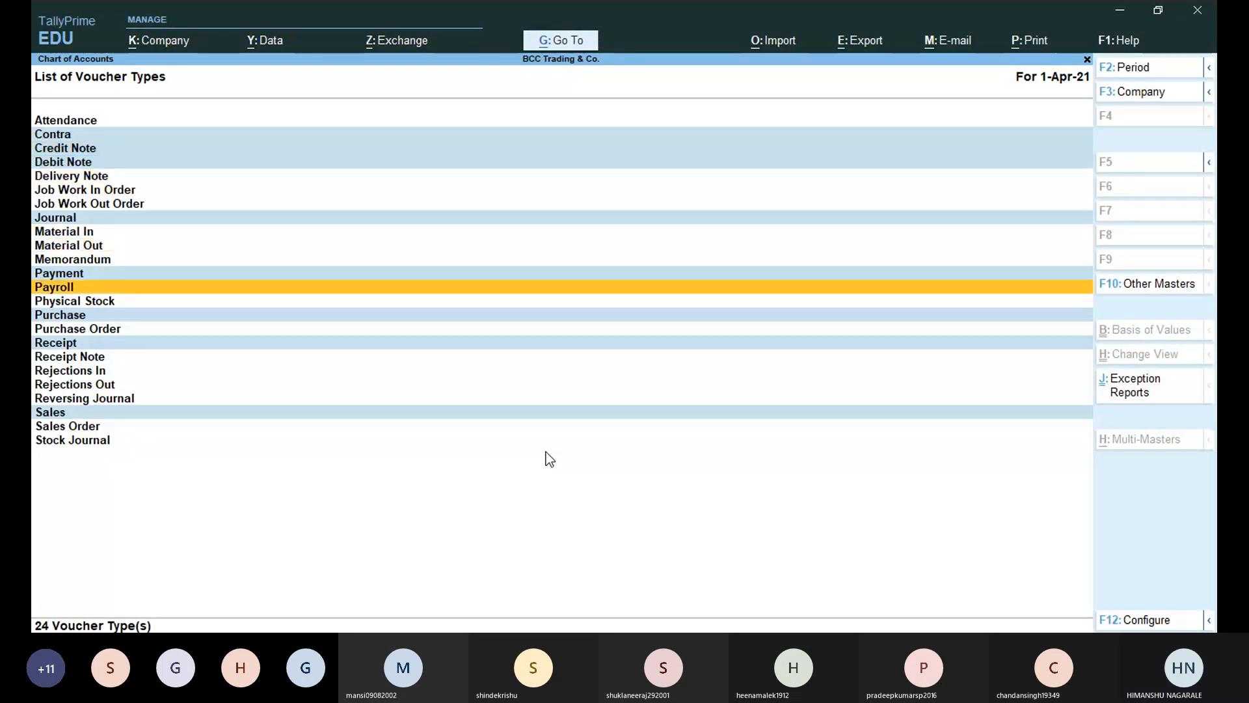
pyautogui.press('Down')
pyautogui.press('Down')
pyautogui.press('Down')
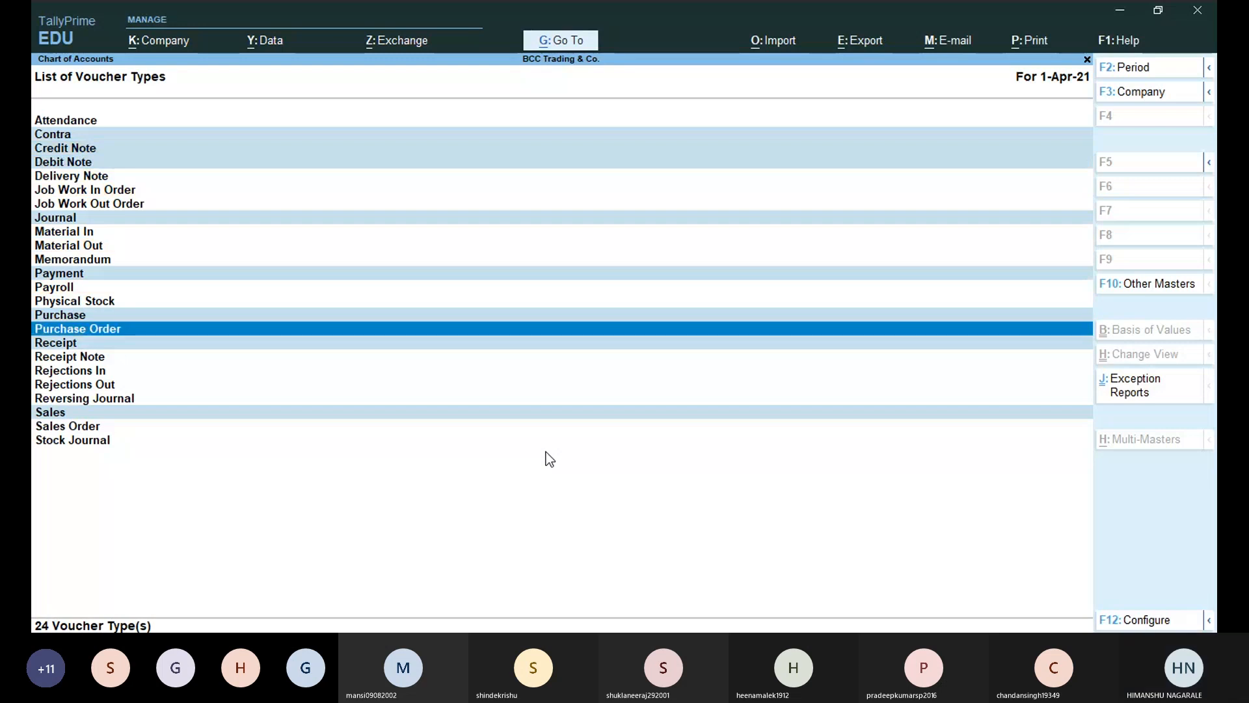
pyautogui.press('Down')
pyautogui.press('Down')
pyautogui.press('Down')
pyautogui.press('Down')
pyautogui.press('Down')
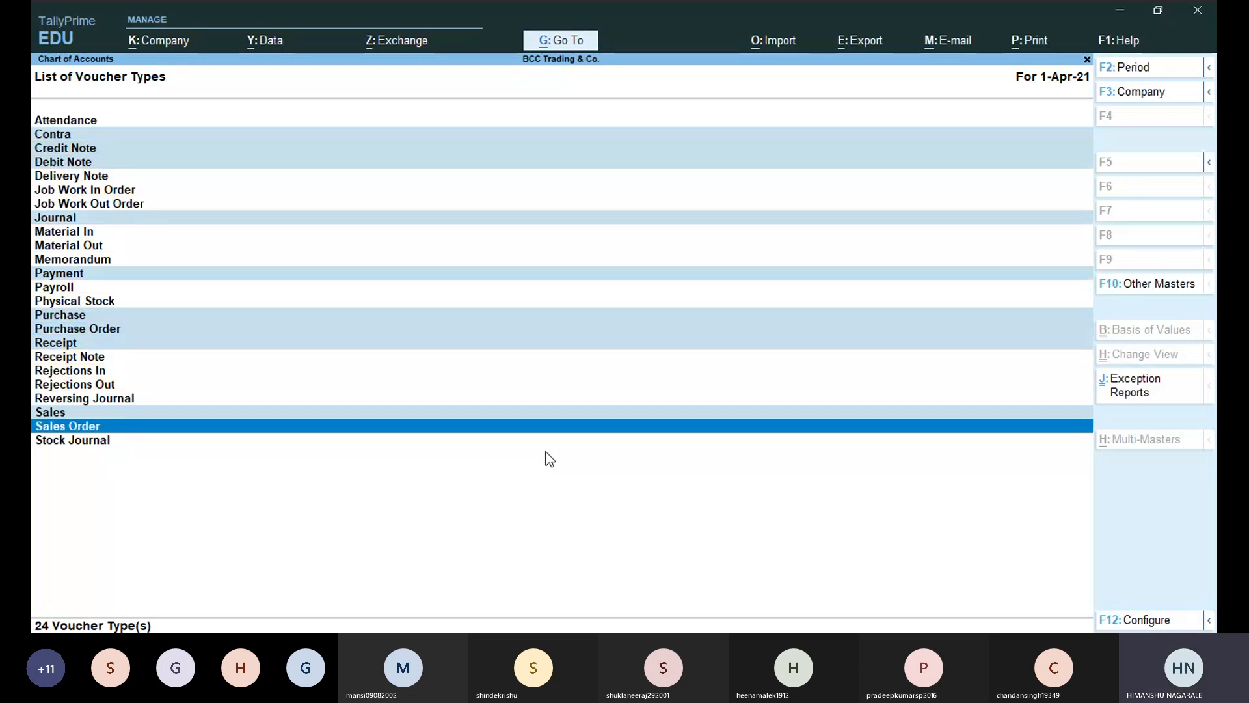
pyautogui.press('Up')
pyautogui.press('Up')
pyautogui.press('Up')
pyautogui.press('Up')
pyautogui.press('Up')
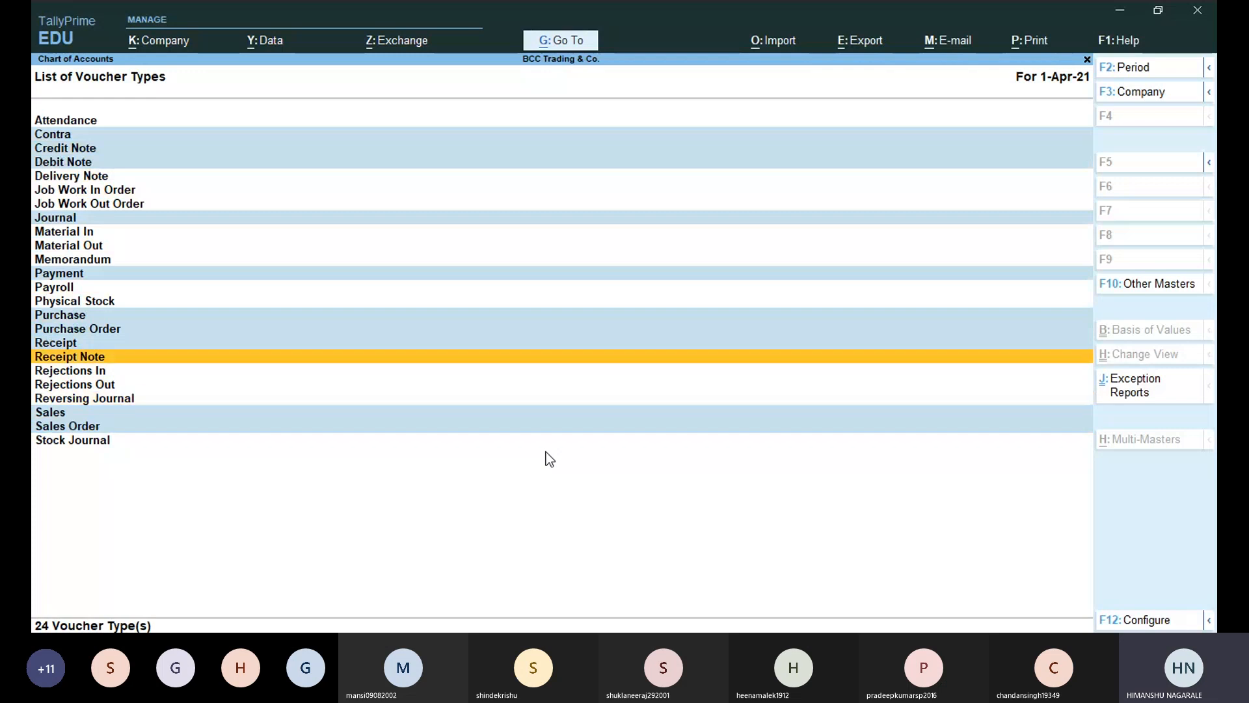
pyautogui.press('Up')
pyautogui.press('Up')
pyautogui.press('Up')
pyautogui.press('Up')
pyautogui.press('Up')
pyautogui.press('Up')
pyautogui.press('Up')
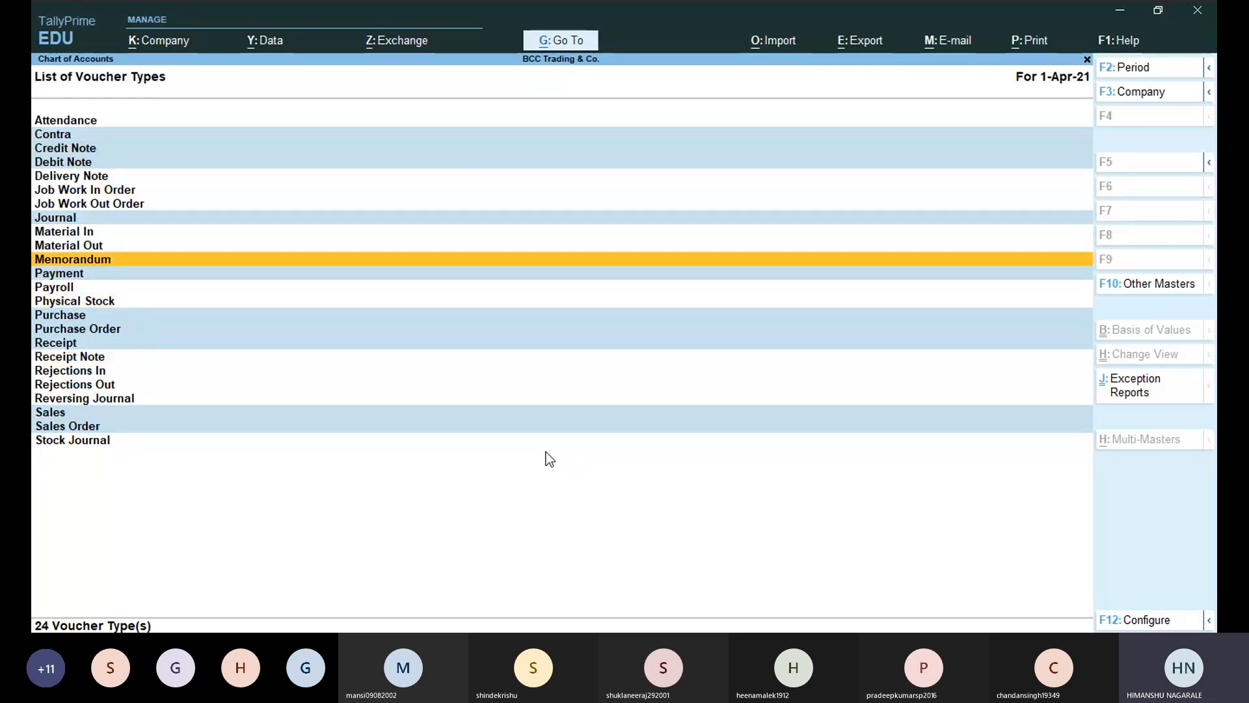
pyautogui.press('Up')
pyautogui.press('Up')
pyautogui.press('Up')
pyautogui.press('Up')
pyautogui.press('Up')
pyautogui.press('Up')
pyautogui.press('Up')
pyautogui.press('Up')
pyautogui.press('Down')
pyautogui.press('Down')
pyautogui.press('Down')
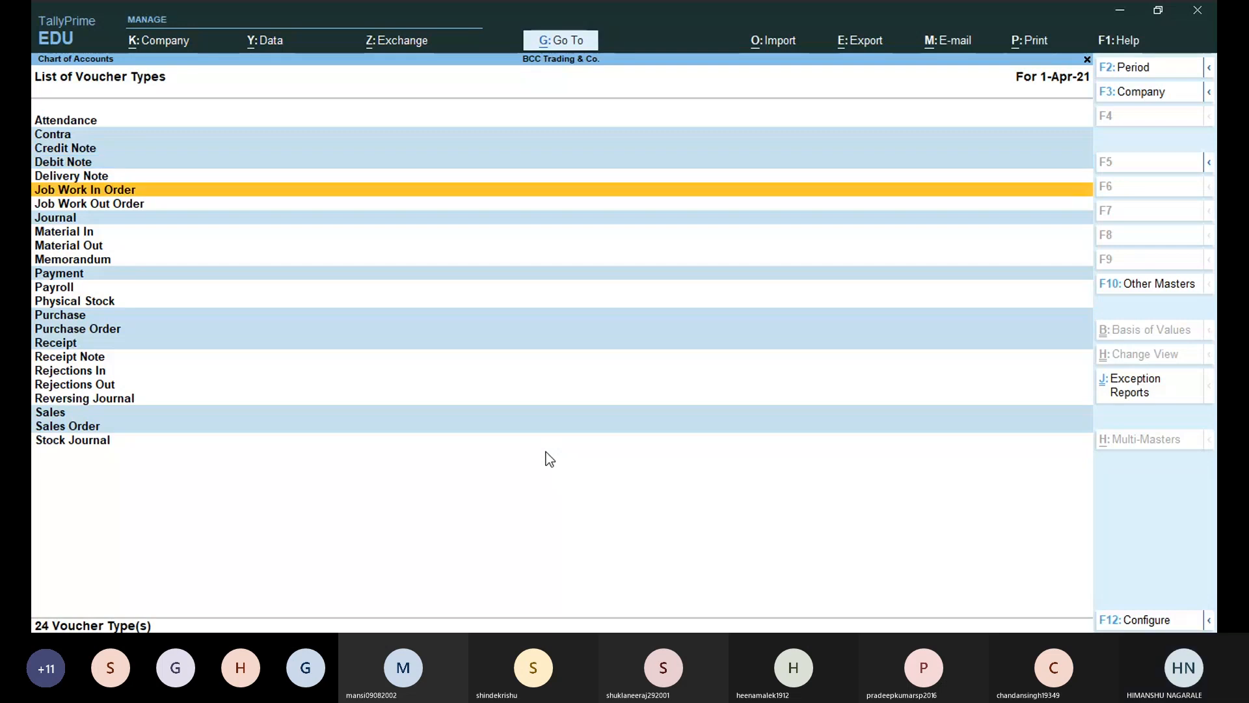
# Review again from Attendance through Reversing Journal, Sales and Journal, then close the voucher types list.
pyautogui.press('Up')
pyautogui.press('Up')
pyautogui.press('Up')
pyautogui.press('Up')
pyautogui.press('Up')
pyautogui.press('Down')
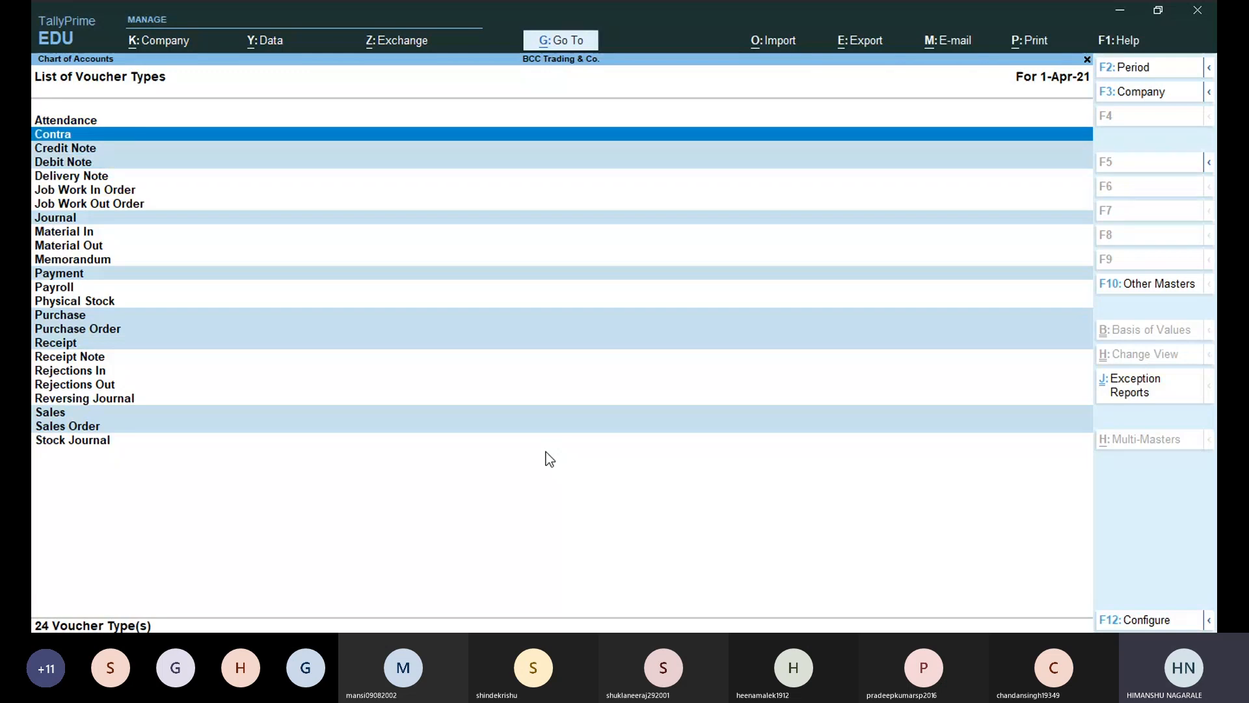
pyautogui.press('Down')
pyautogui.press('Down')
pyautogui.press('Down')
pyautogui.press('Down')
pyautogui.press('Down')
pyautogui.press('Down')
pyautogui.press('Down')
pyautogui.press('Down')
pyautogui.press('Down')
pyautogui.press('Down')
pyautogui.press('Down')
pyautogui.press('Down')
pyautogui.press('Down')
pyautogui.press('Down')
pyautogui.press('Down')
pyautogui.press('Down')
pyautogui.press('Down')
pyautogui.press('Down')
pyautogui.press('Down')
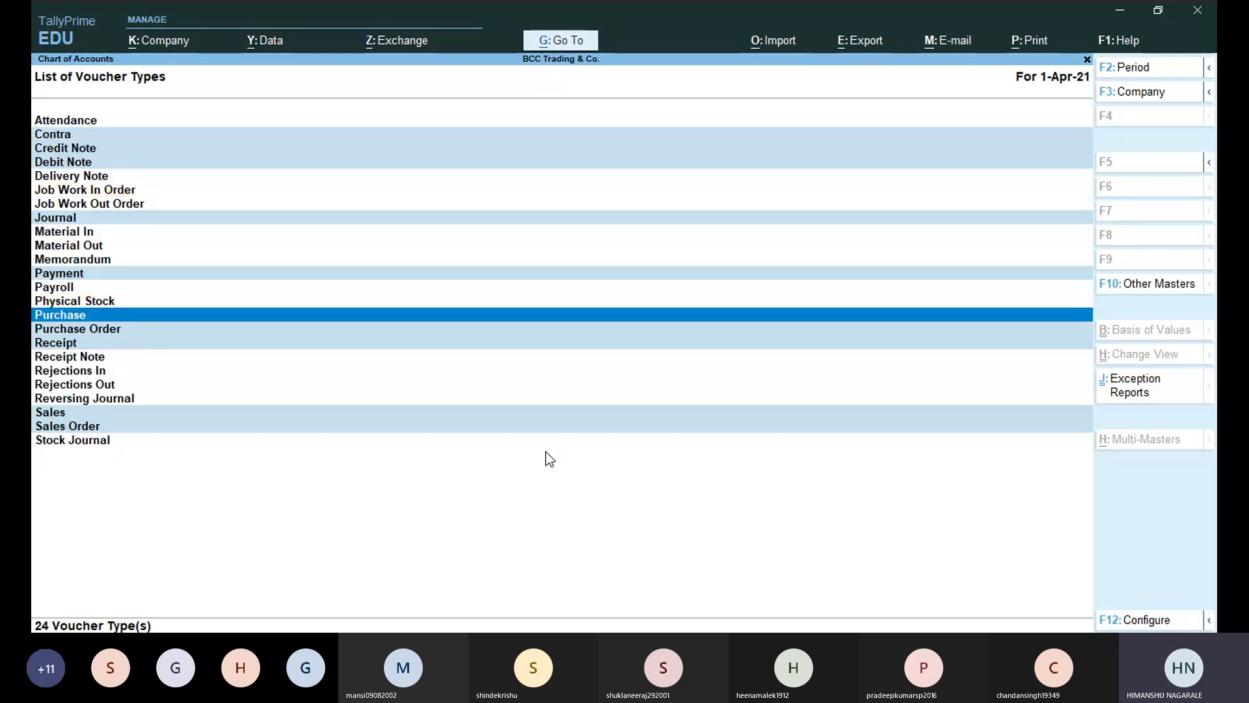
pyautogui.press('Down')
pyautogui.press('Down')
pyautogui.press('Down')
pyautogui.press('Up')
pyautogui.press('Up')
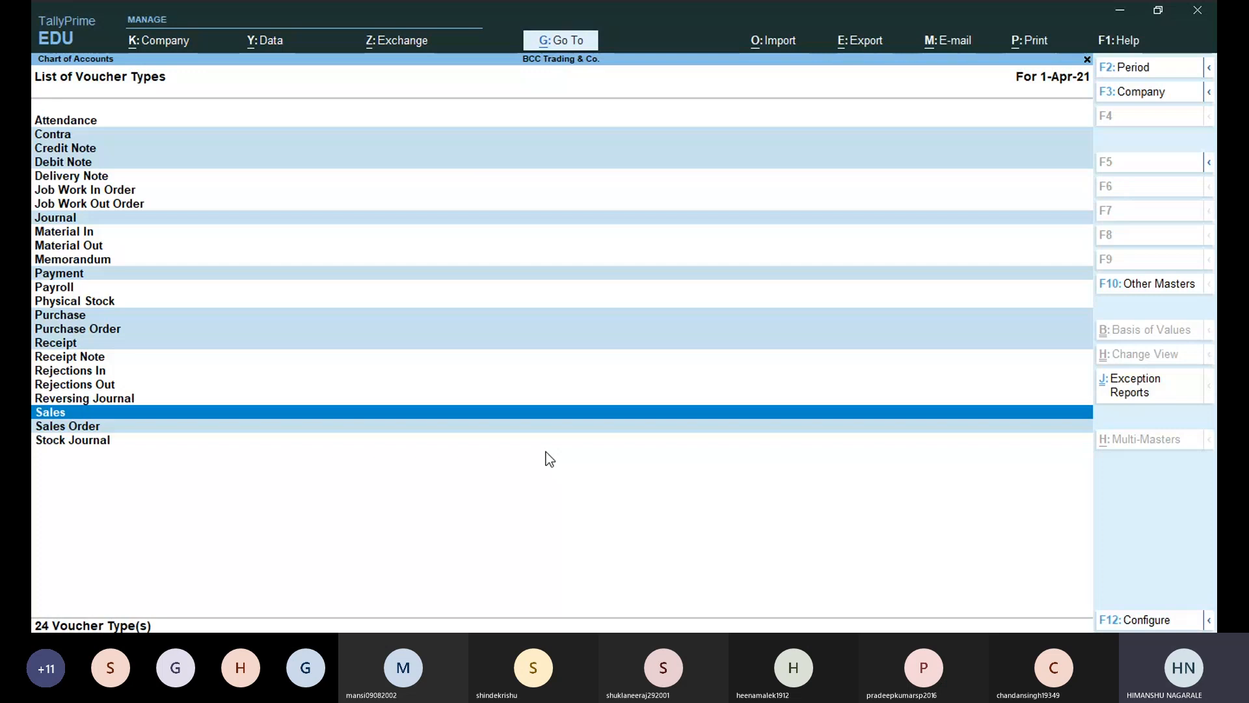
pyautogui.press('Up')
pyautogui.press('Up')
pyautogui.press('Up')
pyautogui.press('Up')
pyautogui.press('Up')
pyautogui.press('Up')
pyautogui.press('Up')
pyautogui.press('Home')
pyautogui.press('Down')
pyautogui.press('Down')
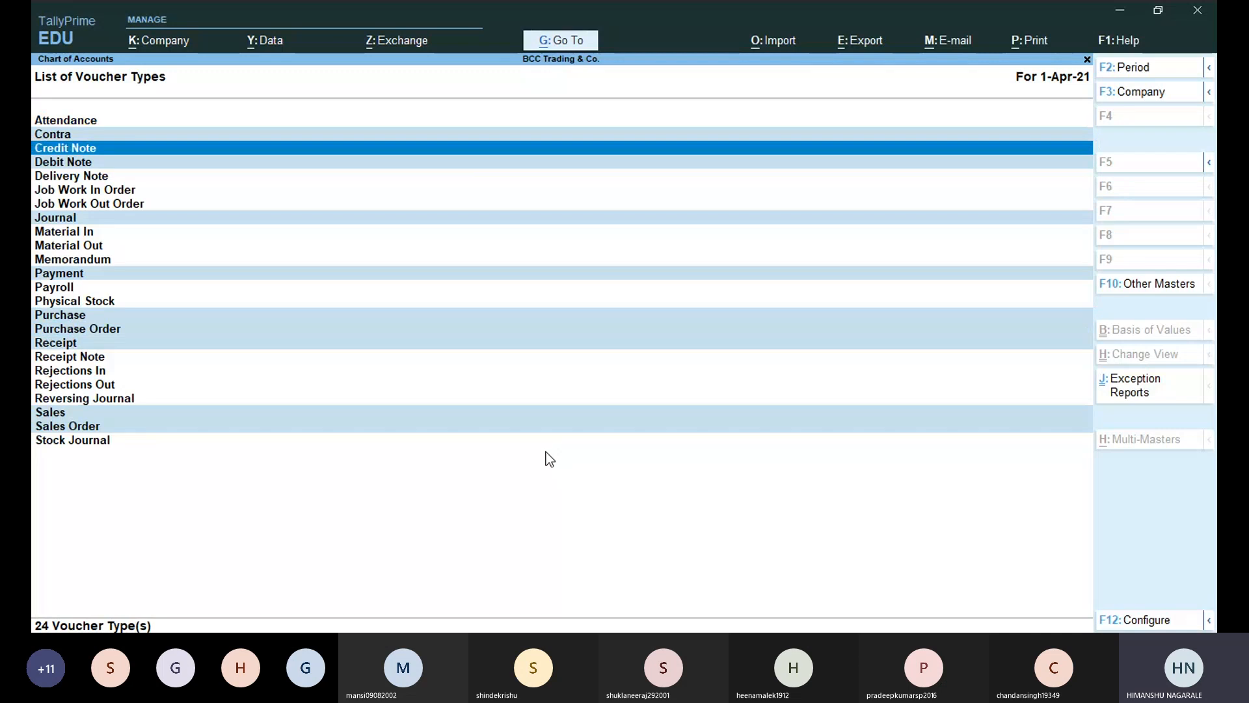
pyautogui.press('Down')
pyautogui.press('Down')
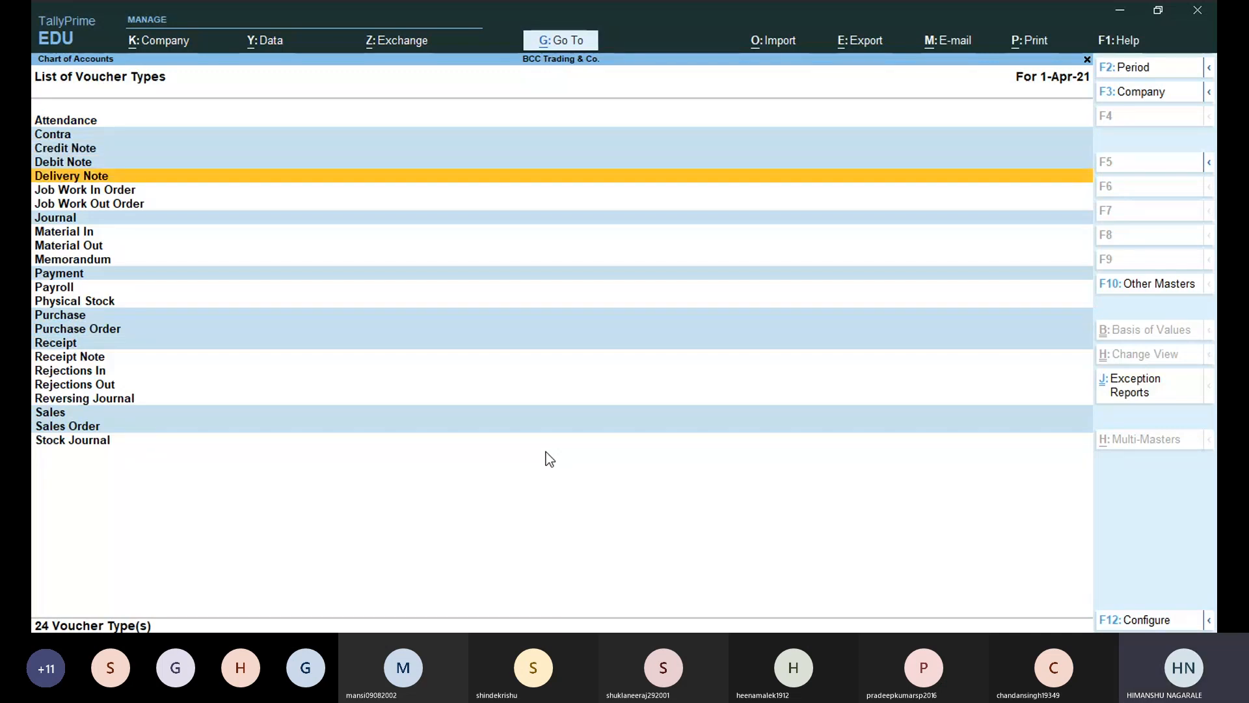
pyautogui.press('Down')
pyautogui.press('Down')
pyautogui.press('Down')
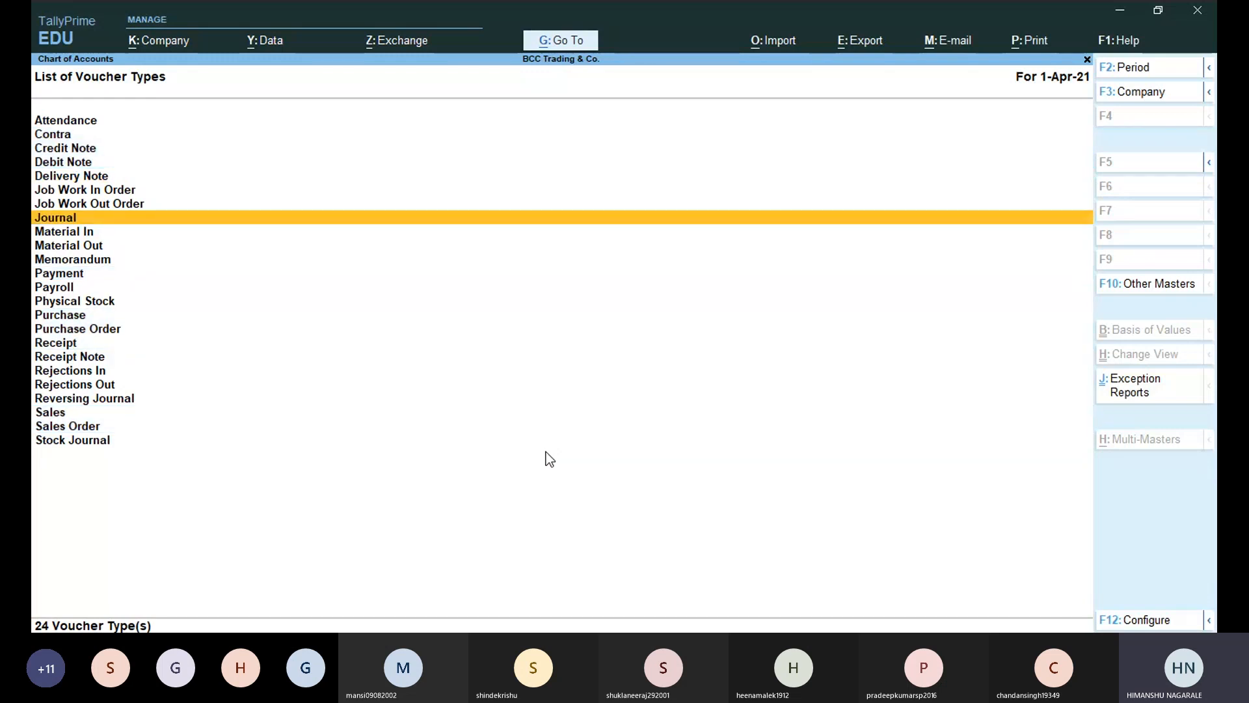
pyautogui.press('Escape')
pyautogui.press('Down')
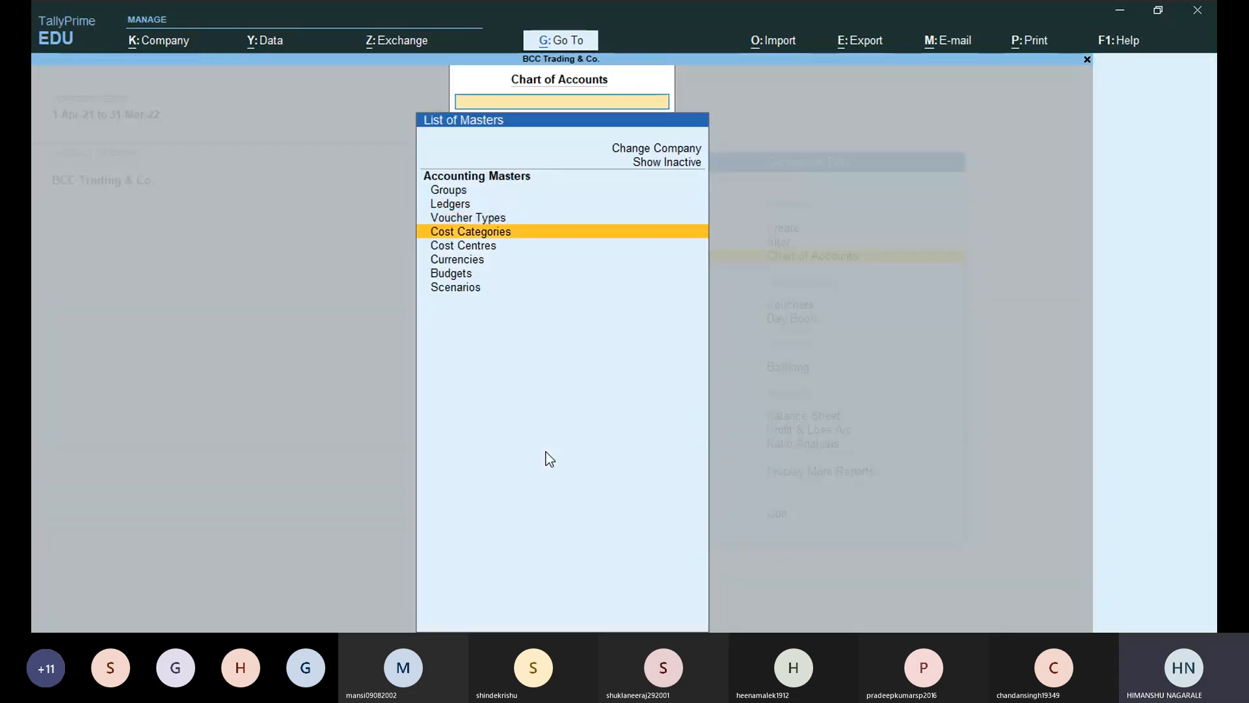
pyautogui.press('Down')
pyautogui.press('Down')
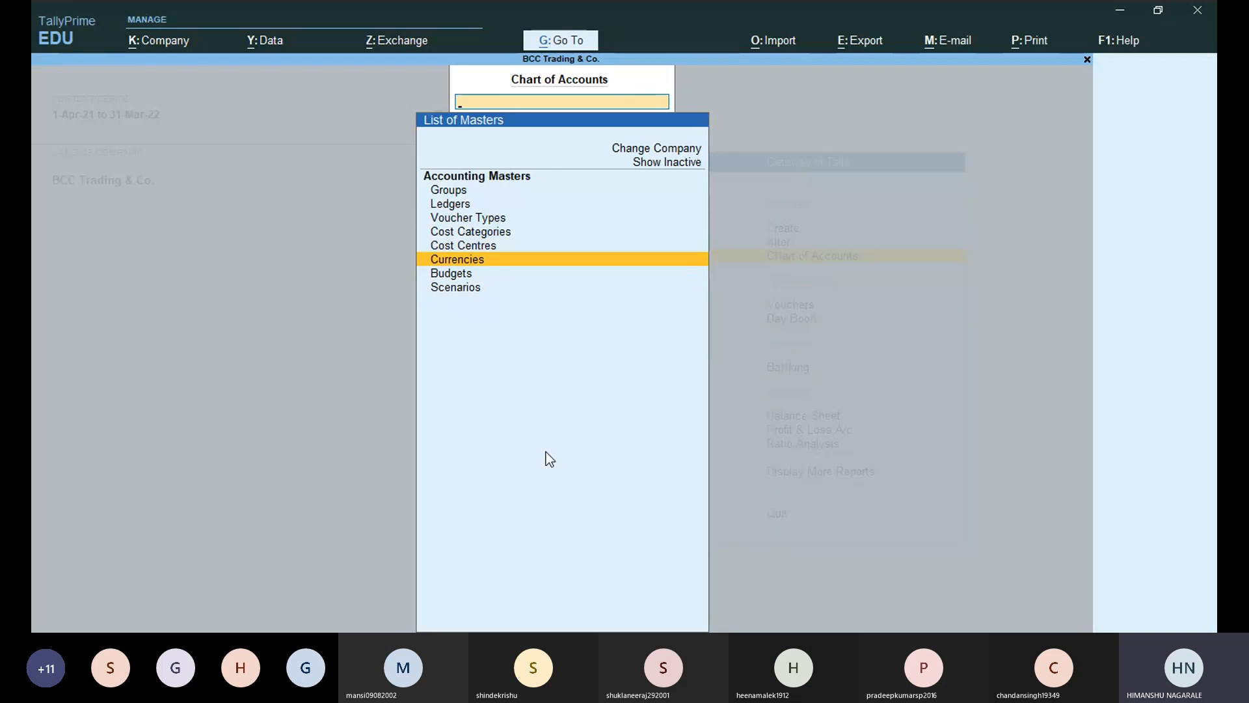
pyautogui.press('Return')
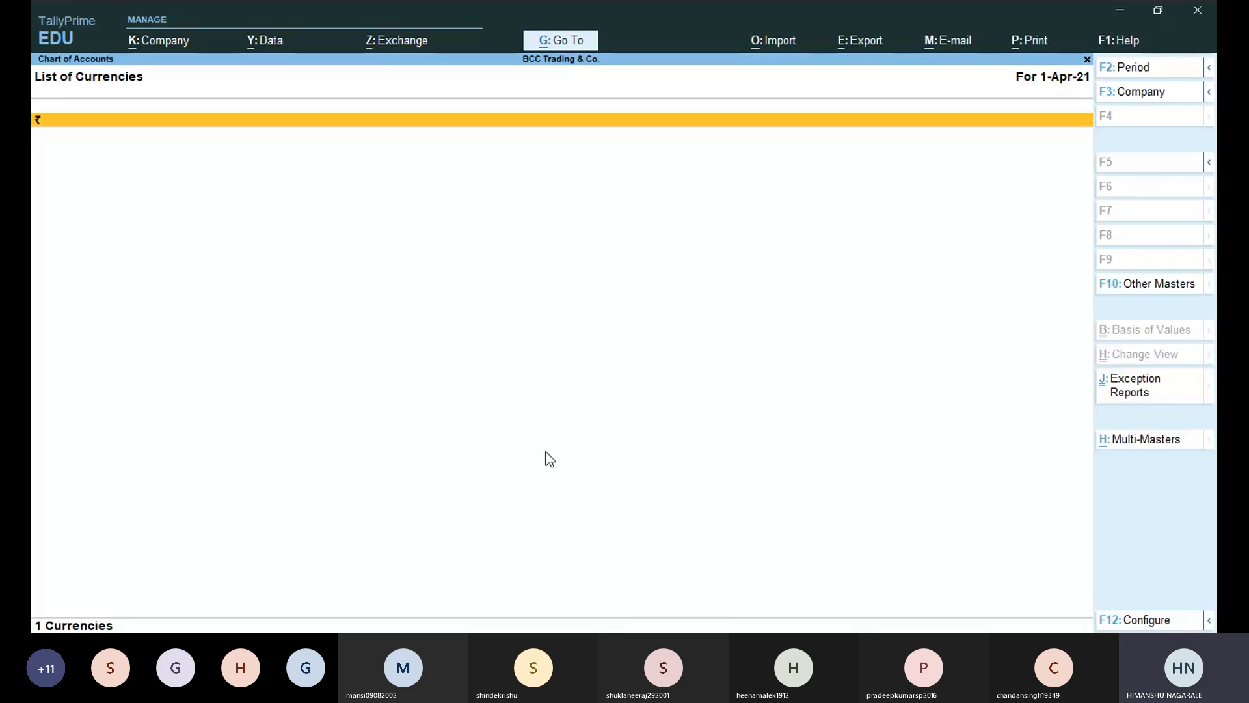
pyautogui.press('Escape')
pyautogui.press('Down')
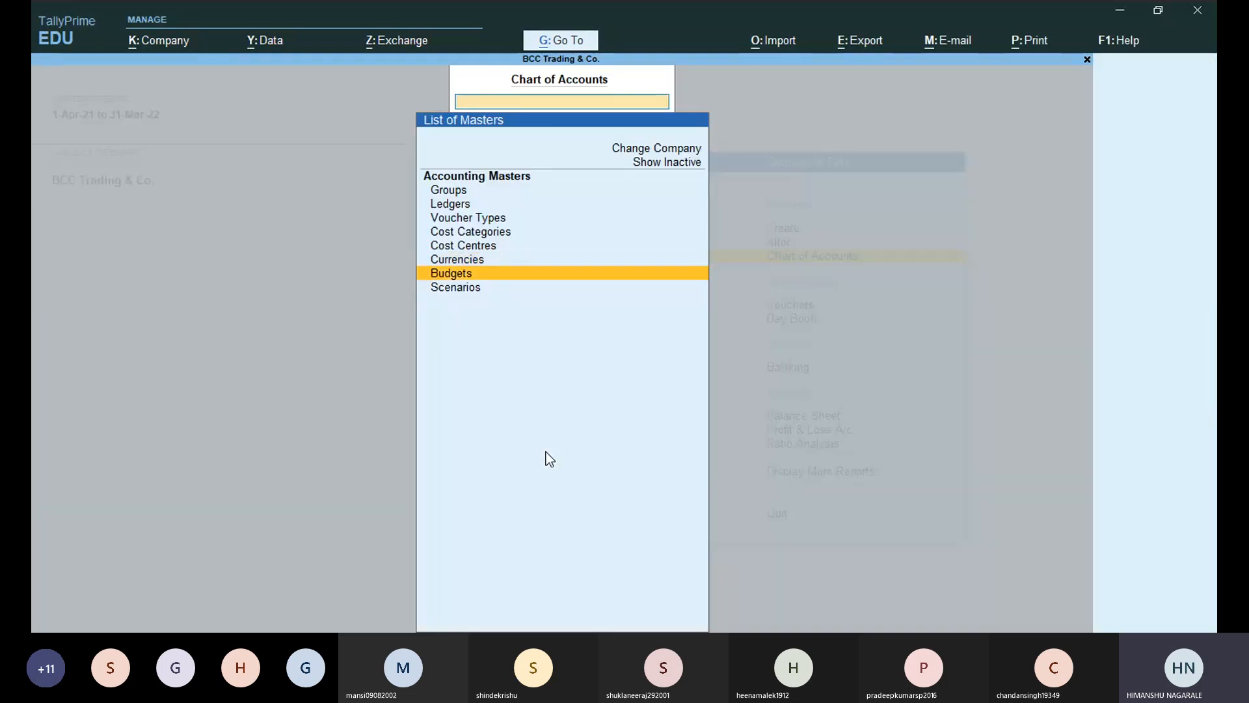
pyautogui.press('Return')
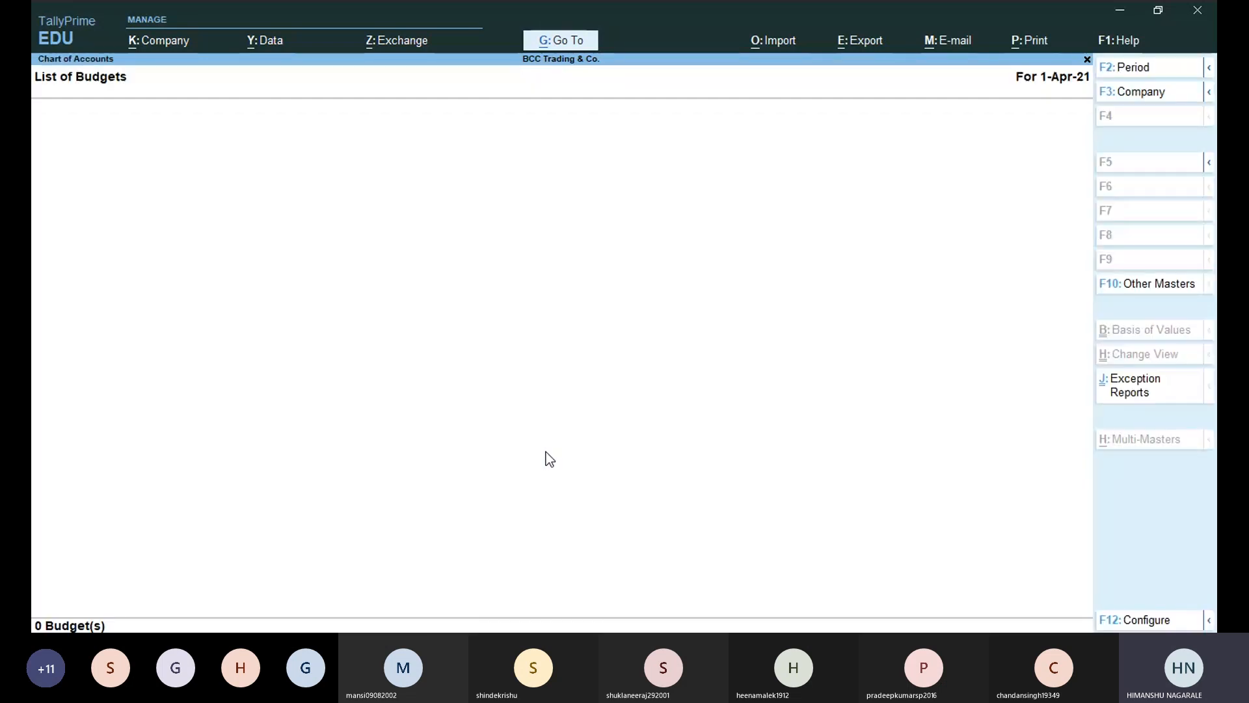
pyautogui.press('Escape')
pyautogui.press('Down')
pyautogui.press('Return')
pyautogui.press('Escape')
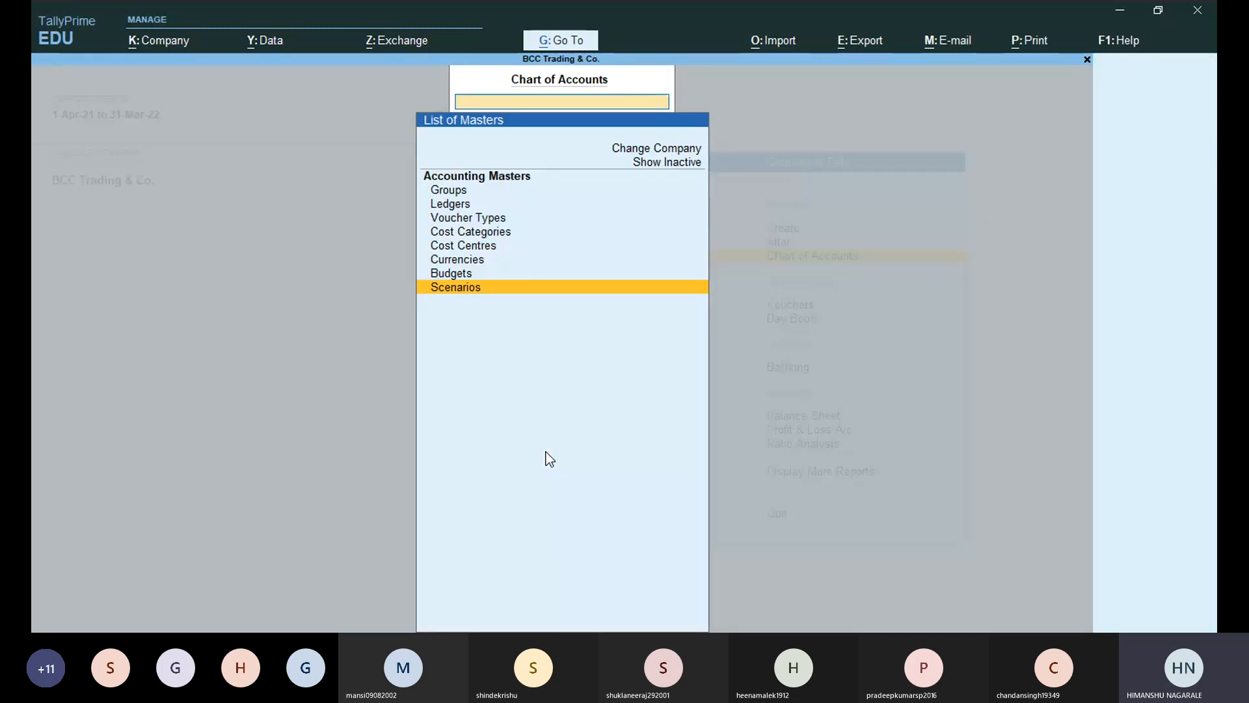
pyautogui.press('Up')
pyautogui.press('Up')
pyautogui.press('Up')
pyautogui.press('Up')
pyautogui.press('Up')
pyautogui.press('Up')
pyautogui.press('Up')
pyautogui.press('Up')
pyautogui.press('Up')
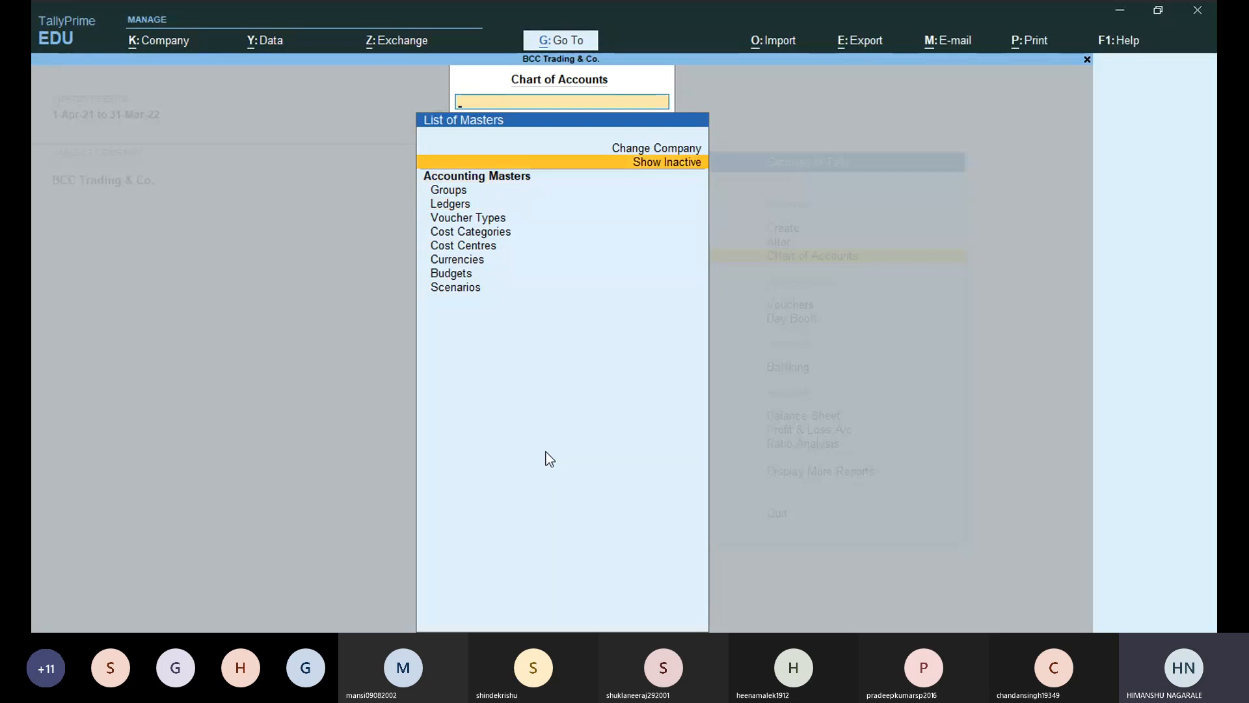
# Show inactive masters and browse the inventory and payroll masters, such as Godowns, Employees and Scenarios.
pyautogui.press('Return')
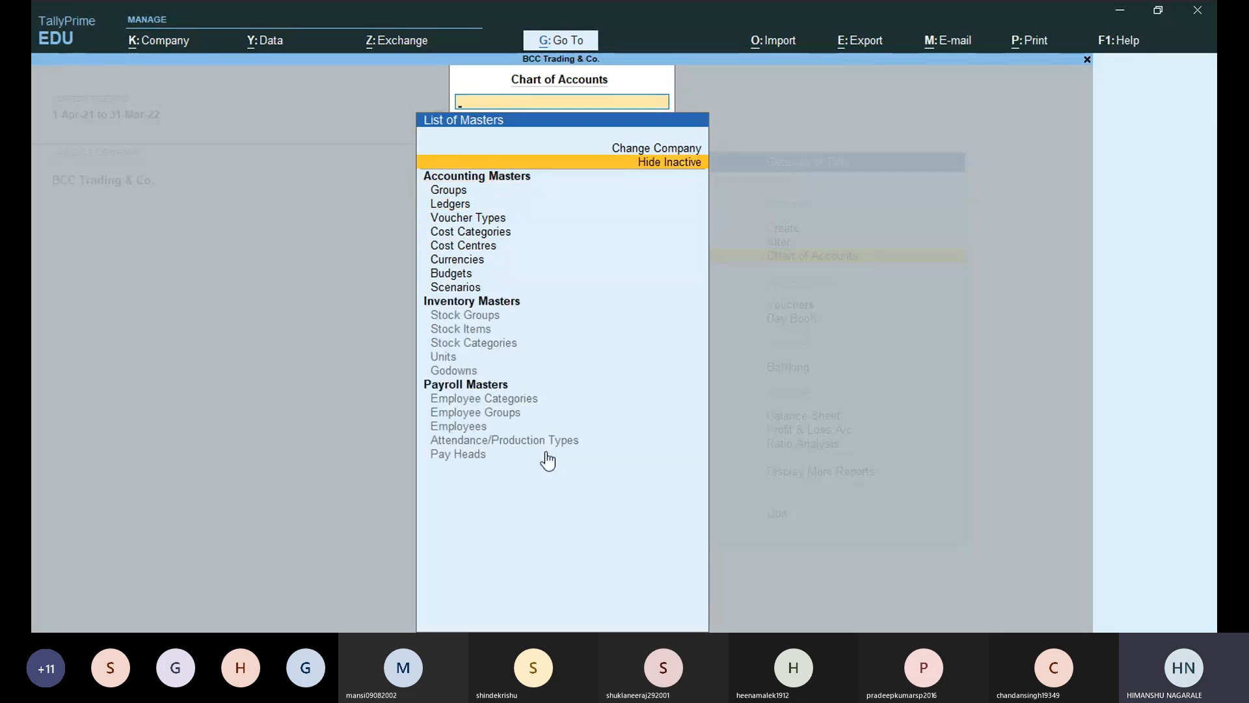
pyautogui.press('Down')
pyautogui.press('Down')
pyautogui.press('Down')
pyautogui.press('Down')
pyautogui.press('Down')
pyautogui.press('Down')
pyautogui.press('Down')
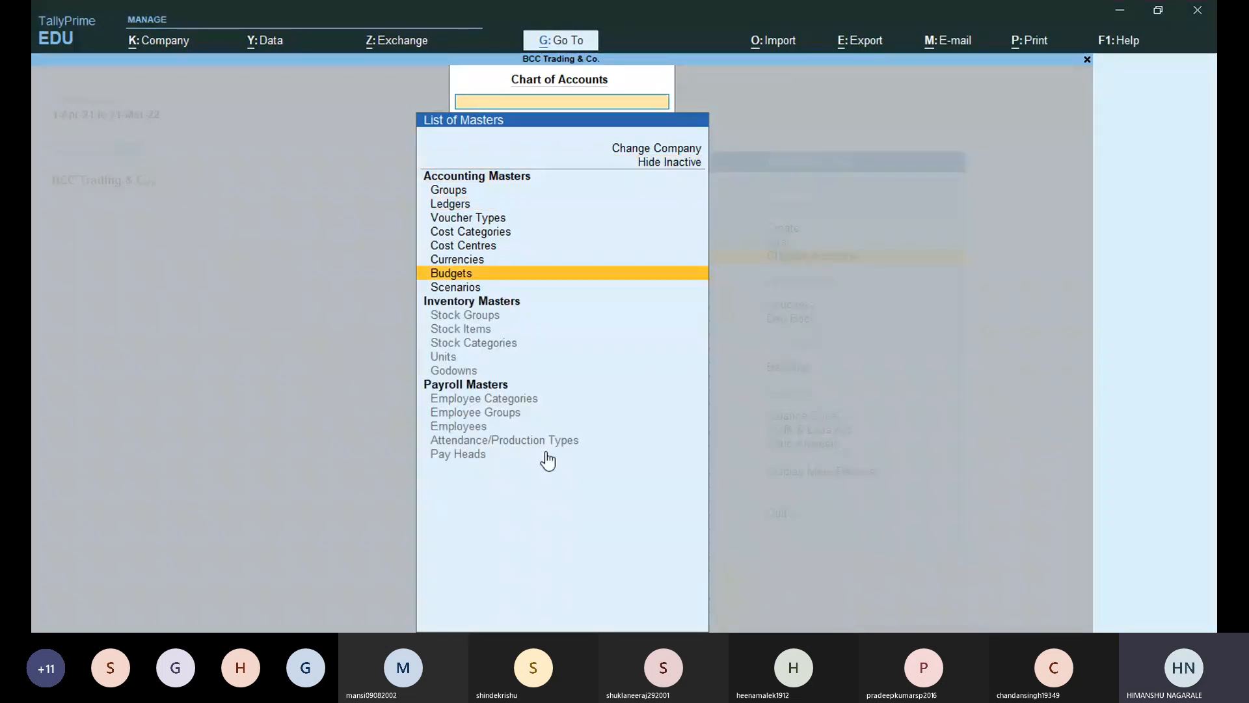
pyautogui.press('Down')
pyautogui.press('Down')
pyautogui.press('Down')
pyautogui.press('Down')
pyautogui.press('Down')
pyautogui.press('Down')
pyautogui.press('Down')
pyautogui.press('Down')
pyautogui.press('Down')
pyautogui.press('Down')
pyautogui.press('Down')
pyautogui.press('Up')
pyautogui.press('Up')
pyautogui.press('Up')
pyautogui.press('Up')
pyautogui.press('Up')
pyautogui.press('Up')
pyautogui.press('Up')
pyautogui.press('Up')
pyautogui.press('Up')
pyautogui.press('Down')
pyautogui.press('Down')
pyautogui.press('Down')
pyautogui.press('Down')
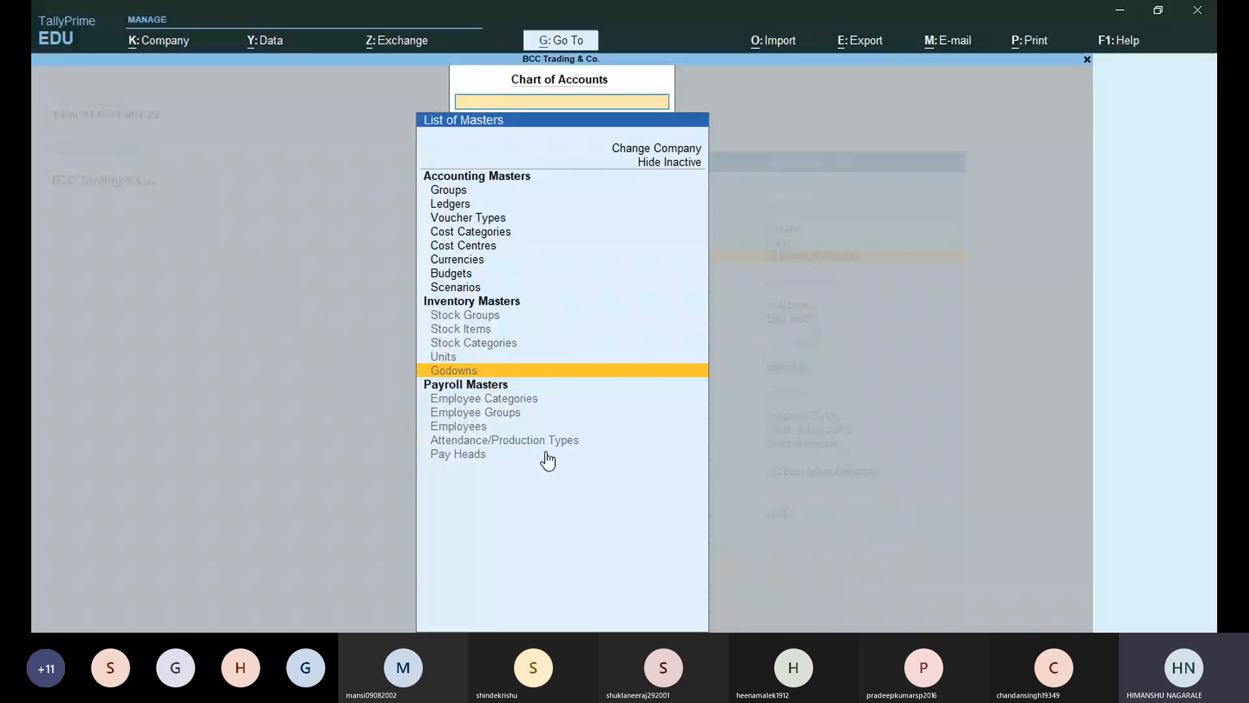
pyautogui.press('Down')
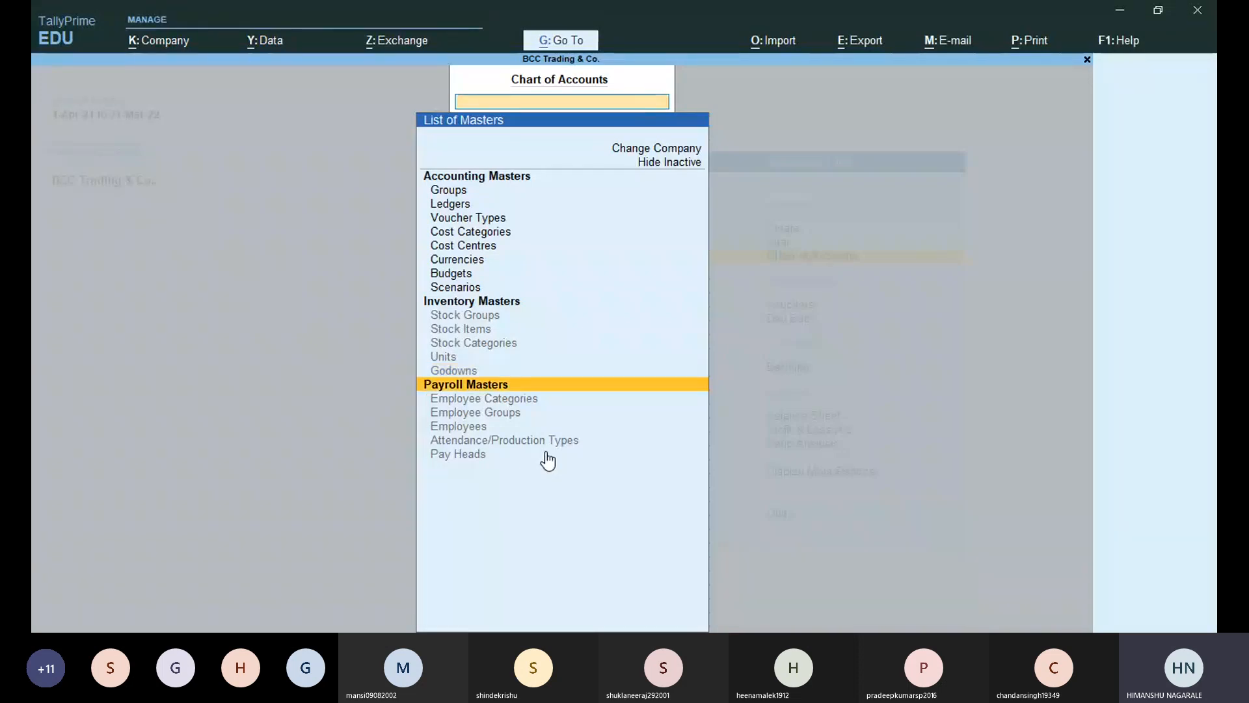
pyautogui.press('Down')
pyautogui.press('Down')
pyautogui.press('Down')
pyautogui.press('Up')
pyautogui.press('Up')
pyautogui.press('Up')
pyautogui.press('Up')
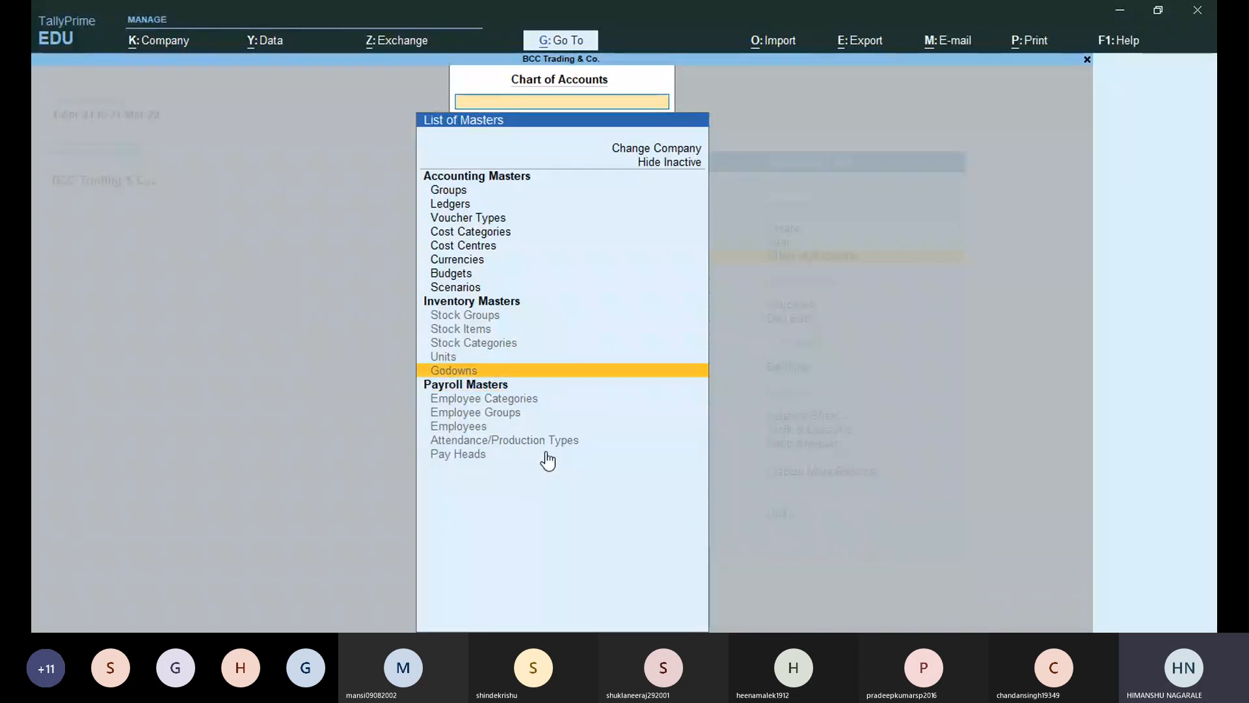
pyautogui.press('Up')
pyautogui.press('Up')
pyautogui.press('Up')
pyautogui.press('Up')
pyautogui.press('Up')
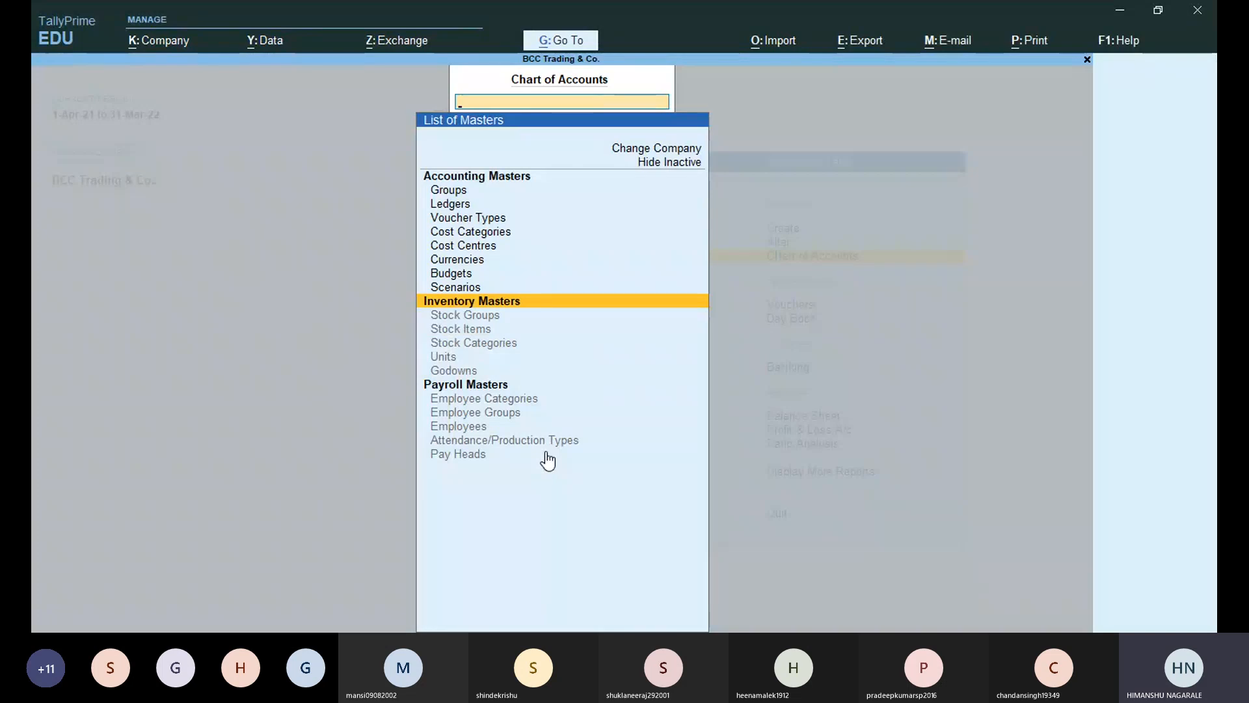
pyautogui.press('Up')
pyautogui.press('Up')
pyautogui.press('Up')
pyautogui.press('Down')
pyautogui.press('Down')
pyautogui.press('Down')
pyautogui.press('Down')
pyautogui.press('Down')
# Hide the inactive masters again and close the Chart of Accounts.
pyautogui.press('Up')
pyautogui.press('Up')
pyautogui.press('Up')
pyautogui.press('Up')
pyautogui.press('Up')
pyautogui.press('Up')
pyautogui.press('Up')
pyautogui.press('Up')
pyautogui.press('Up')
pyautogui.press('Up')
pyautogui.press('Up')
pyautogui.press('Up')
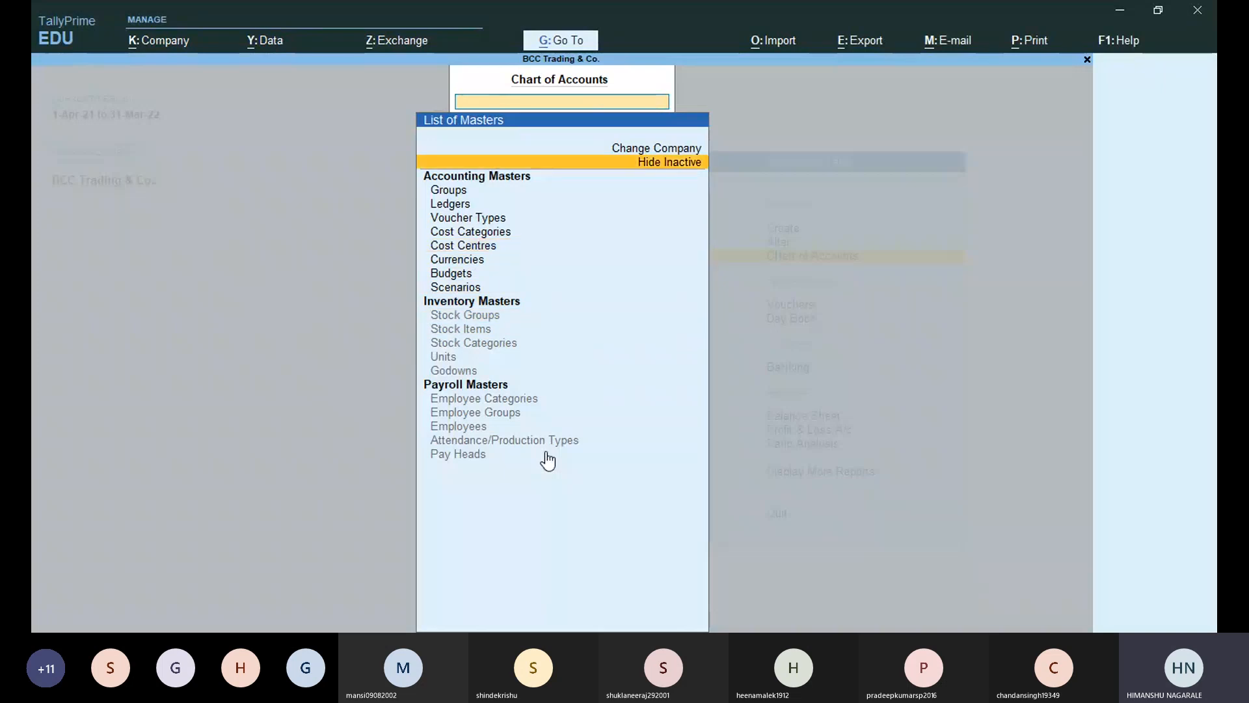
pyautogui.press('Return')
pyautogui.press('Escape')
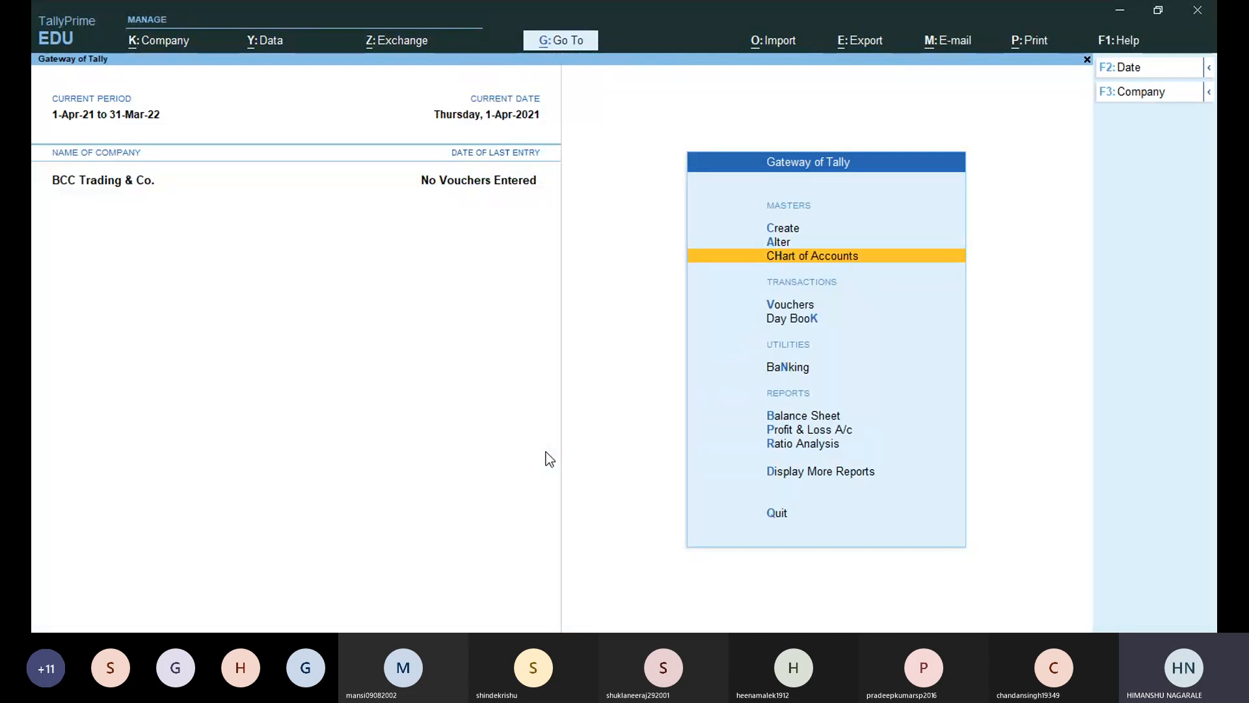
# Open Accounting Voucher Creation from Vouchers on the Gateway of Tally for a new Payment.
pyautogui.press('Down')
pyautogui.press('Down')
pyautogui.press('Up')
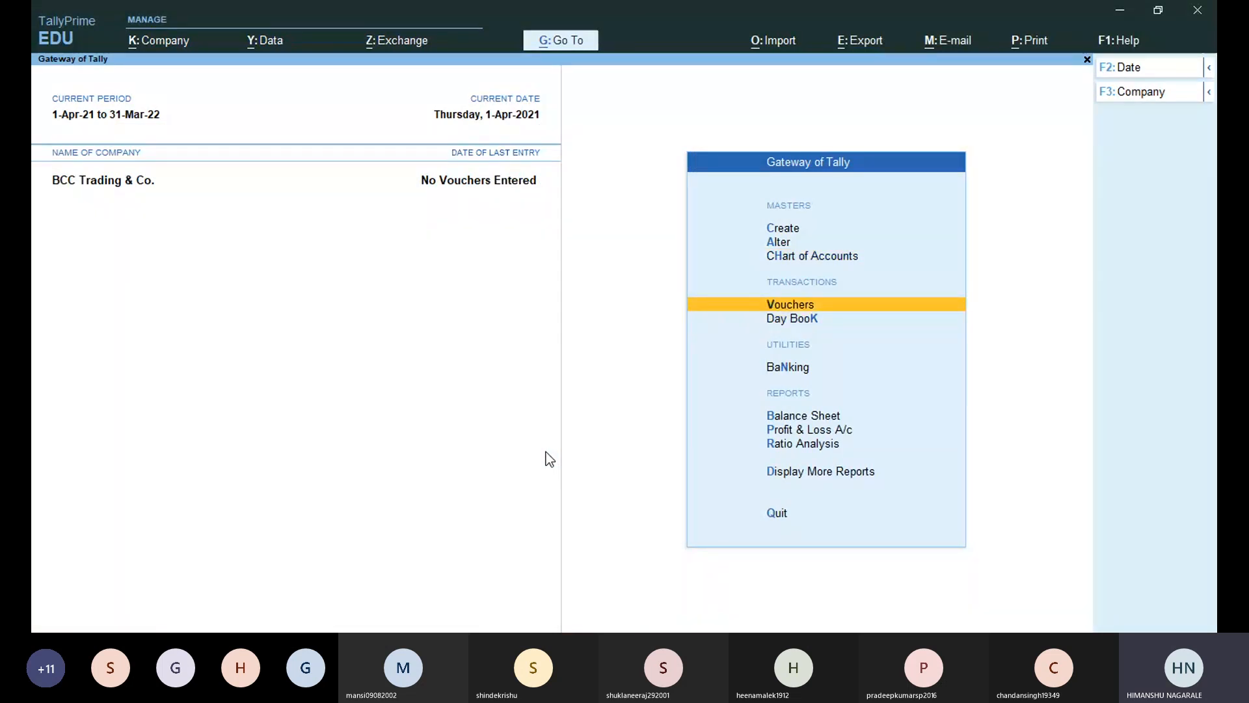
pyautogui.press('Return')
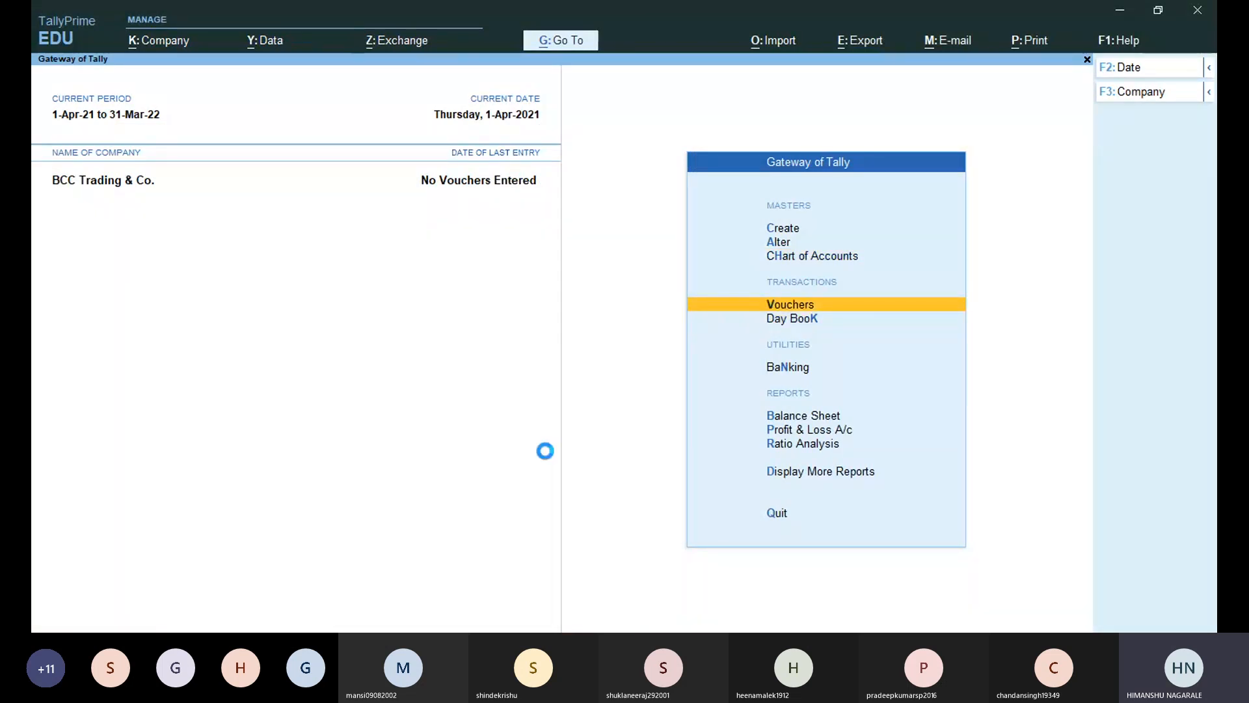
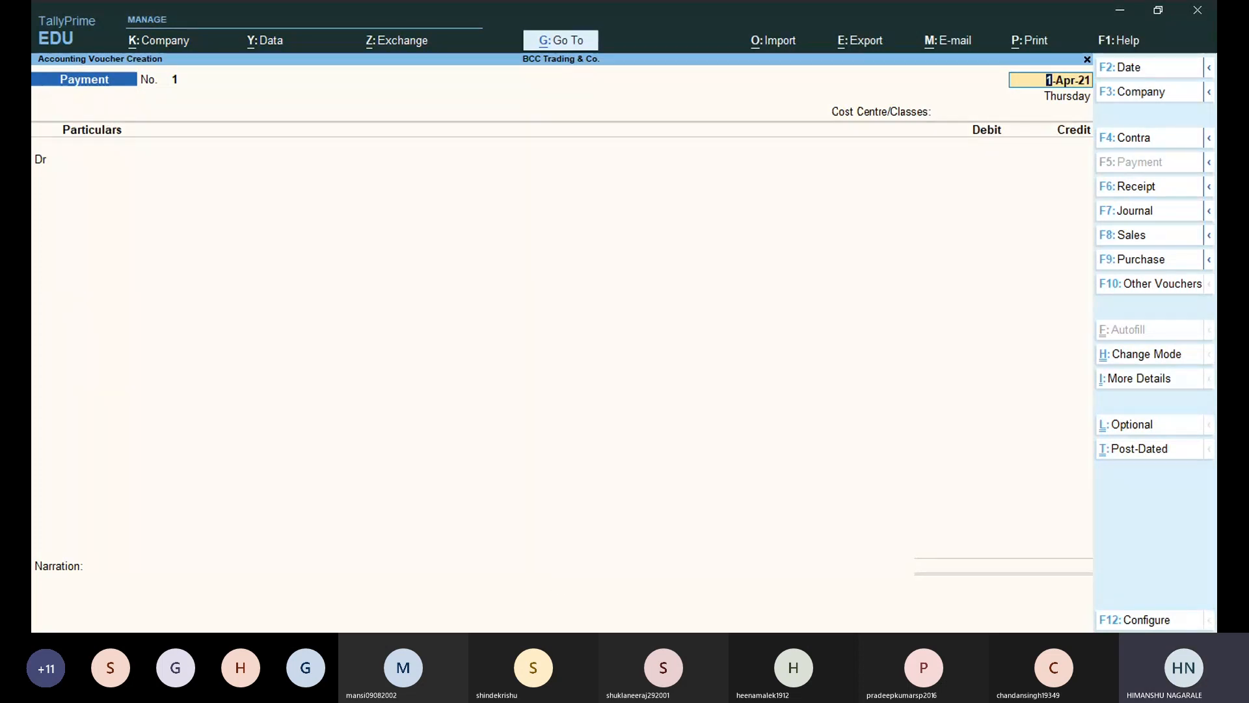
# Leave the blank Payment voucher in TallyPrime and switch to the Activity 02 PDF in Edge.
pyautogui.click(151, 7)
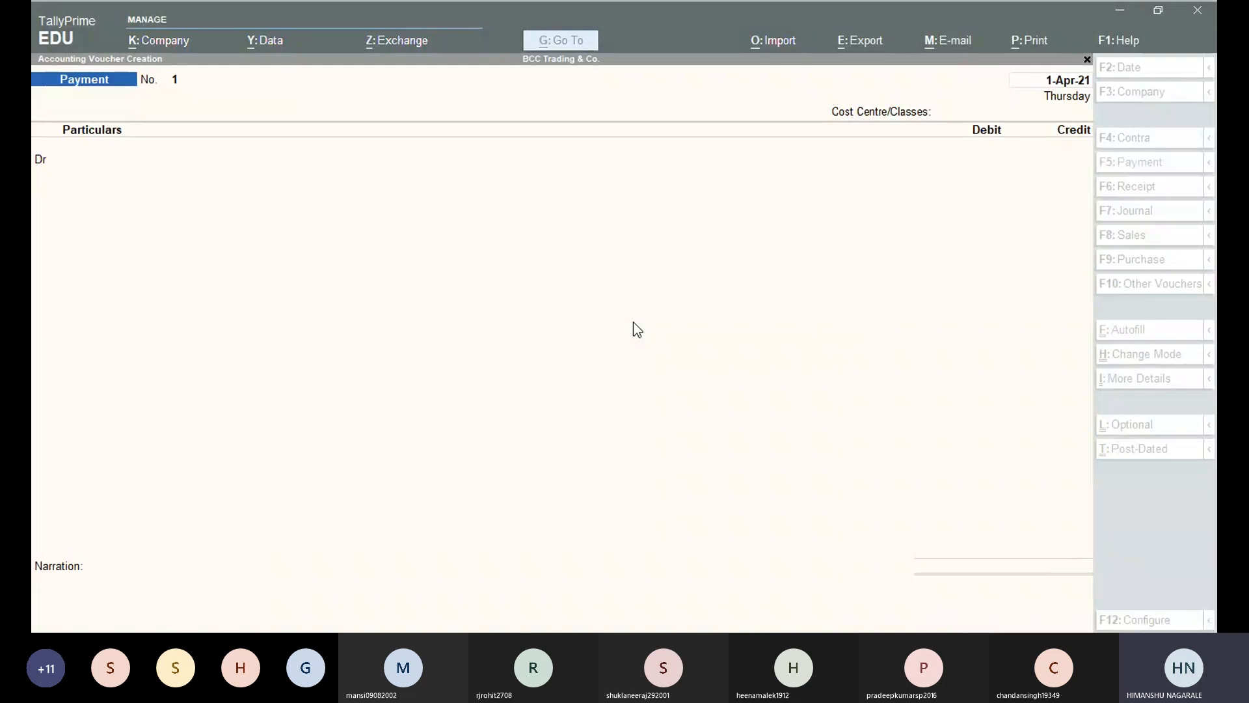
pyautogui.click(285, 153)
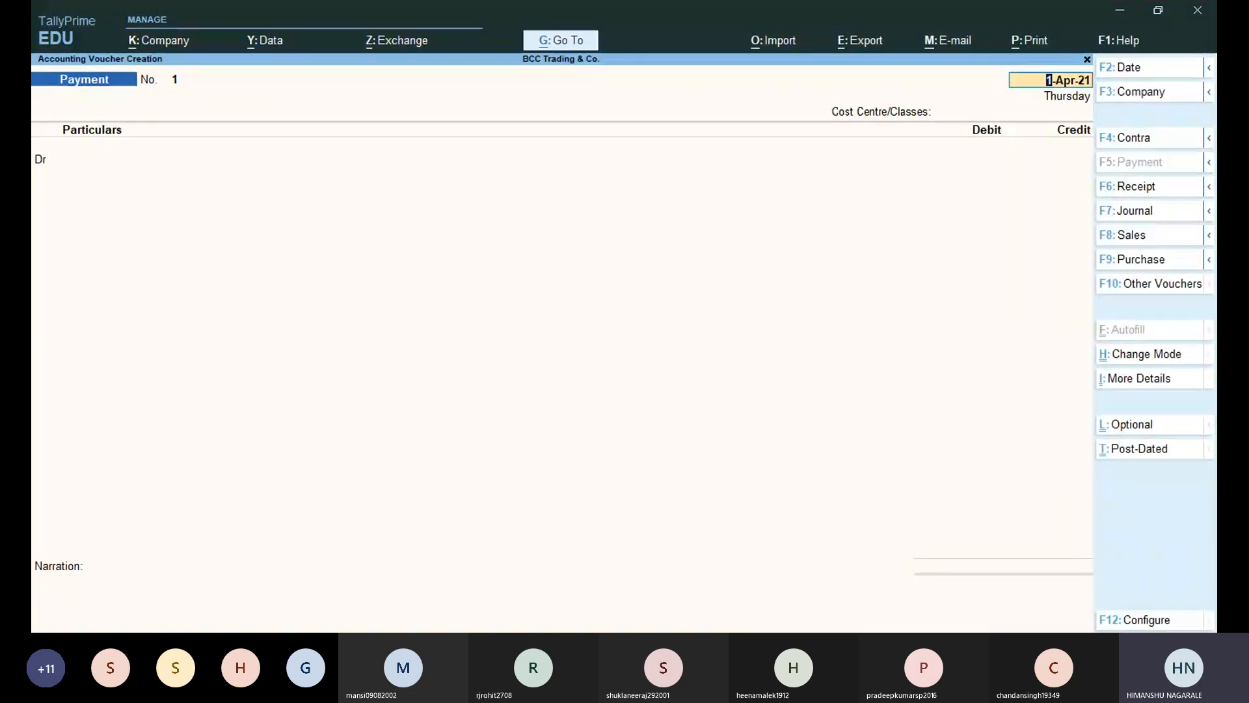
pyautogui.click(489, 541)
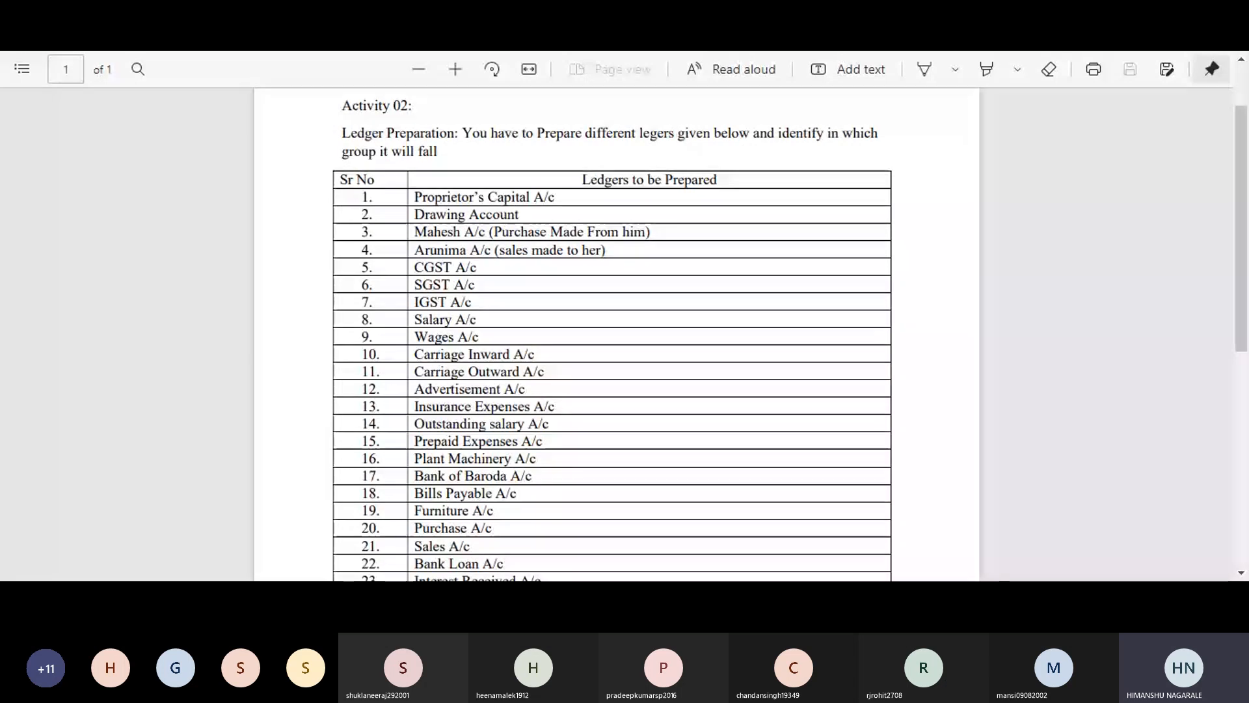
# Zoom out the Activity 02 PDF and scroll through the 25 ledgers down to Prepaid Insurance A/c.
pyautogui.click(418, 69)
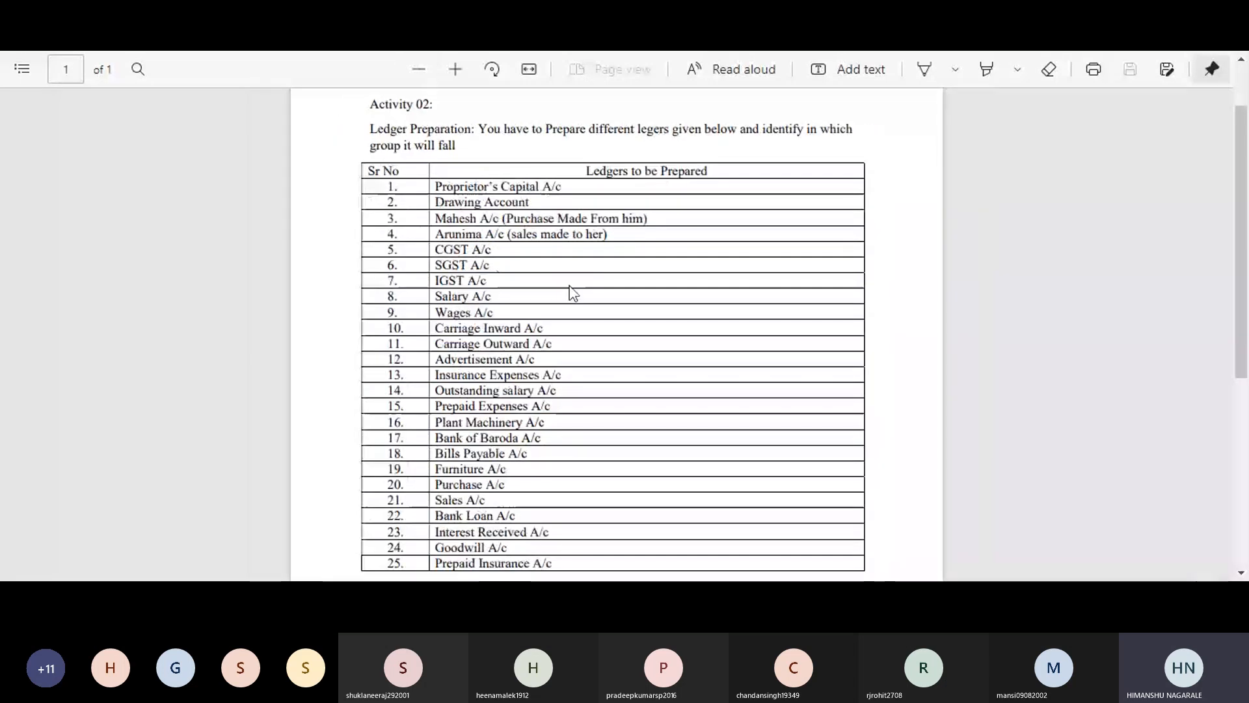
pyautogui.scroll(-1, 569, 296)
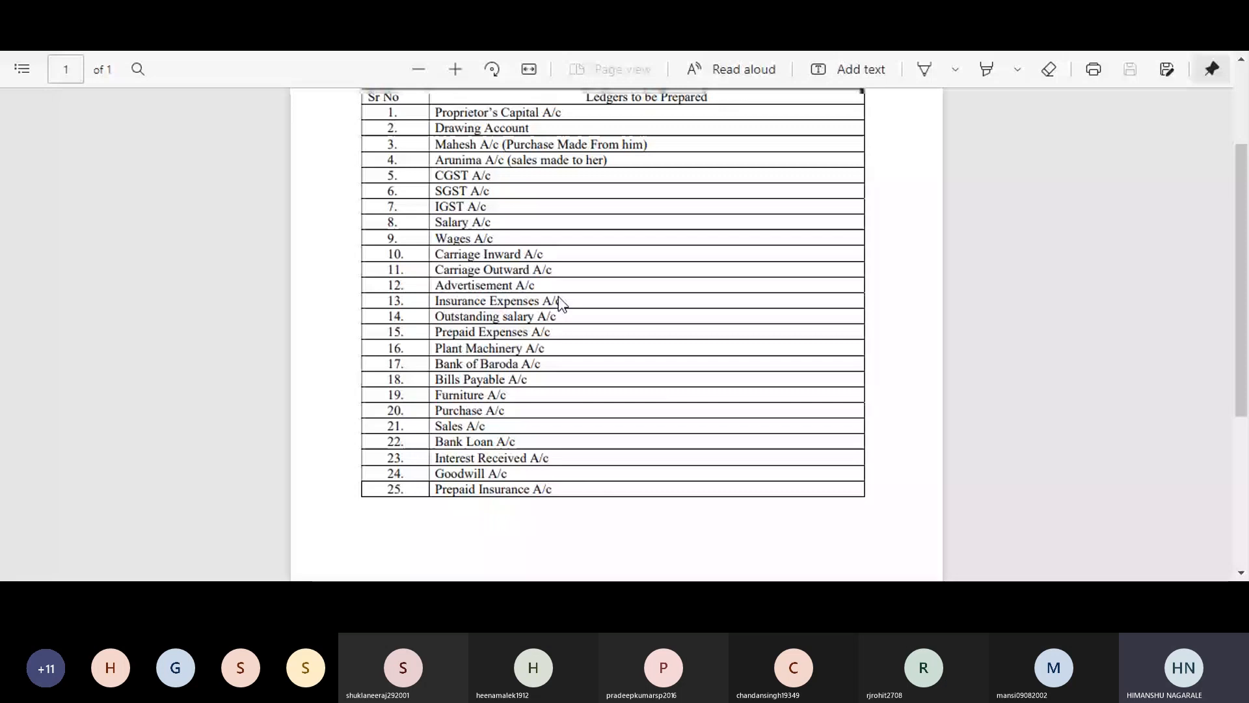
pyautogui.scroll(1, 561, 302)
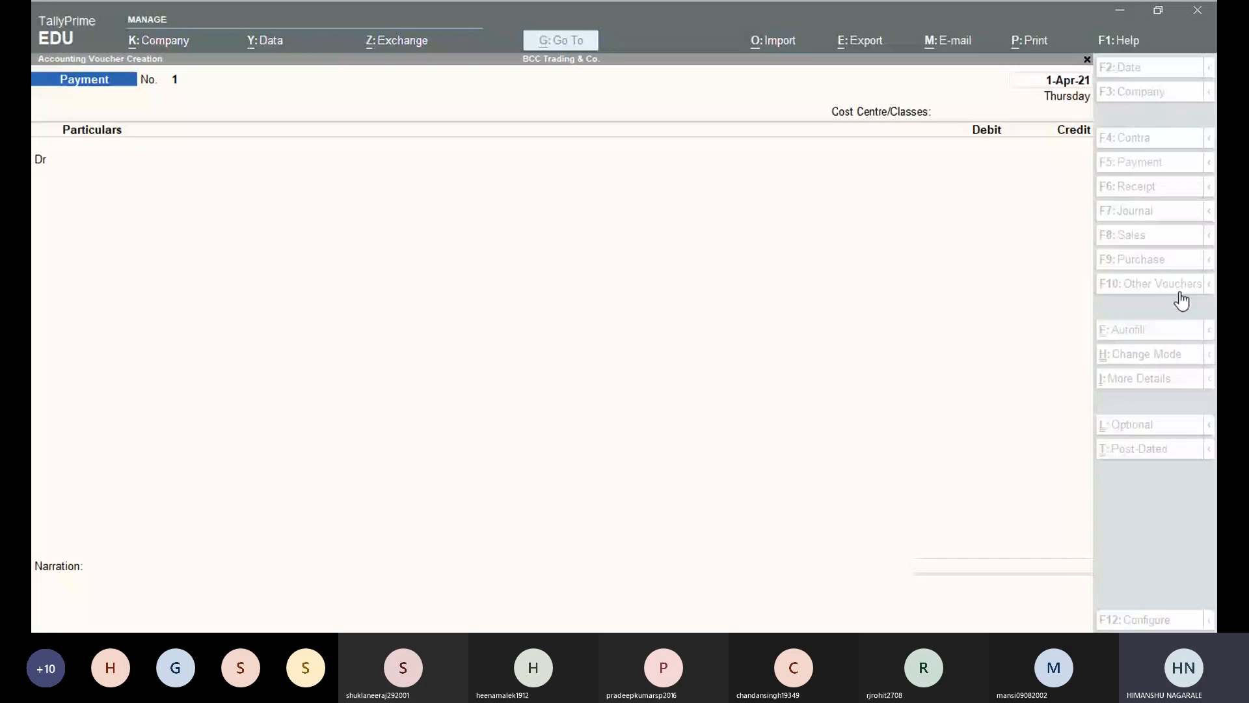
# Return to TallyPrime and exit the Payment voucher to the Gateway of Tally.
pyautogui.click(536, 388)
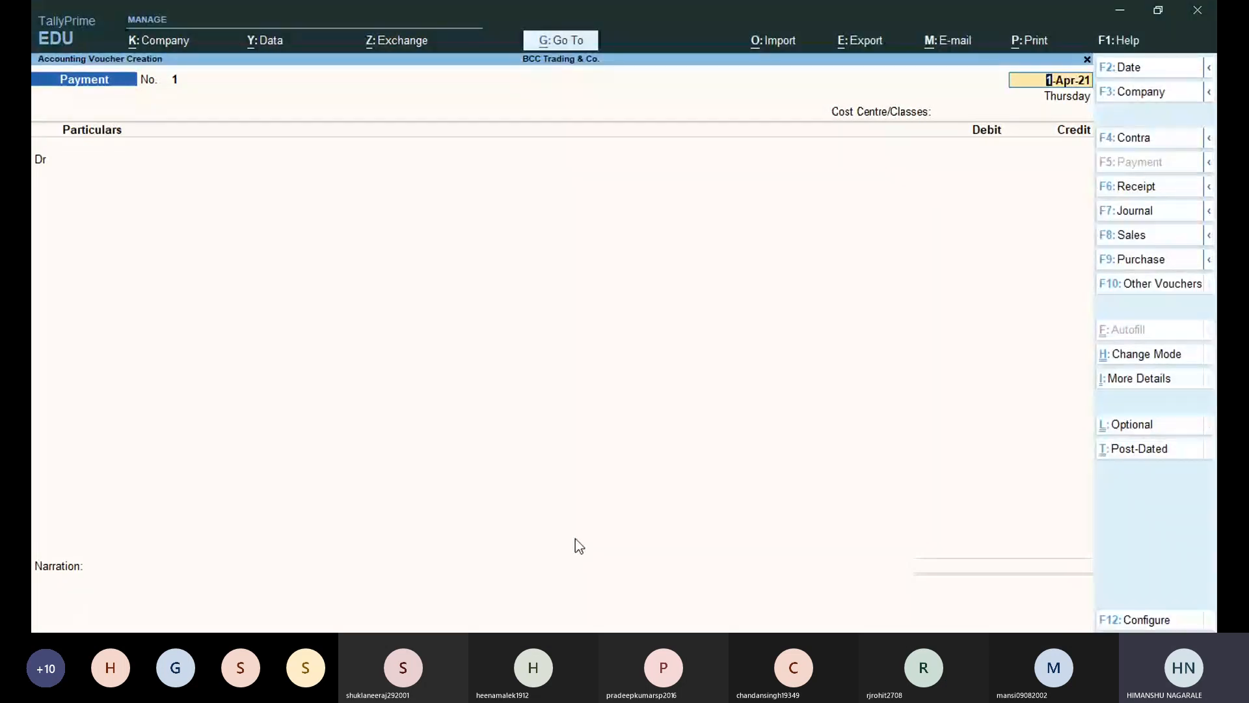
pyautogui.hotkey('alt', 'Tab')
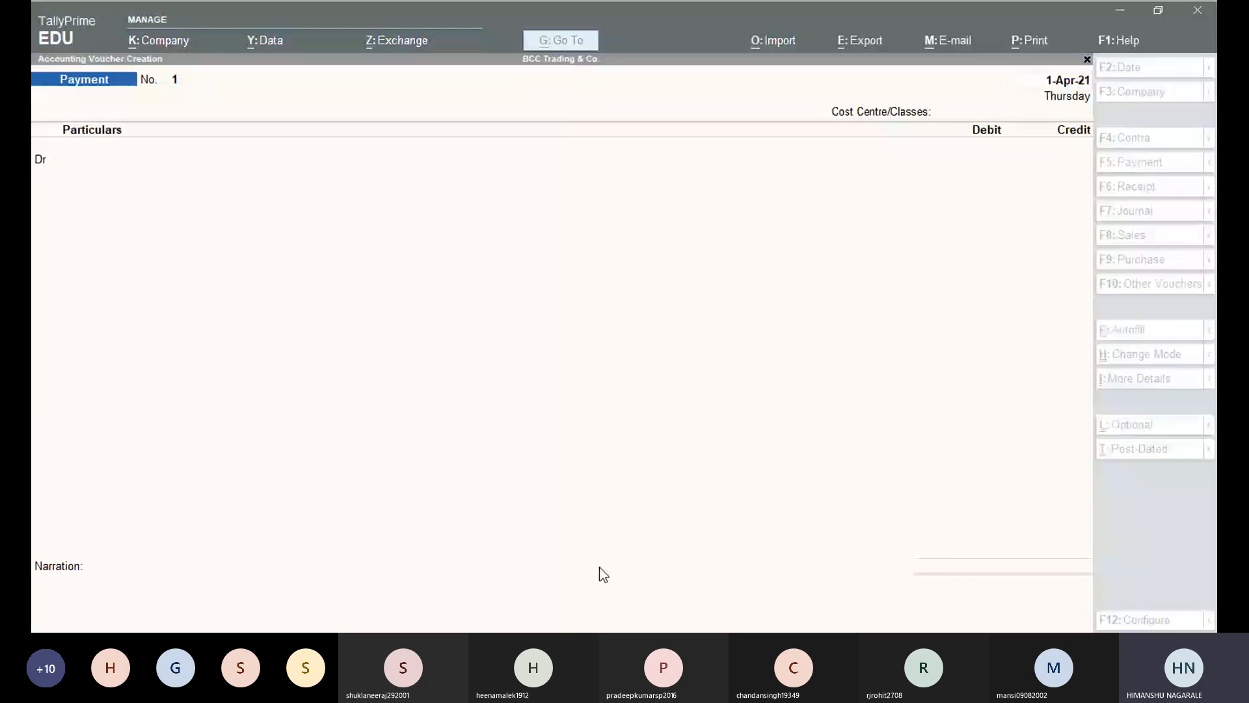
pyautogui.click(268, 325)
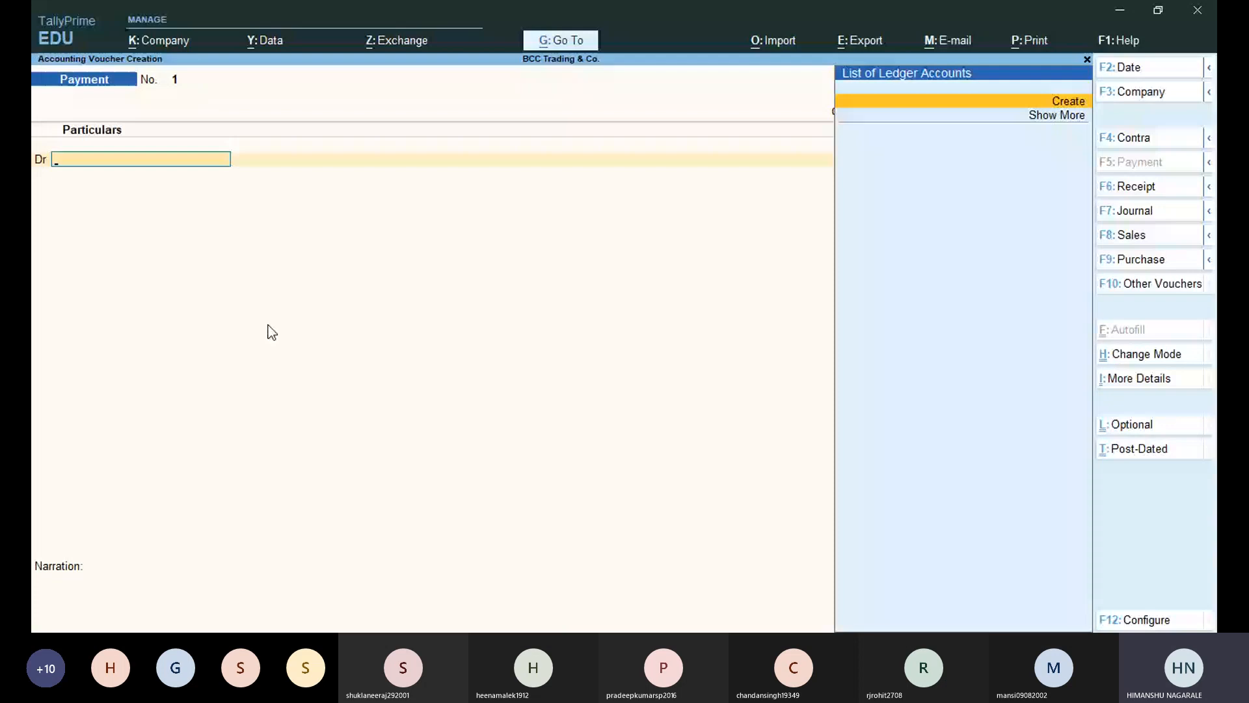
pyautogui.press('Escape')
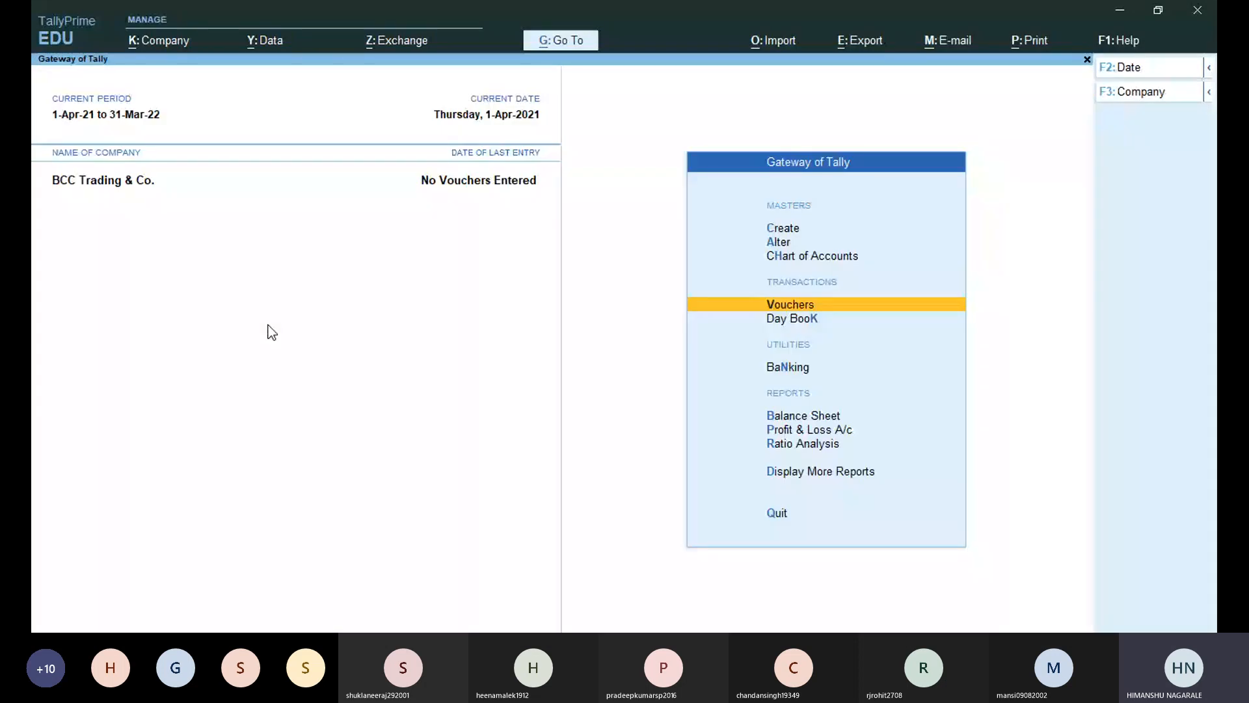
pyautogui.hotkey('alt', 'Tab')
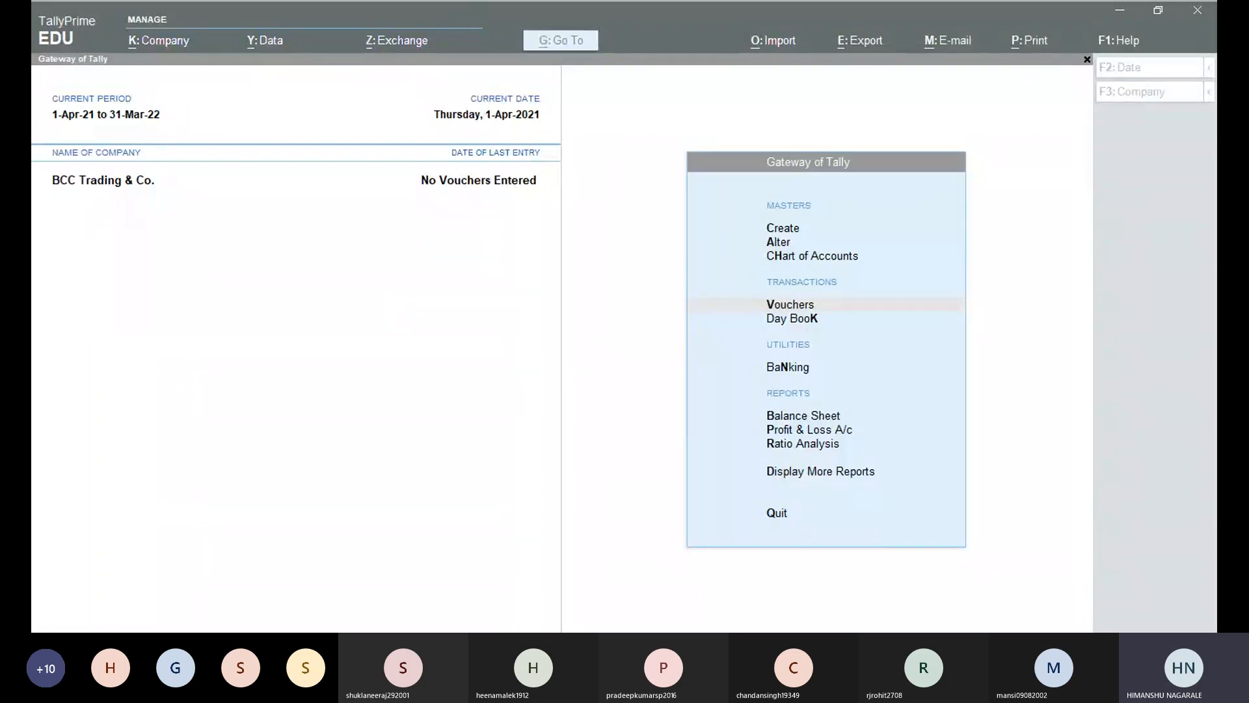
# Choose Create on the Gateway of Tally to list the masters.
pyautogui.click(764, 381)
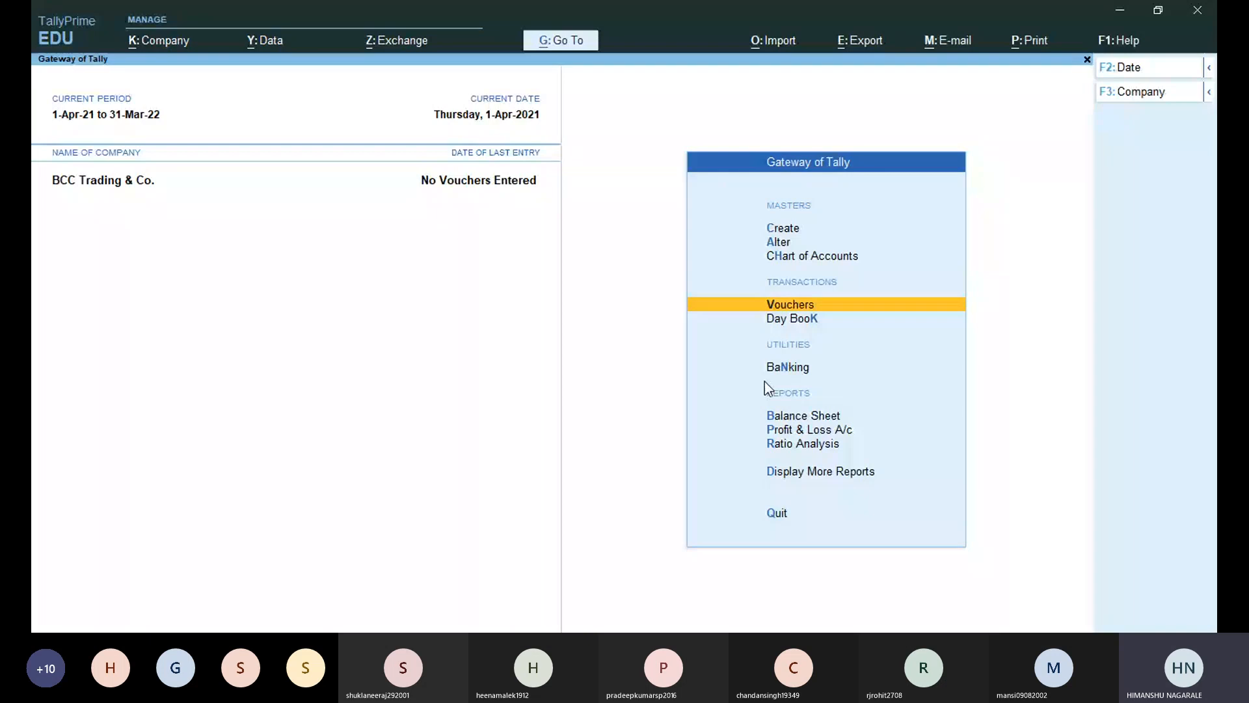
pyautogui.press('Up')
pyautogui.press('Up')
pyautogui.press('Up')
pyautogui.press('Up')
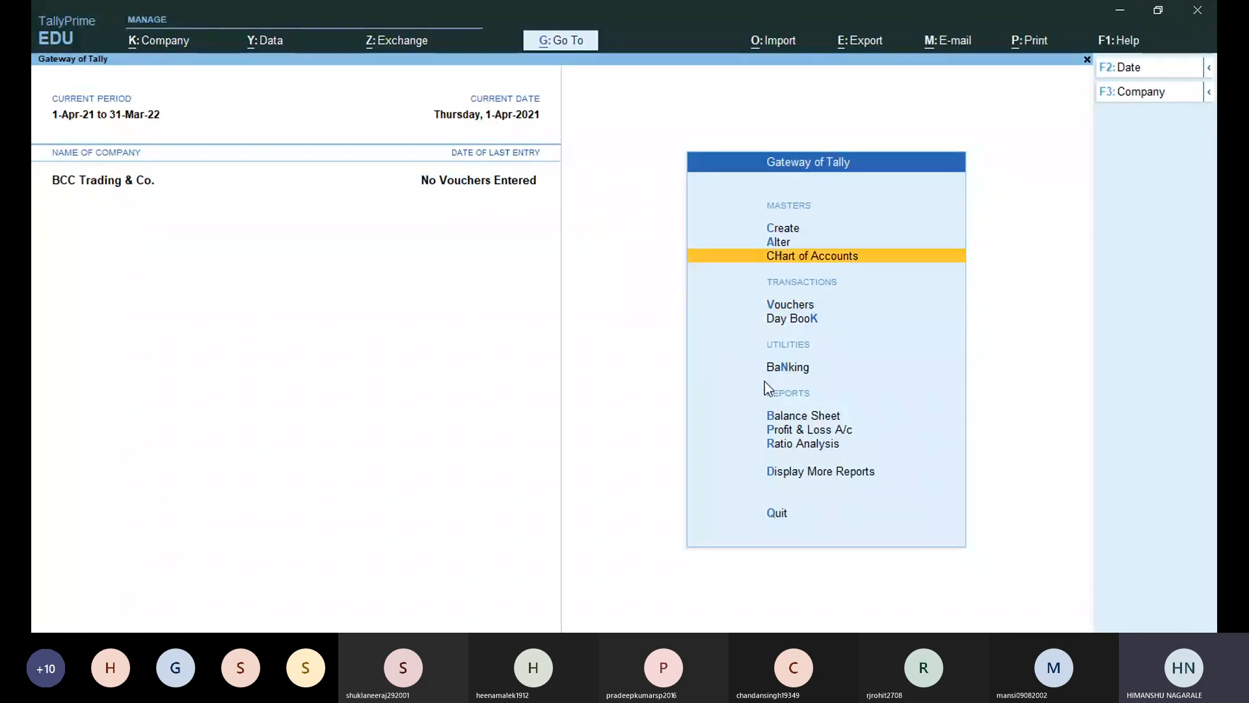
pyautogui.press('Down')
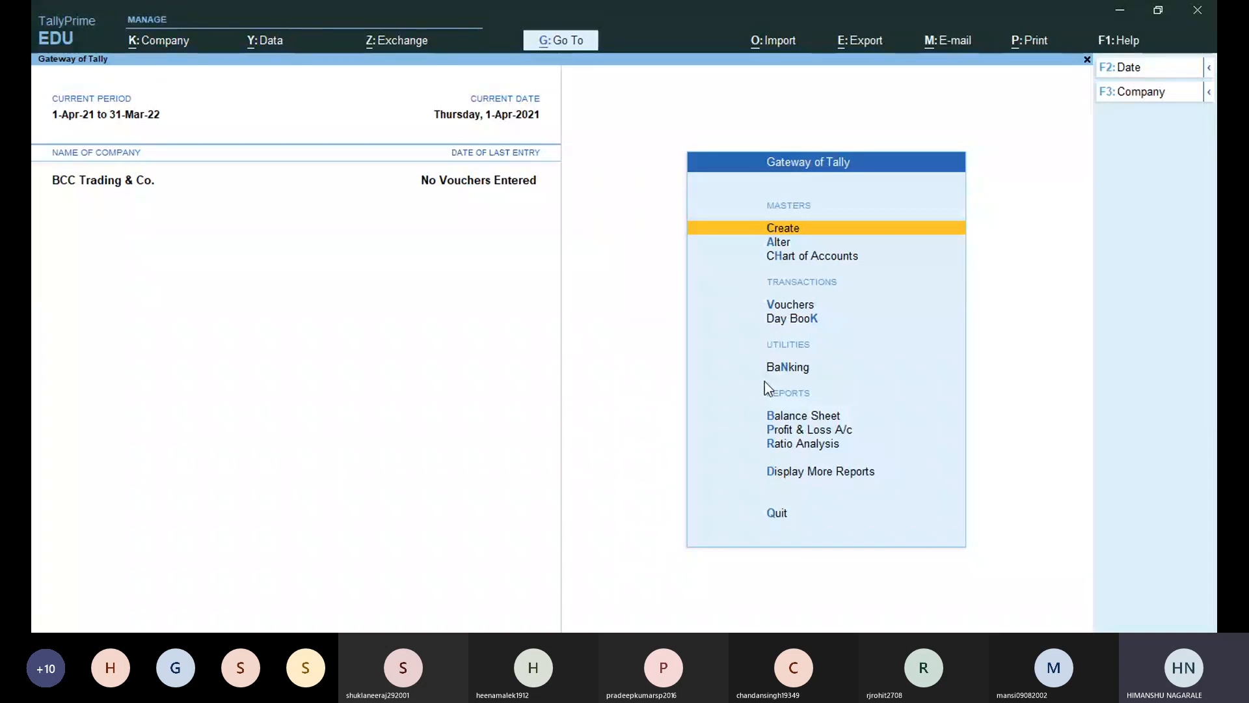
pyautogui.press('Return')
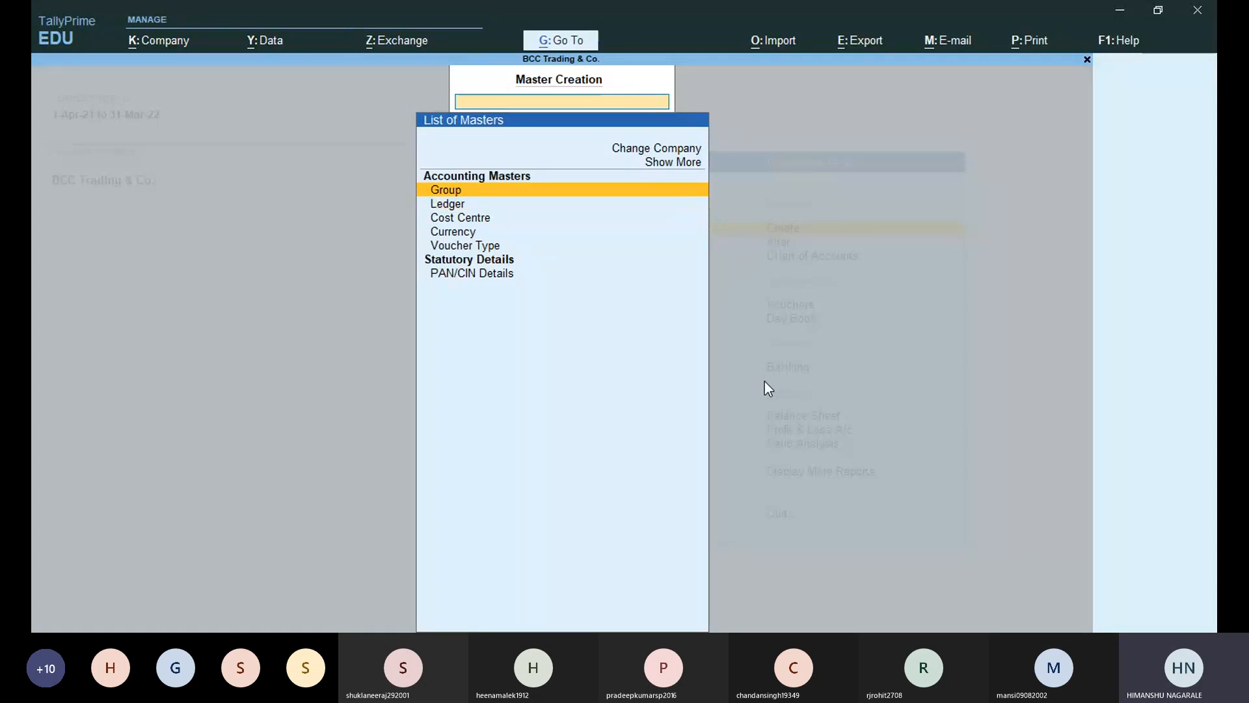
# Start a new Ledger named Proprietor's Capital Account, correcting typos in the name.
pyautogui.press('Down')
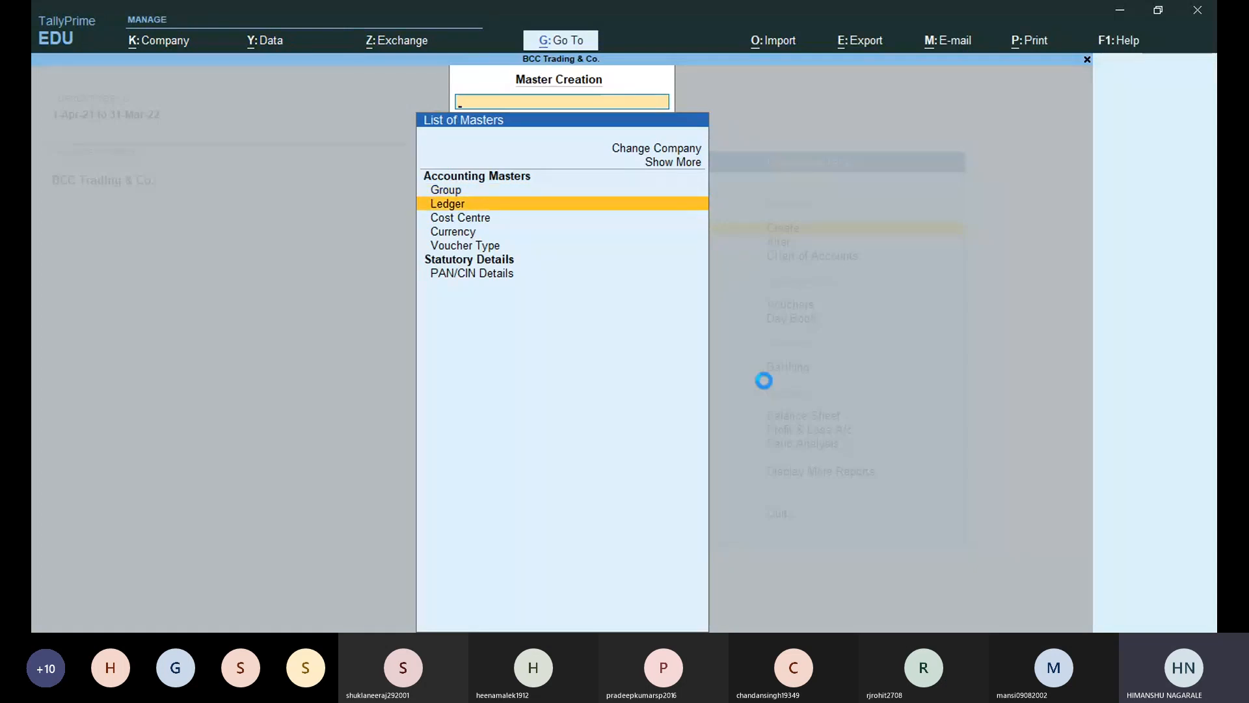
pyautogui.press('Return')
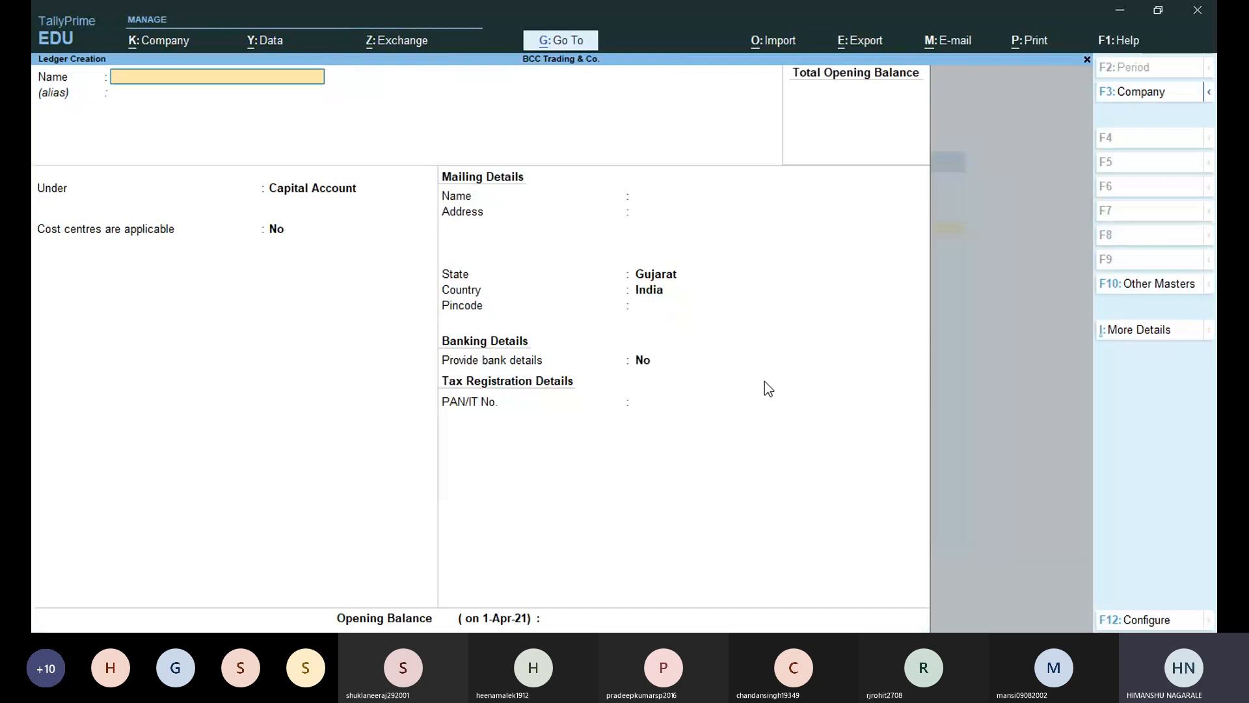
pyautogui.write('Proprie')
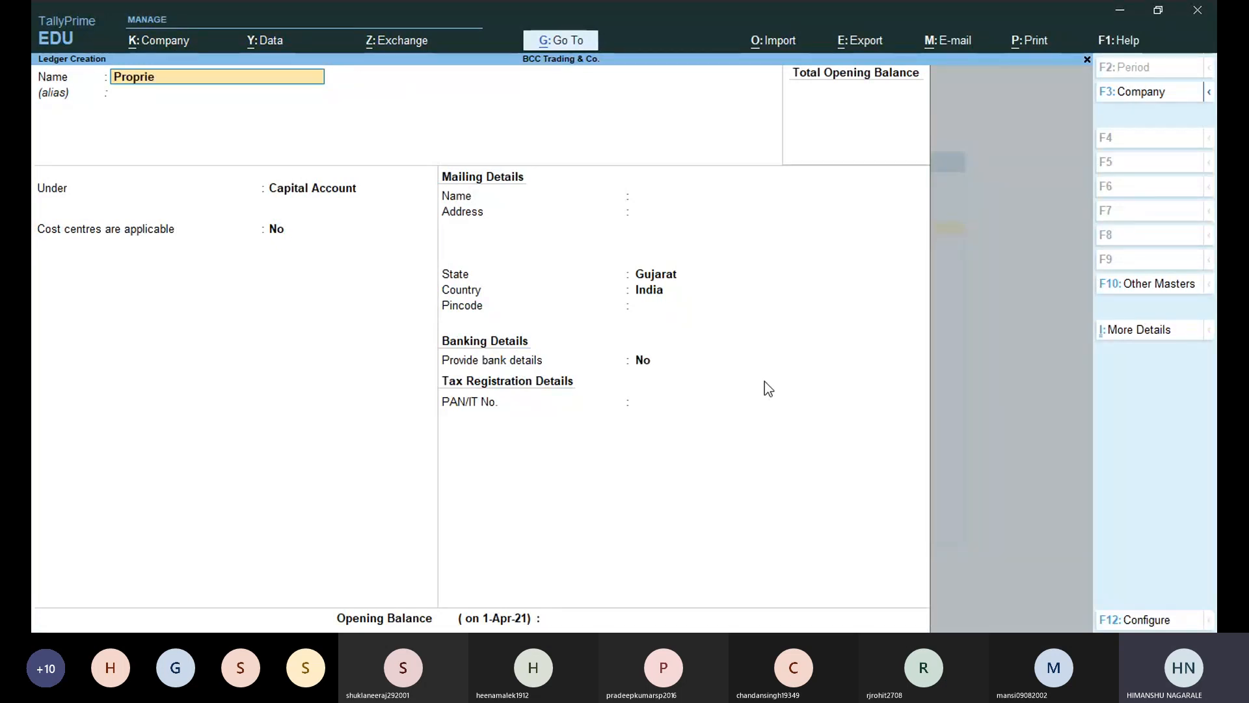
pyautogui.write("tor's Capi")
pyautogui.press('BackSpace')
pyautogui.press('BackSpace')
pyautogui.write('apital Account')
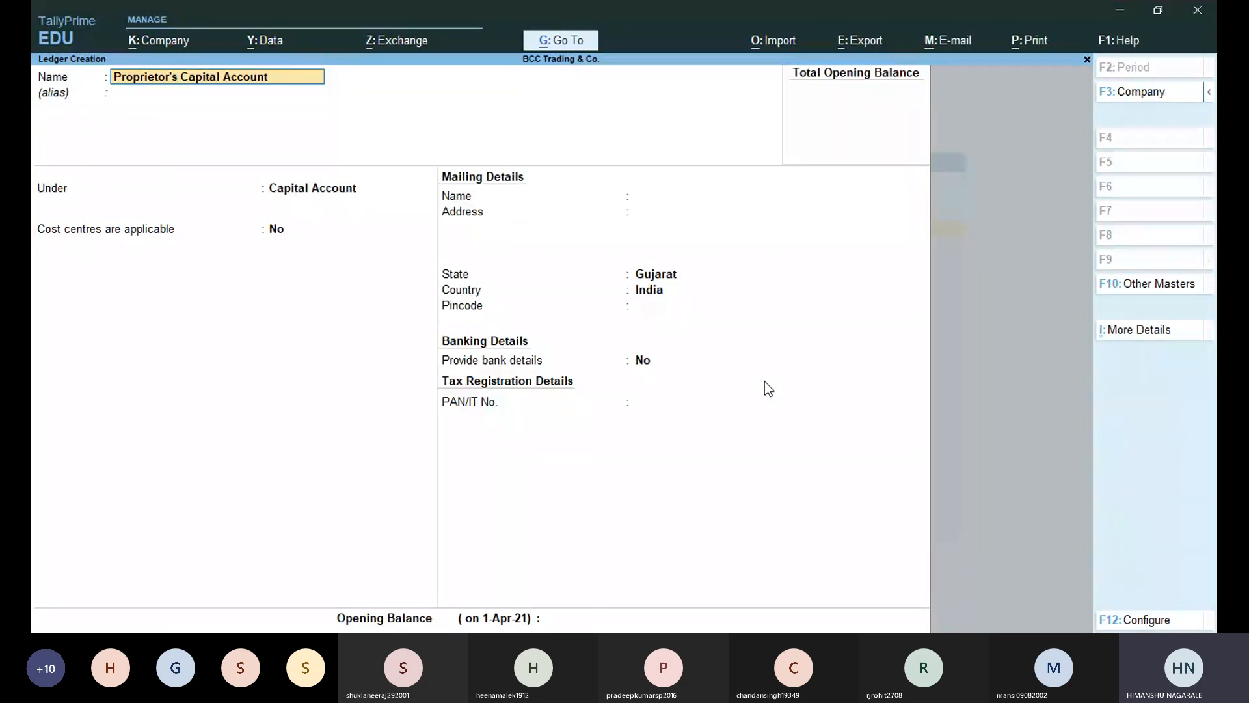
pyautogui.press('BackSpace')
pyautogui.press('BackSpace')
pyautogui.press('BackSpace')
pyautogui.press('BackSpace')
pyautogui.press('BackSpace')
pyautogui.press('BackSpace')
pyautogui.press('BackSpace')
pyautogui.press('BackSpace')
pyautogui.write('Ac')
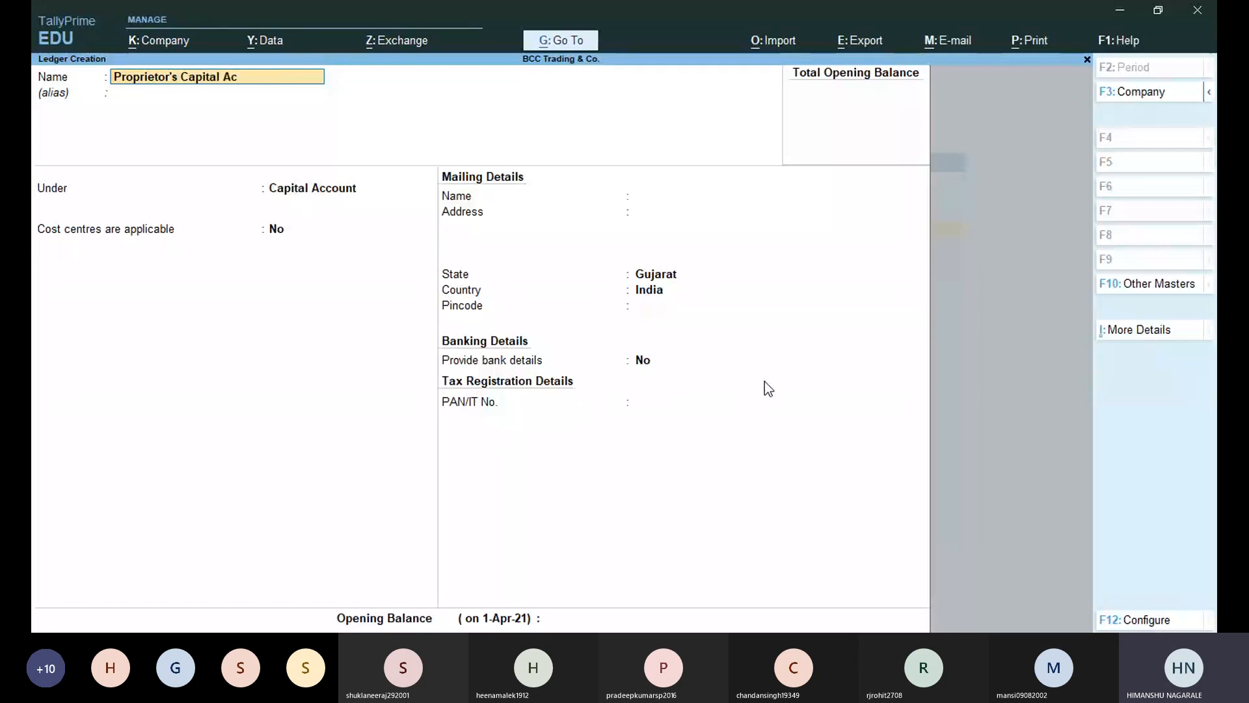
pyautogui.write('count')
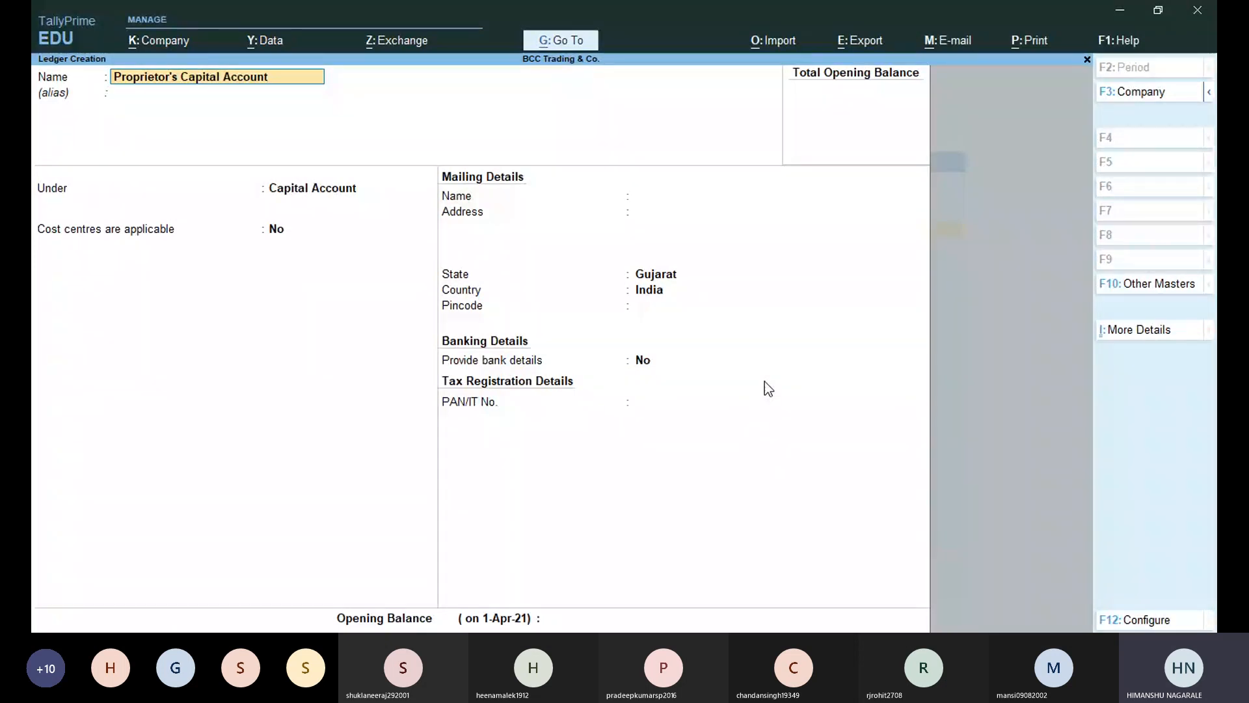
pyautogui.press('Return')
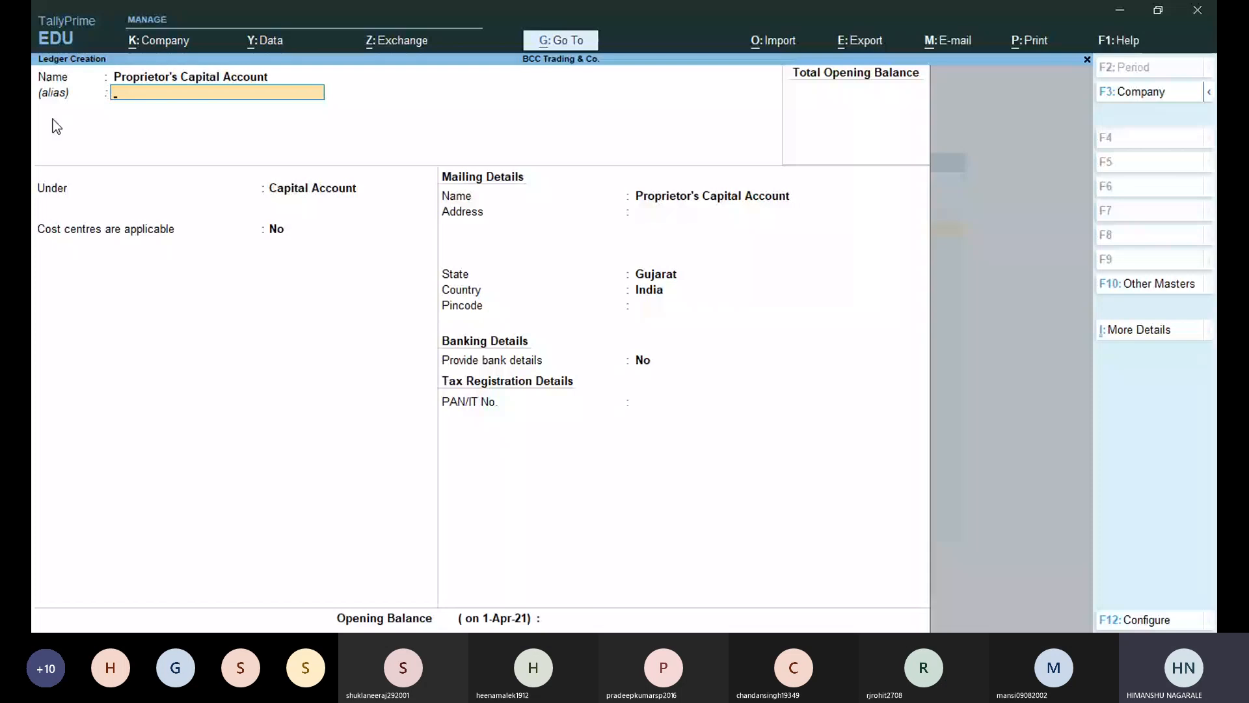
# Enter Prop Cap as the ledger's alias.
pyautogui.write('Prop')
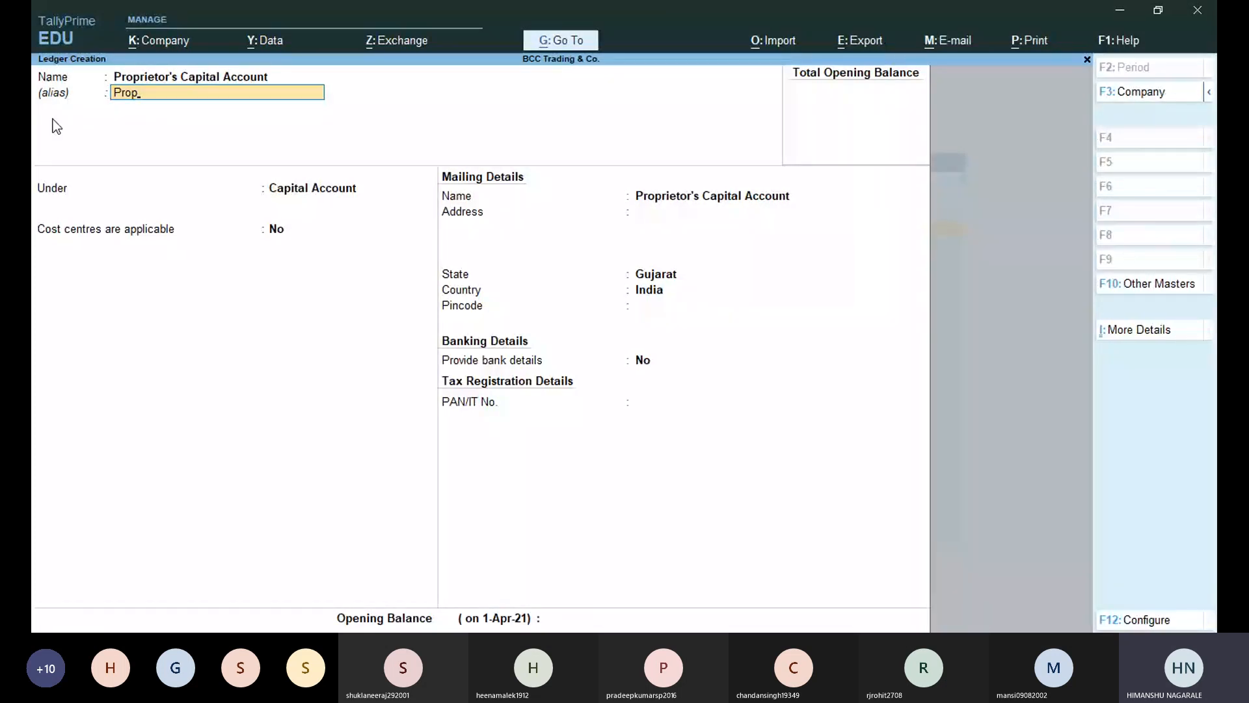
pyautogui.write('Cap')
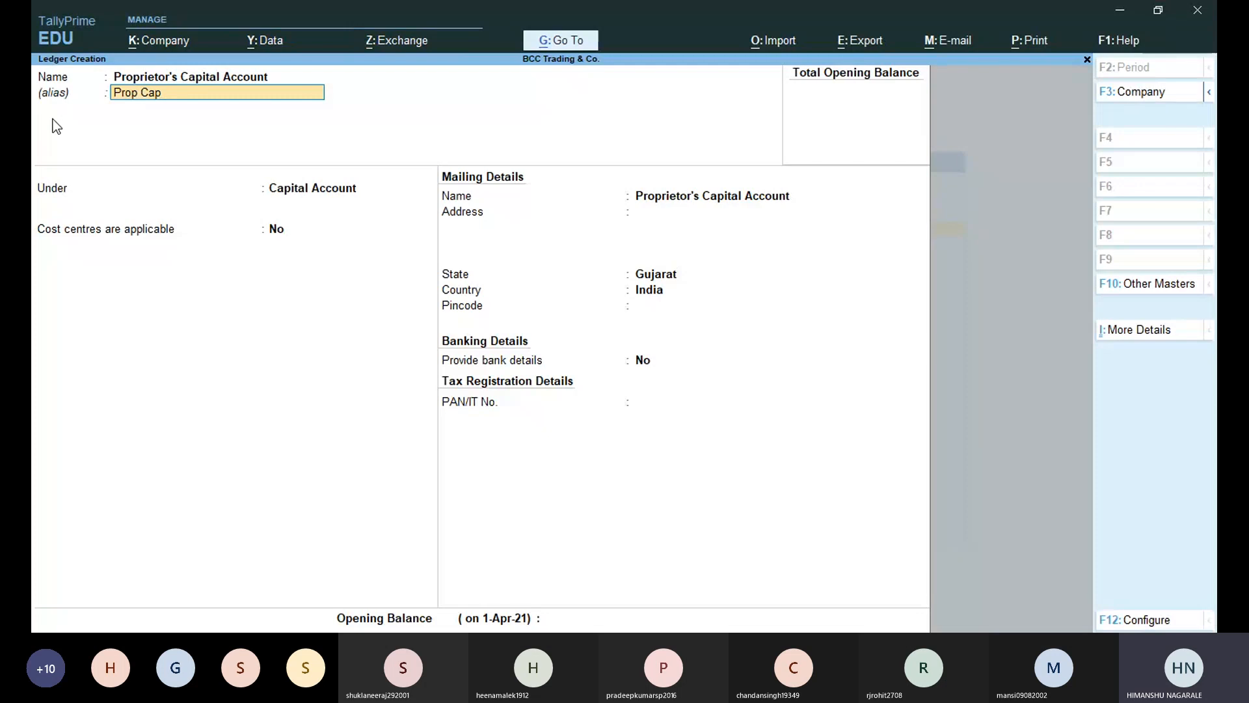
pyautogui.press('Return')
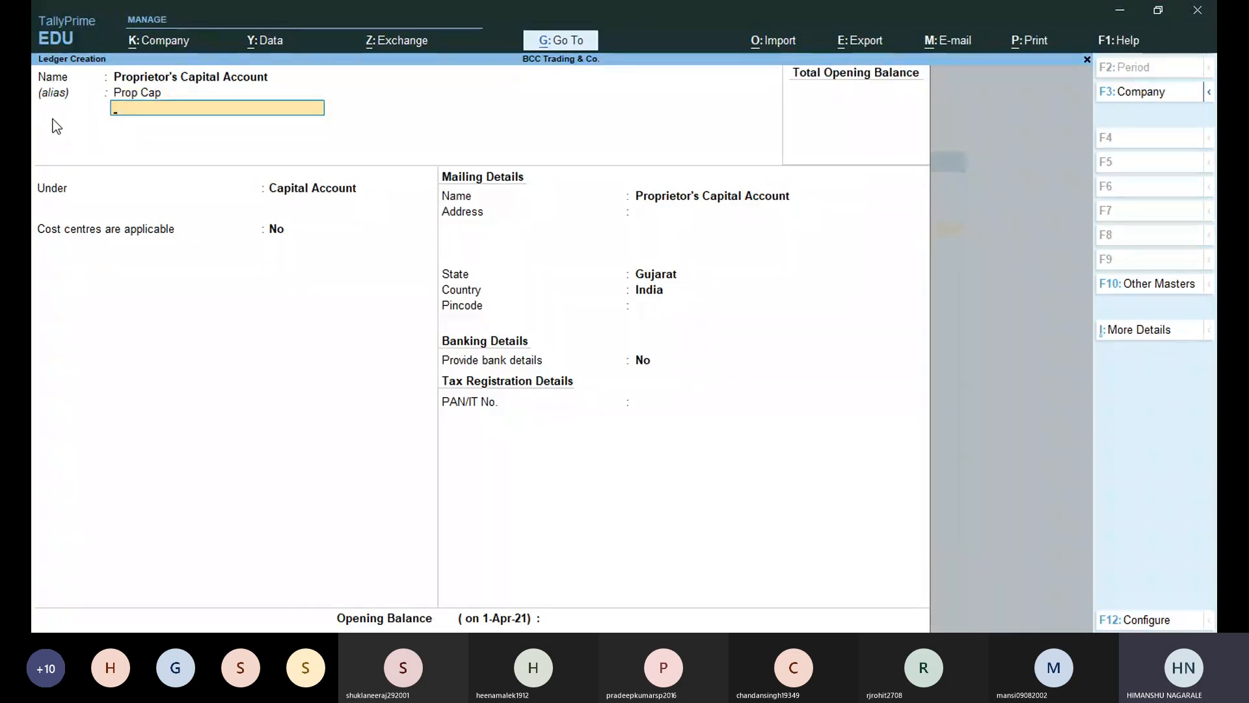
# Leave the second alias line blank and move on to the Under group list.
pyautogui.press('Return')
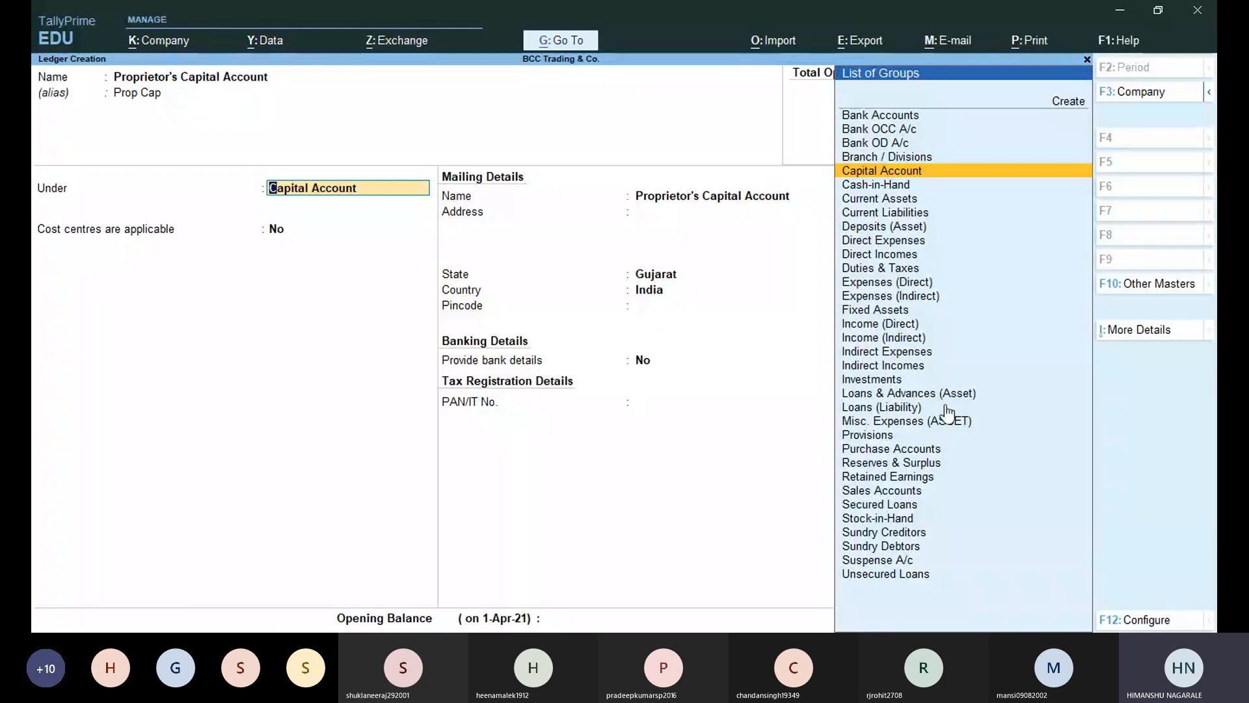
# Set the group to Bank Accounts, then back out of the bank details to the Under field.
pyautogui.press('Up')
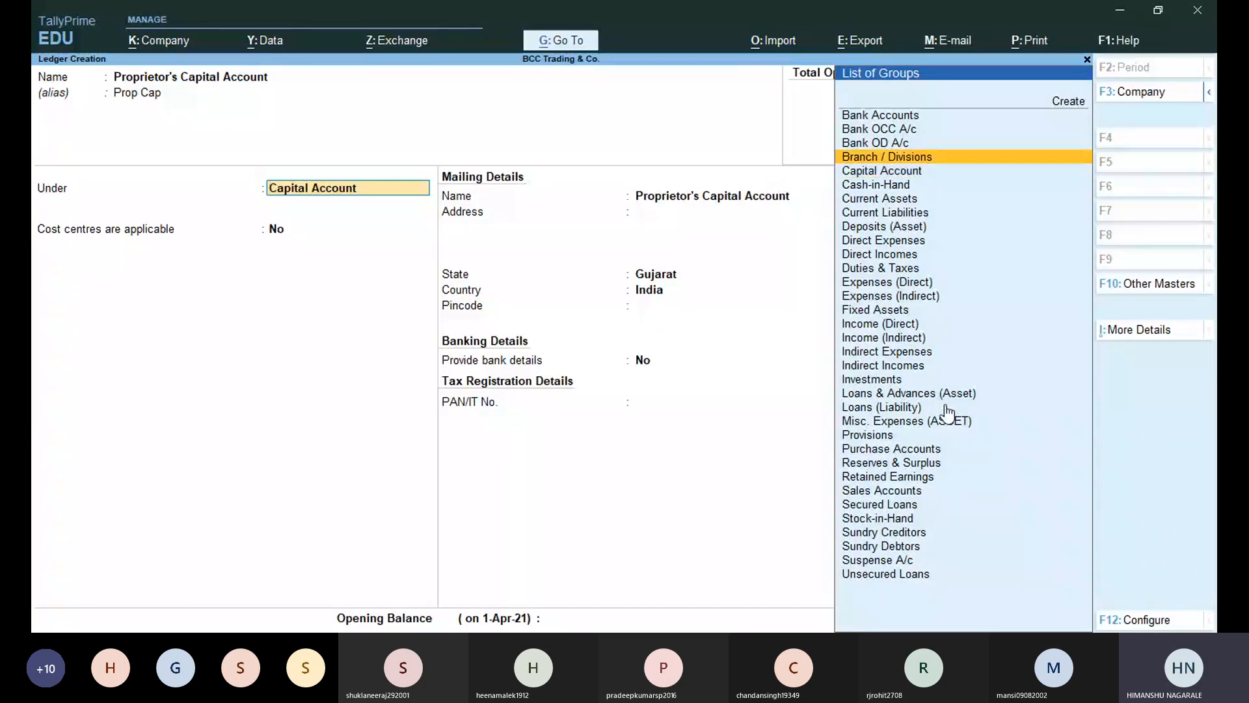
pyautogui.press('Up')
pyautogui.press('Up')
pyautogui.press('Up')
pyautogui.press('Return')
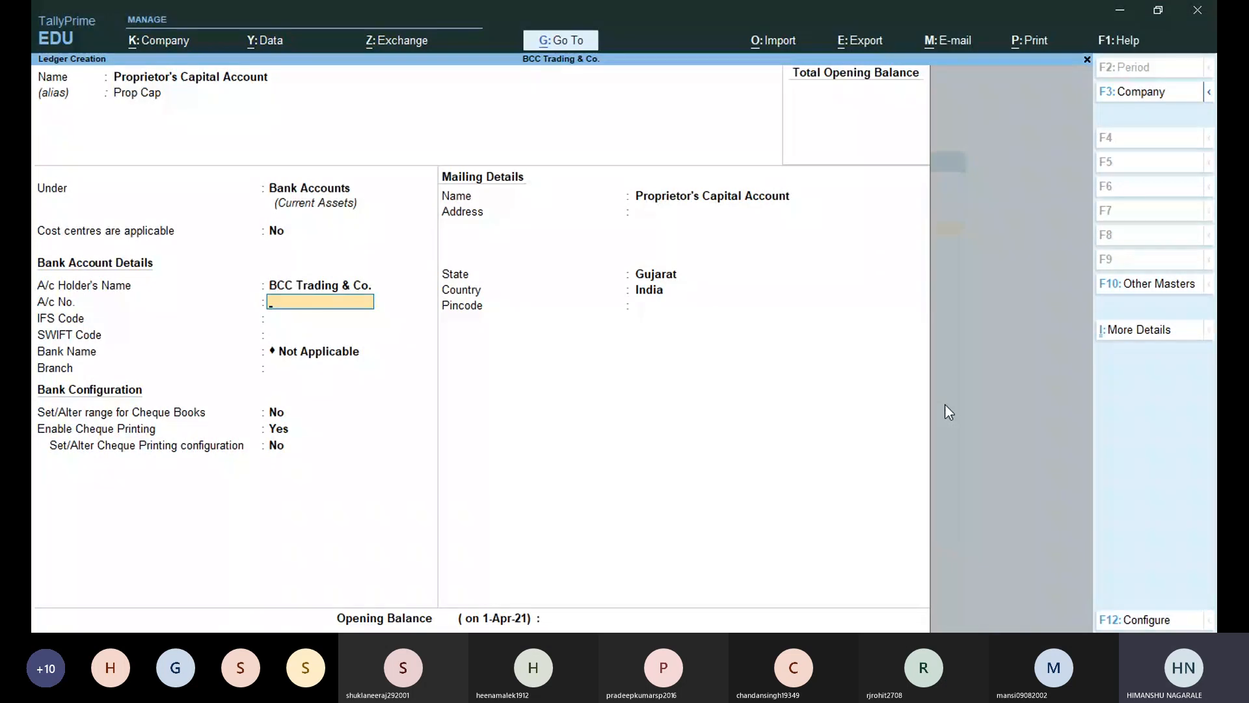
pyautogui.press('BackSpace')
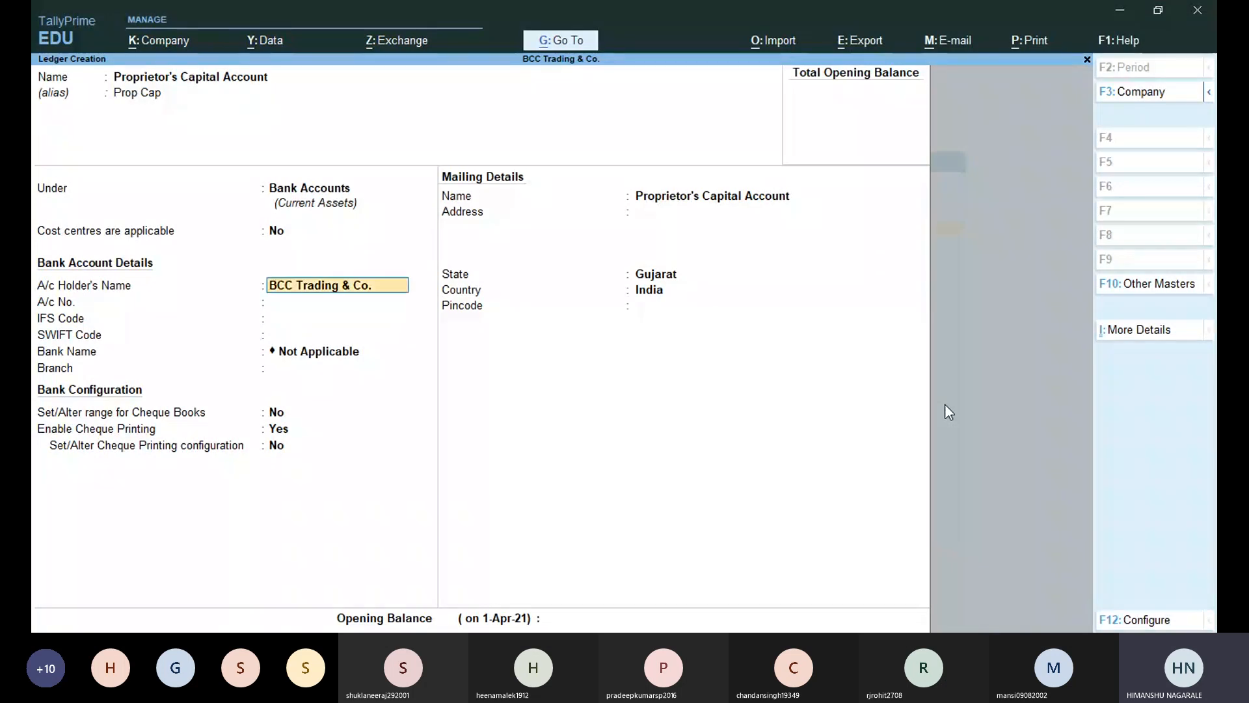
pyautogui.press('BackSpace')
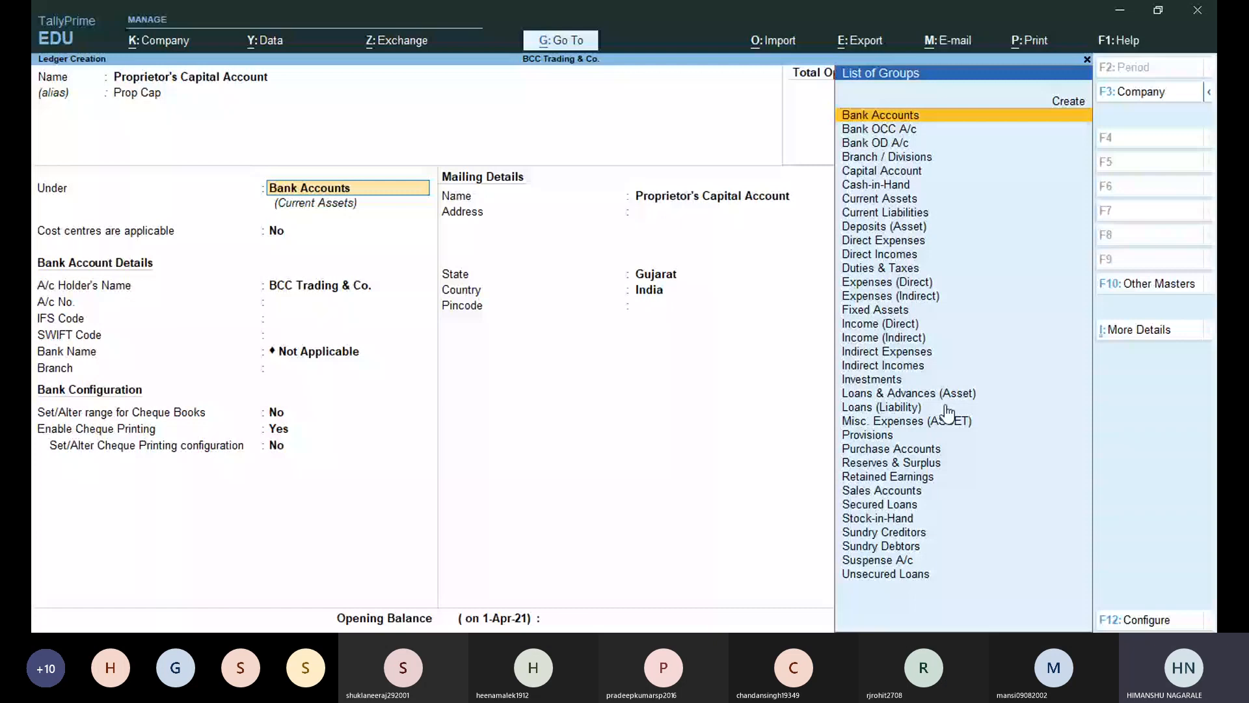
# Change the ledger's Under group back to Capital Account and bring up F12 Configuration.
pyautogui.write('cap')
pyautogui.press('Return')
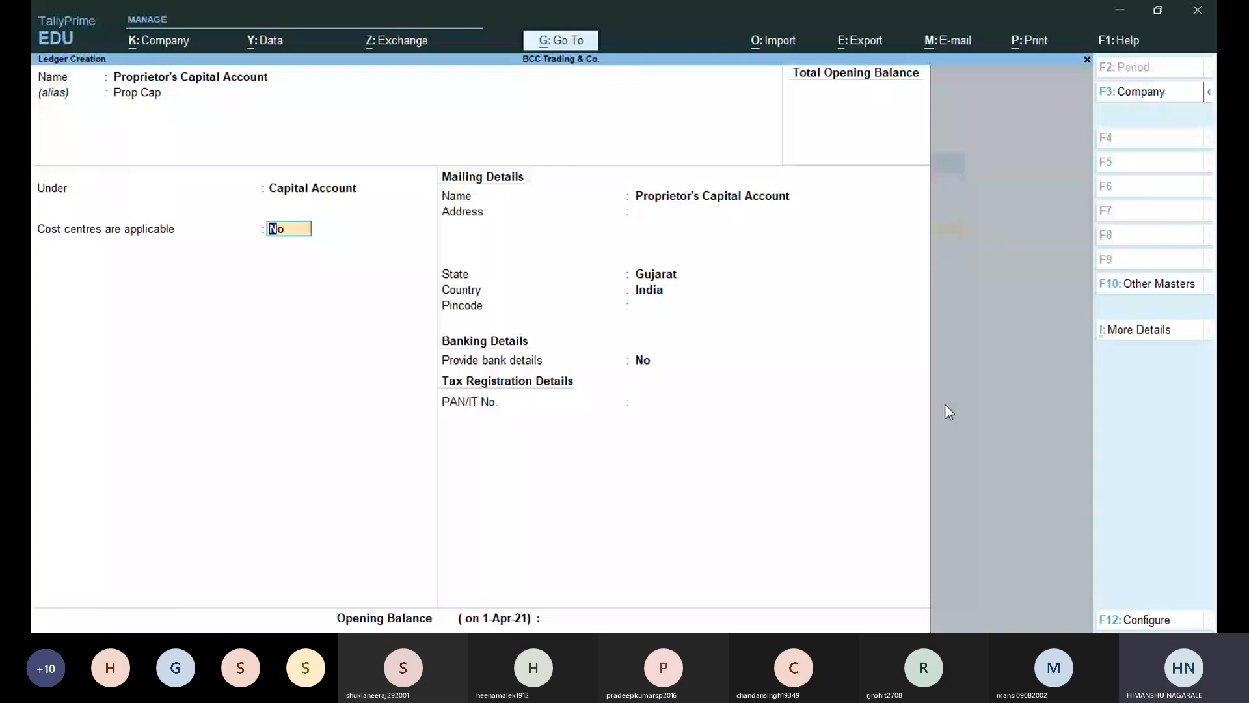
pyautogui.press('F12')
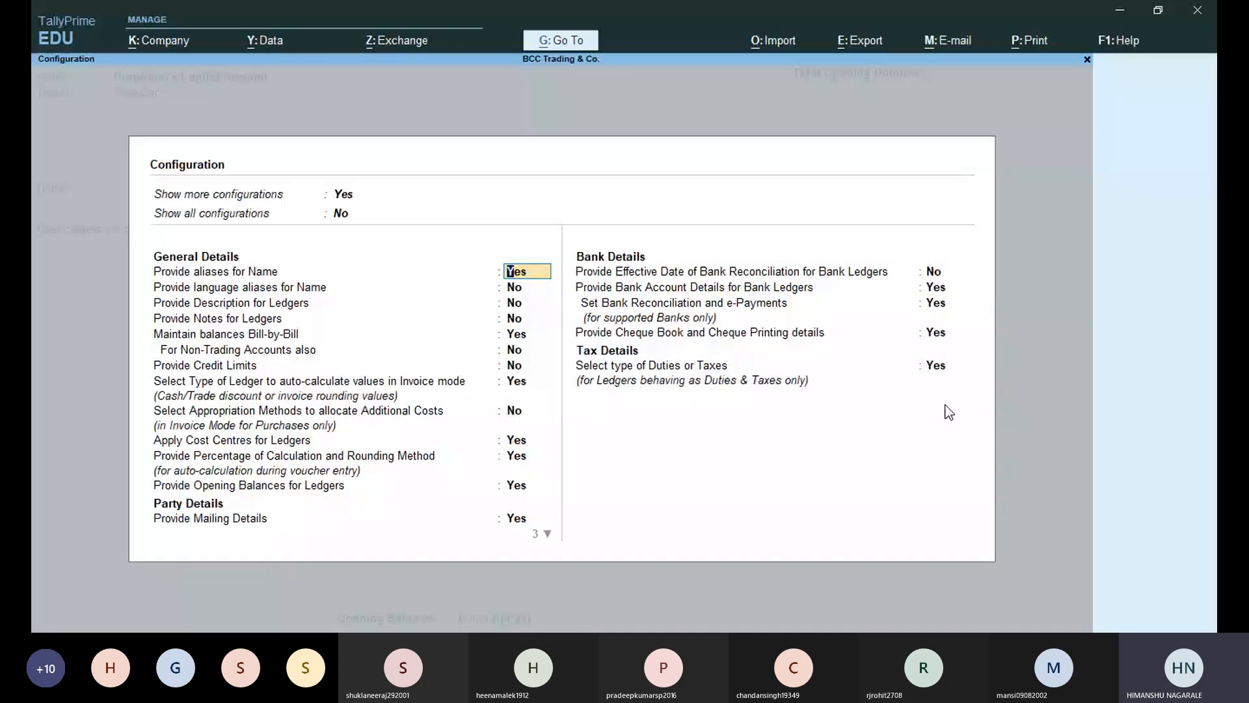
# Set Apply Cost Centres for Ledgers to No and accept the Configuration.
pyautogui.press('Down')
pyautogui.press('Down')
pyautogui.press('Down')
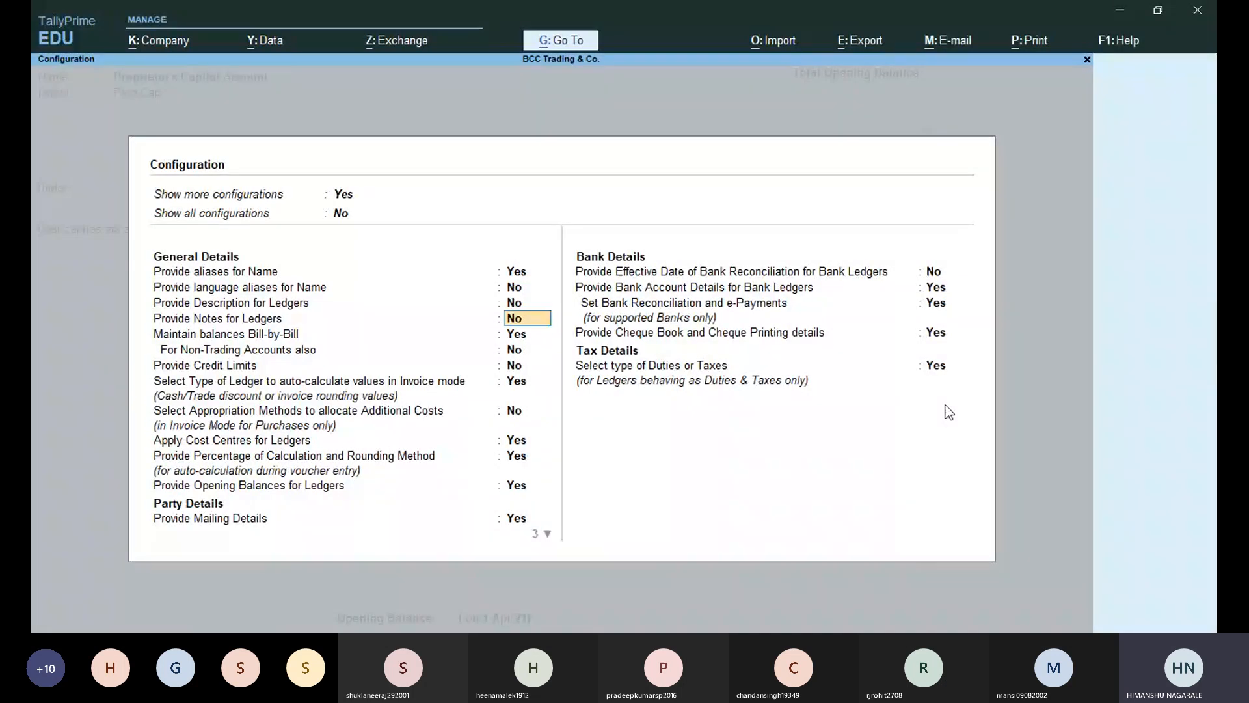
pyautogui.press('Down')
pyautogui.press('Down')
pyautogui.press('Down')
pyautogui.press('Down')
pyautogui.press('Down')
pyautogui.press('Down')
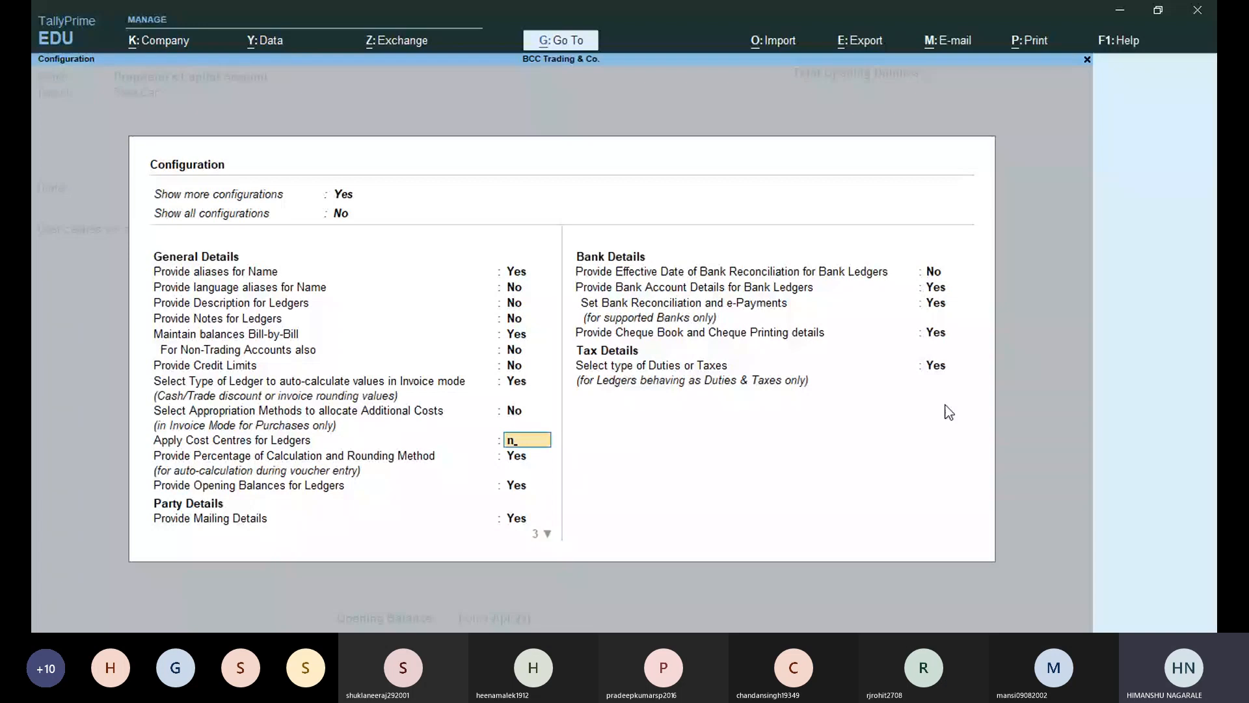
pyautogui.hotkey('ctrl', 'a')
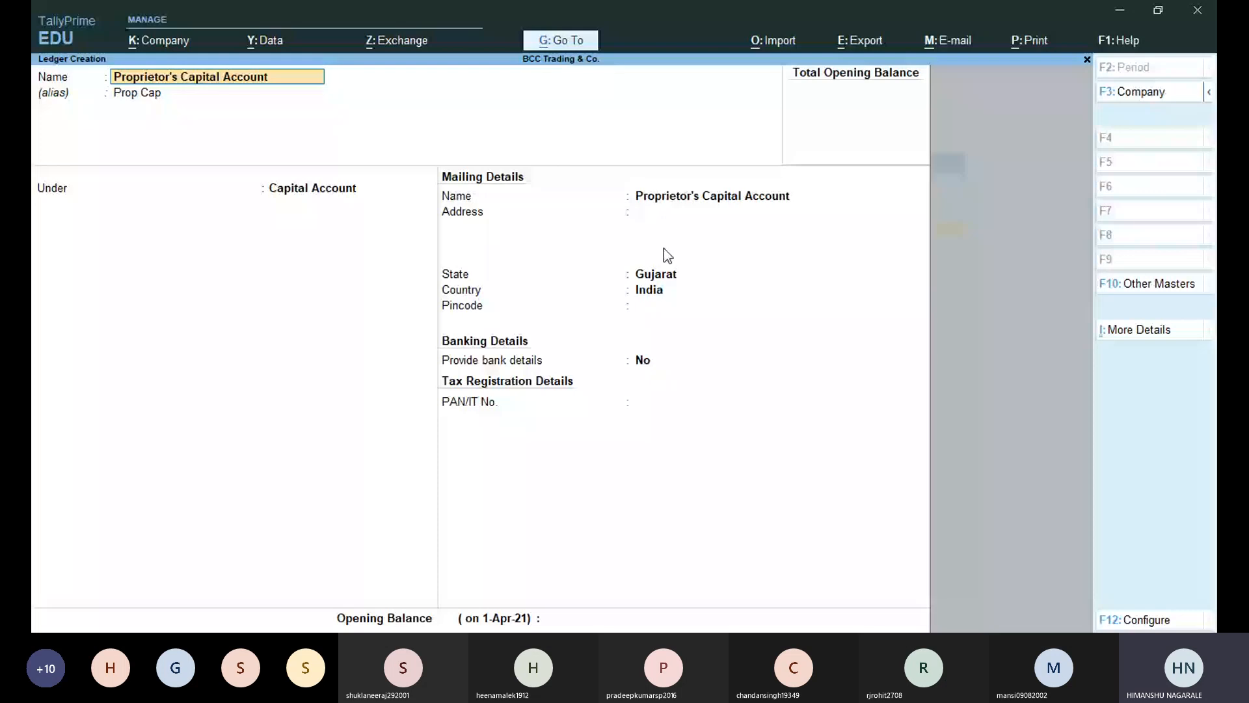
# Keep Gujarat as the state, enter pincode 390002, and set Provide bank details to Yes.
pyautogui.press('Return')
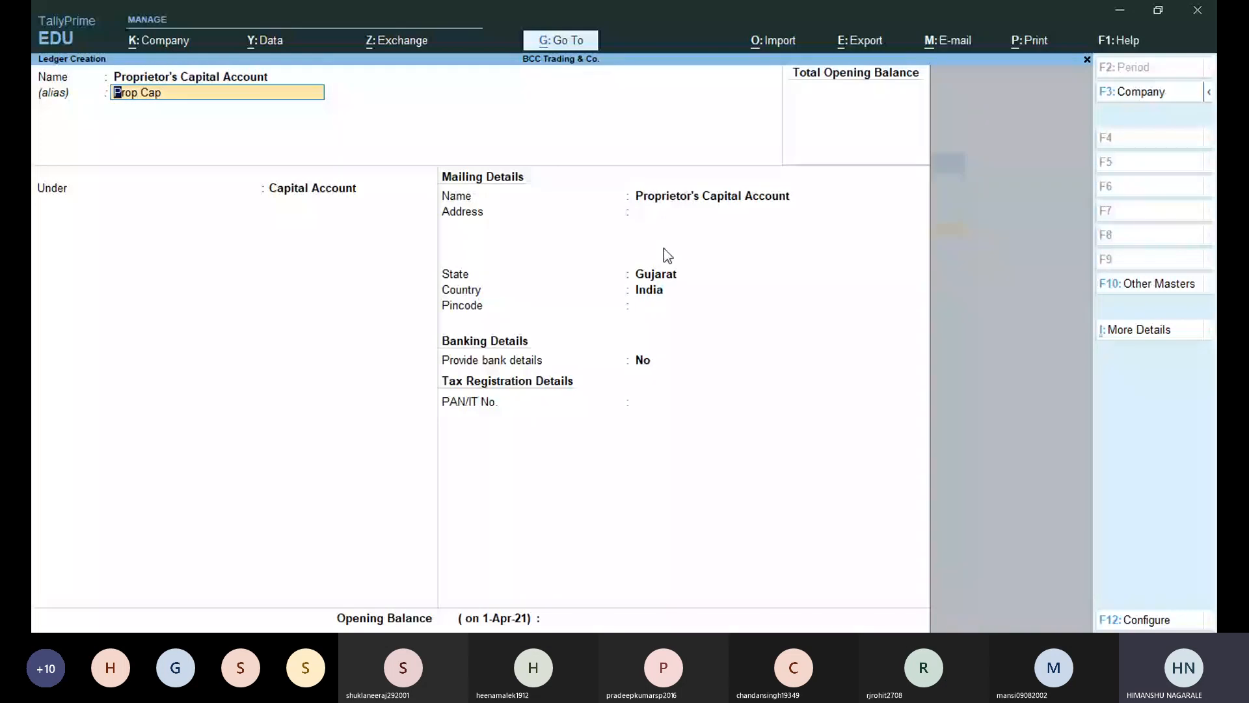
pyautogui.press('Return')
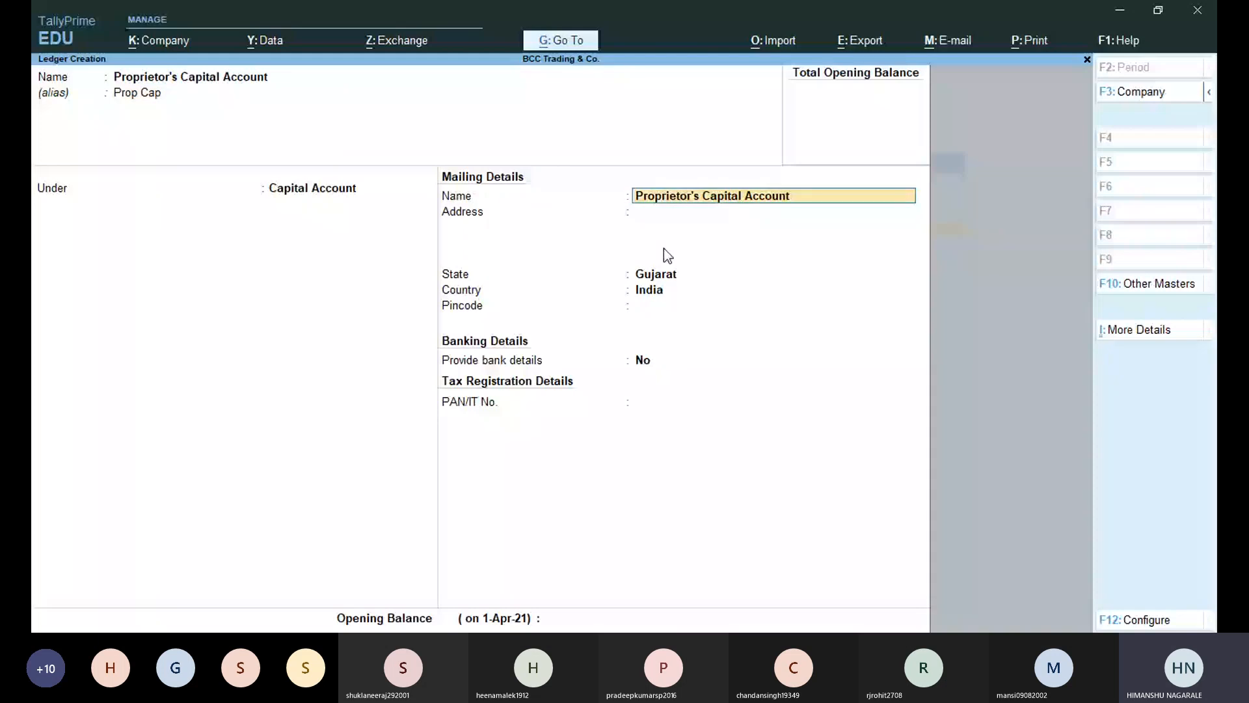
pyautogui.press('Return')
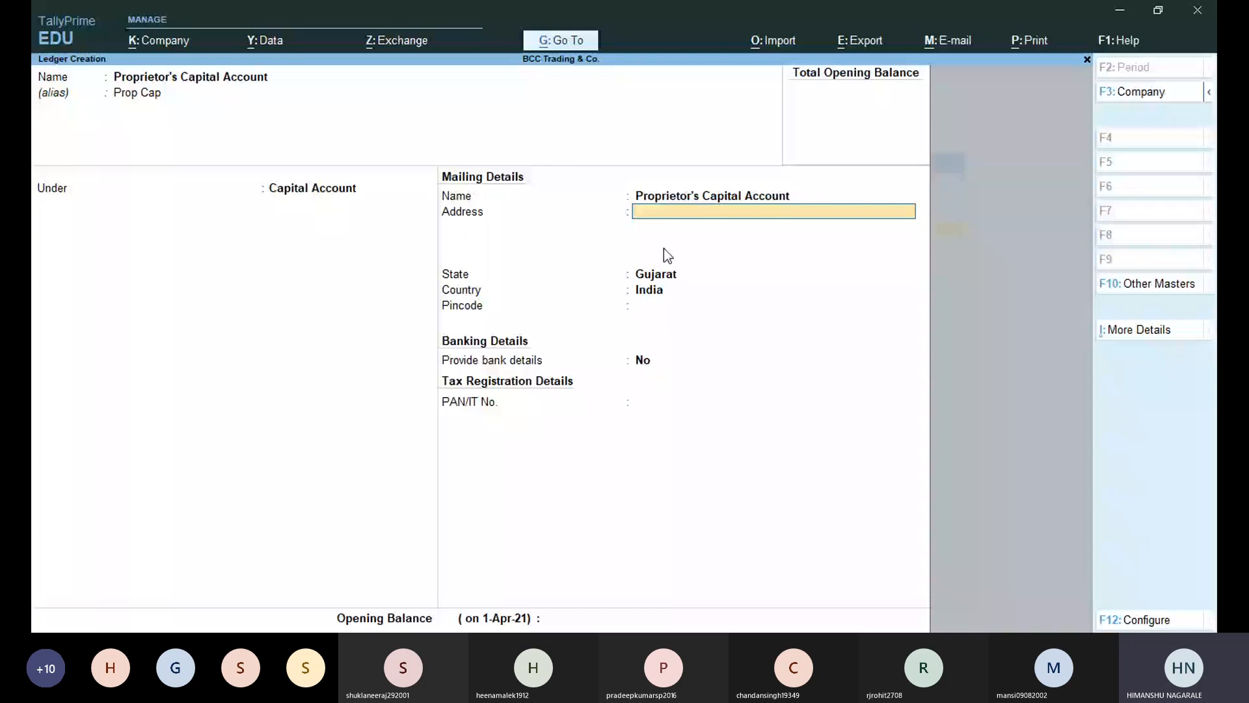
pyautogui.press('Return')
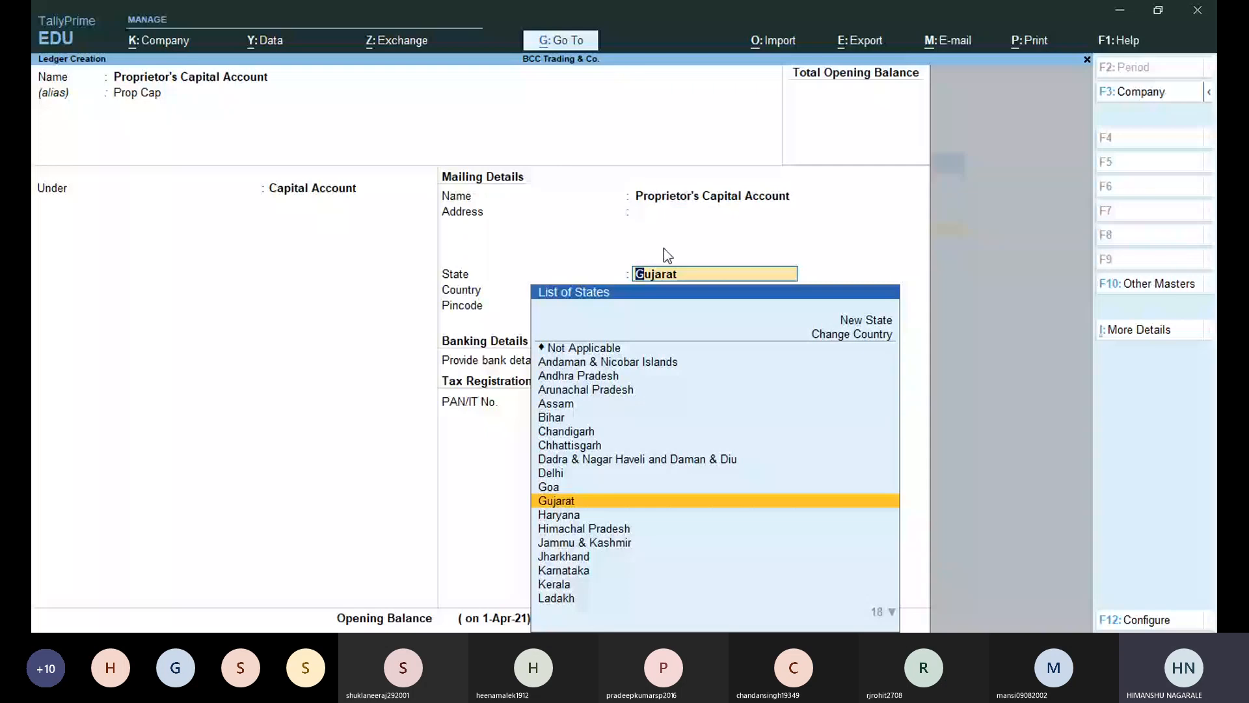
pyautogui.press('Return')
pyautogui.write('39')
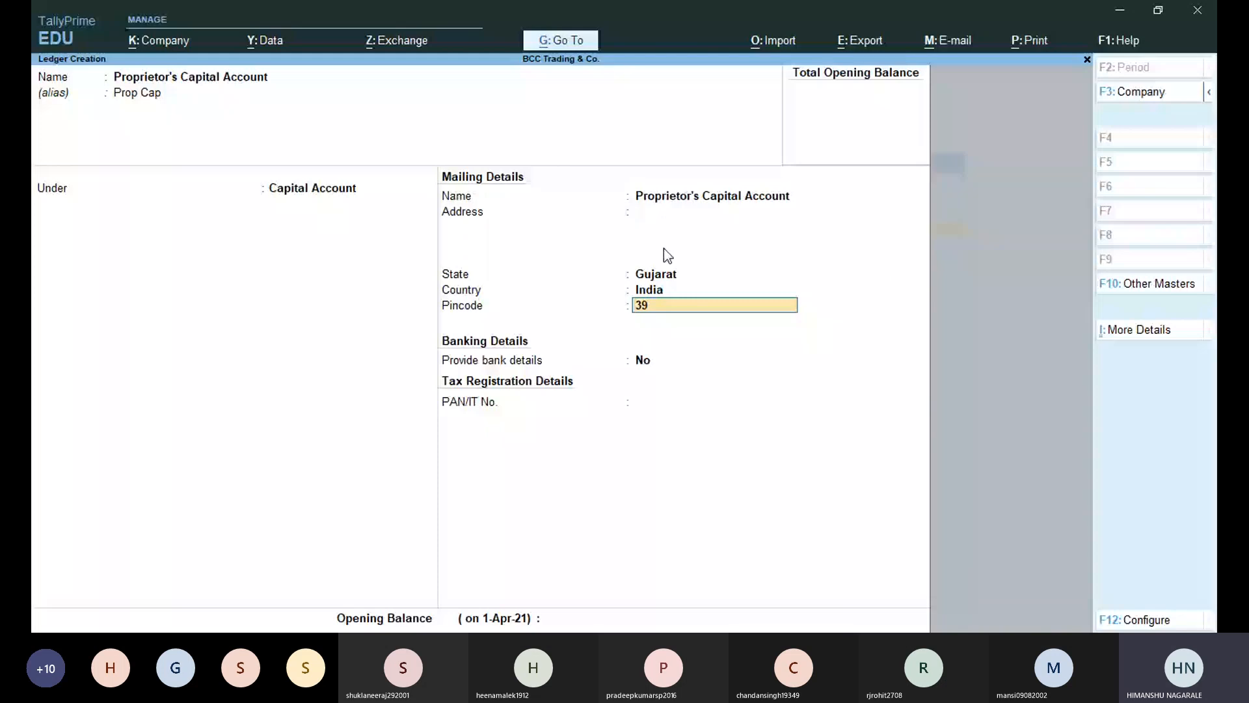
pyautogui.write('0002')
pyautogui.press('Return')
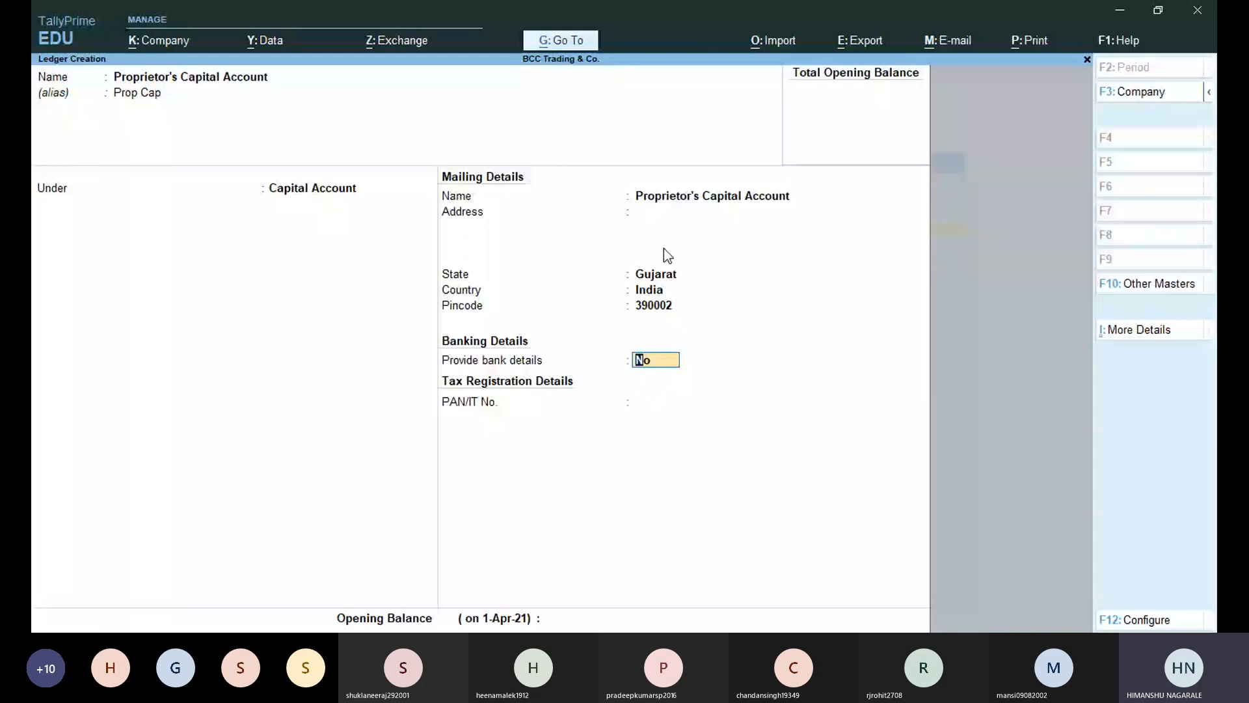
pyautogui.press('y')
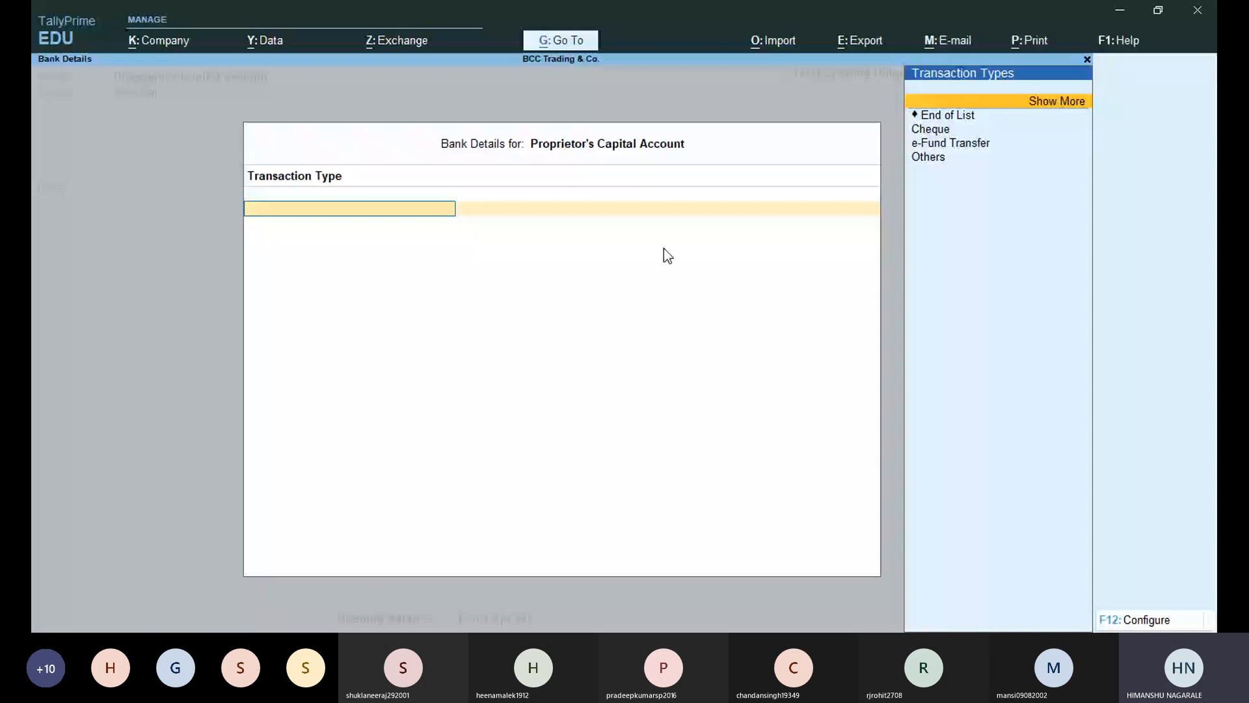
# Set the bank transaction type to Cheque crossed A/c Payee and return to the ledger form.
pyautogui.press('Return')
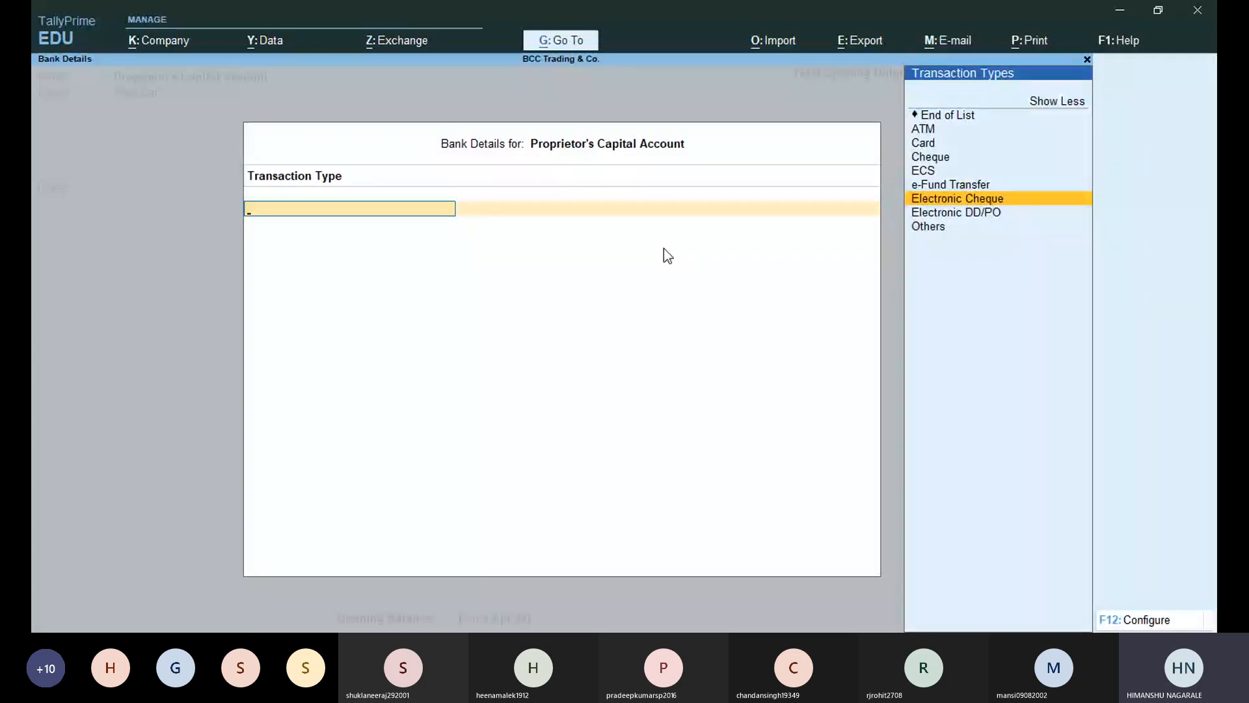
pyautogui.press('Up')
pyautogui.press('Up')
pyautogui.press('Up')
pyautogui.press('Return')
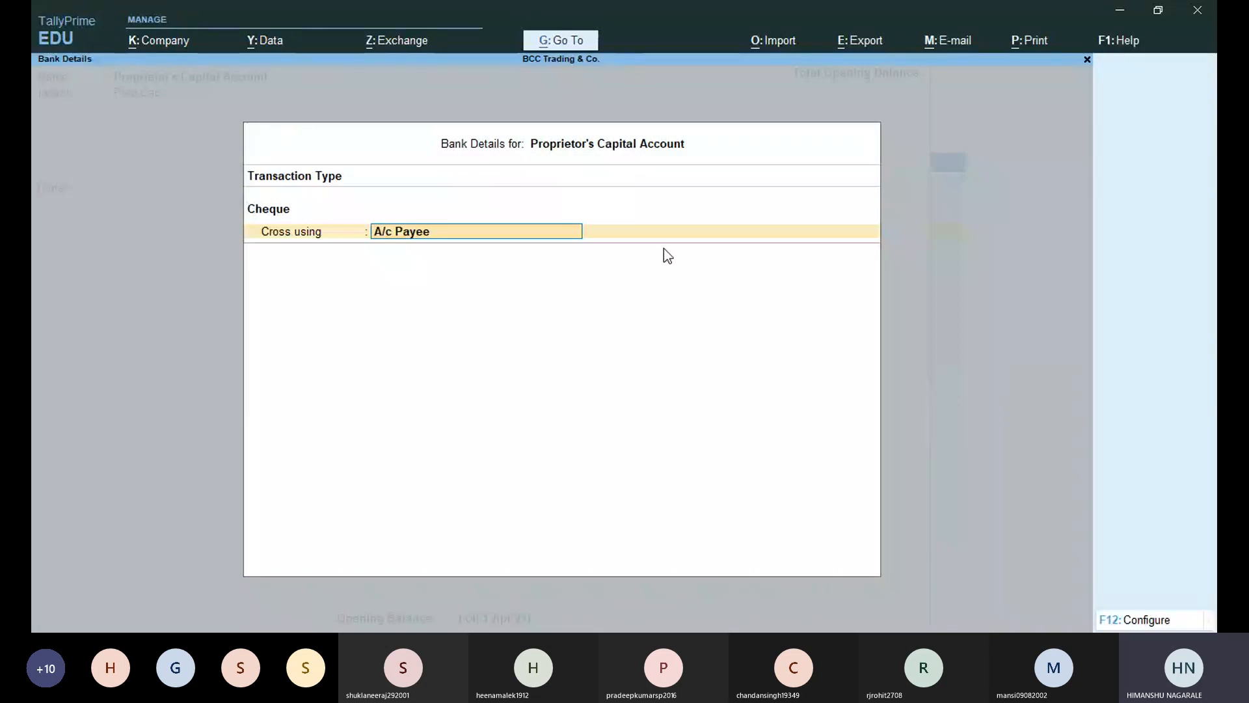
pyautogui.press('Return')
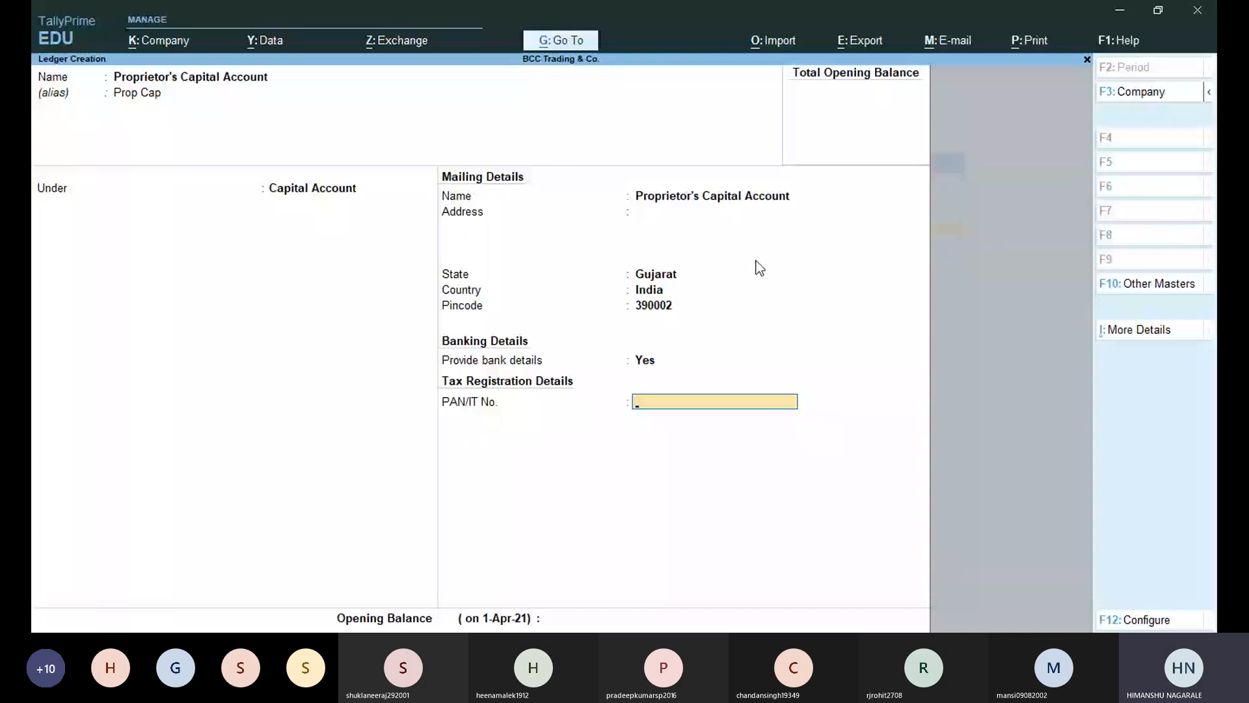
# Enter the proprietor's PAN number in the PAN/IT No. field.
pyautogui.press('Return')
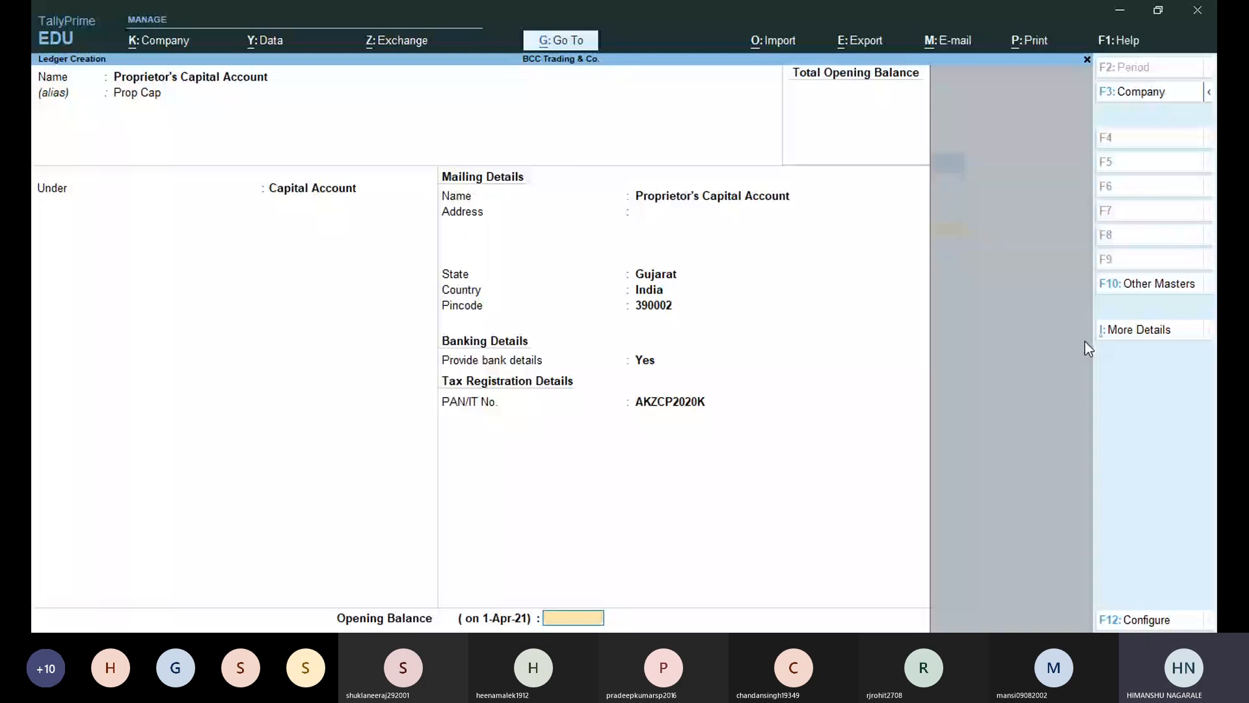
# Save the Proprietor's Capital Account ledger and open Chart of Accounts from the Gateway of Tally.
pyautogui.hotkey('alt', 'c')
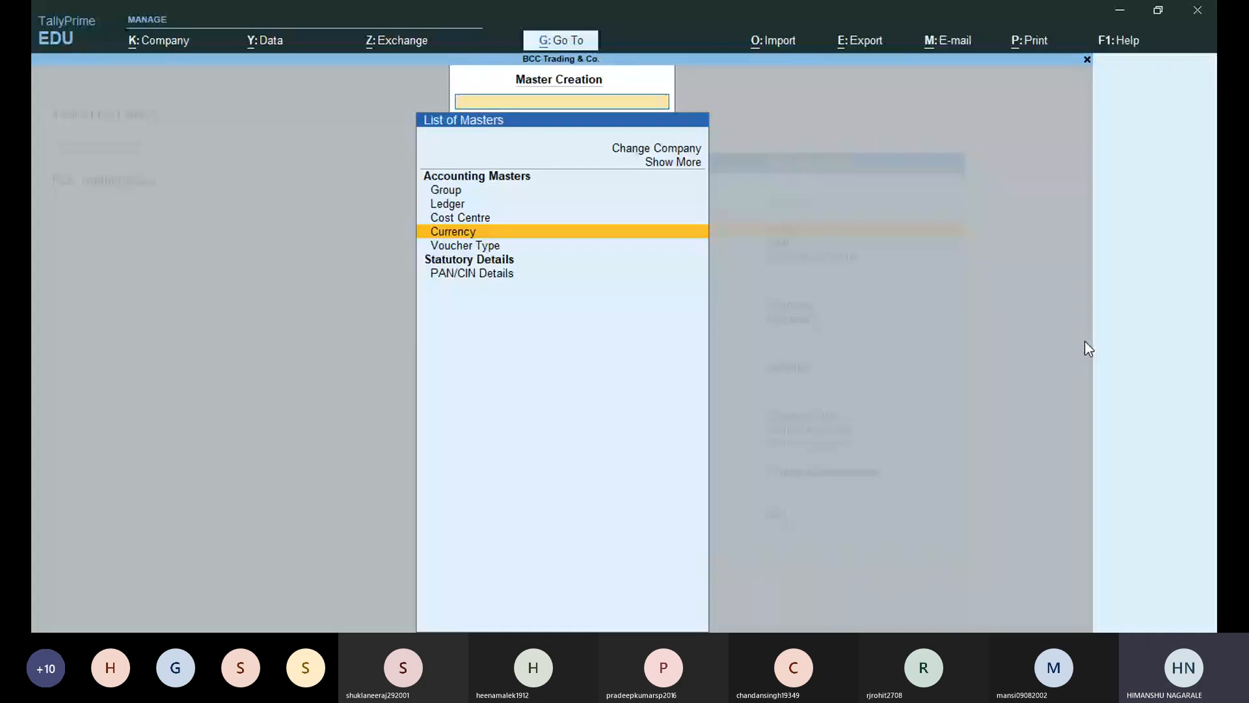
pyautogui.press('Up')
pyautogui.press('Up')
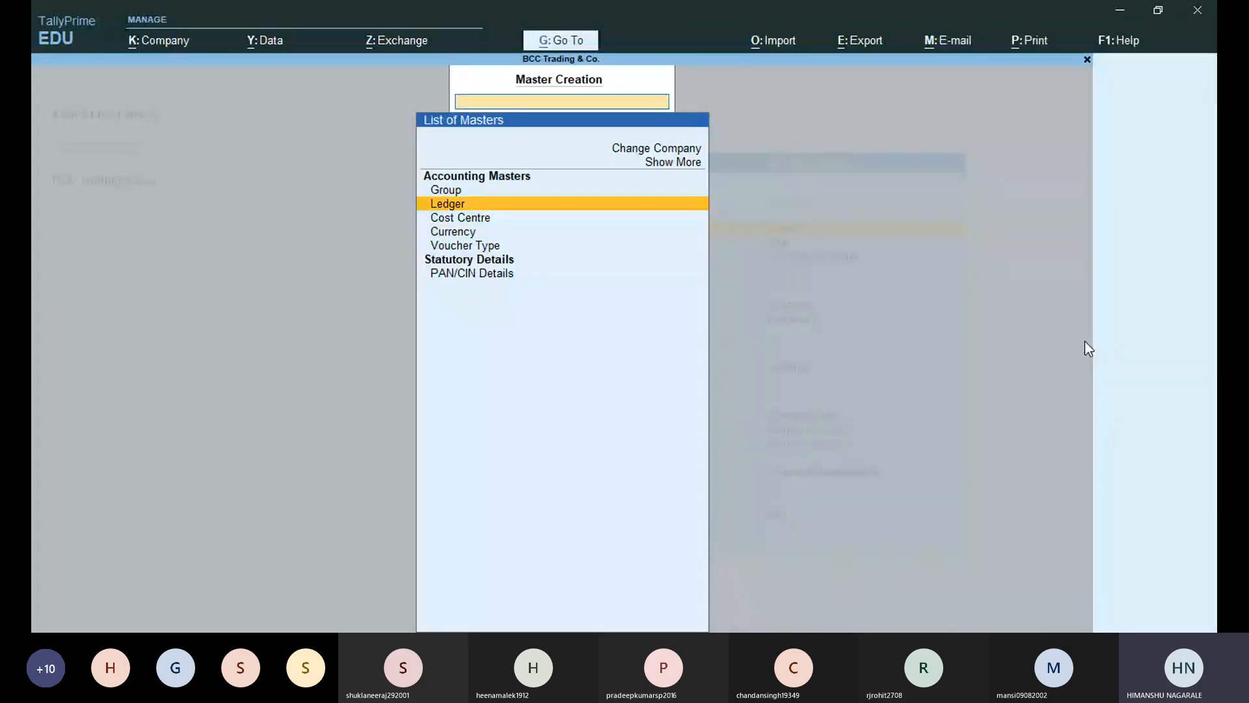
pyautogui.press('Escape')
pyautogui.press('Escape')
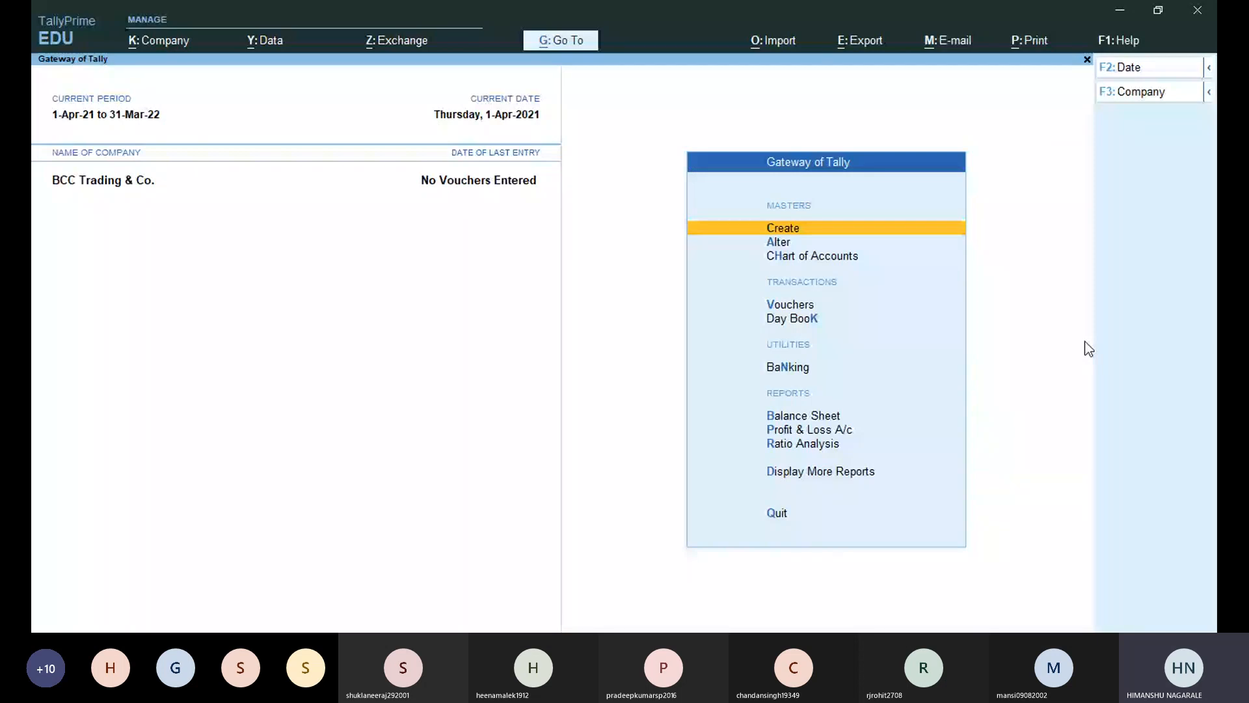
pyautogui.press('h')
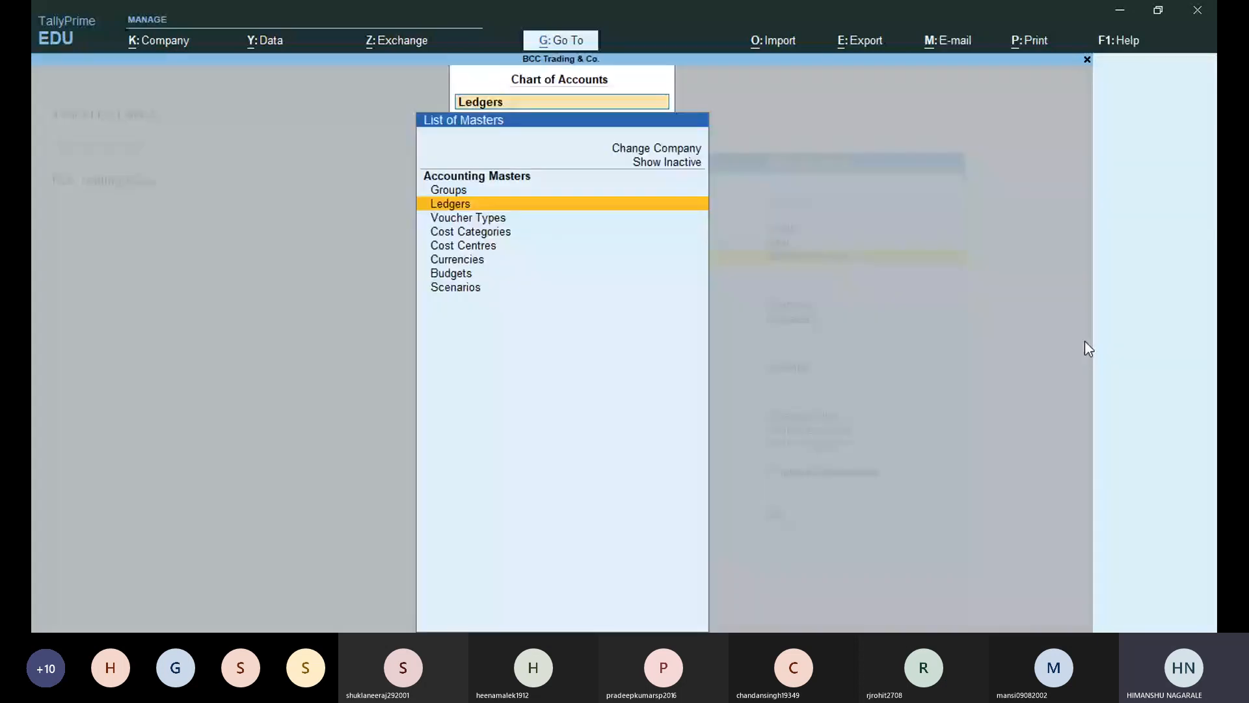
# Open the List of Ledgers and move down to the Proprietor's Capital Account entry.
pyautogui.press('Return')
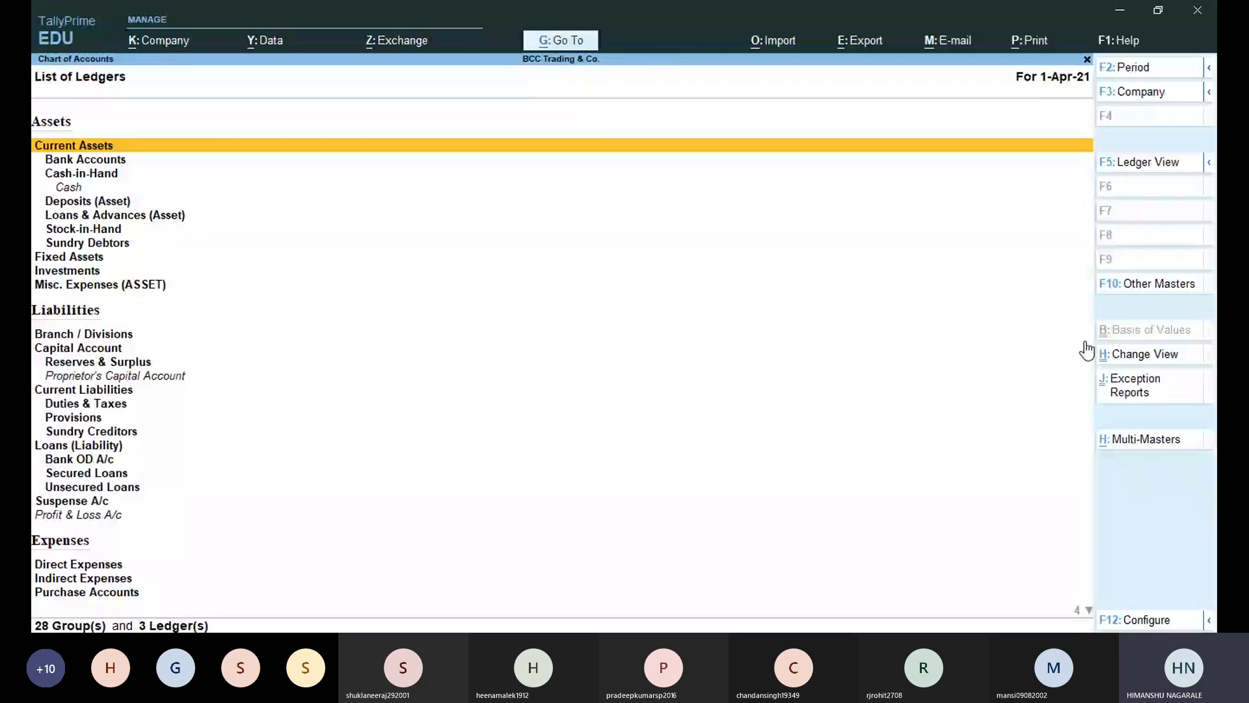
pyautogui.press('Down')
pyautogui.press('Down')
pyautogui.press('Down')
pyautogui.press('Down')
pyautogui.press('Down')
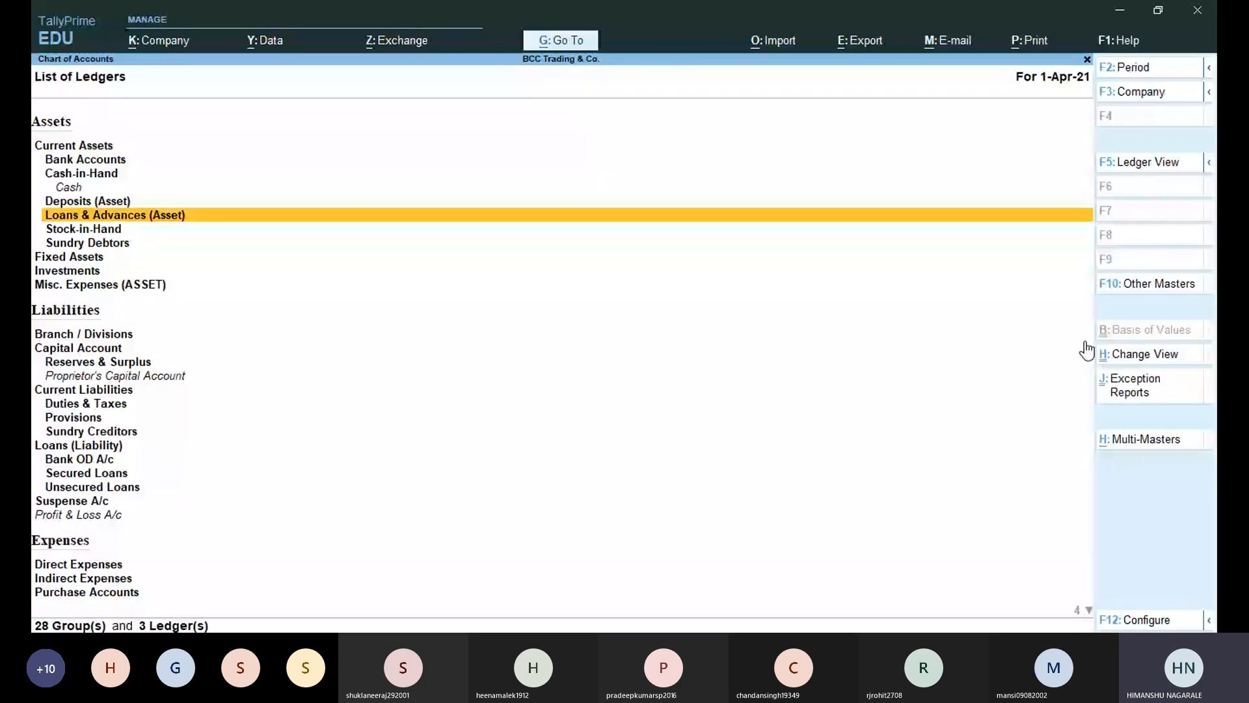
pyautogui.press('Down')
pyautogui.press('Down')
pyautogui.press('Down')
pyautogui.press('Down')
pyautogui.press('Down')
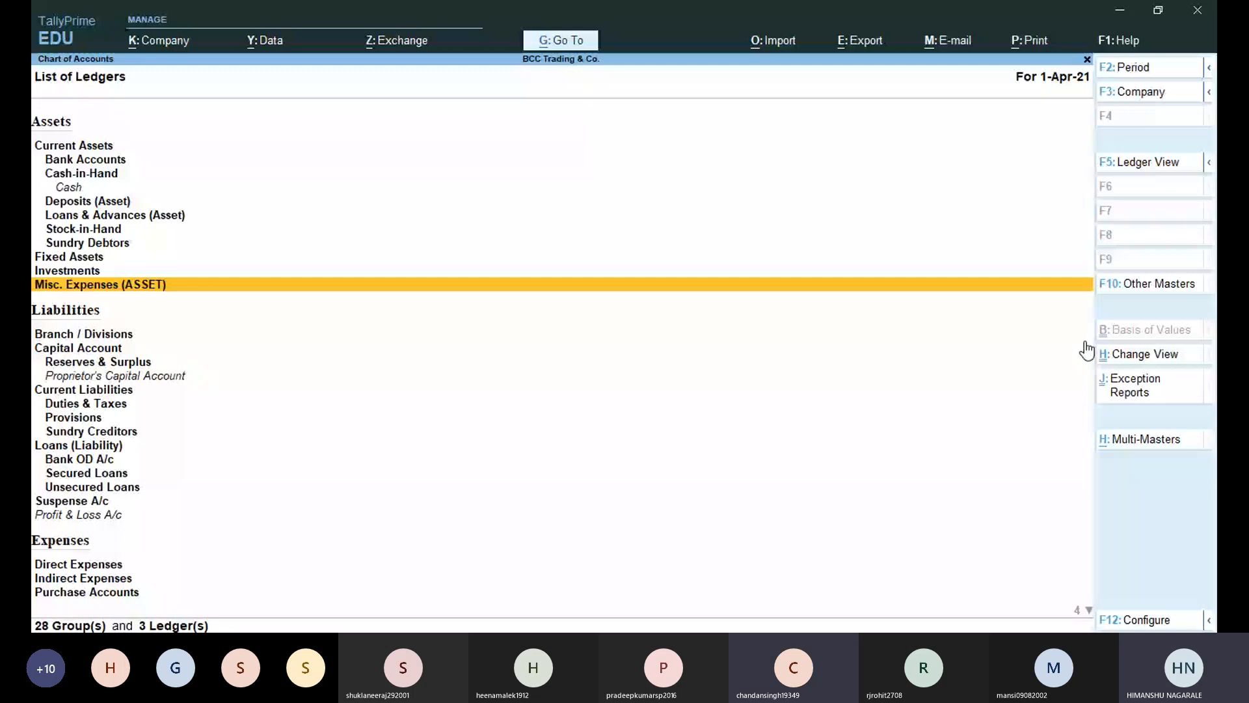
pyautogui.press('Down')
pyautogui.press('Down')
pyautogui.press('Down')
pyautogui.press('Down')
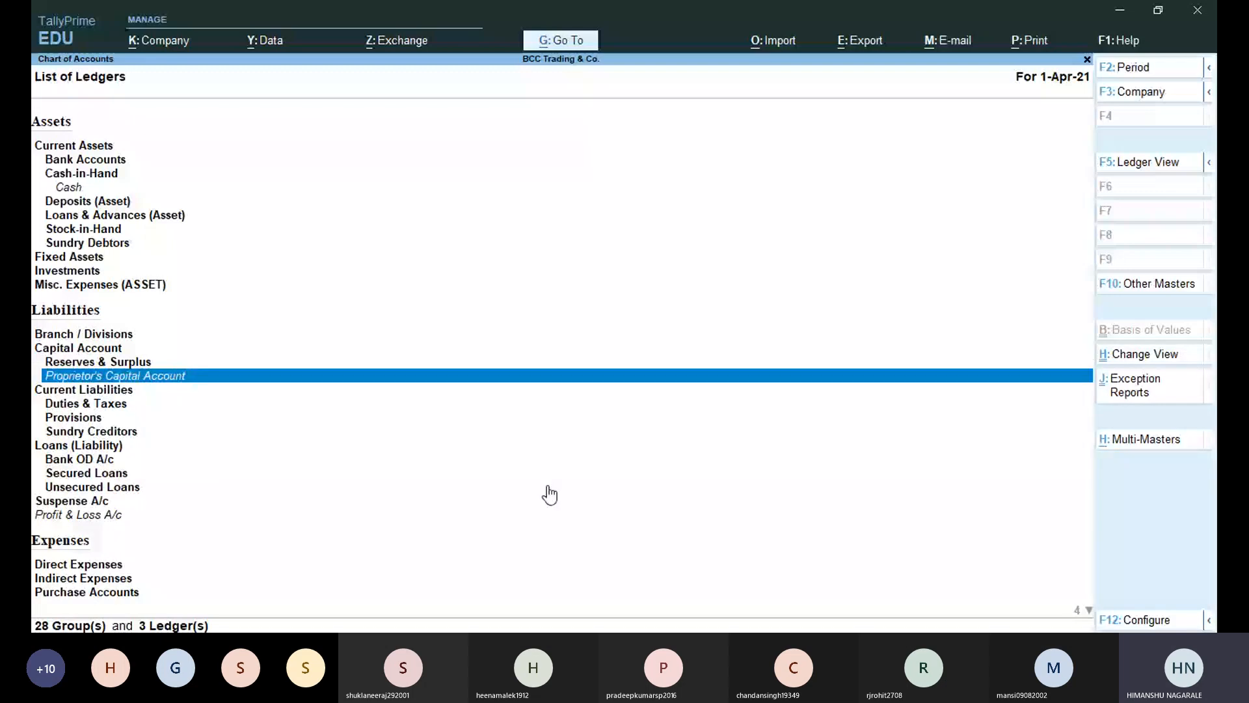
pyautogui.press('Down')
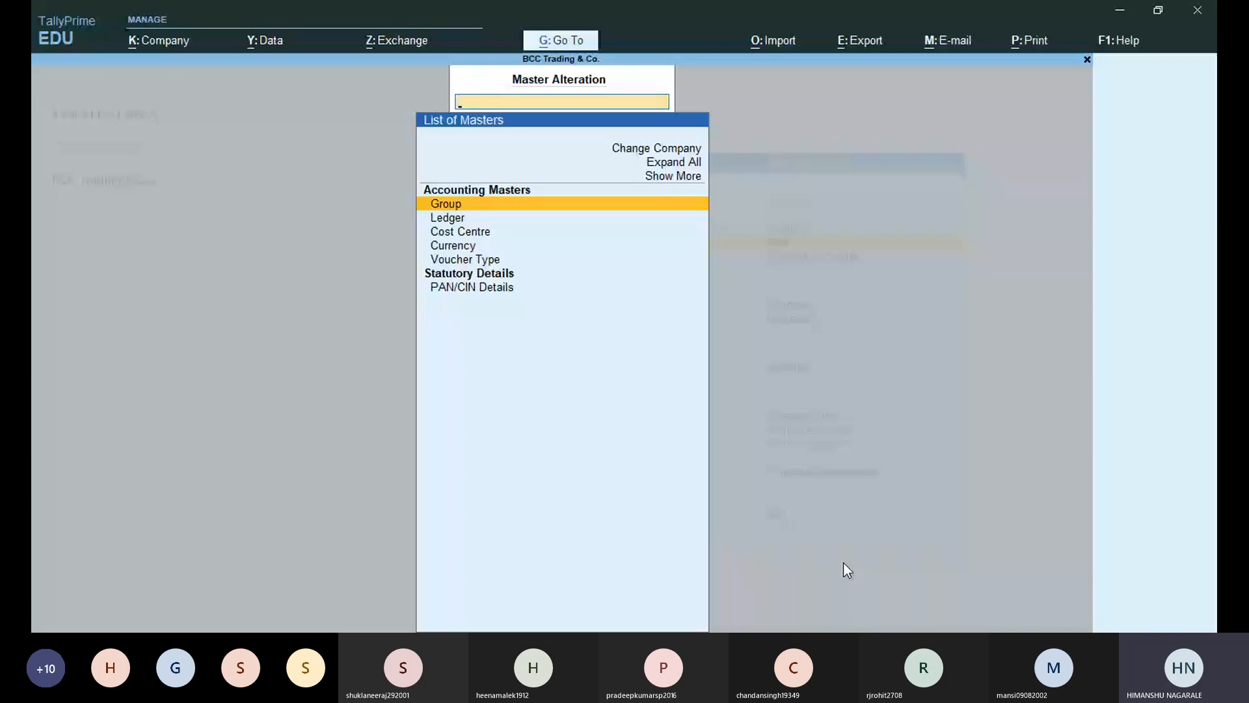
# Open Proprietor's Capital Account in ledger alteration, close it unchanged, and return to the Gateway of Tally.
pyautogui.press('Down')
pyautogui.press('Return')
pyautogui.press('Down')
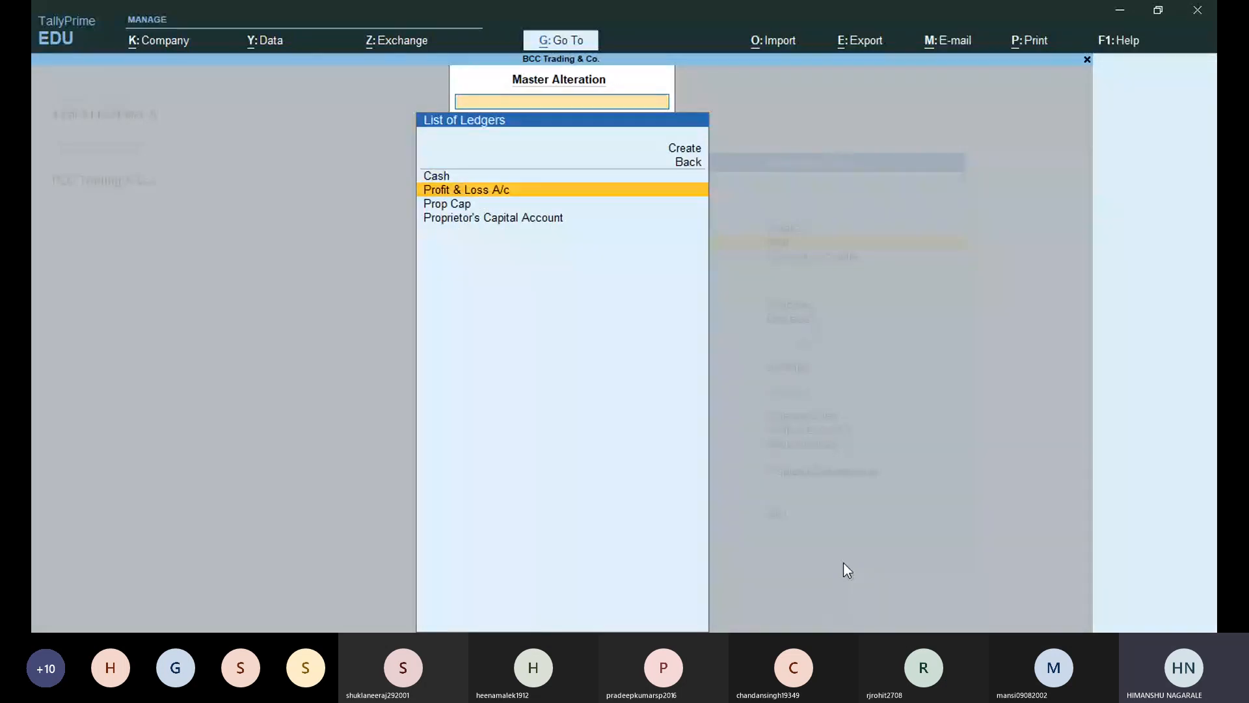
pyautogui.press('Down')
pyautogui.press('Down')
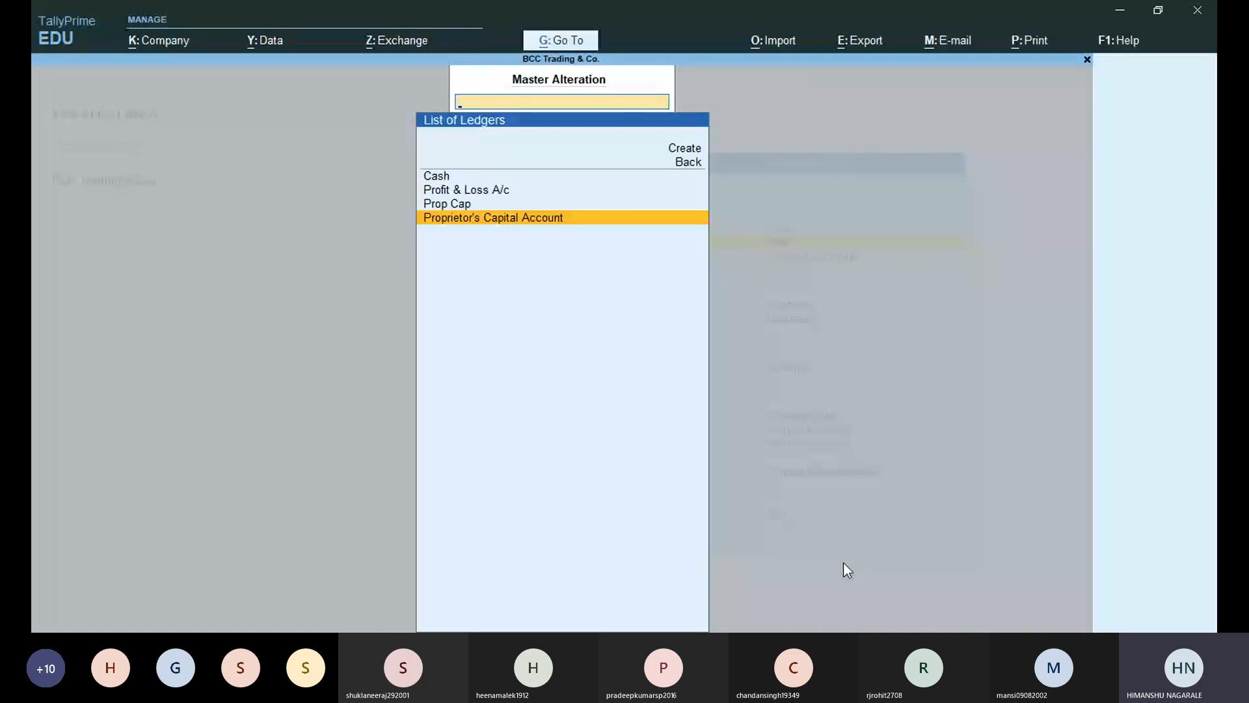
pyautogui.press('Up')
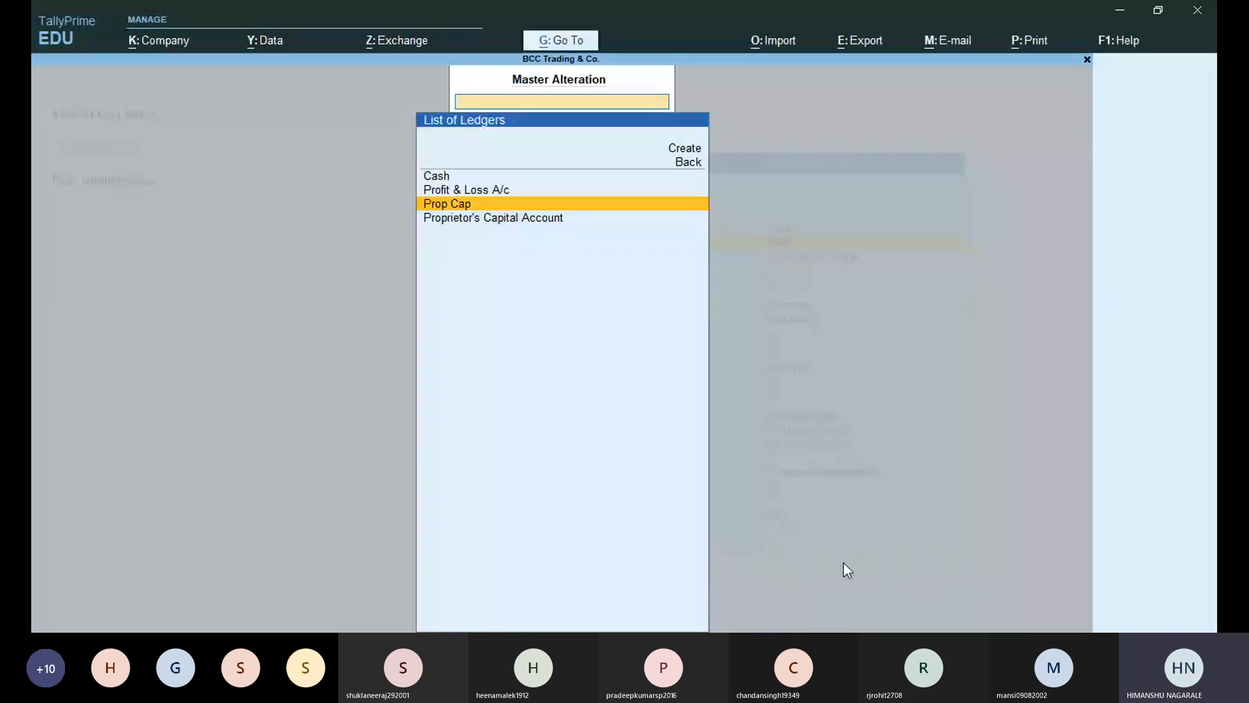
pyautogui.press('Return')
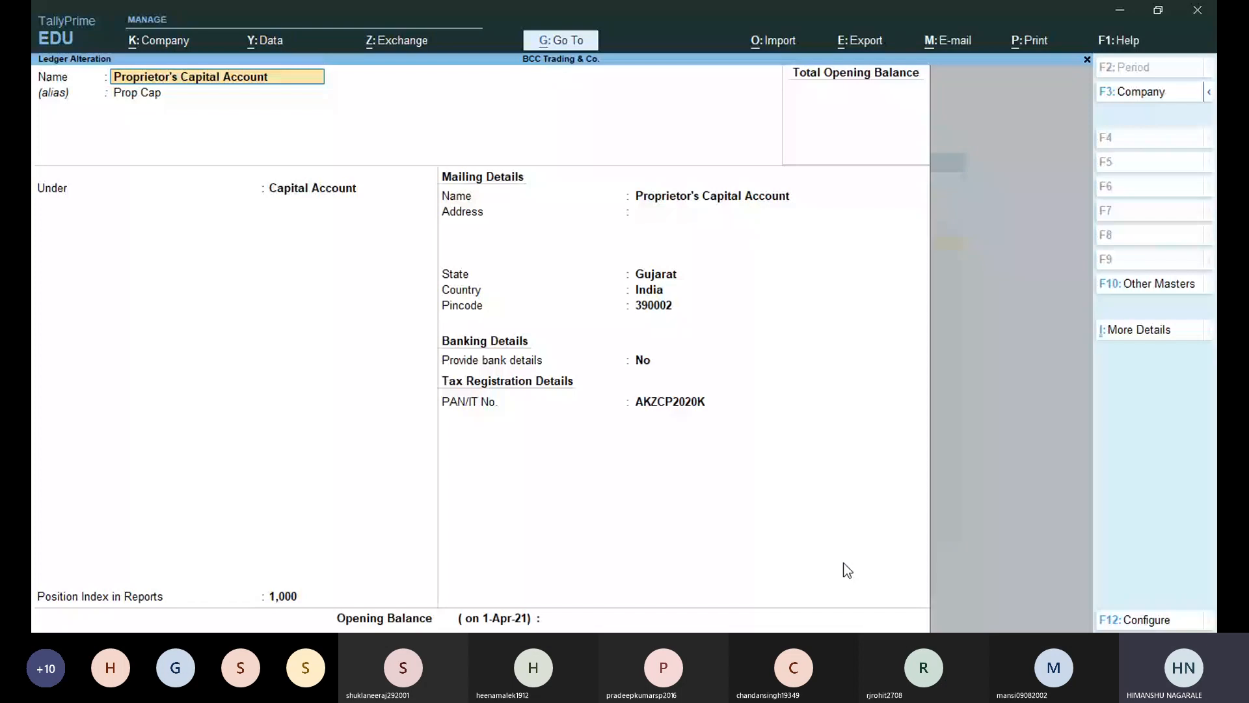
pyautogui.press('Escape')
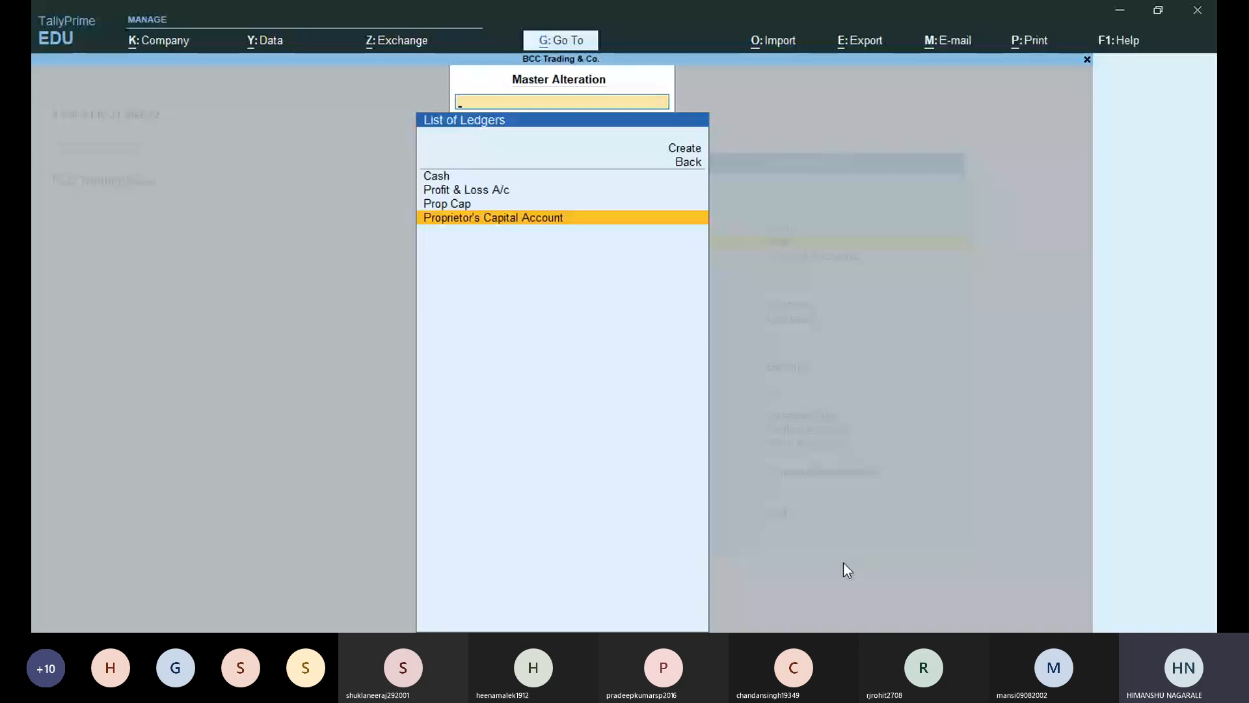
pyautogui.press('BackSpace')
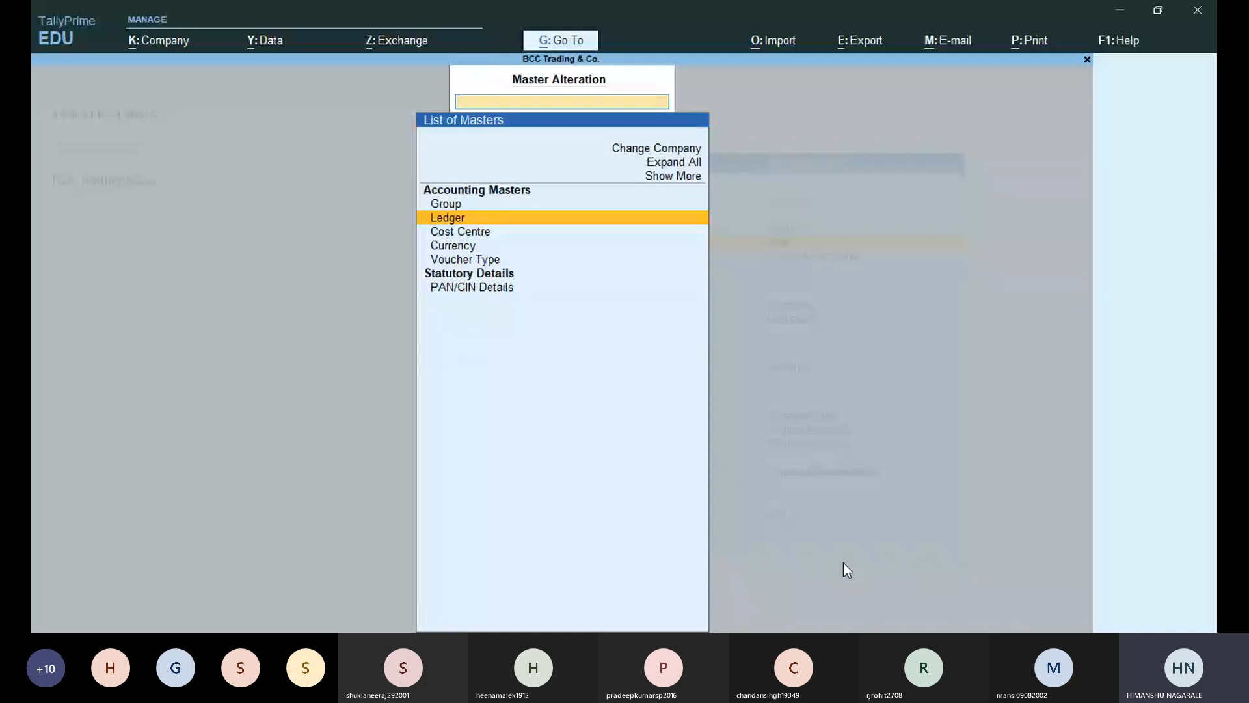
pyautogui.press('Escape')
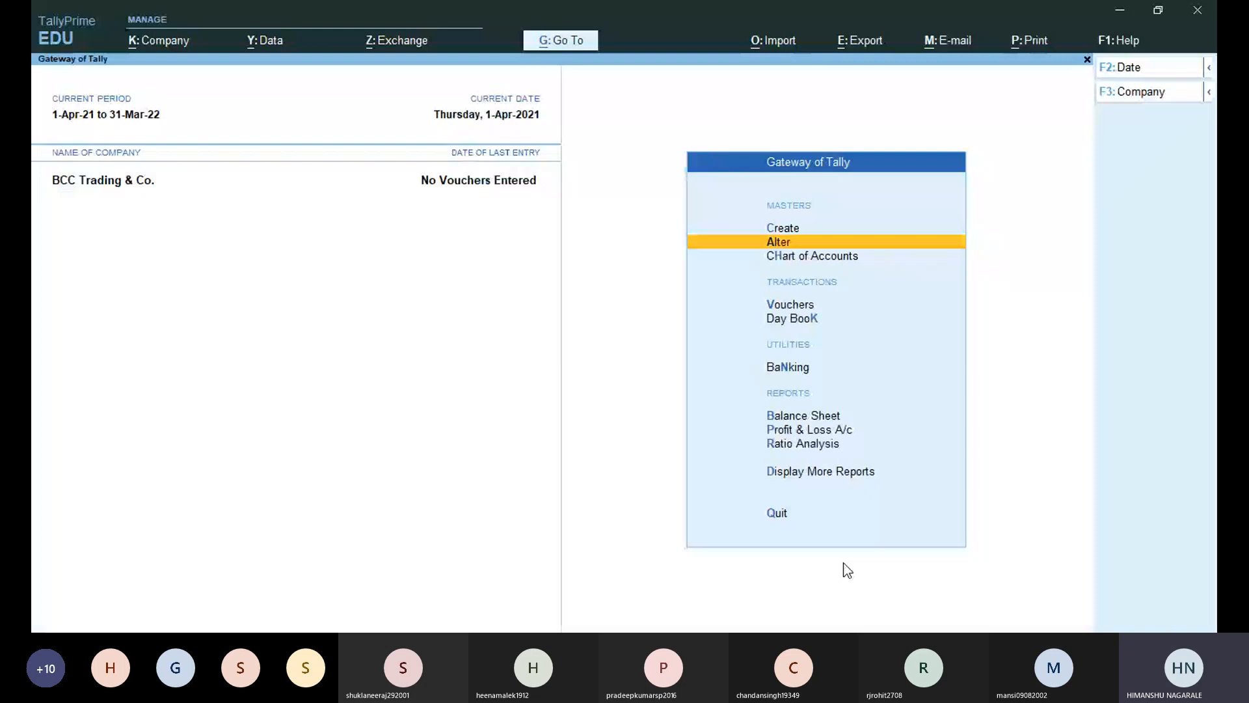
# Start a new ledger and name it 'Drawing Account'.
pyautogui.press('c')
pyautogui.press('Return')
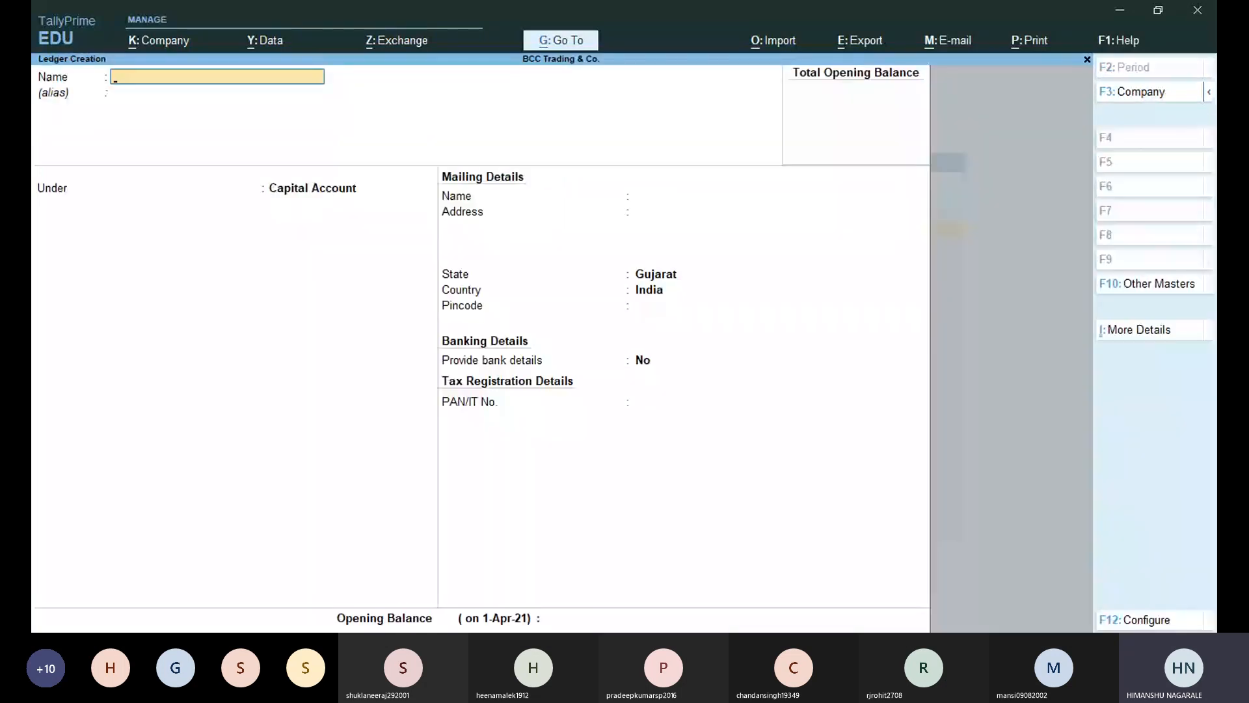
pyautogui.click(371, 18)
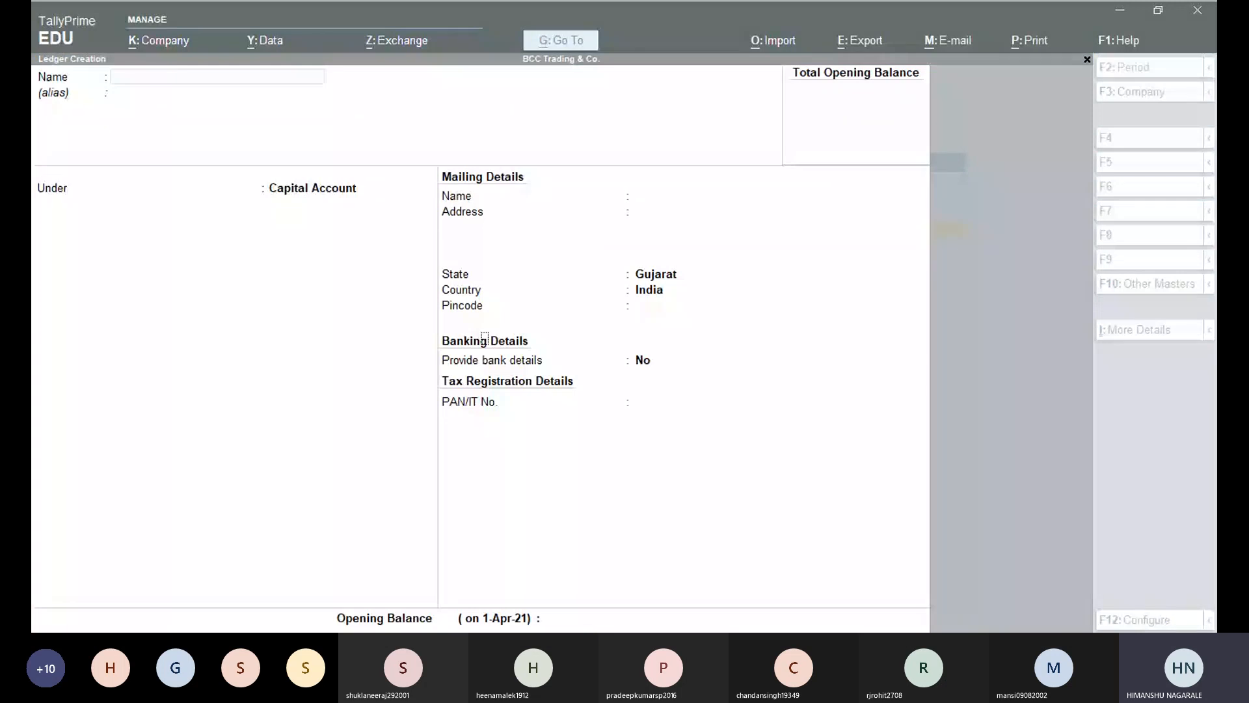
pyautogui.click(688, 408)
pyautogui.write('Drwa')
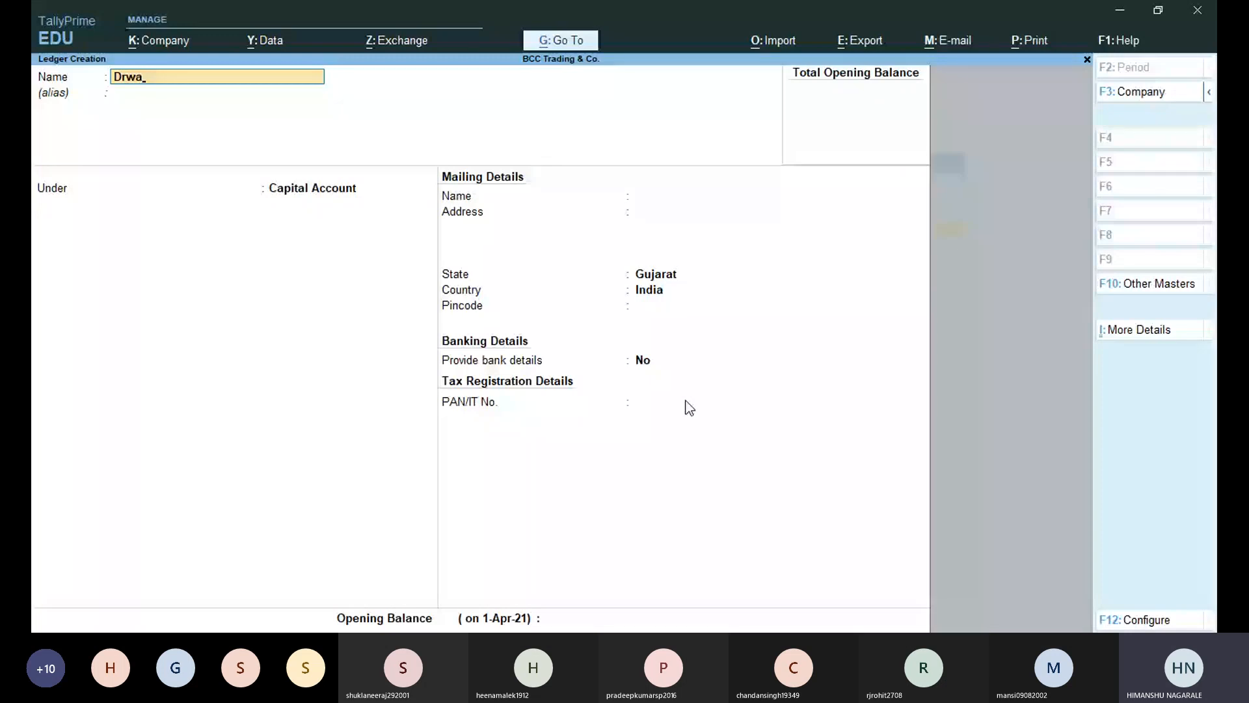
pyautogui.press('BackSpace')
pyautogui.press('BackSpace')
pyautogui.write('awing Accou')
pyautogui.write('nt')
pyautogui.press('Return')
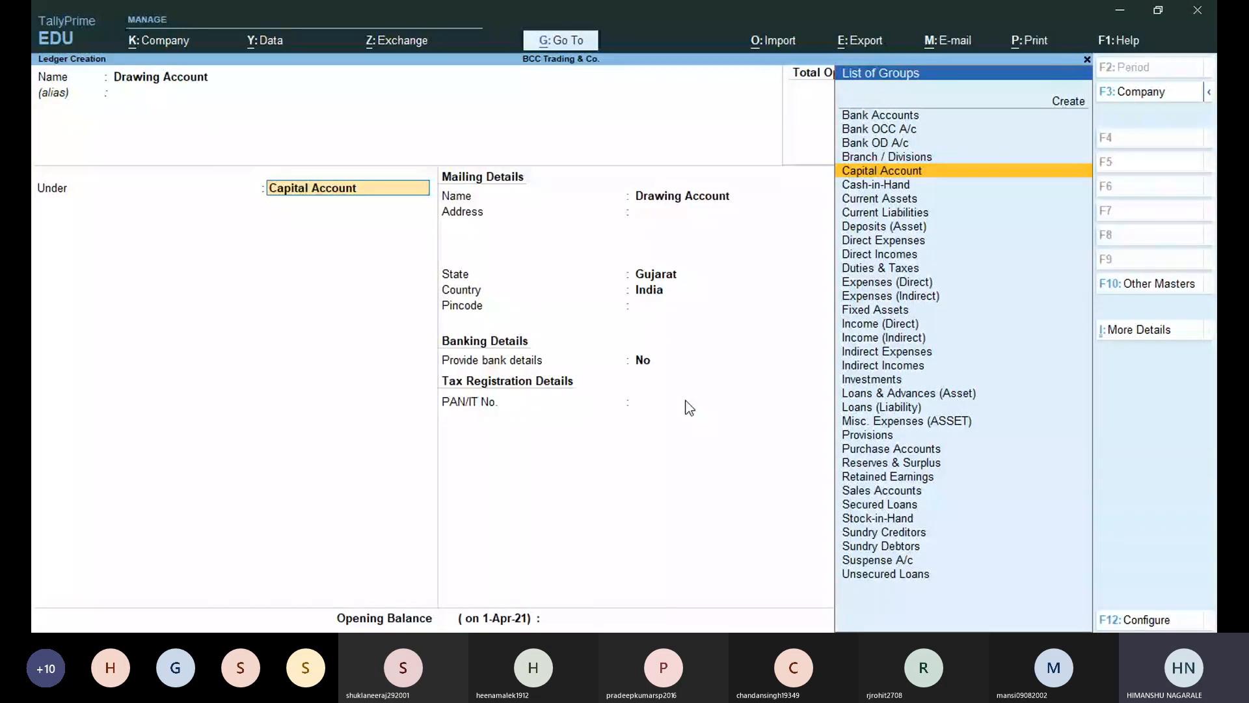
# Keep it under Capital Account, skip address, pincode and bank details, and save it.
pyautogui.press('Return')
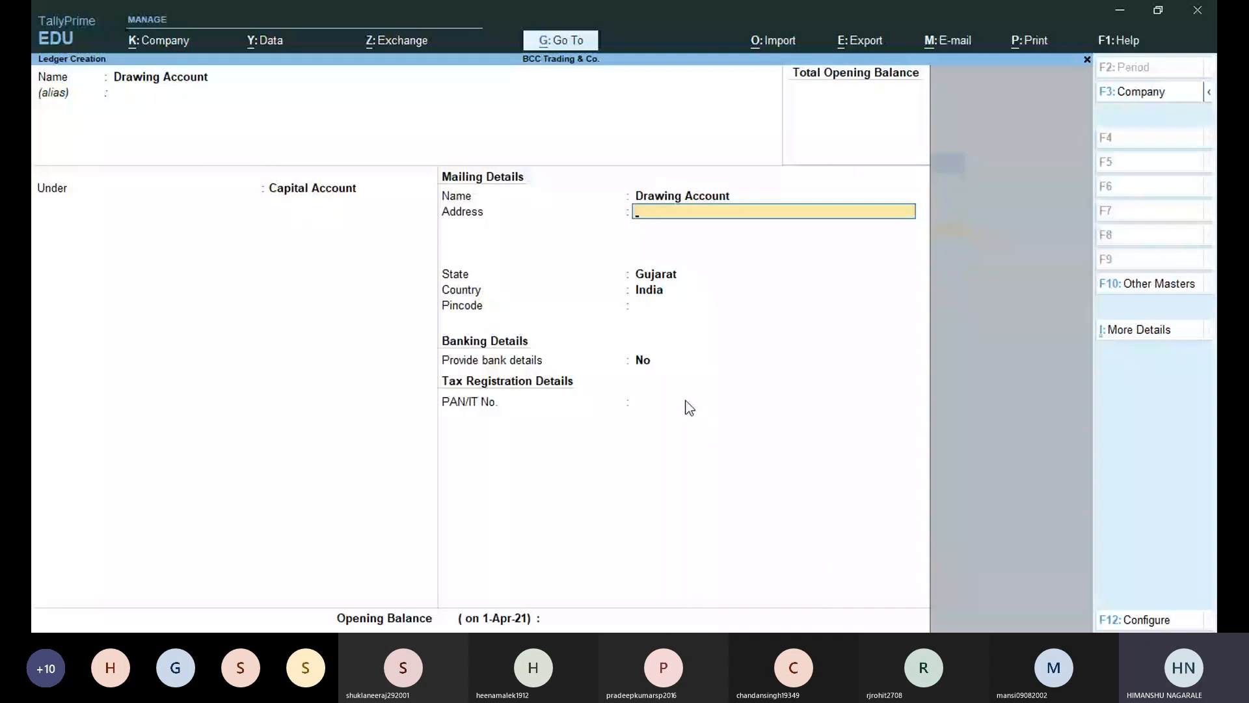
pyautogui.press('Return')
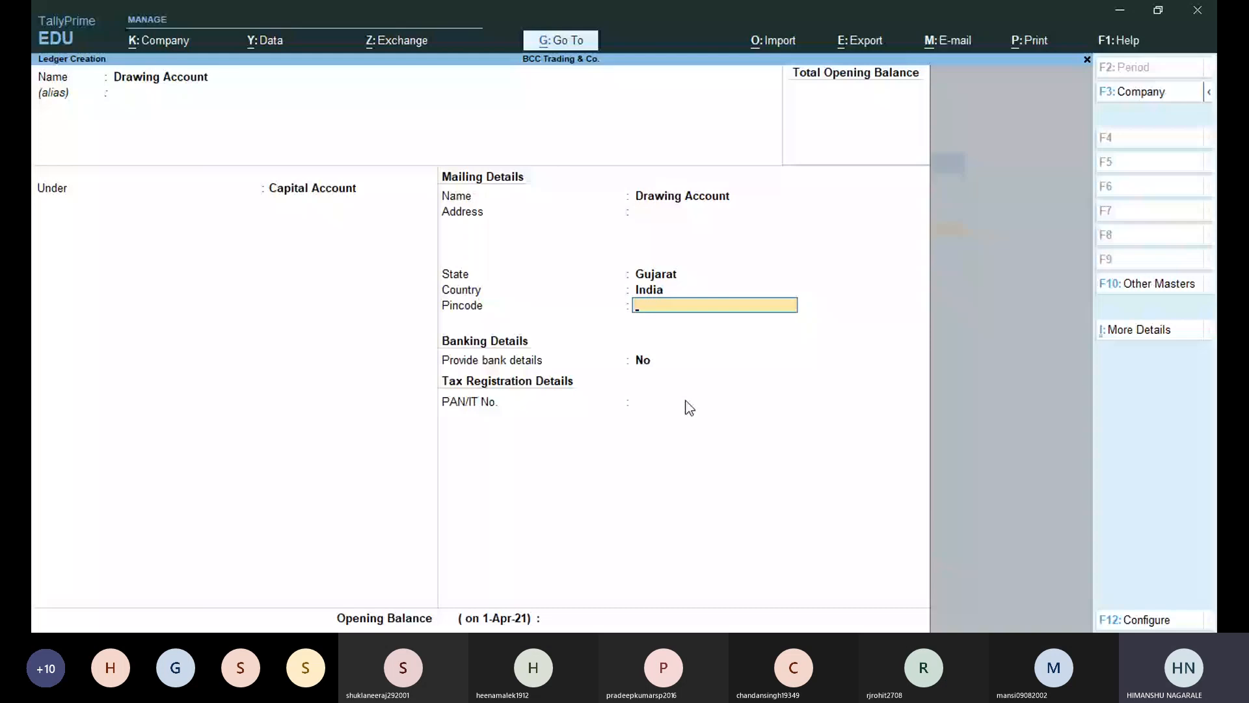
pyautogui.press('Return')
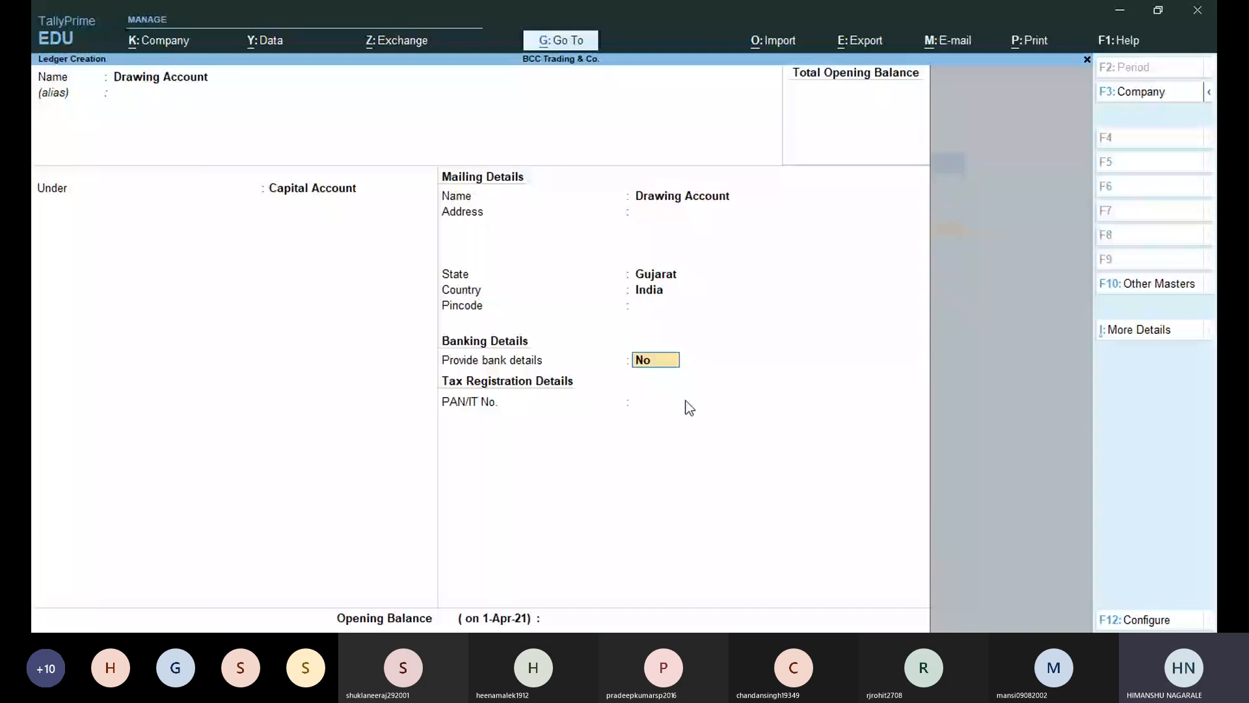
pyautogui.press('Return')
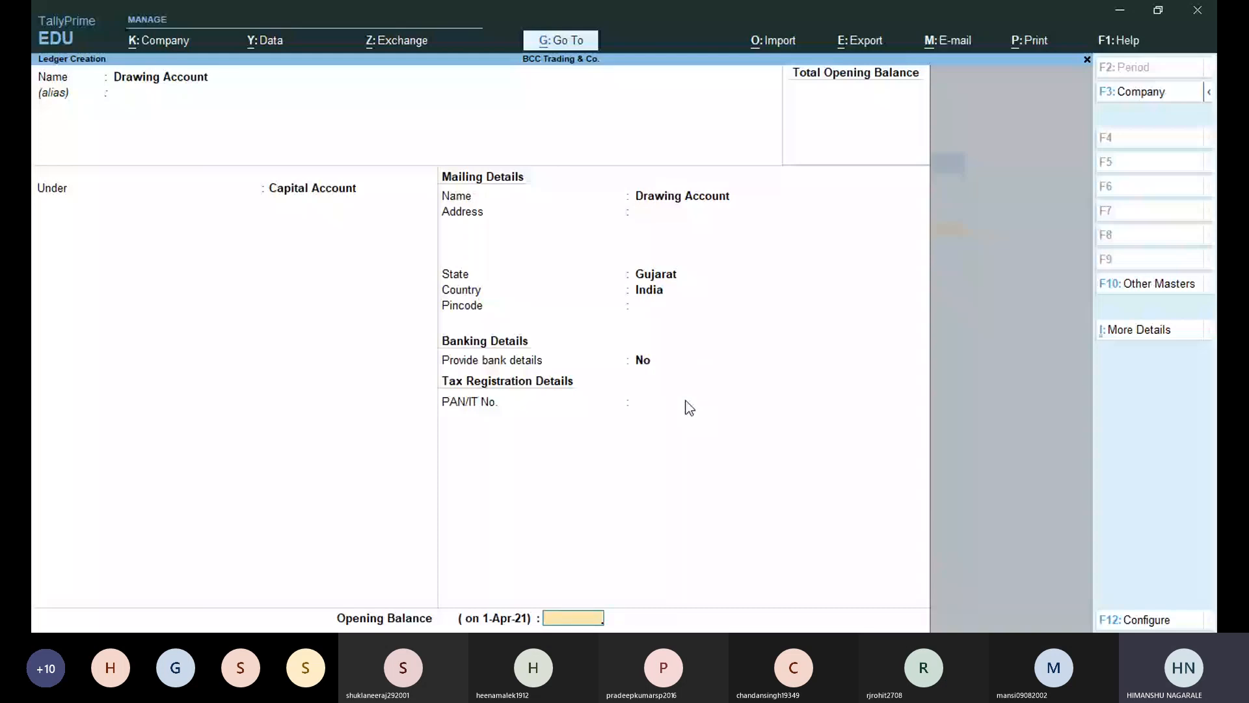
pyautogui.press('Return')
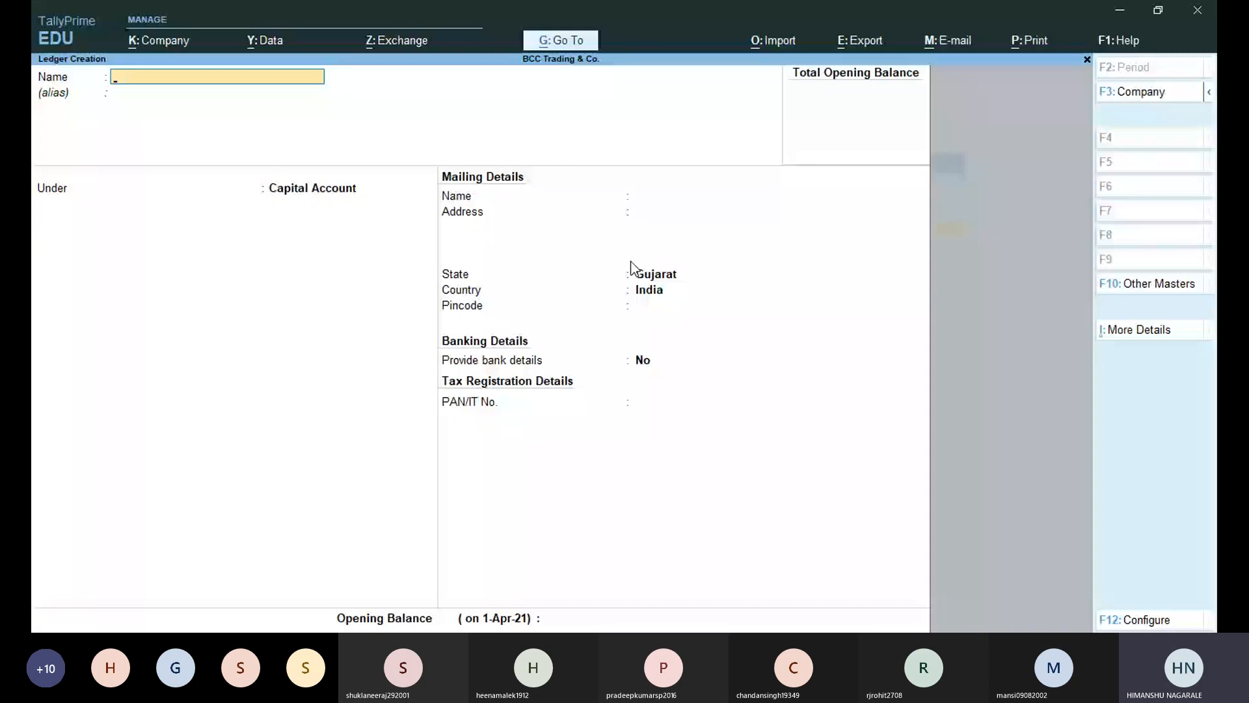
# Name a new ledger with the party's full name and filter the group list with 'Sun'.
pyautogui.press('Return')
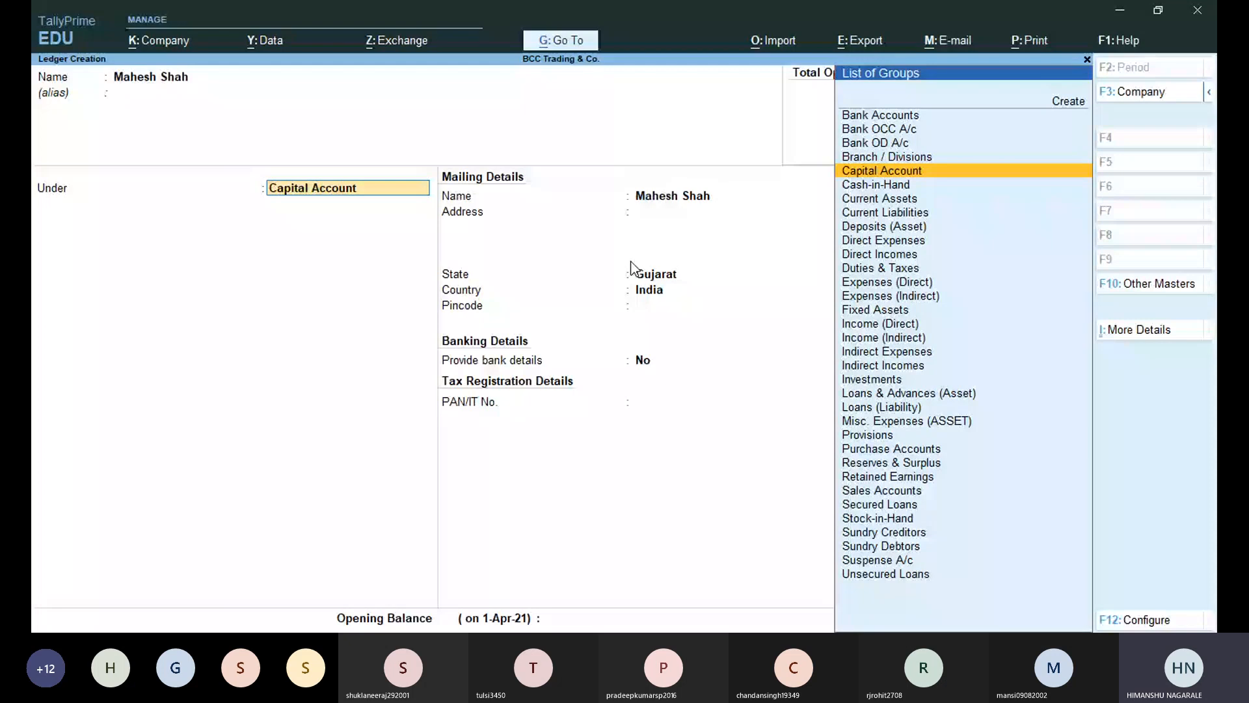
pyautogui.write('Sun')
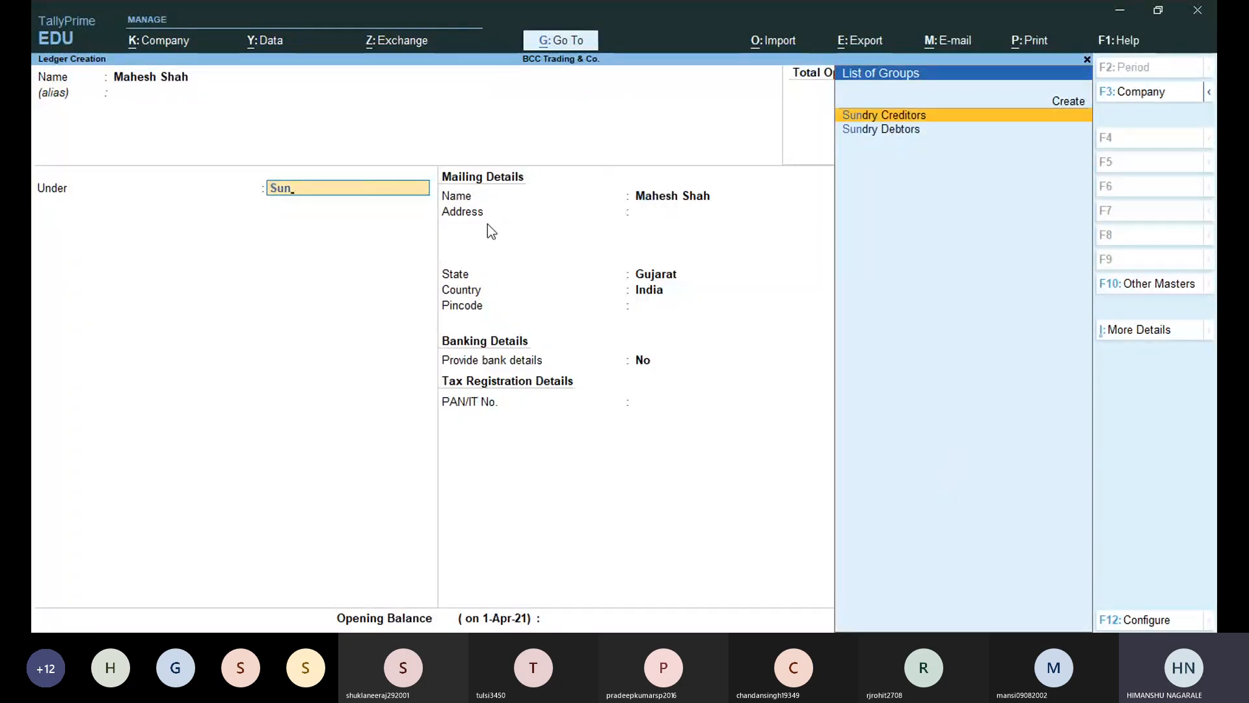
# Place the ledger under Sundry Creditors with bill-by-bill balances set to No.
pyautogui.press('Return')
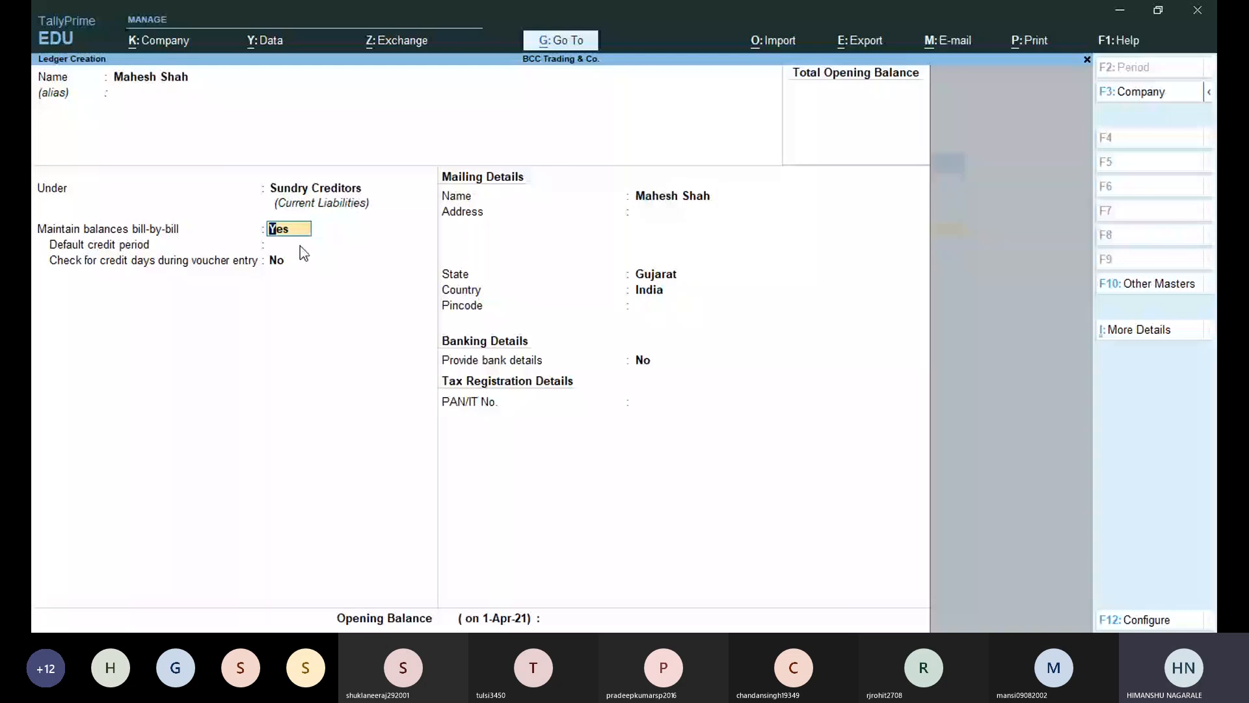
pyautogui.press('n')
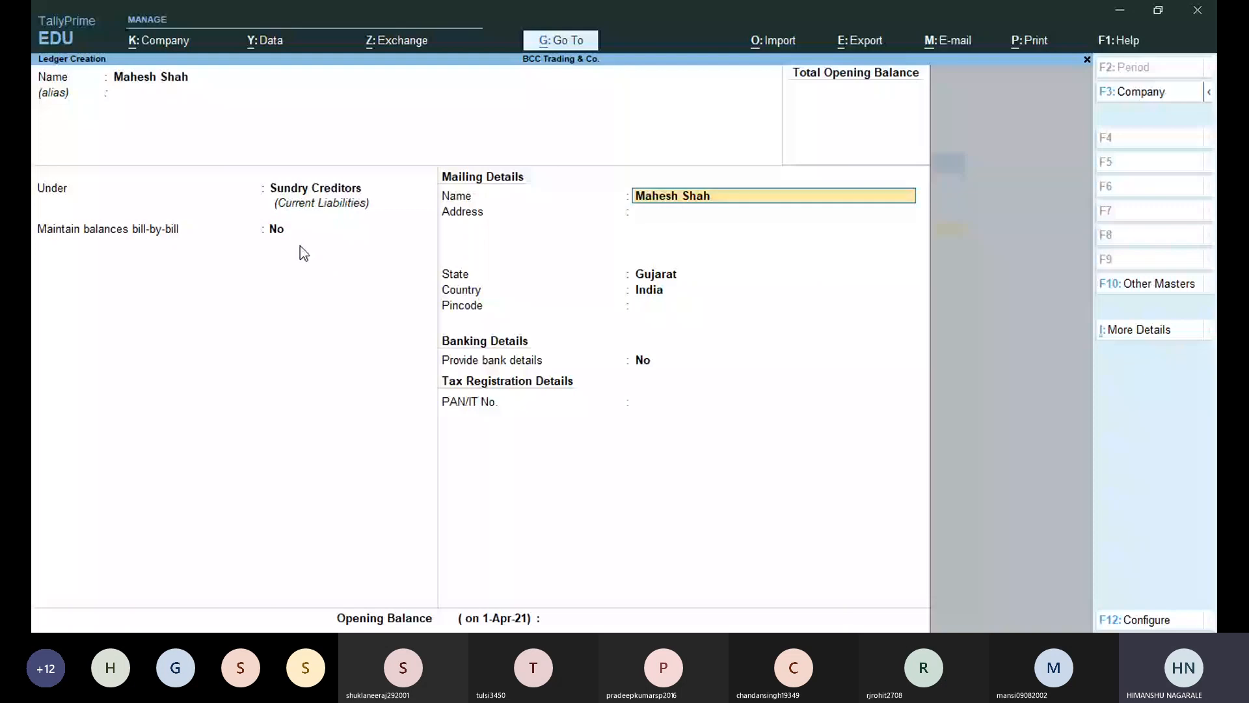
# Switch Maintain balances bill-by-bill back to Yes.
pyautogui.press('BackSpace')
pyautogui.press('y')
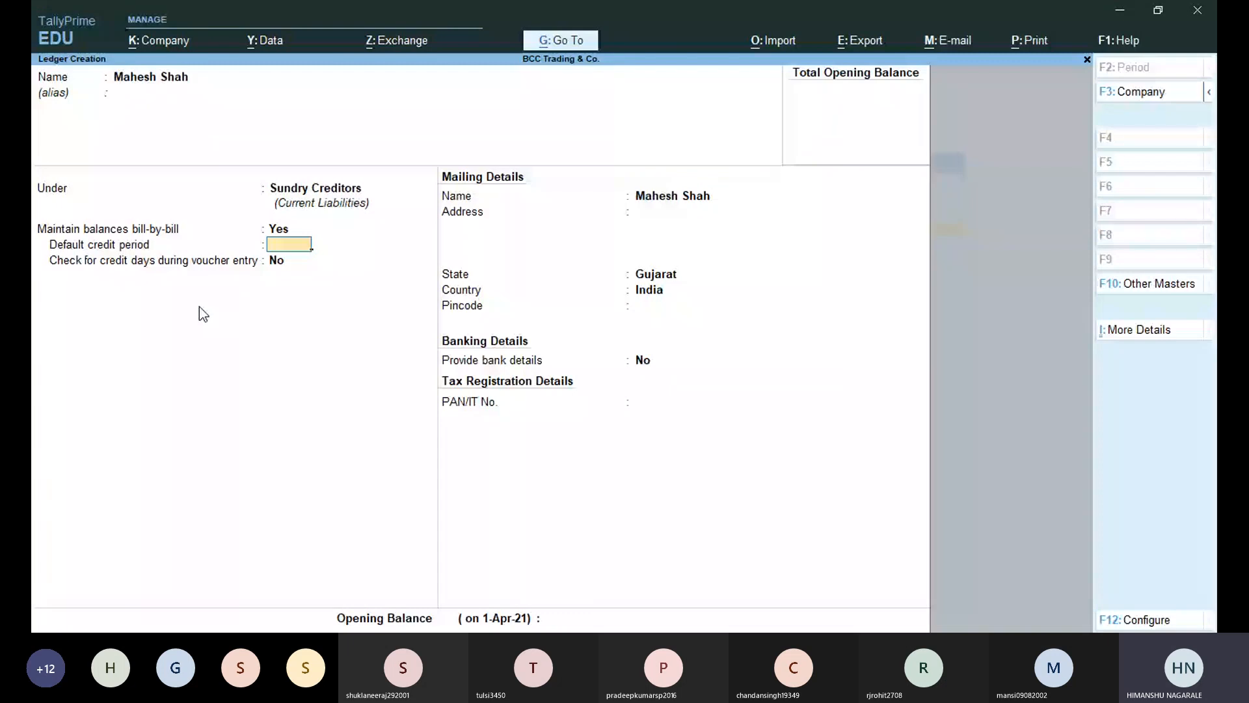
# Set the default credit period to 30 days, leaving Check for credit days cleared.
pyautogui.write('30')
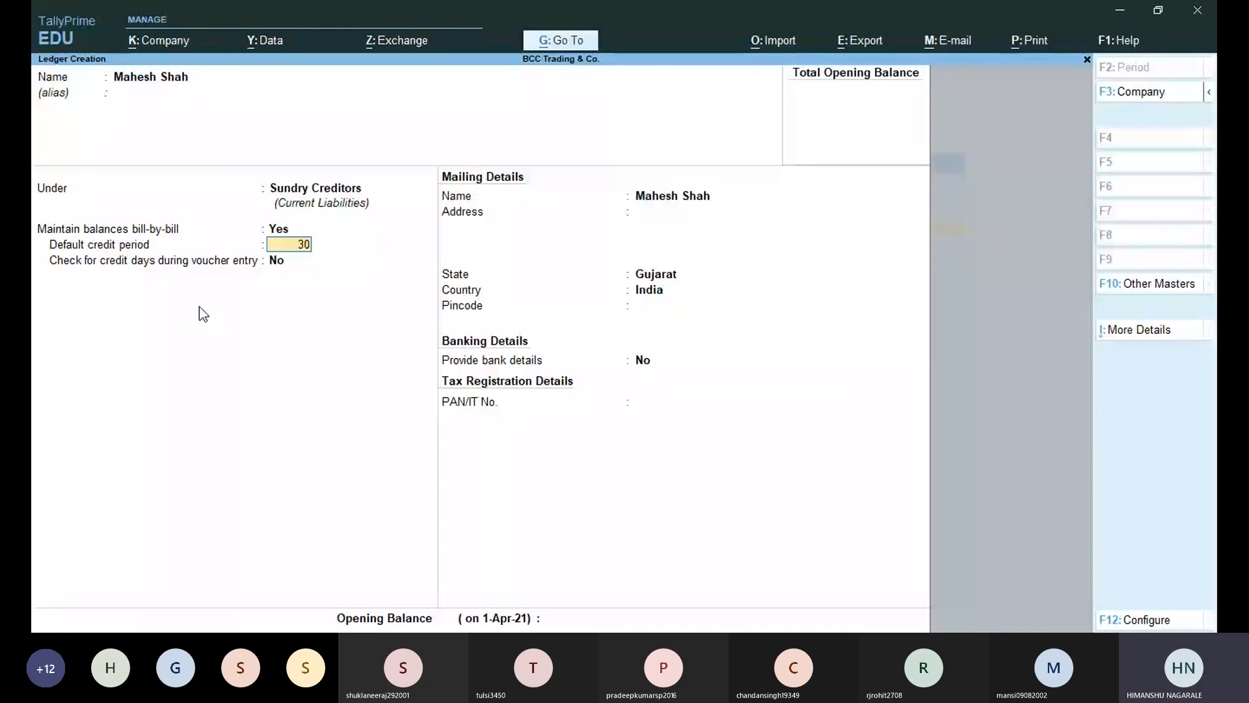
pyautogui.press('Return')
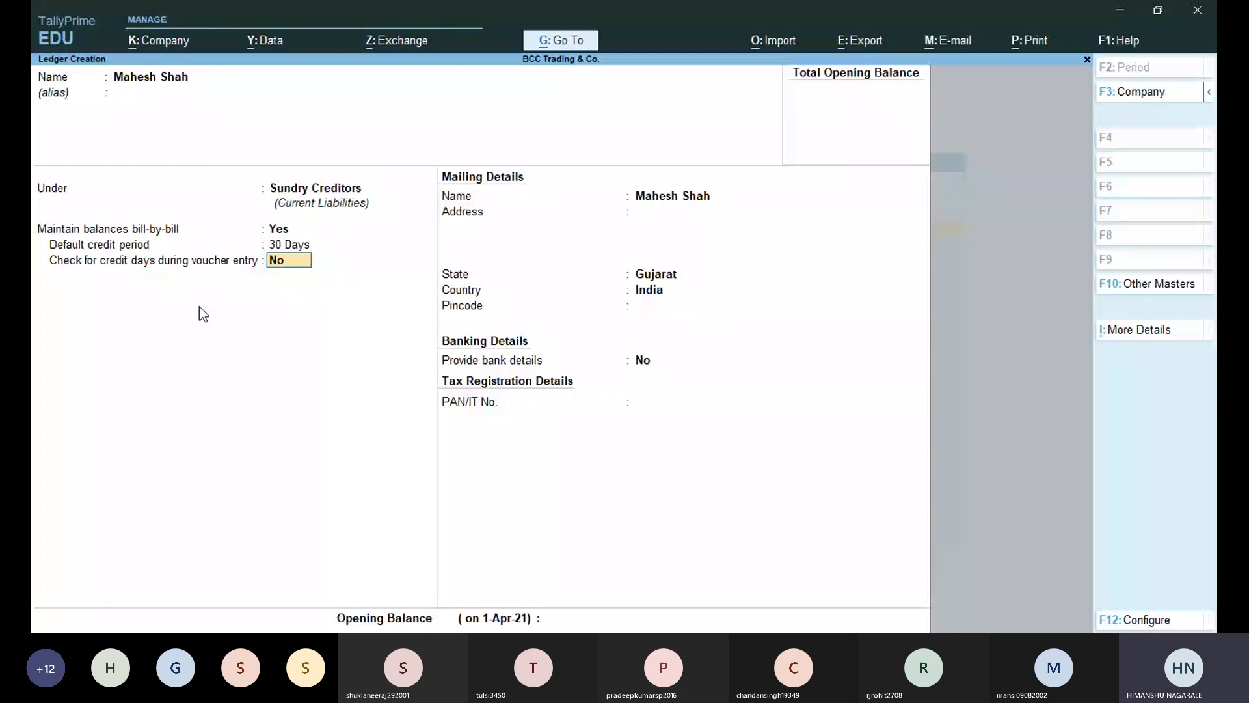
pyautogui.write('y')
pyautogui.press('BackSpace')
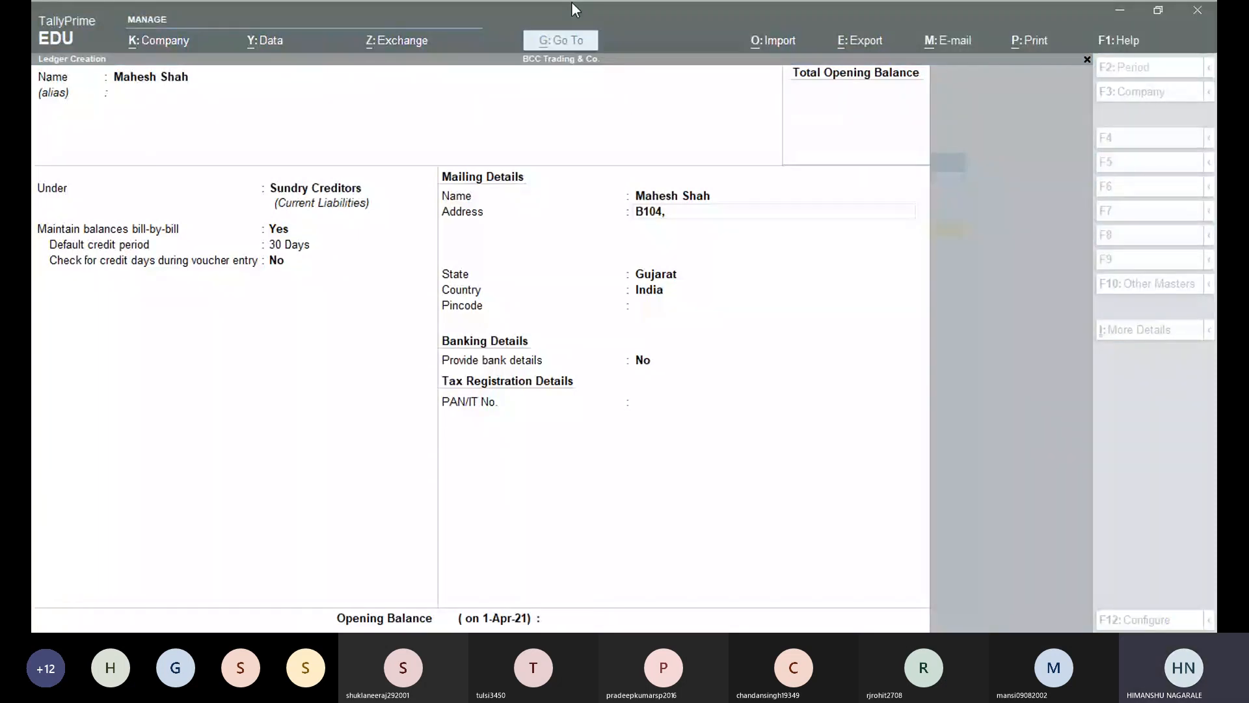
# Enter the creditor's remaining mailing address lines and pincode, and choose Yes to provide bank details.
pyautogui.click(663, 392)
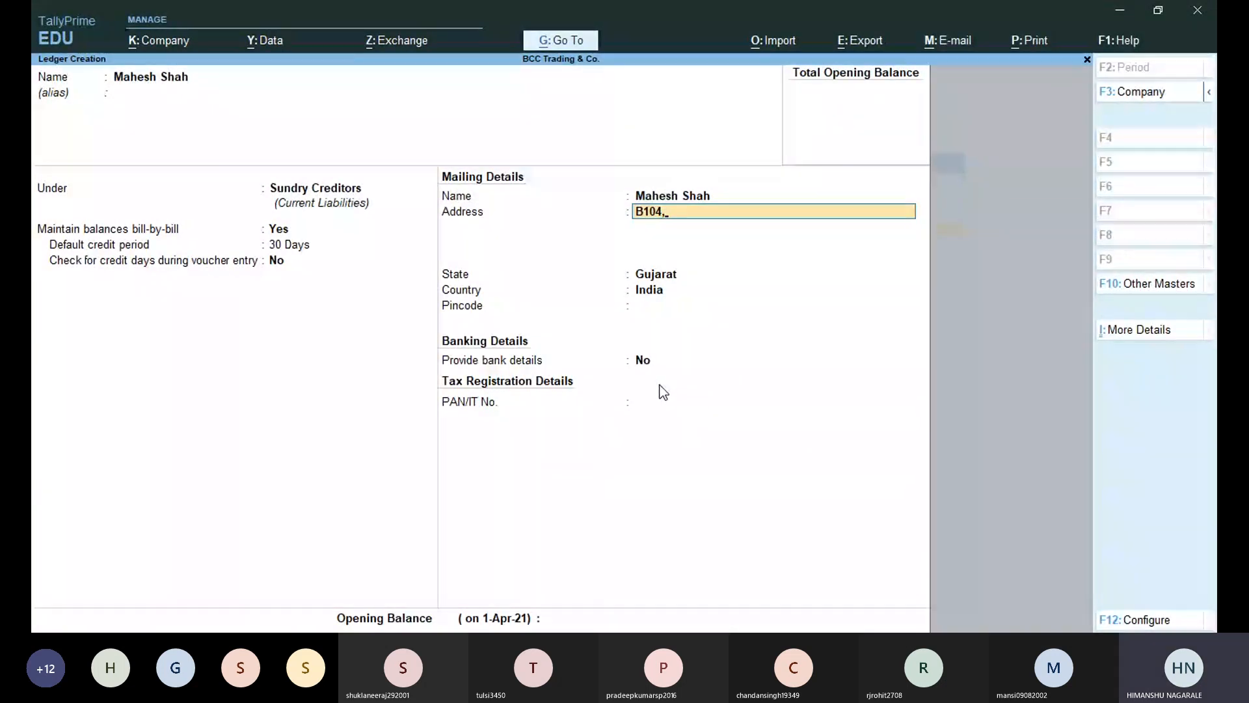
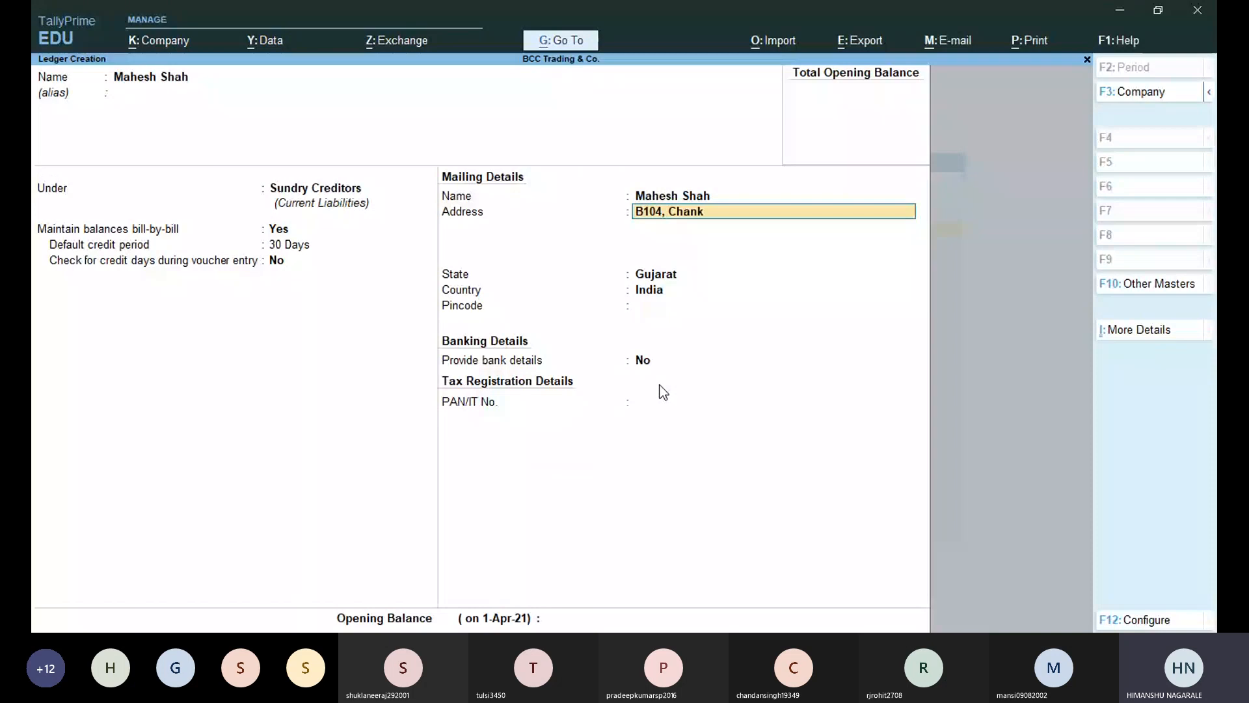
pyautogui.press('Return')
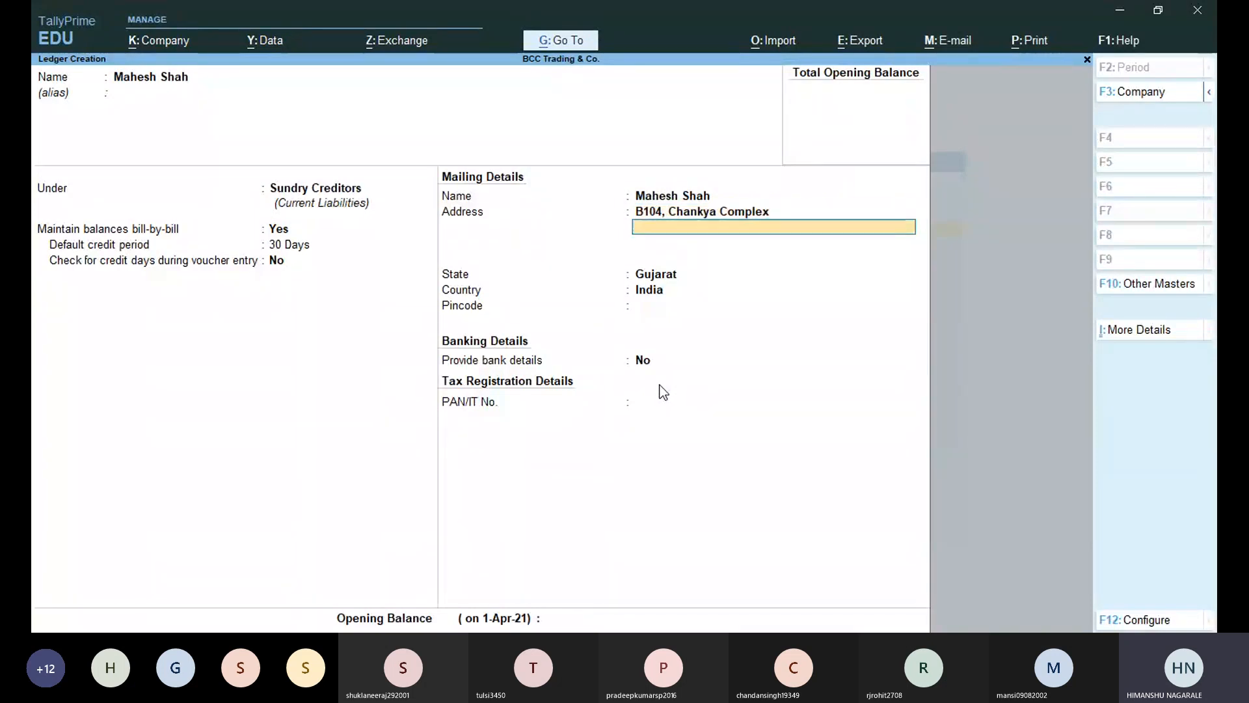
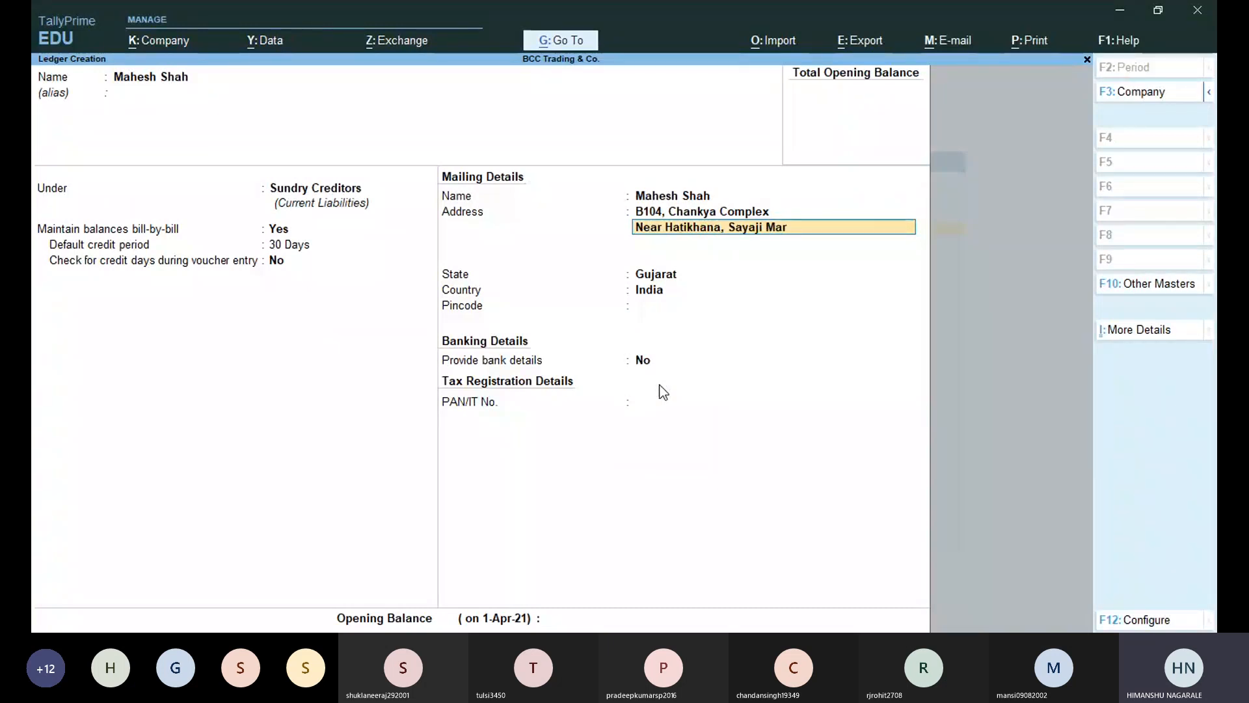
pyautogui.press('Return')
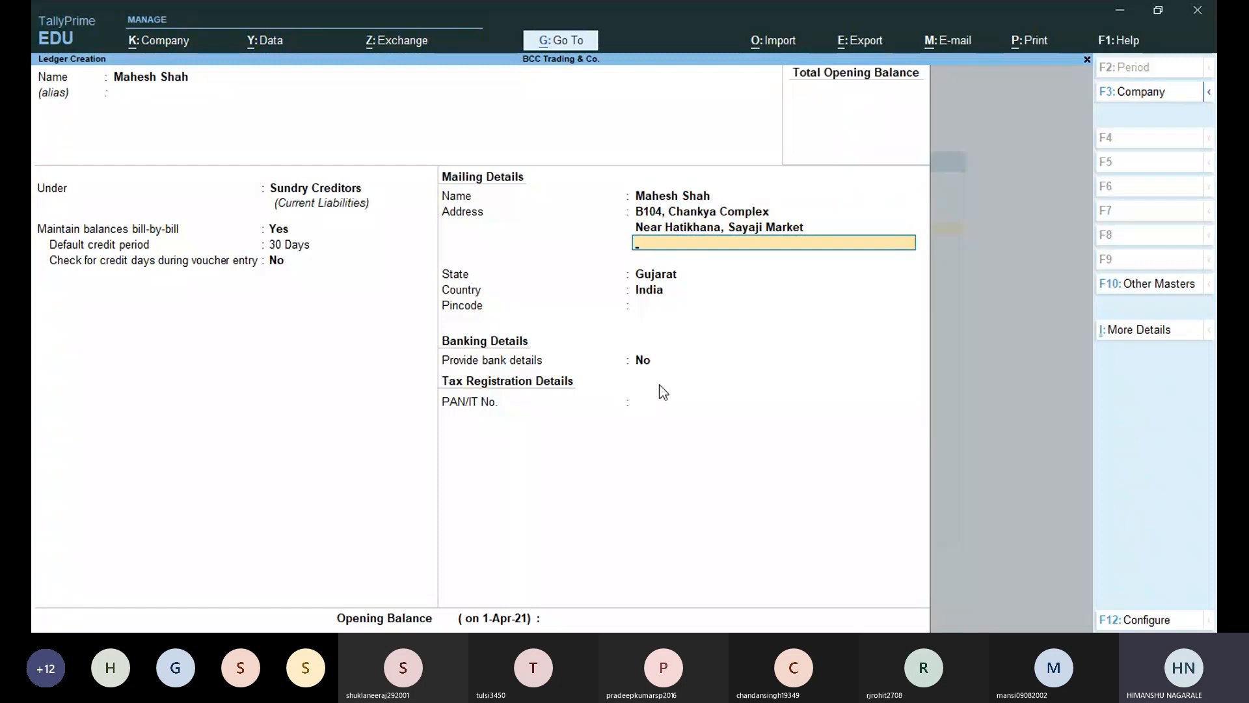
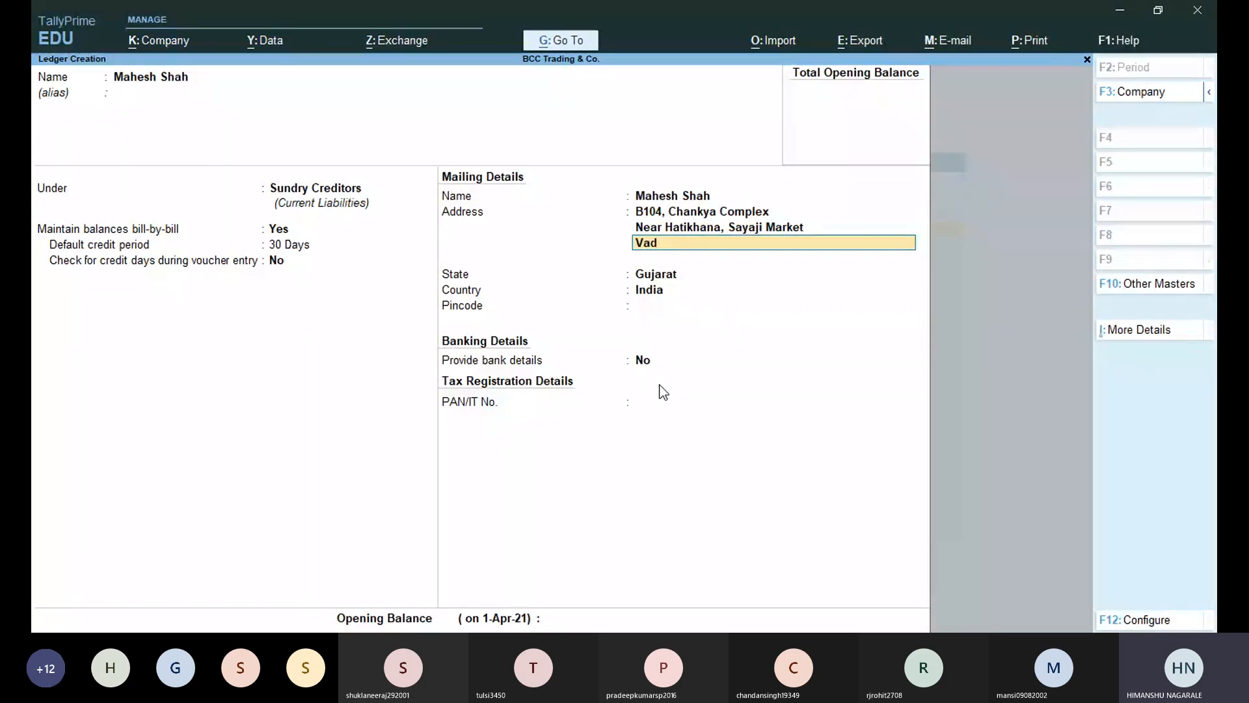
pyautogui.press('Return')
pyautogui.press('Return')
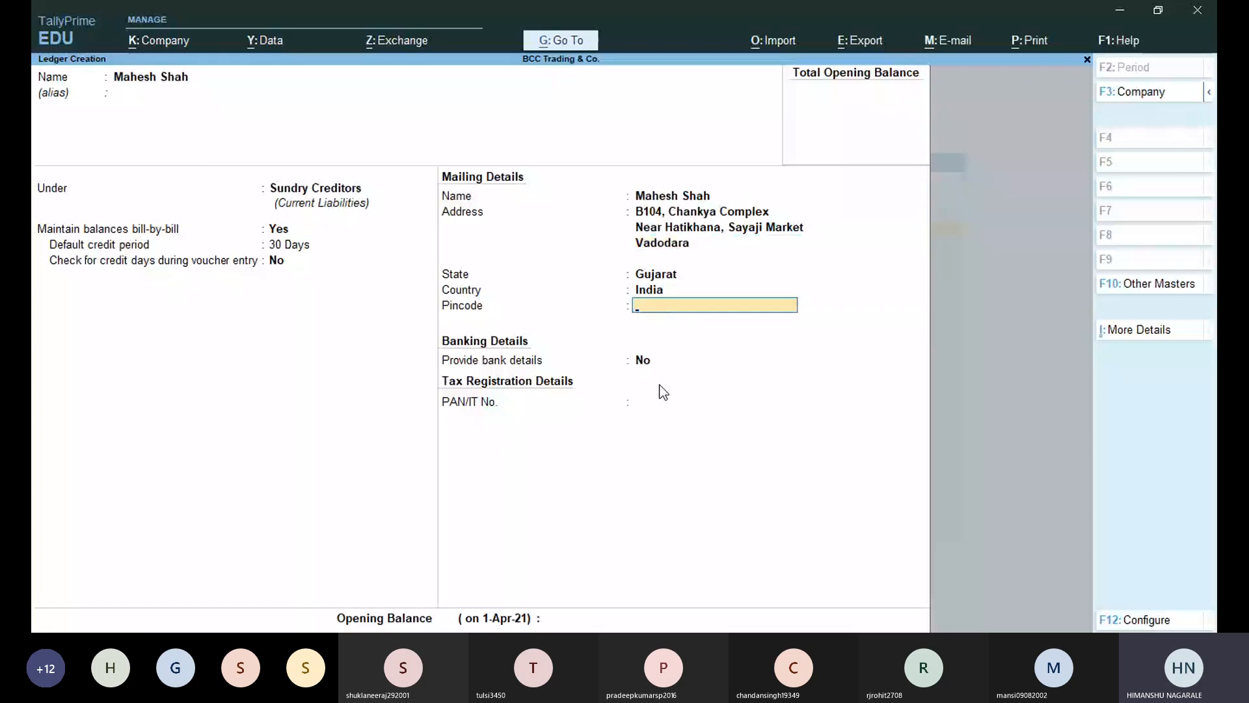
pyautogui.press('Return')
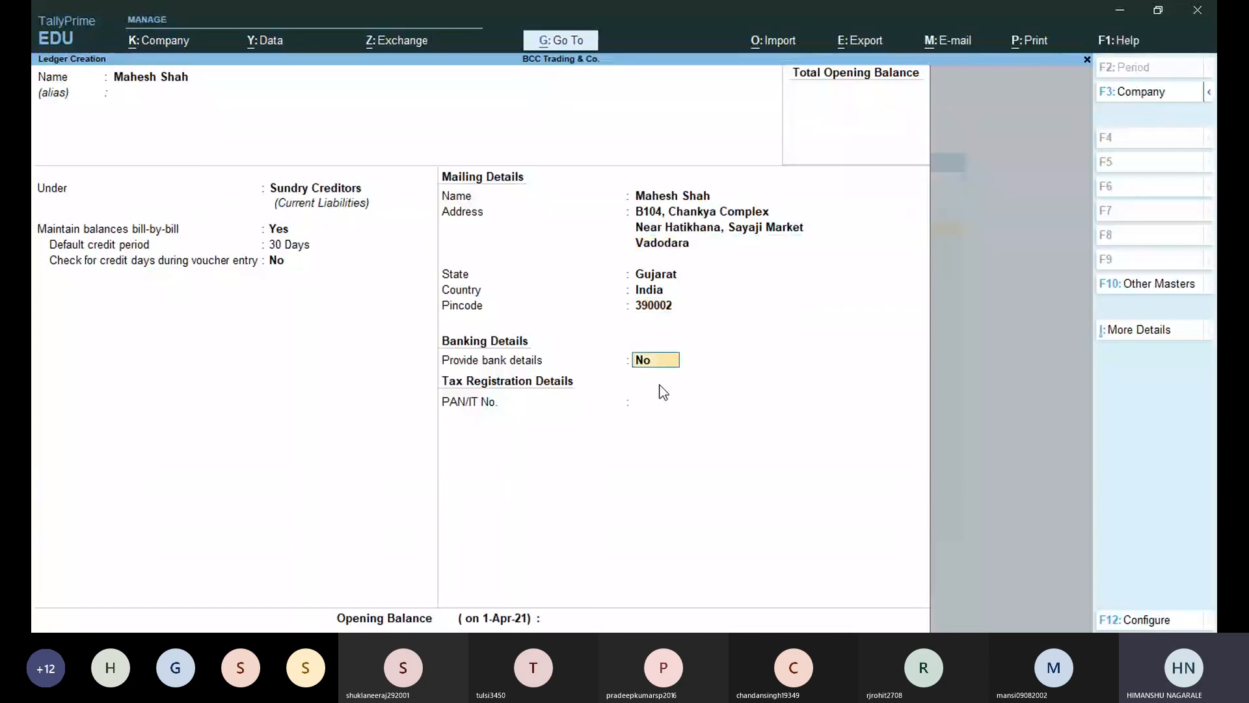
pyautogui.write('y')
pyautogui.press('Return')
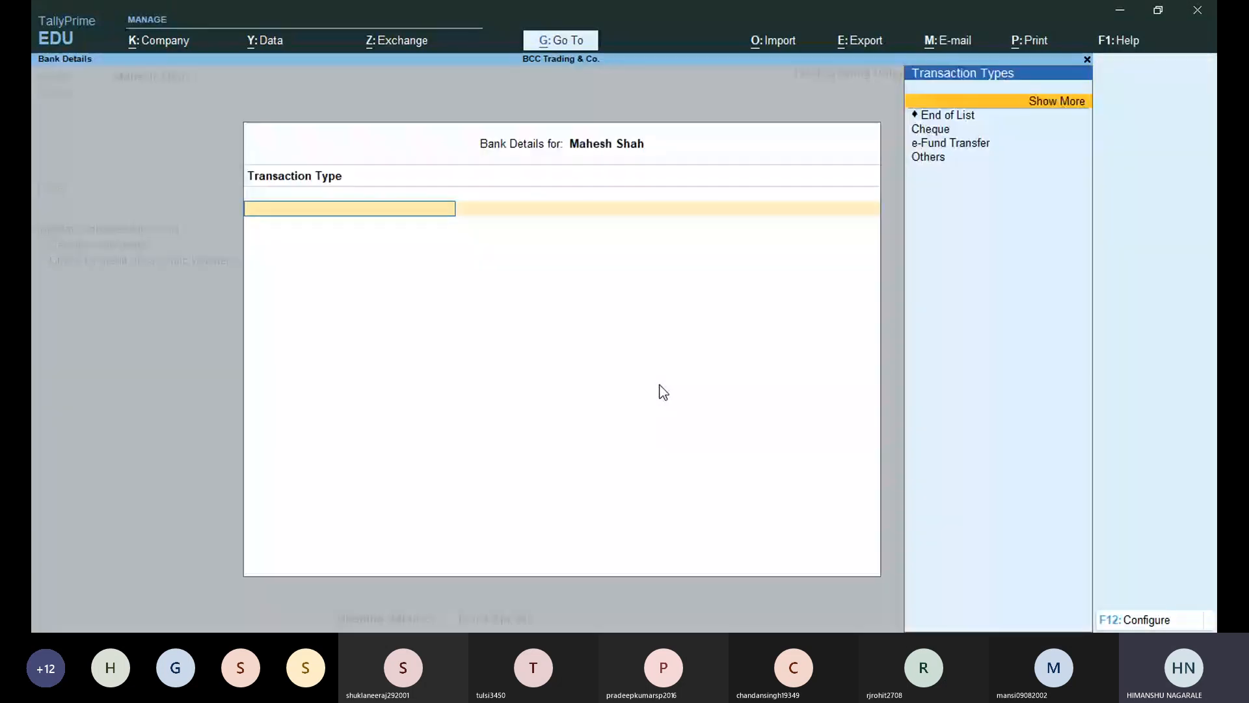
# Select e-Fund Transfer as the bank transaction type.
pyautogui.press('Down')
pyautogui.press('Down')
pyautogui.press('Up')
pyautogui.press('Up')
pyautogui.press('Up')
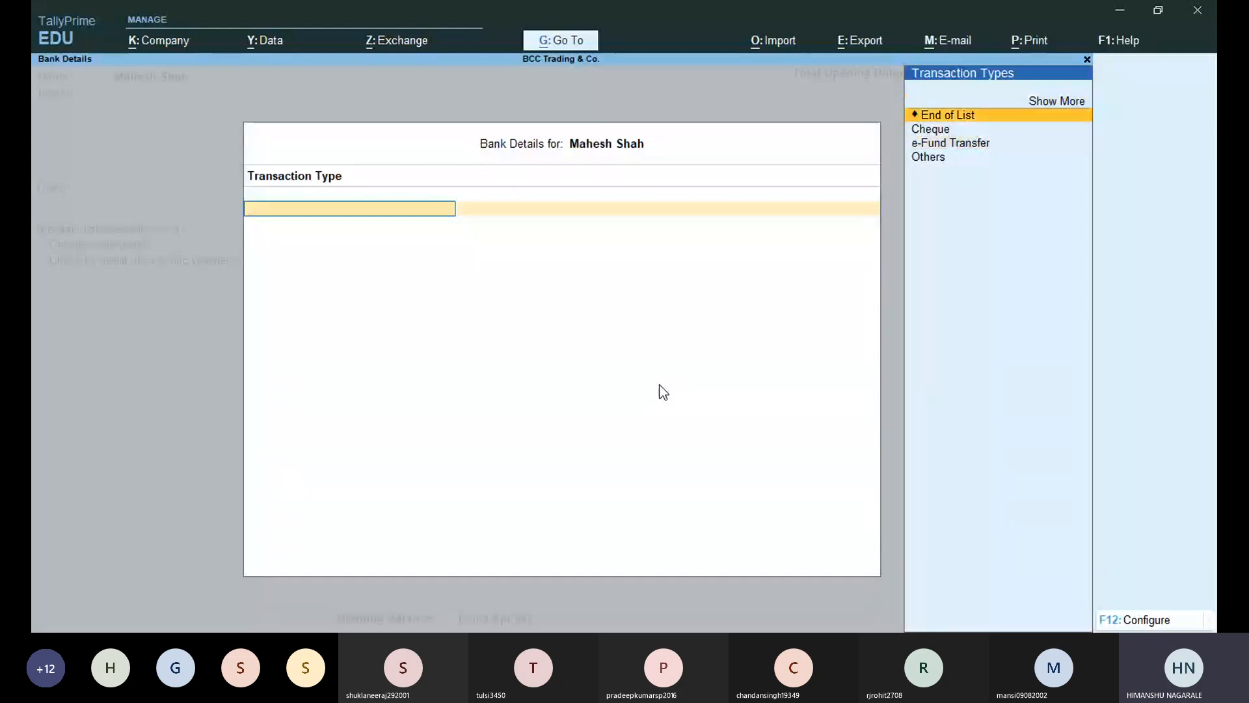
pyautogui.press('Return')
pyautogui.press('Down')
pyautogui.press('Down')
pyautogui.press('Down')
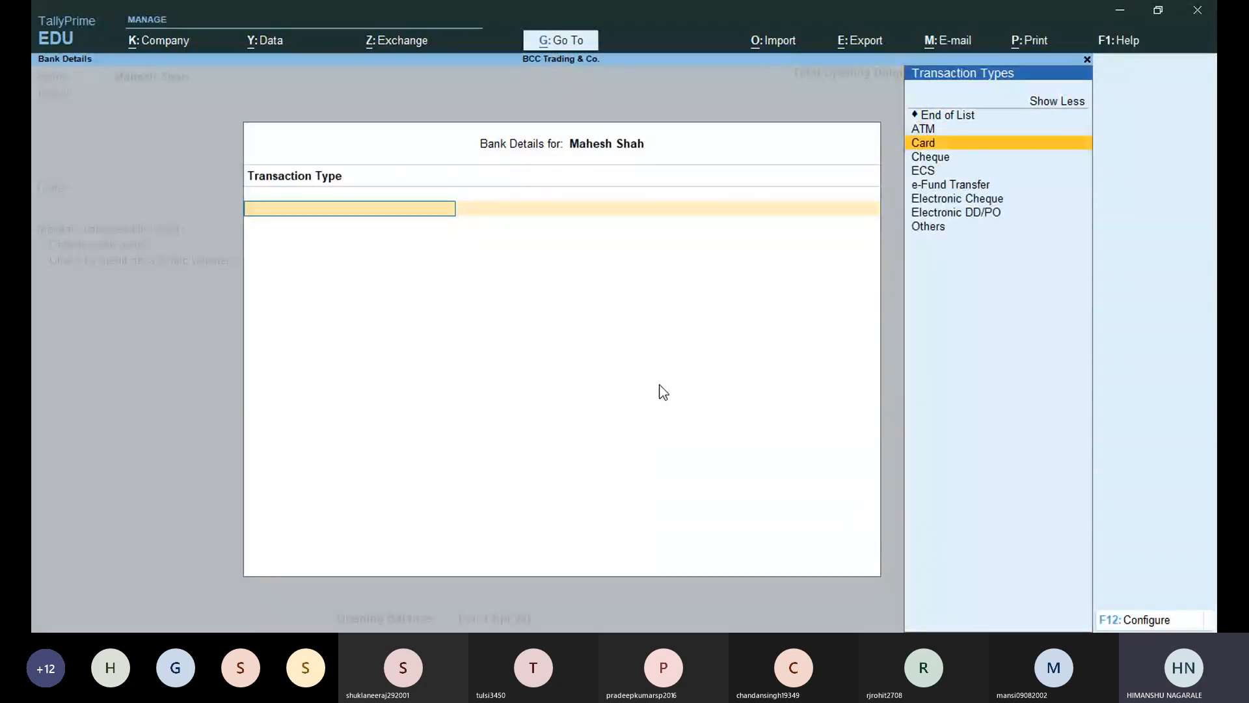
pyautogui.press('Down')
pyautogui.press('Down')
pyautogui.press('Down')
pyautogui.press('Down')
pyautogui.press('Up')
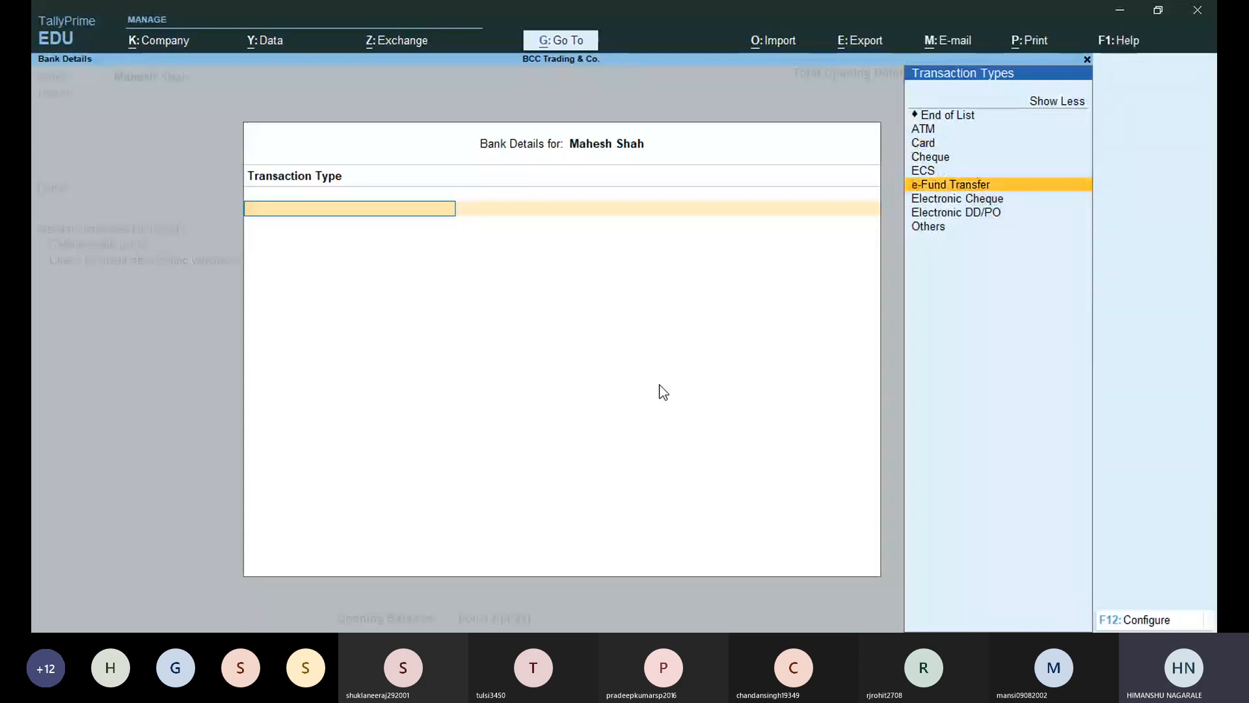
pyautogui.press('Return')
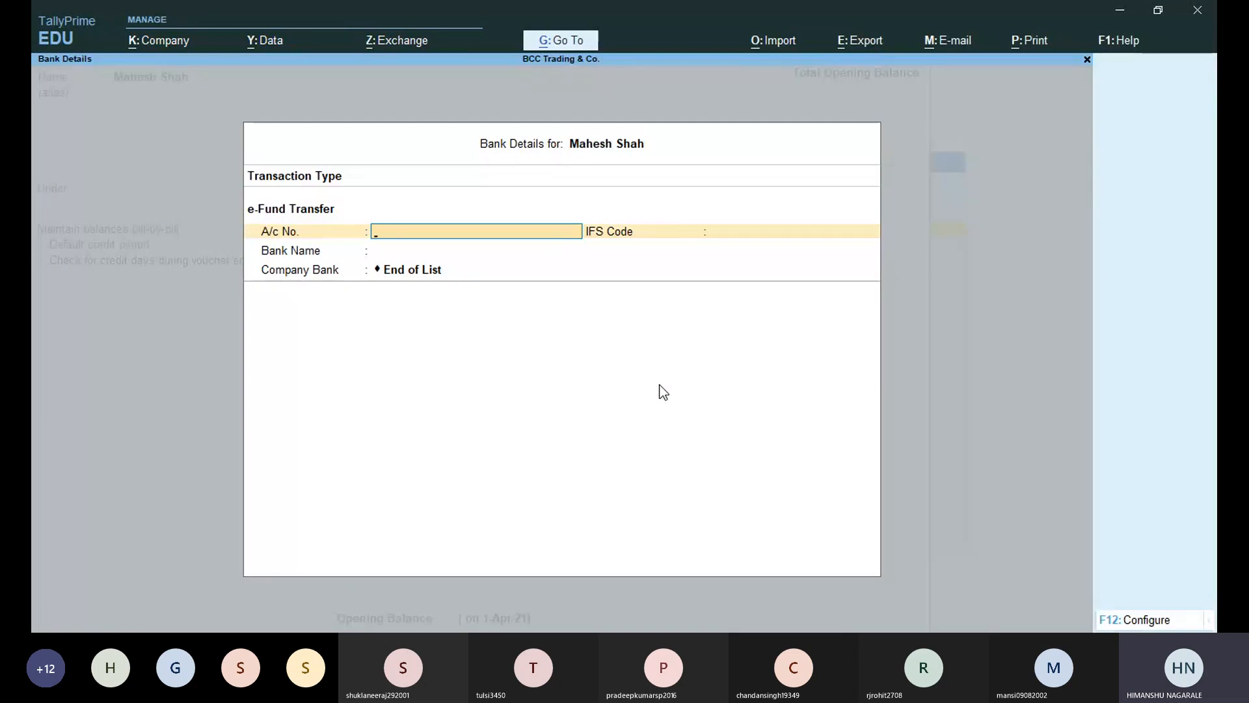
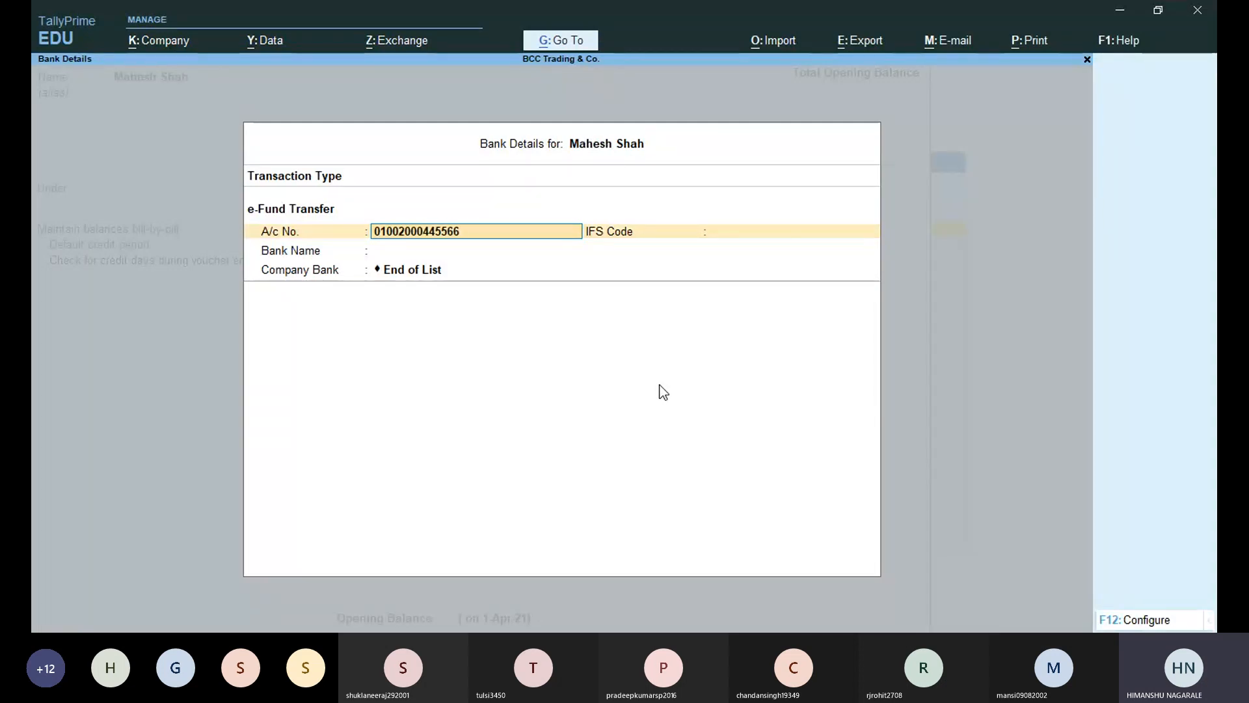
# Enter the creditor's bank account number and IFS code.
pyautogui.press('Return')
pyautogui.write('BARB')
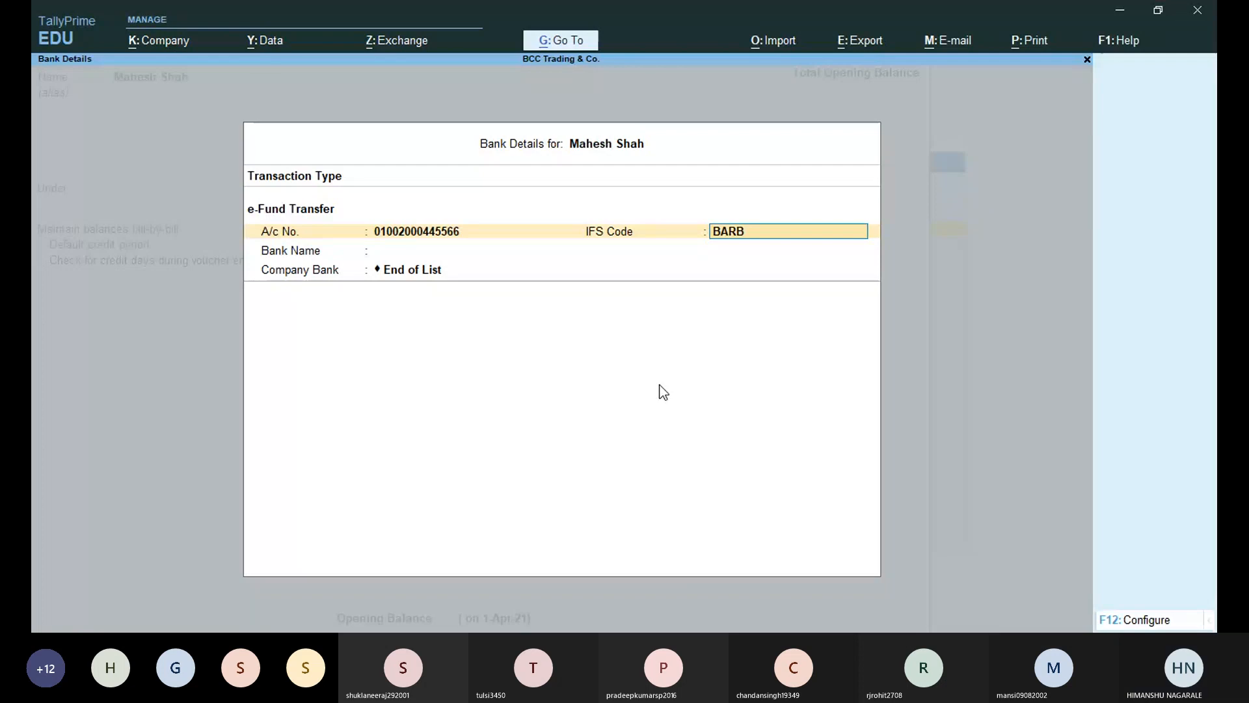
pyautogui.write('0SAYAH')
pyautogui.press('BackSpace')
pyautogui.write('JI')
pyautogui.press('Return')
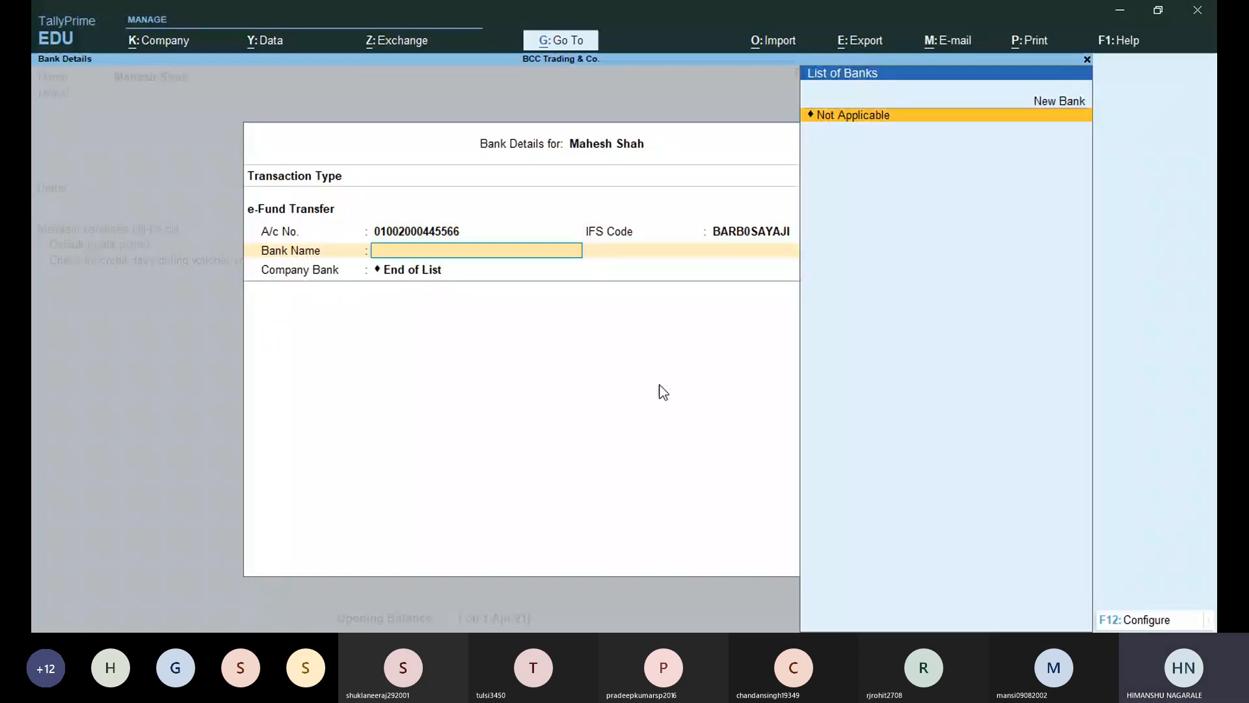
# Create the bank 'Bank of Baroda', set the company bank to All Items, and save the ledger.
pyautogui.hotkey('alt', 'c')
pyautogui.write('Bank of Barod')
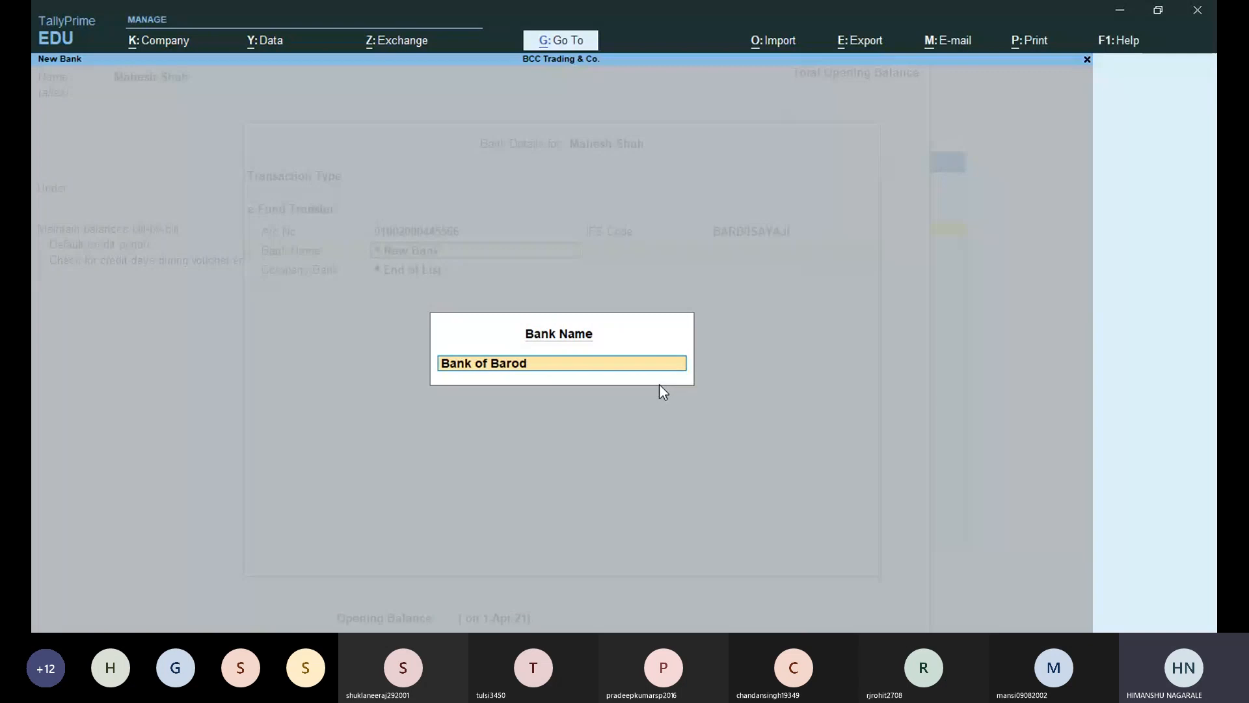
pyautogui.write('a')
pyautogui.press('Return')
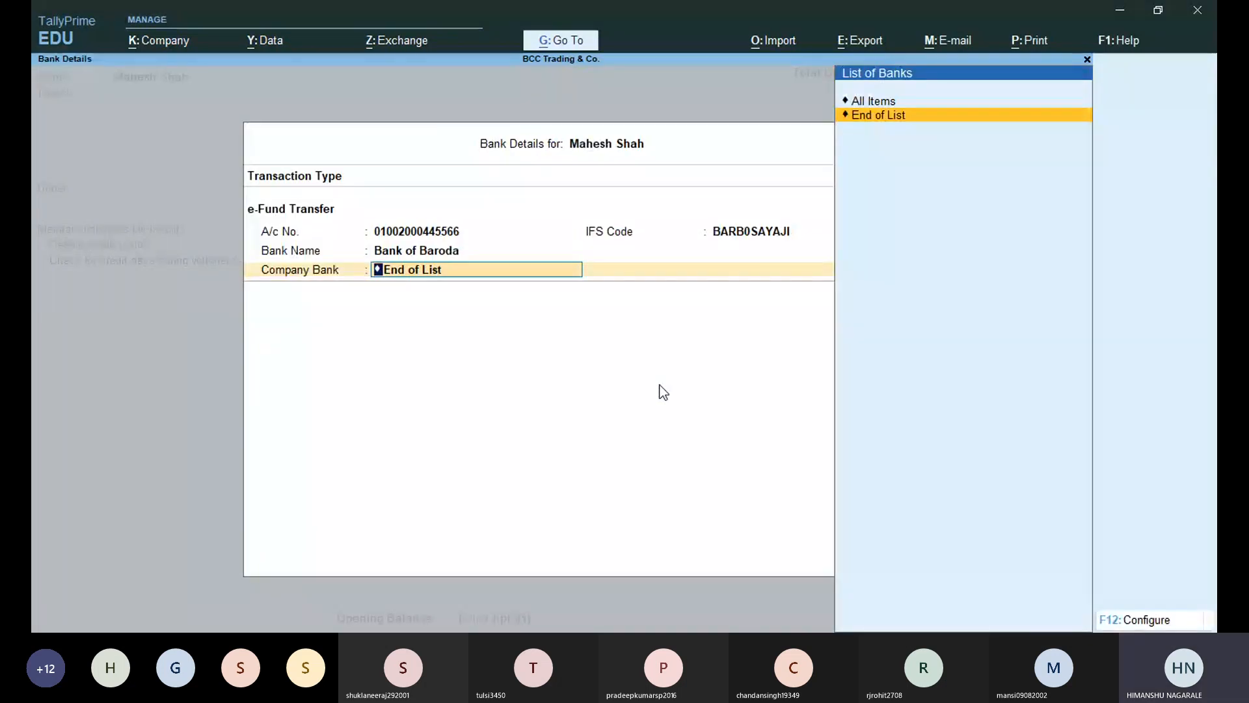
pyautogui.press('Up')
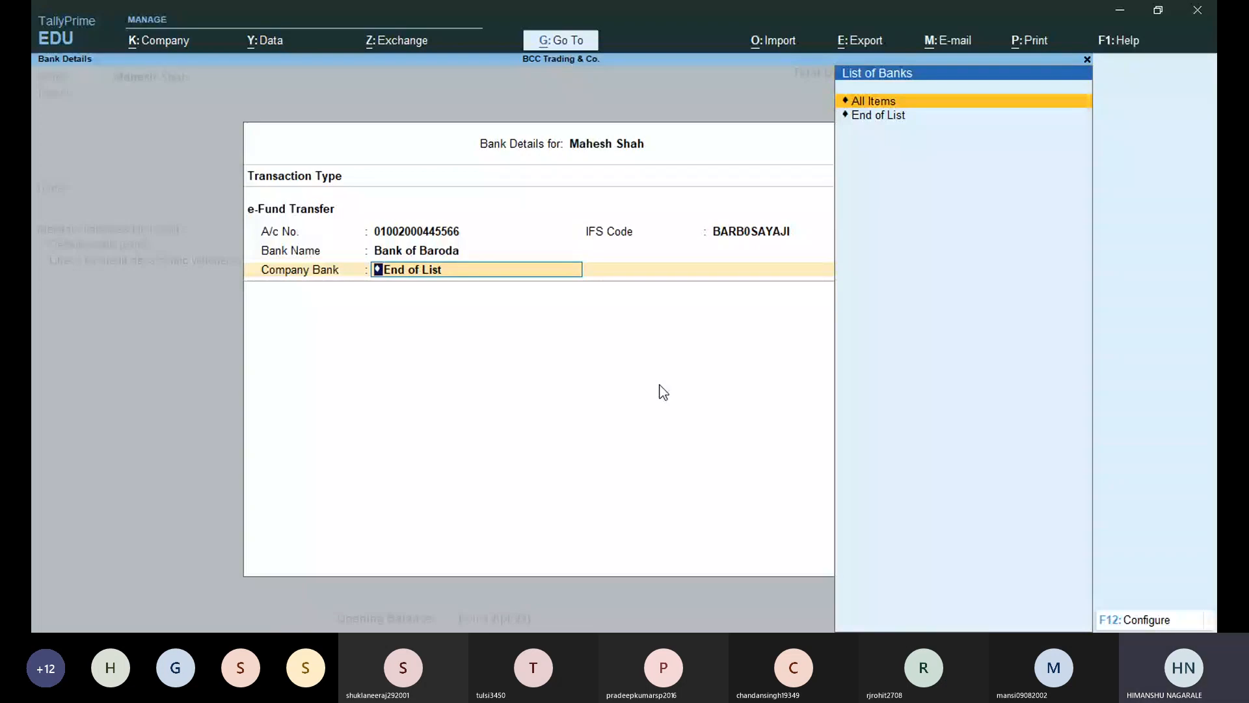
pyautogui.press('Return')
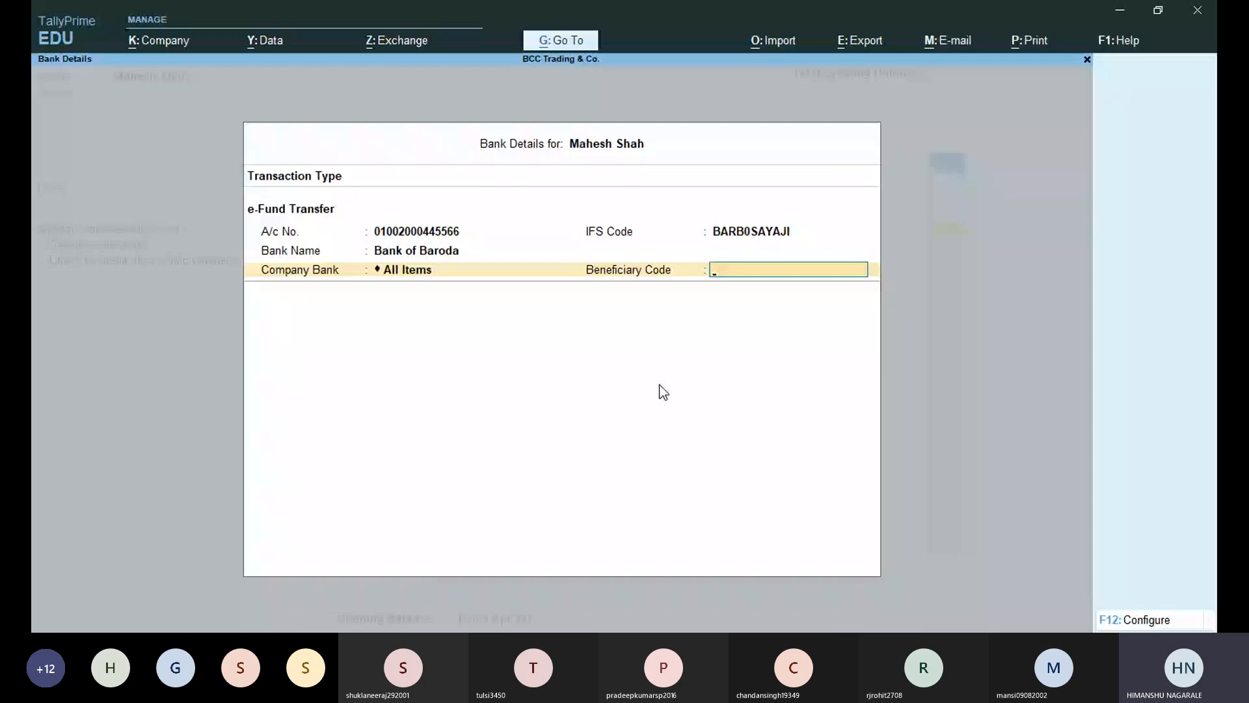
pyautogui.press('Return')
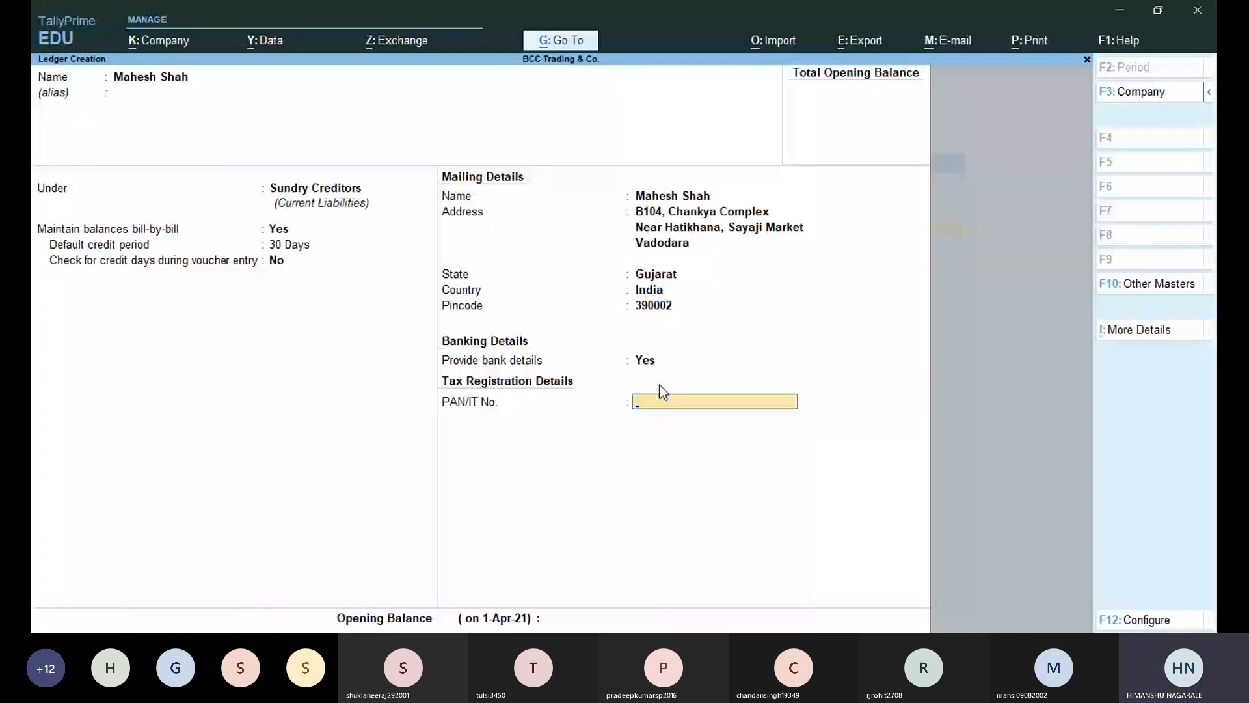
pyautogui.hotkey('ctrl', 'a')
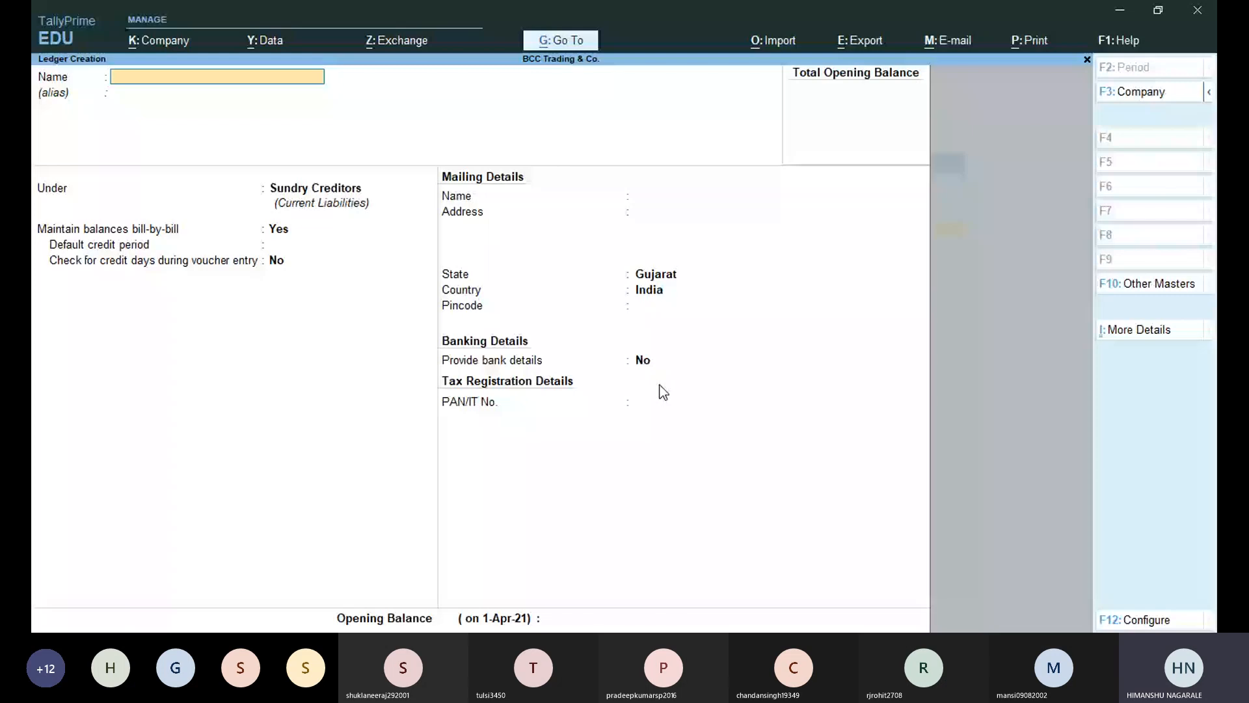
# Start a new ledger named after the customer under Sundry Debtors.
pyautogui.hotkey('alt', 'Tab')
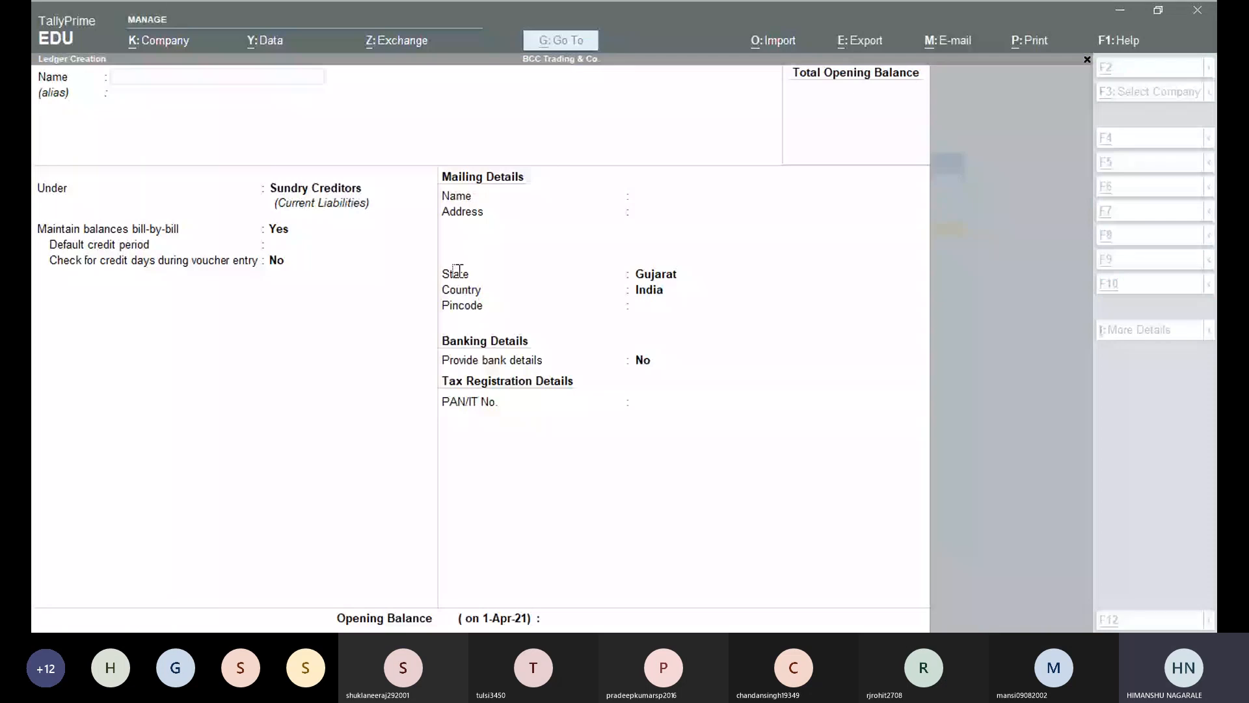
pyautogui.hotkey('alt', 'Tab')
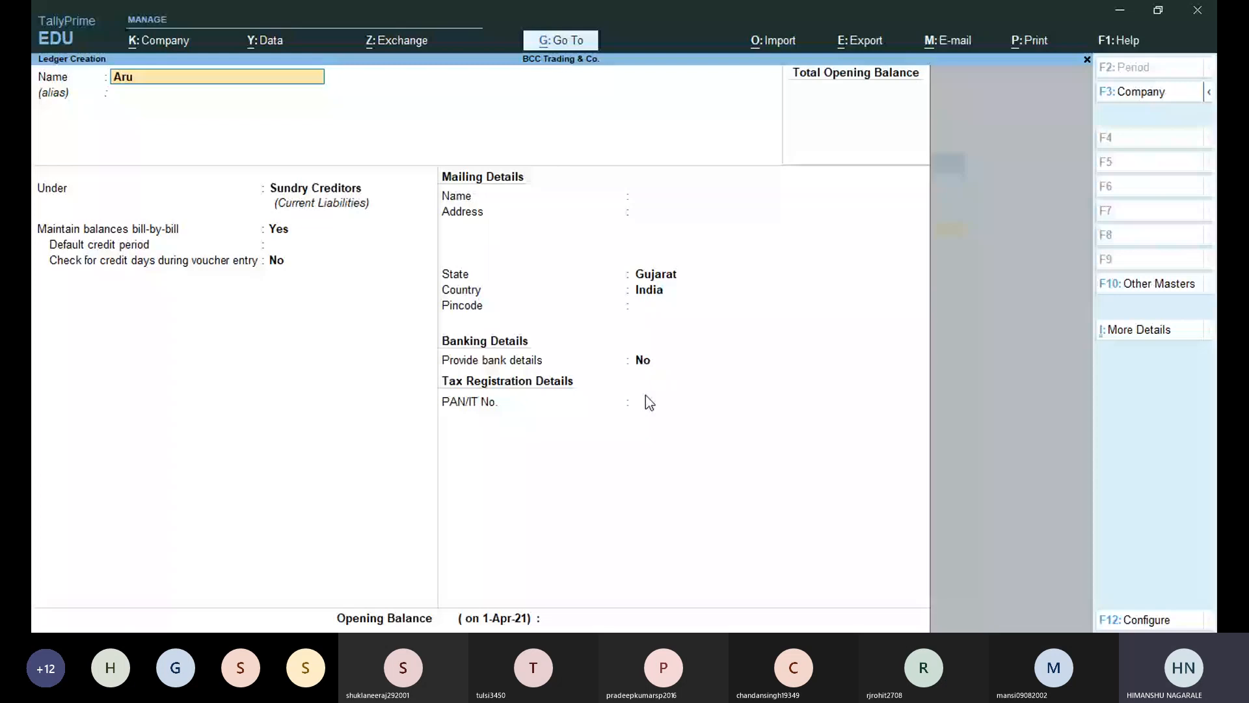
pyautogui.press('Return')
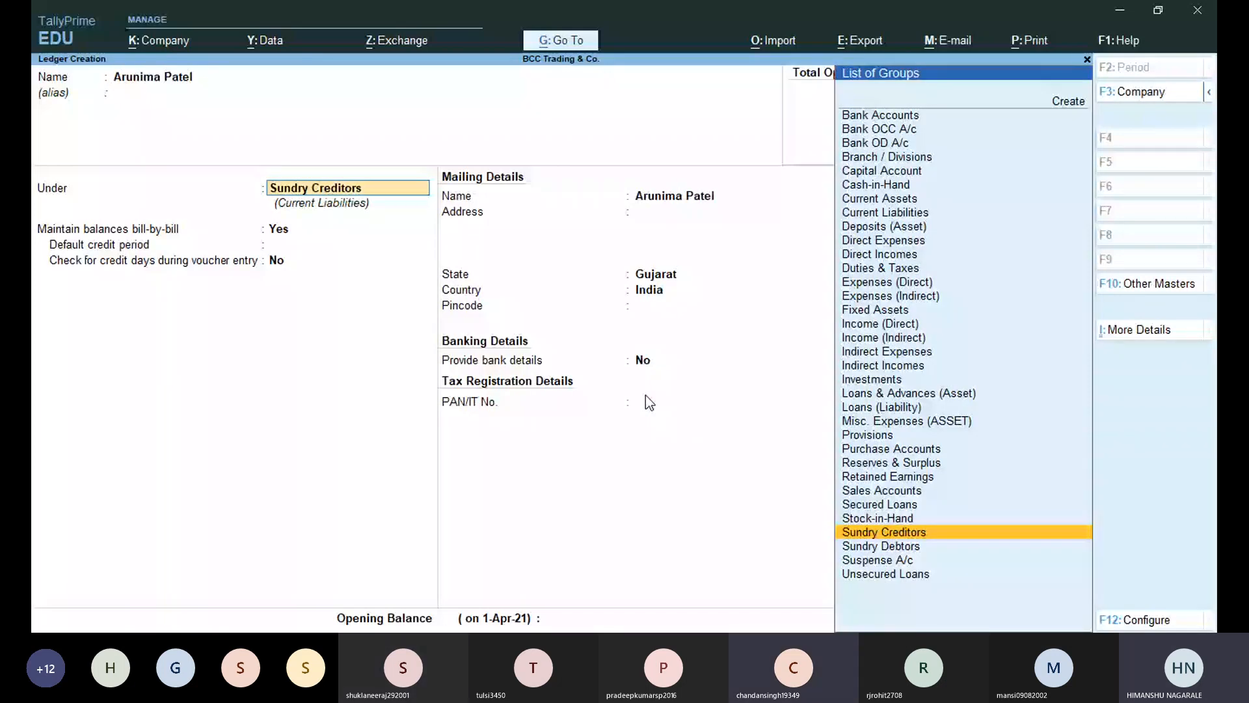
pyautogui.write('Sun')
pyautogui.press('Down')
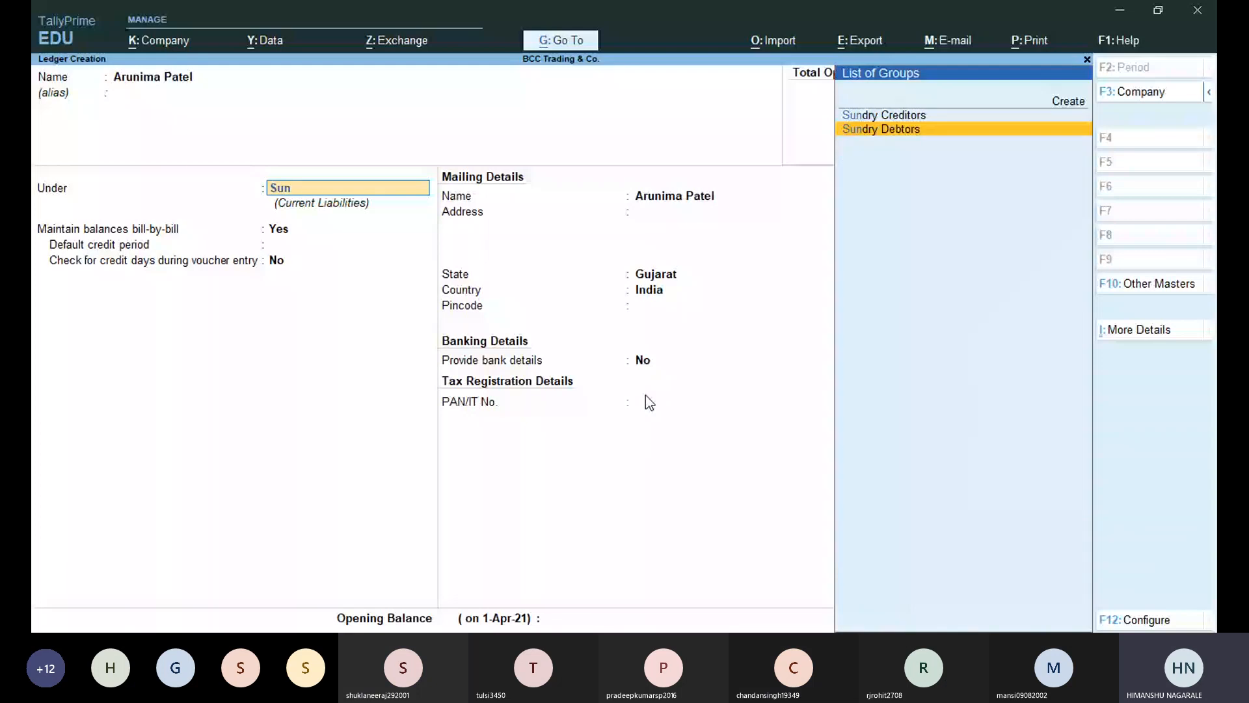
pyautogui.press('Return')
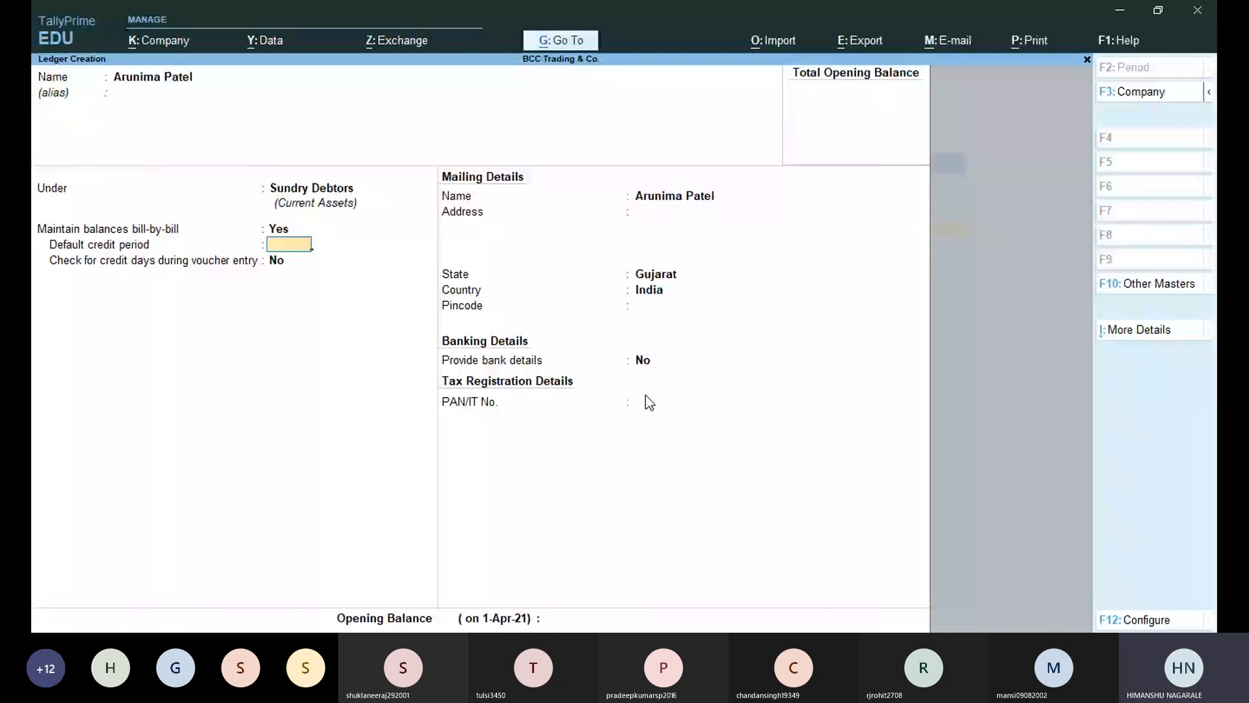
# Set a 25-day credit period, keep Gujarat as state, and save the customer ledger.
pyautogui.write('25')
pyautogui.press('Return')
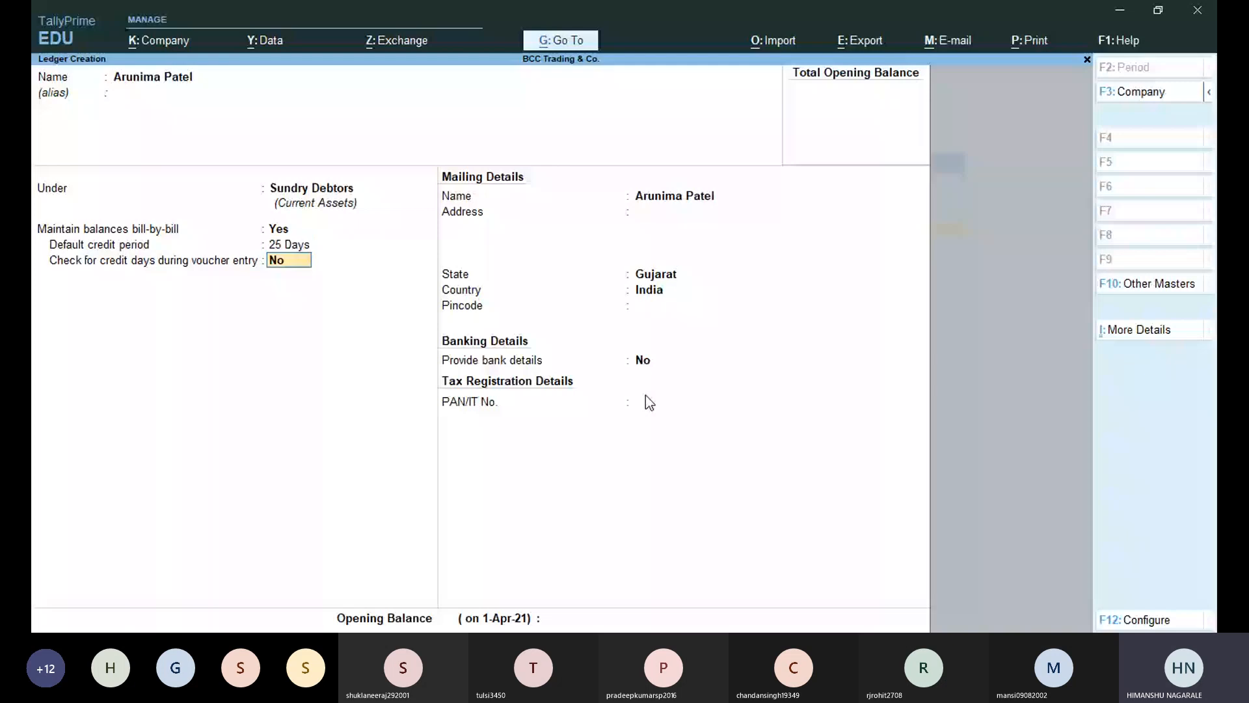
pyautogui.press('Return')
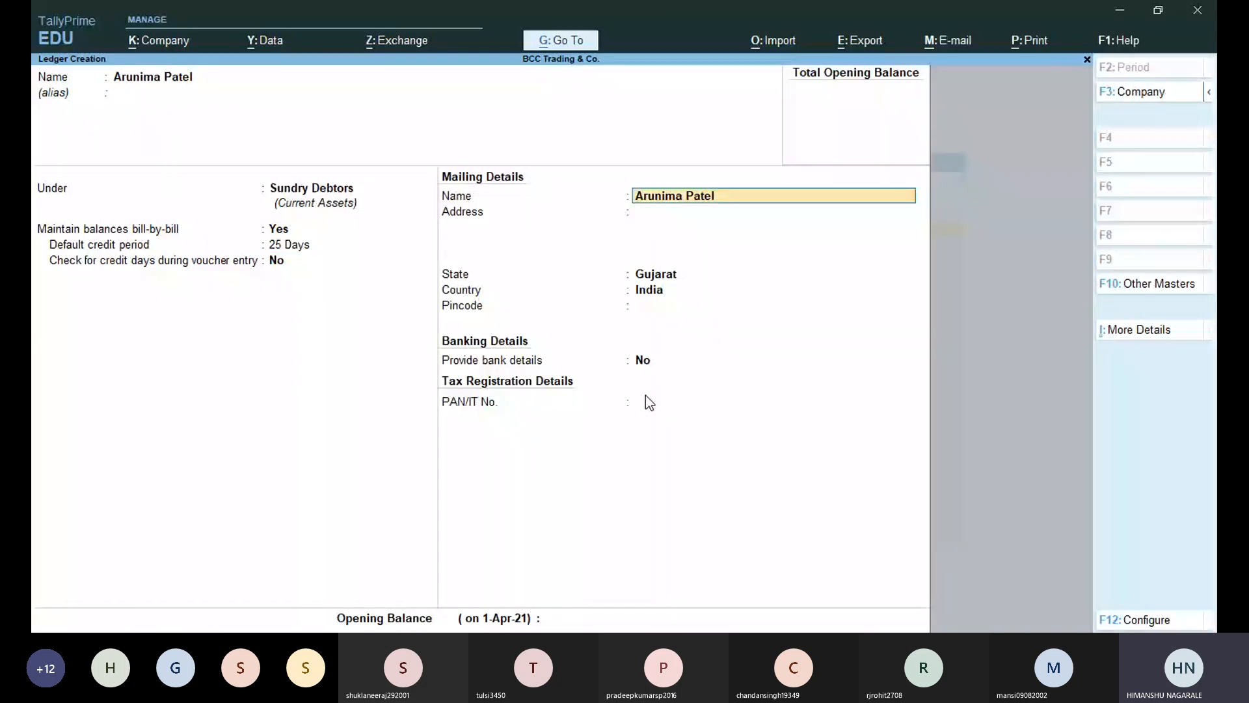
pyautogui.press('Return')
pyautogui.press('Return')
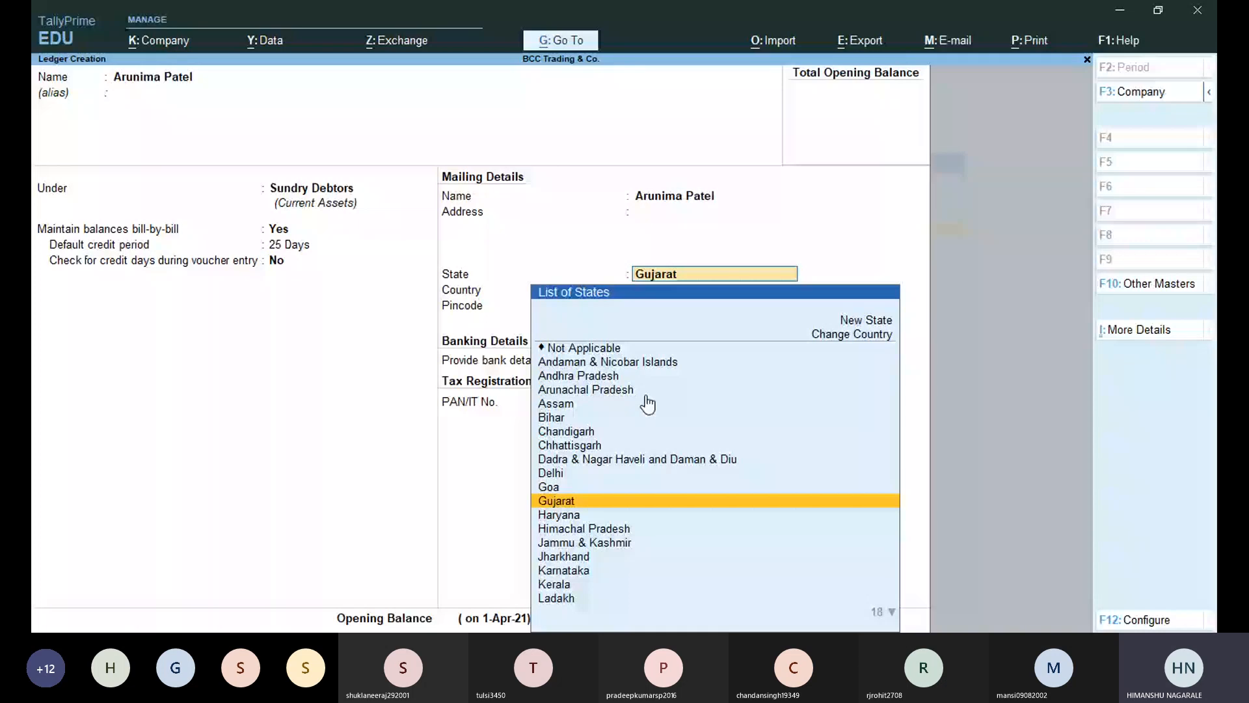
pyautogui.hotkey('ctrl', 'a')
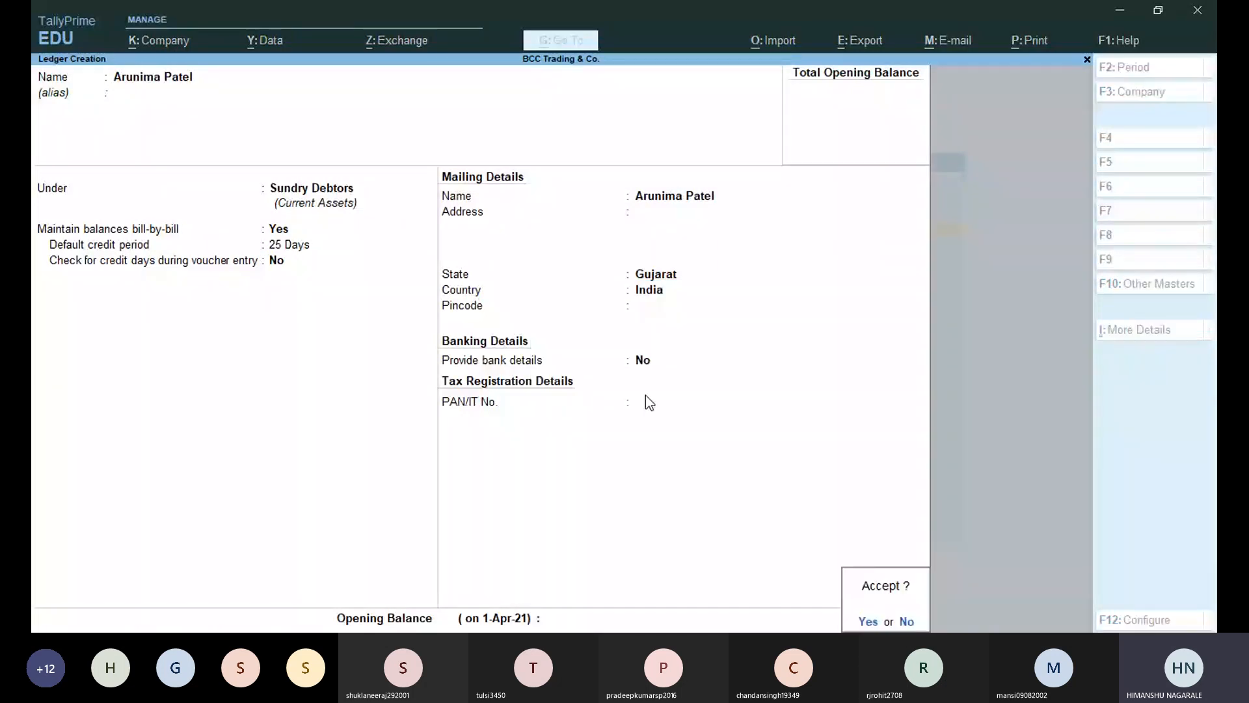
pyautogui.press('y')
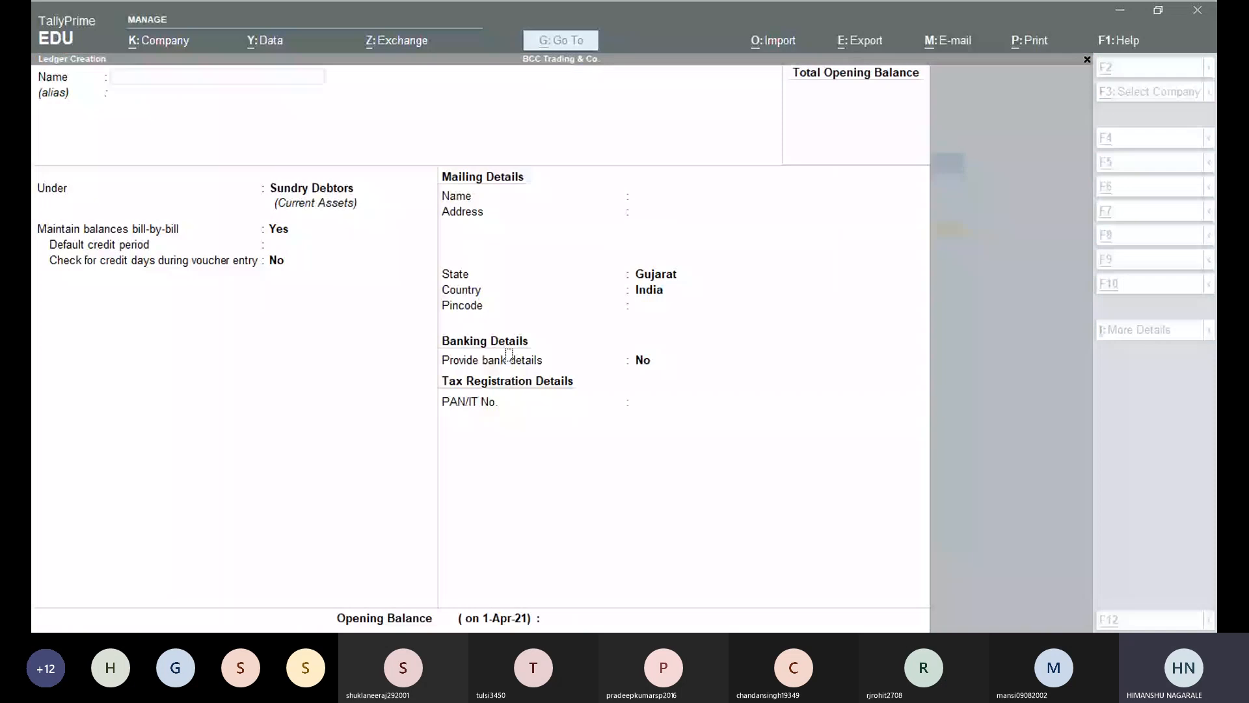
# Draft a 'CGST Account' ledger under Duties & Taxes, then abandon it.
pyautogui.write('CGST Accounty')
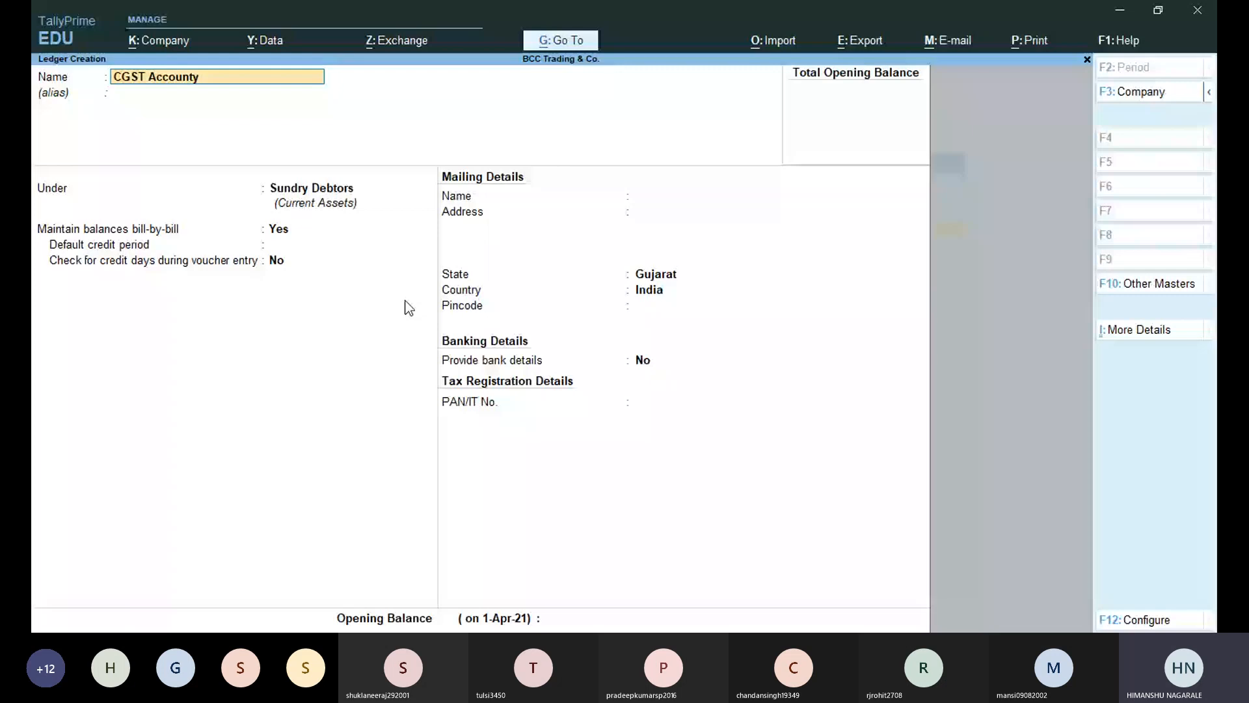
pyautogui.press('BackSpace')
pyautogui.press('Return')
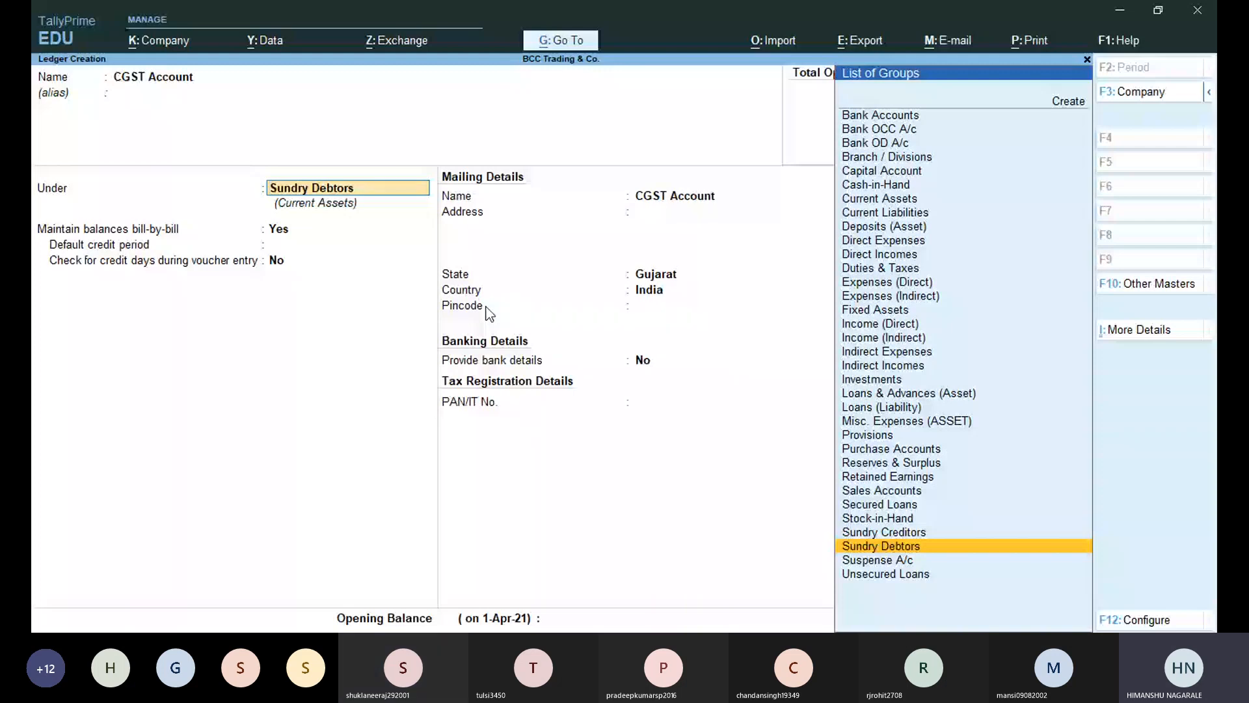
pyautogui.write('du')
pyautogui.press('Return')
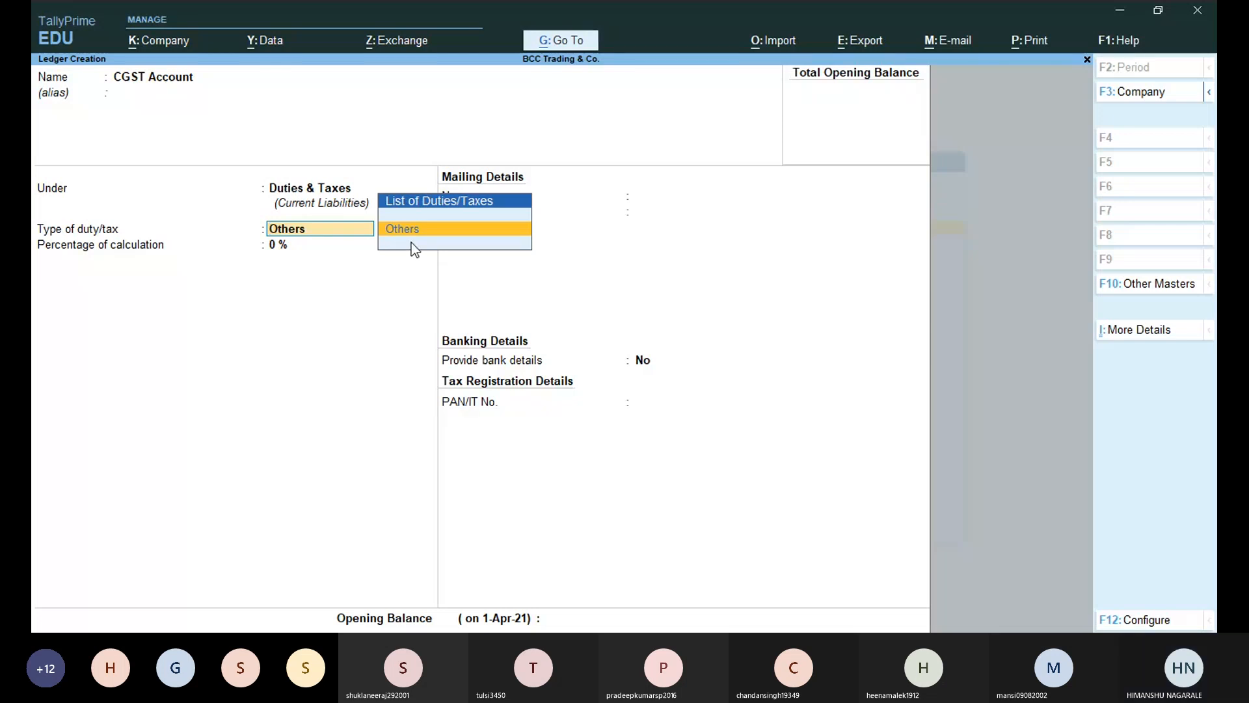
pyautogui.press('Escape')
# Quit without saving and open Company Alteration to step through BCC Trading & Co.'s details.
pyautogui.press('y')
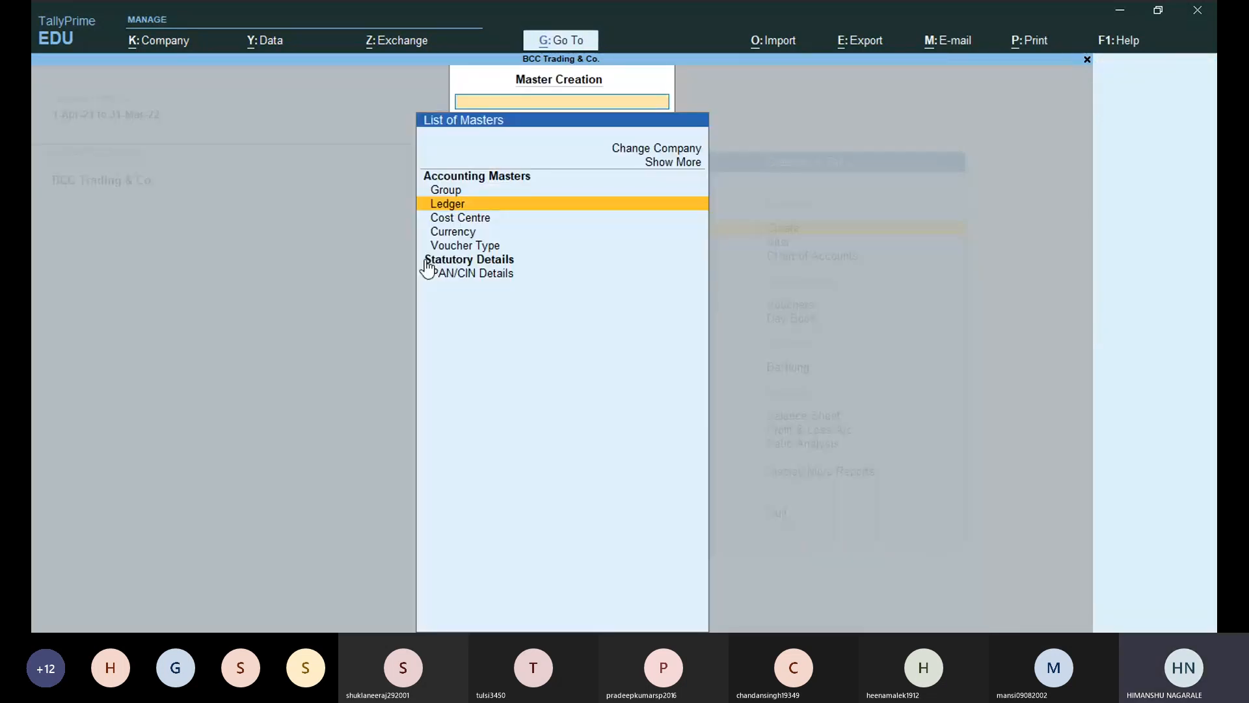
pyautogui.press('Escape')
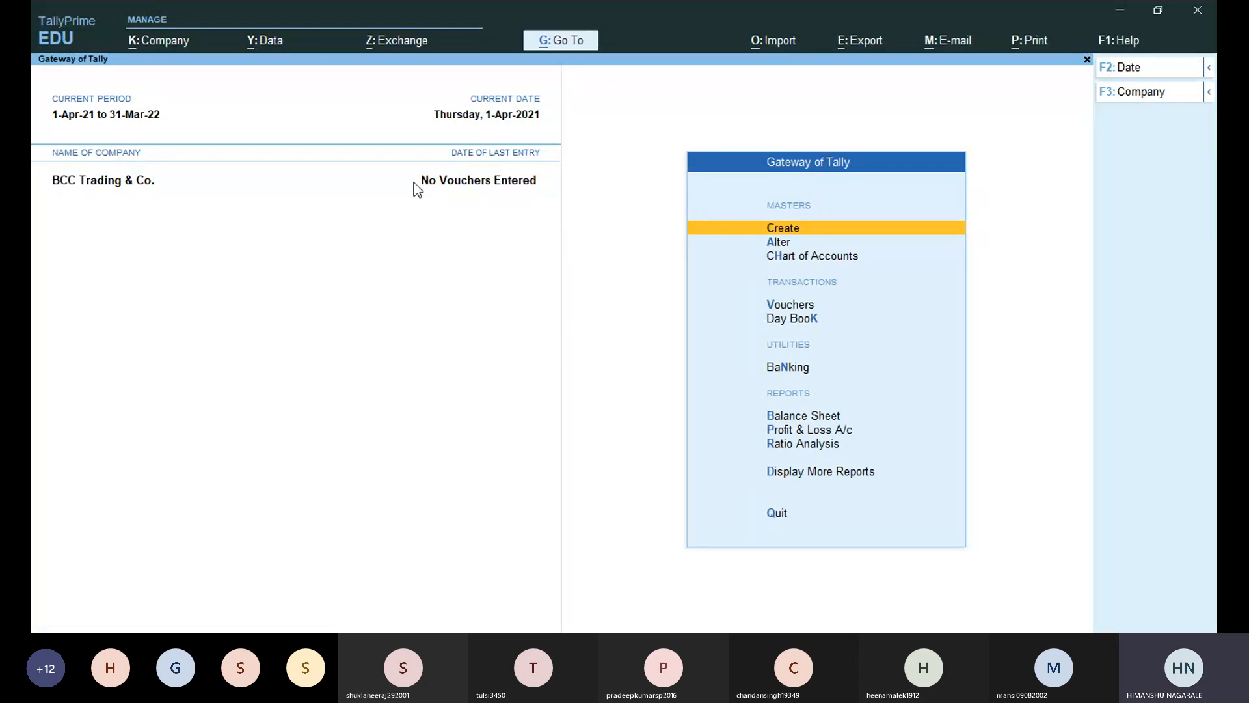
pyautogui.hotkey('alt', 'k')
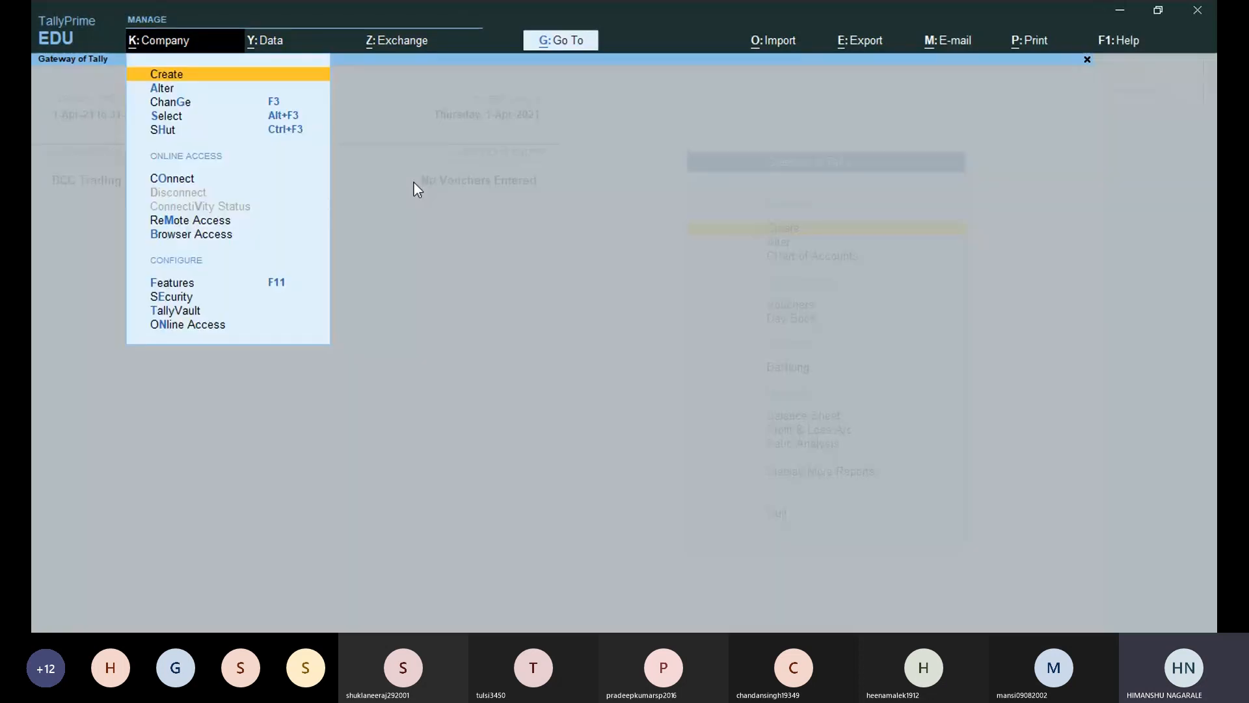
pyautogui.press('Down')
pyautogui.press('Return')
pyautogui.press('Return')
pyautogui.press('Return')
pyautogui.press('Return')
pyautogui.press('Return')
pyautogui.press('Return')
pyautogui.press('Return')
pyautogui.press('Return')
pyautogui.press('Return')
pyautogui.press('Return')
pyautogui.press('Return')
pyautogui.press('Return')
pyautogui.press('Return')
pyautogui.press('Return')
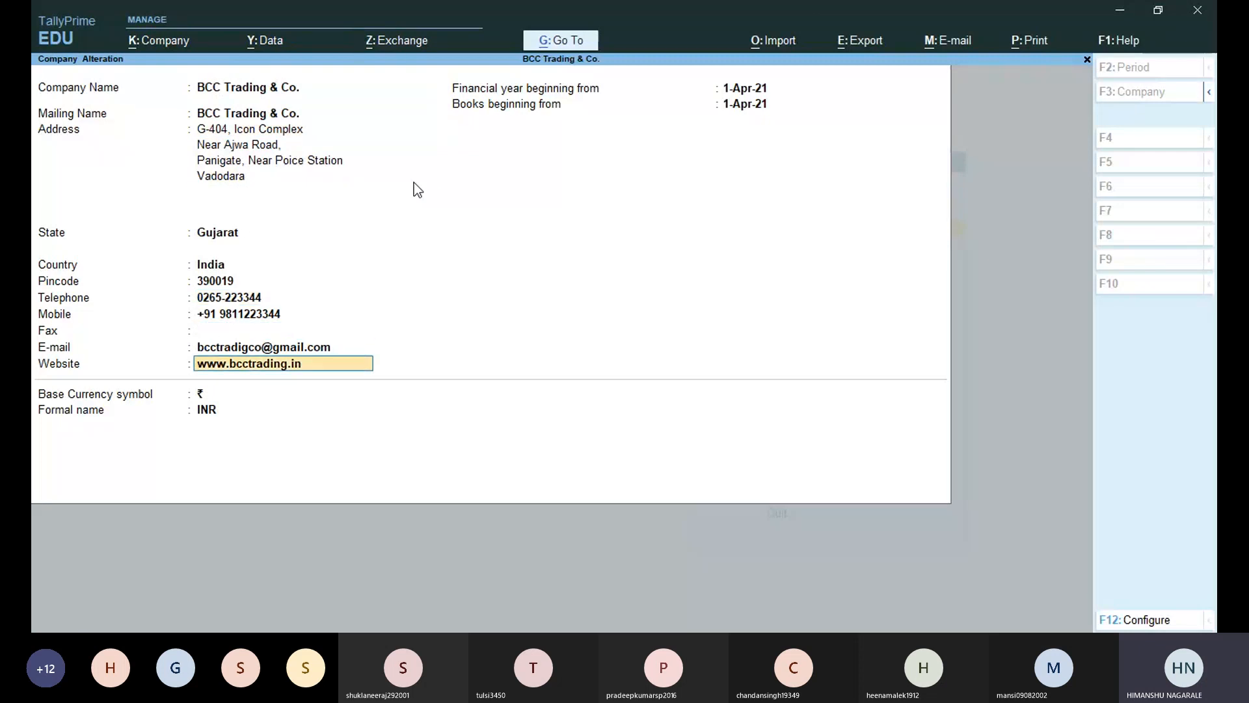
pyautogui.press('Return')
pyautogui.press('Return')
pyautogui.press('Return')
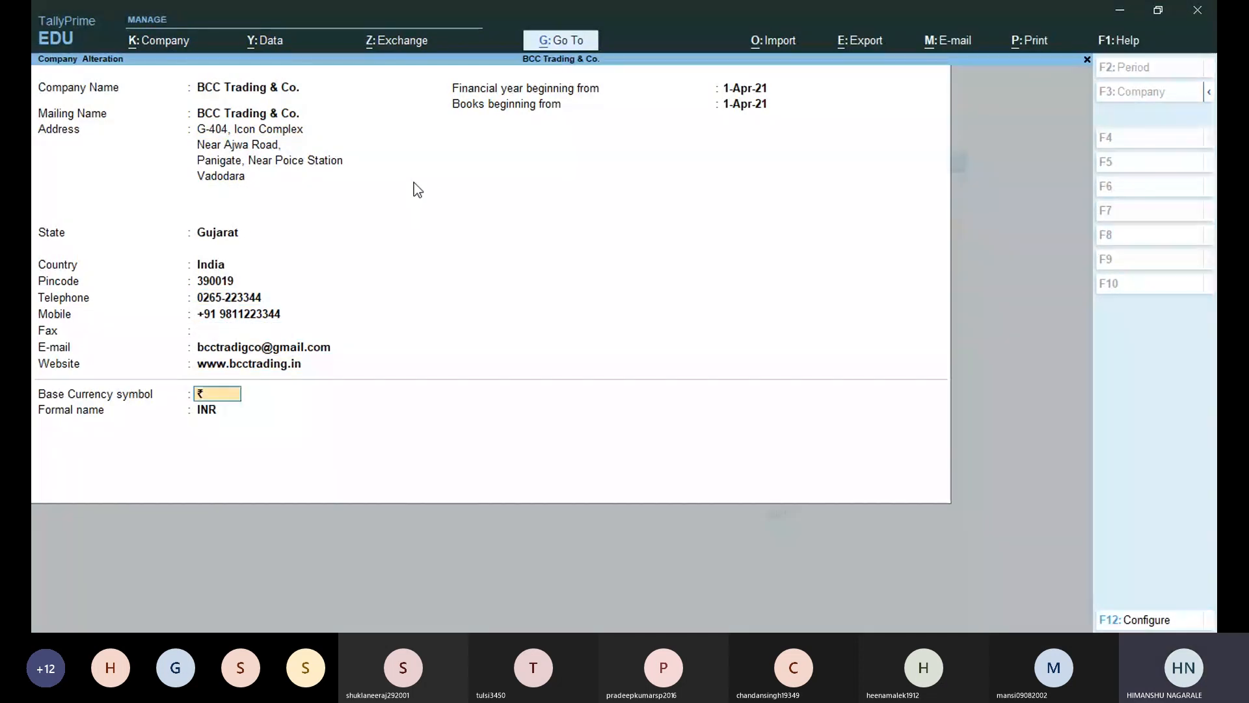
pyautogui.press('Return')
pyautogui.press('Return')
pyautogui.press('Return')
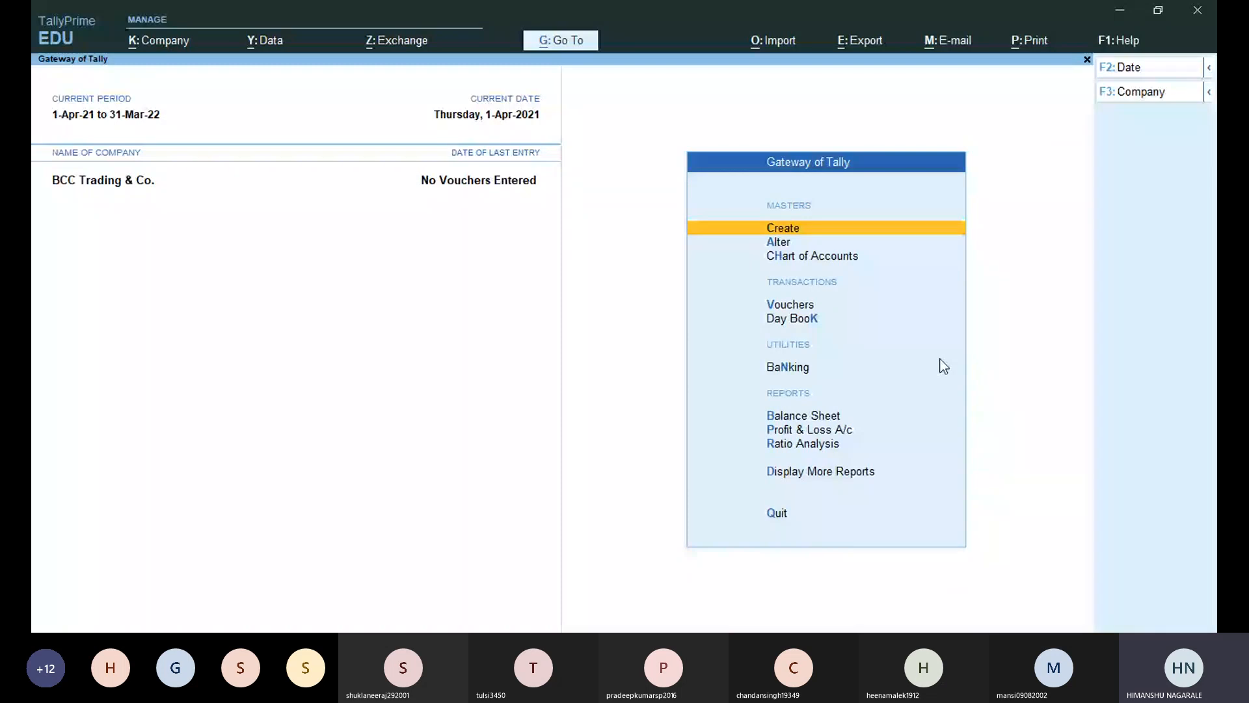
# Glance at the Select Company list, close it, and show the K: Company options.
pyautogui.moveTo(1052, 101)
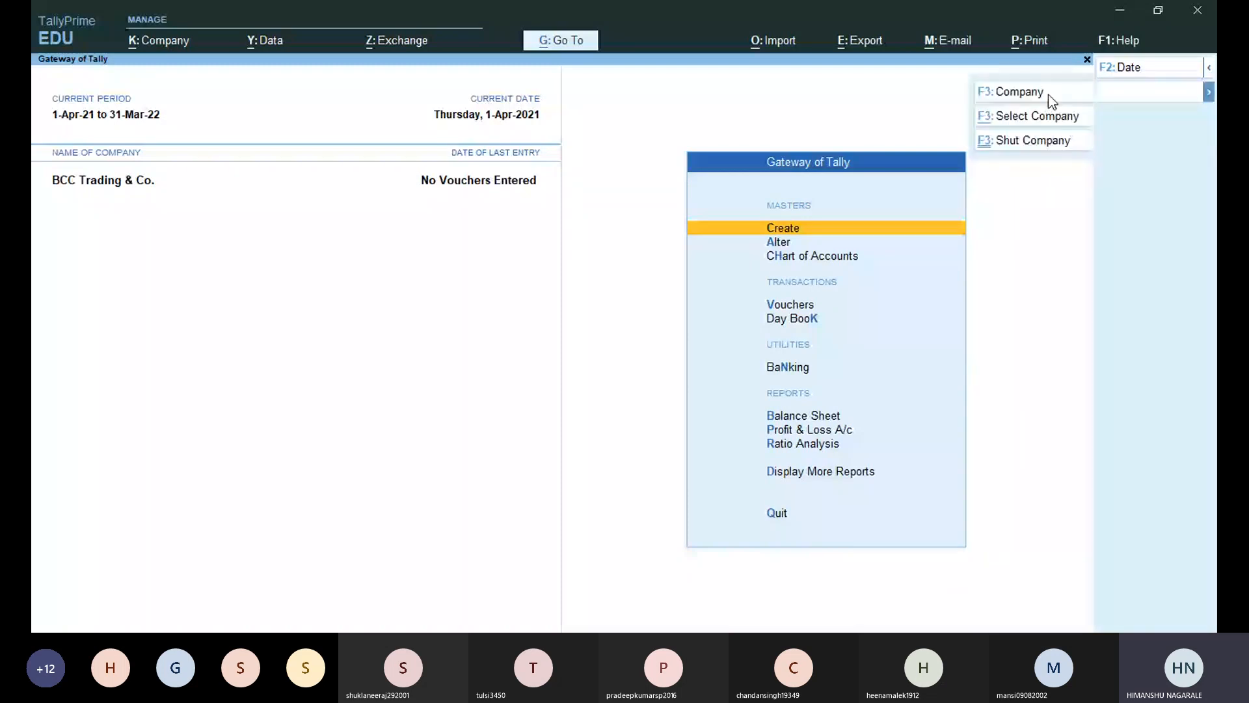
pyautogui.click(1027, 117)
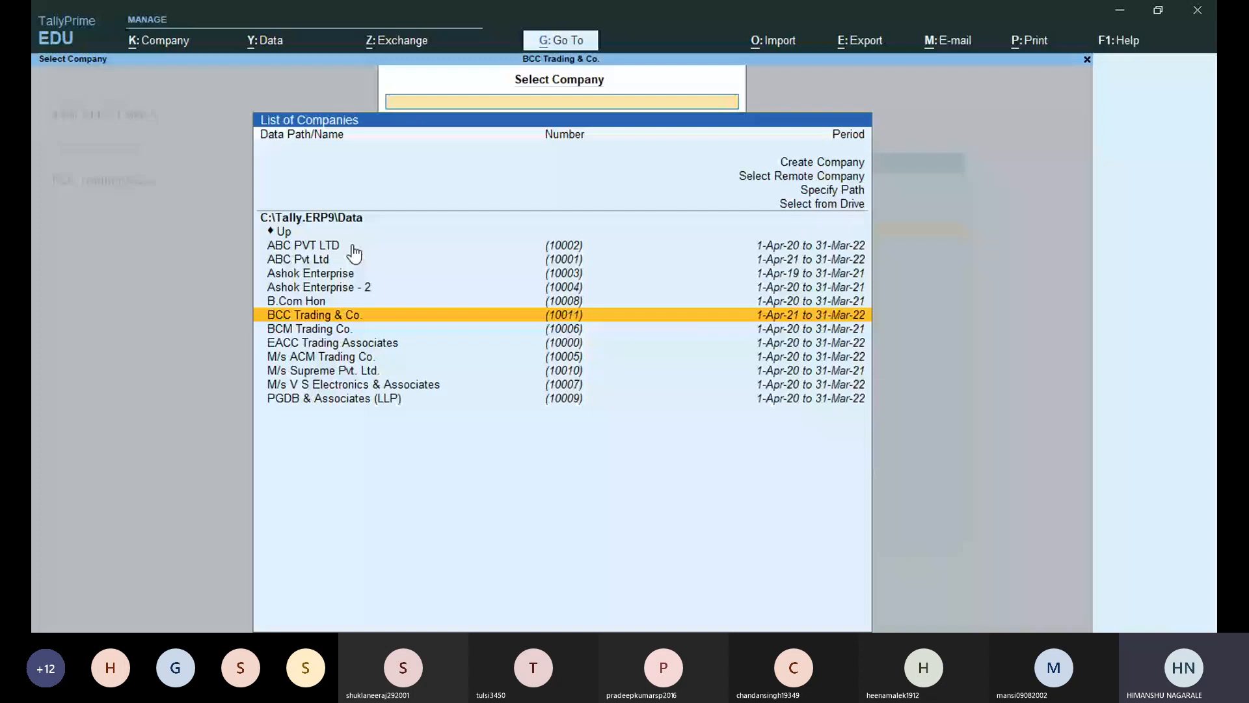
pyautogui.click(266, 40)
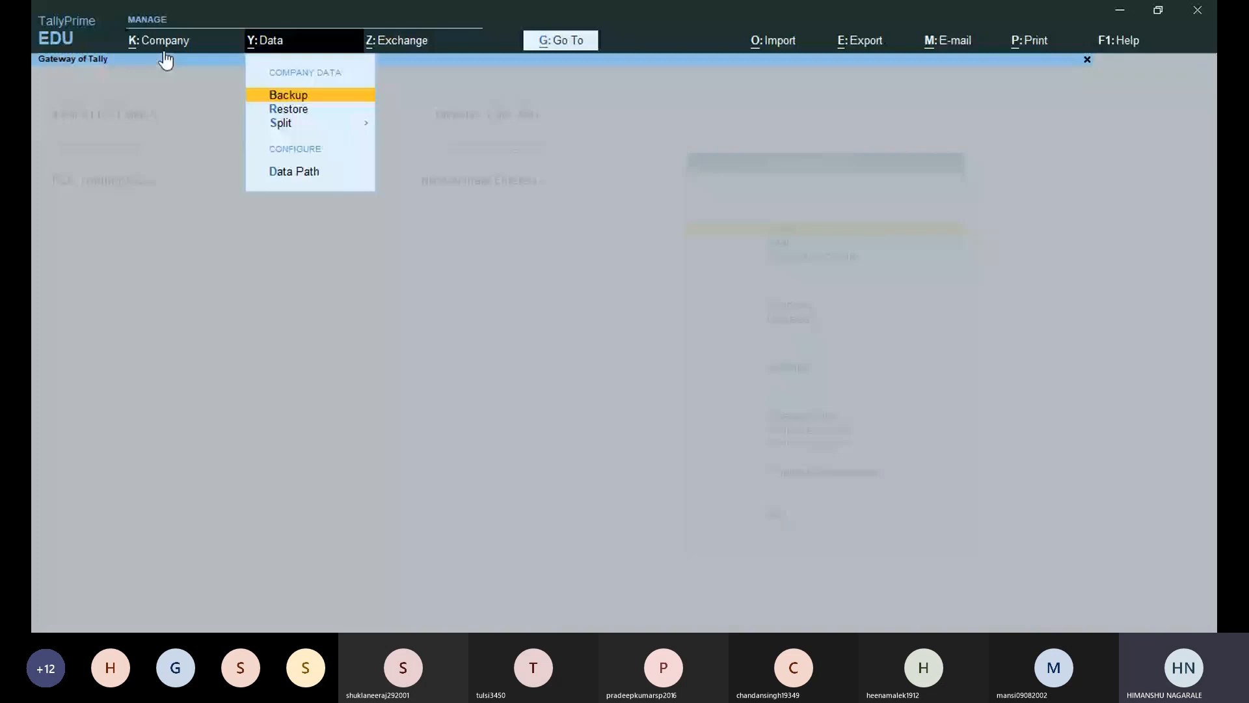
pyautogui.click(164, 52)
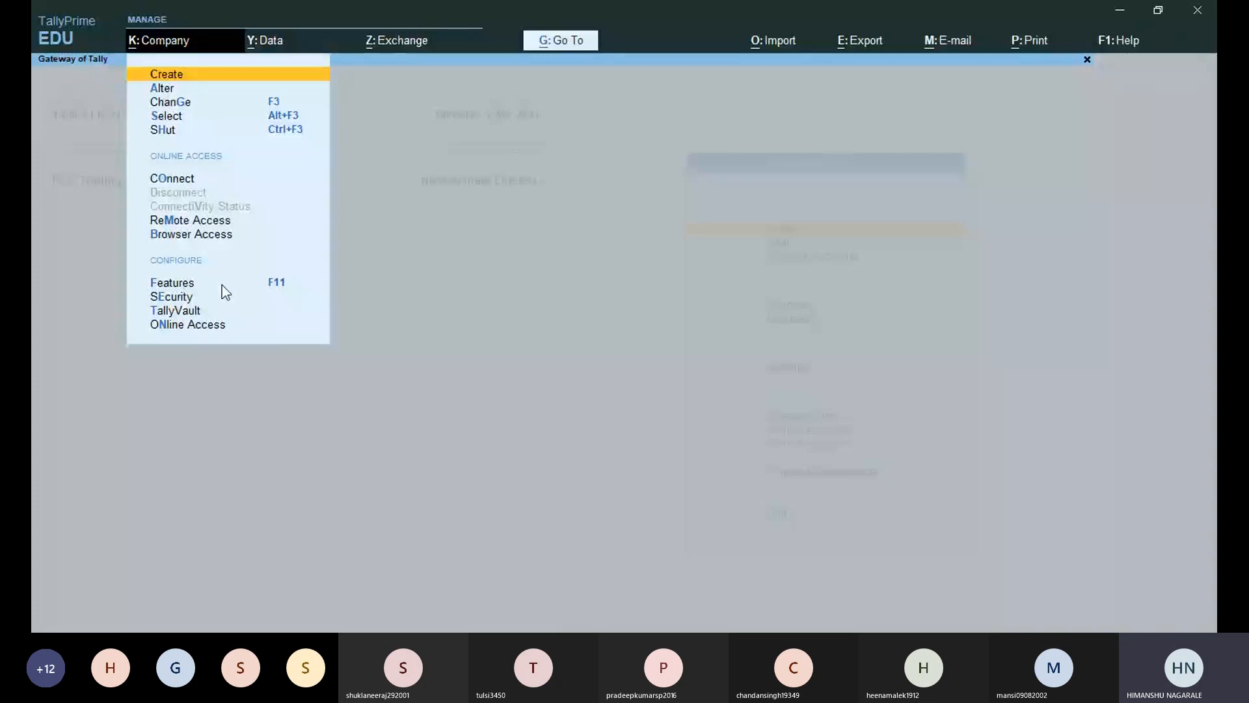
# In Company Features, set Enable Goods and Services Tax (GST) to Yes.
pyautogui.click(185, 285)
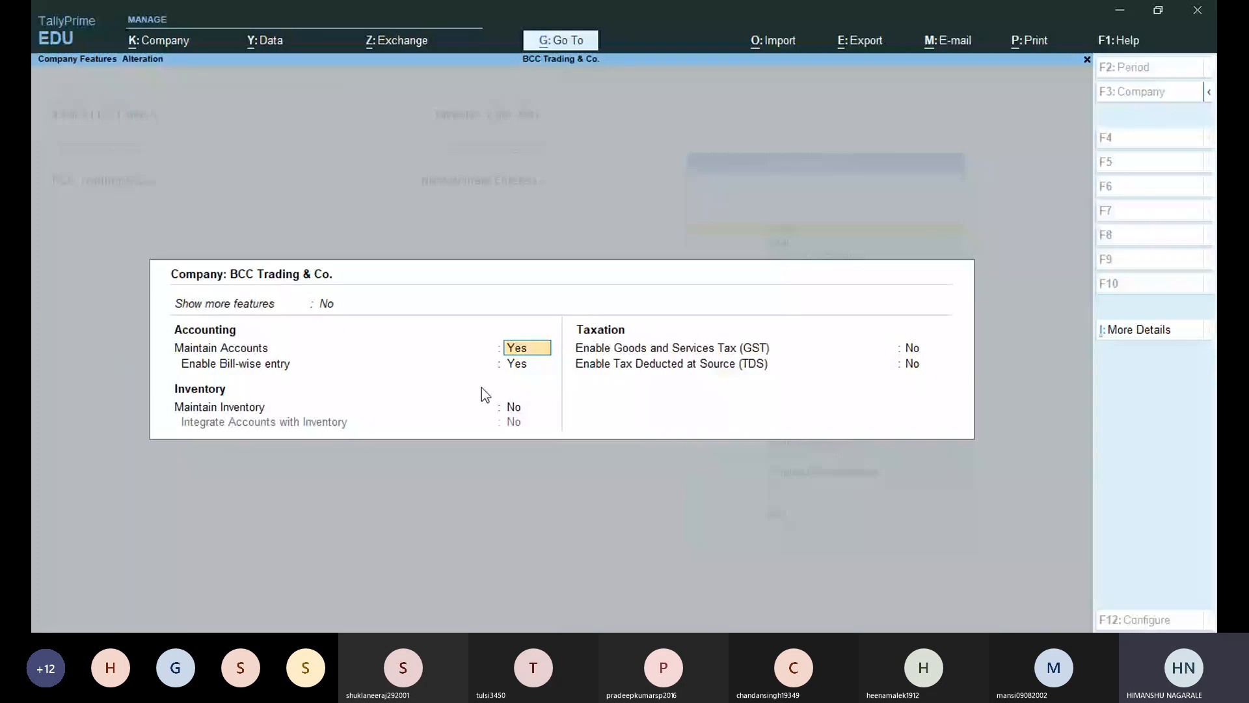
pyautogui.press('Return')
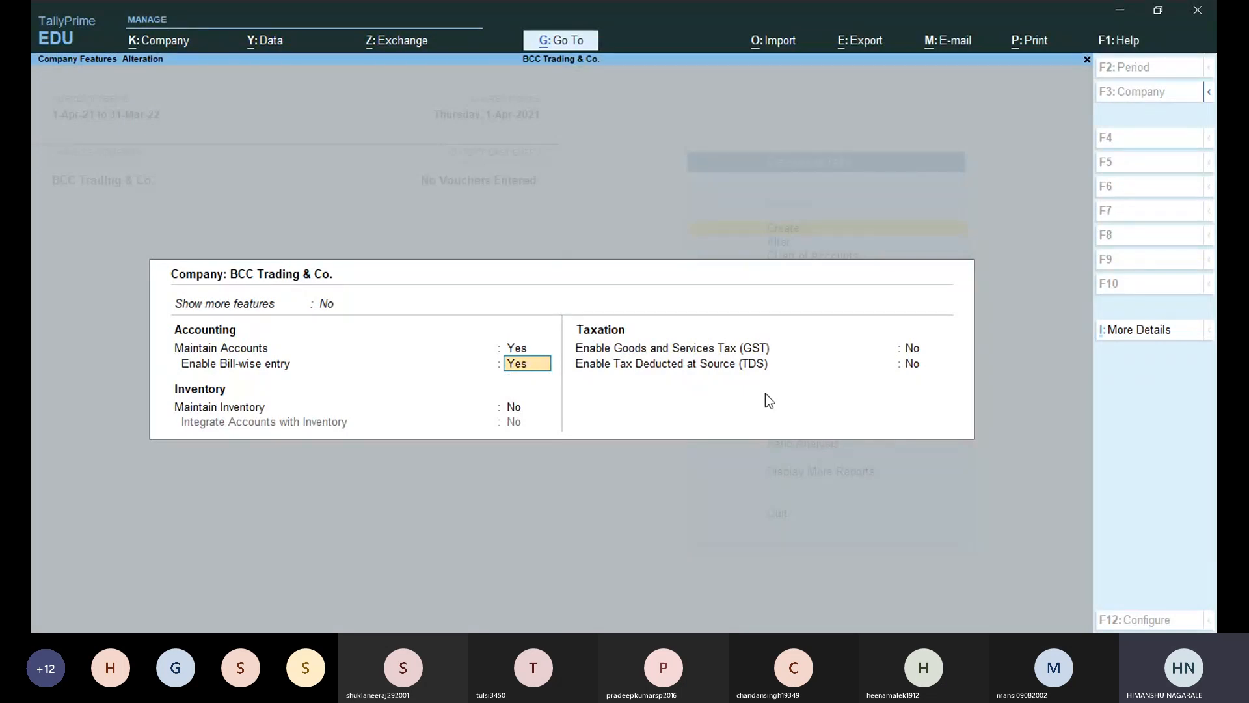
pyautogui.press('Return')
pyautogui.press('Return')
pyautogui.write('y')
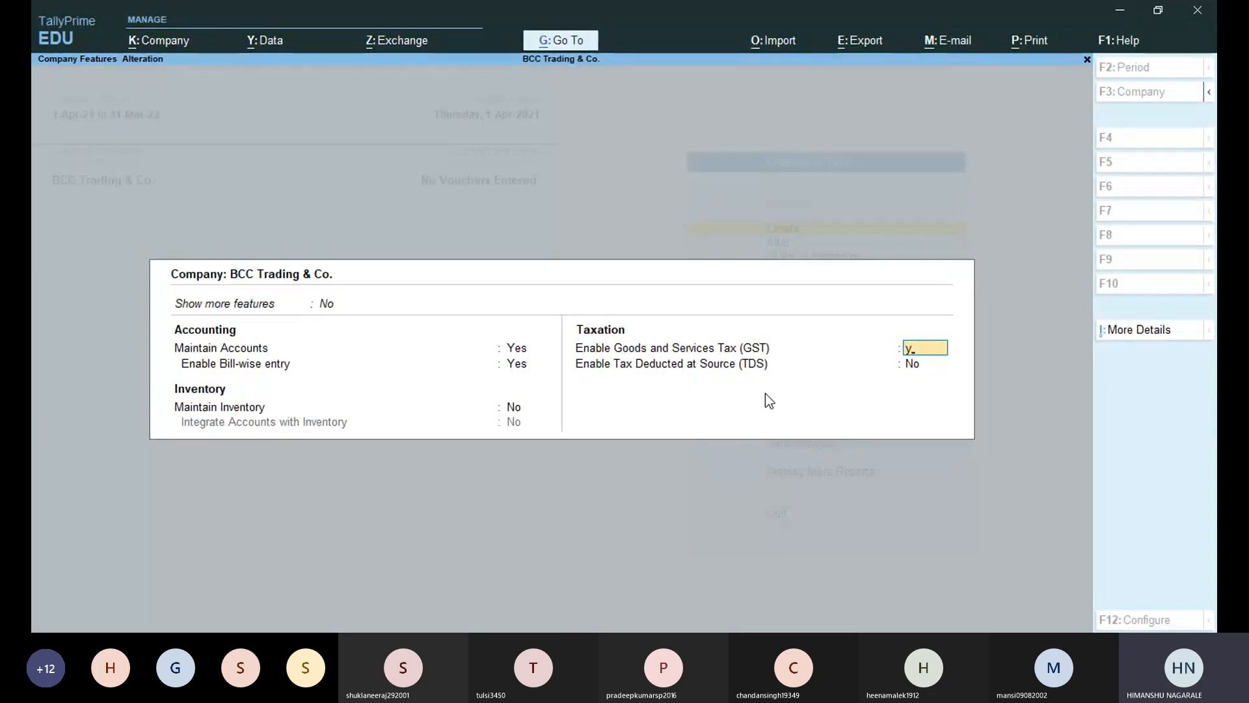
pyautogui.press('Return')
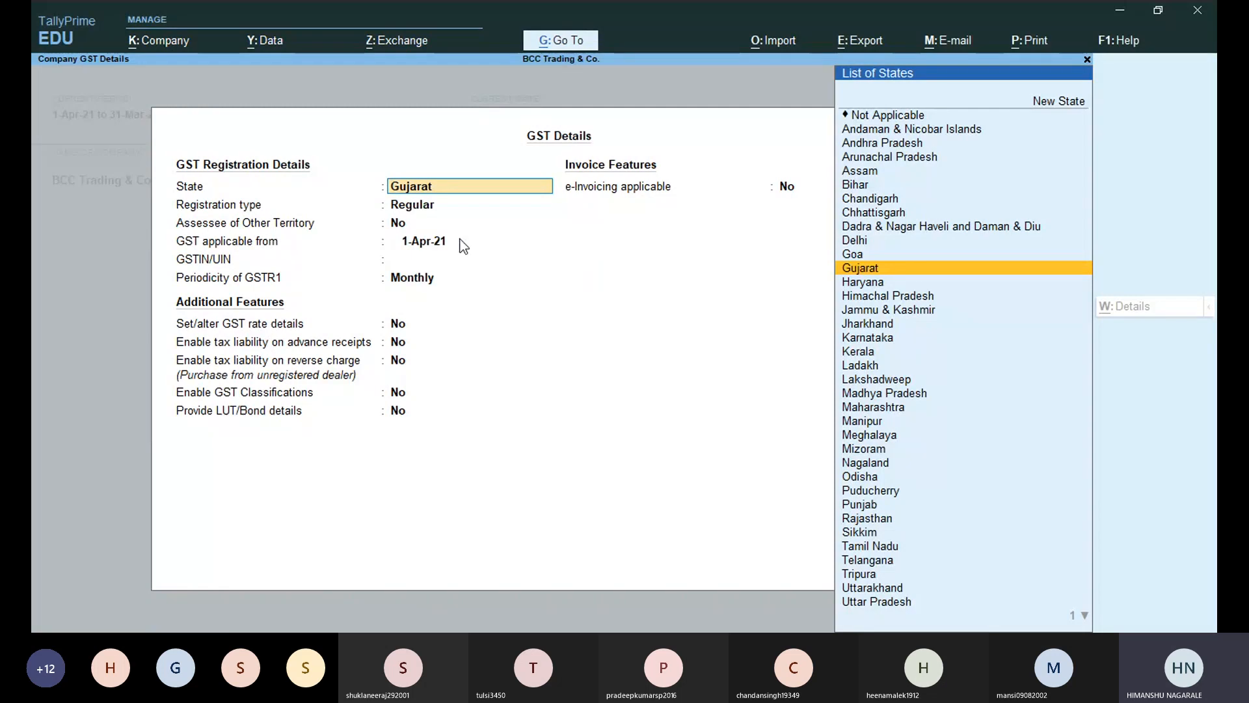
# Keep state Gujarat, choose Regular registration, other-territory assessee No, applicable from 1-Apr-21.
pyautogui.press('Return')
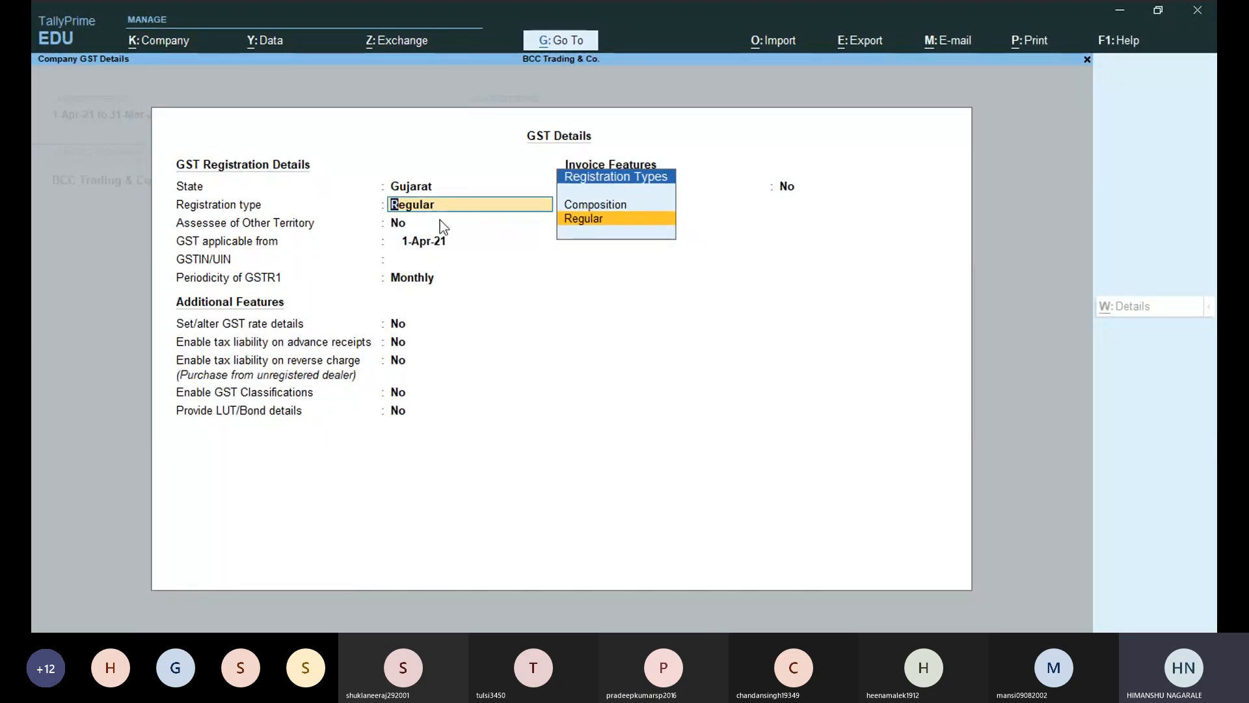
pyautogui.click(614, 230)
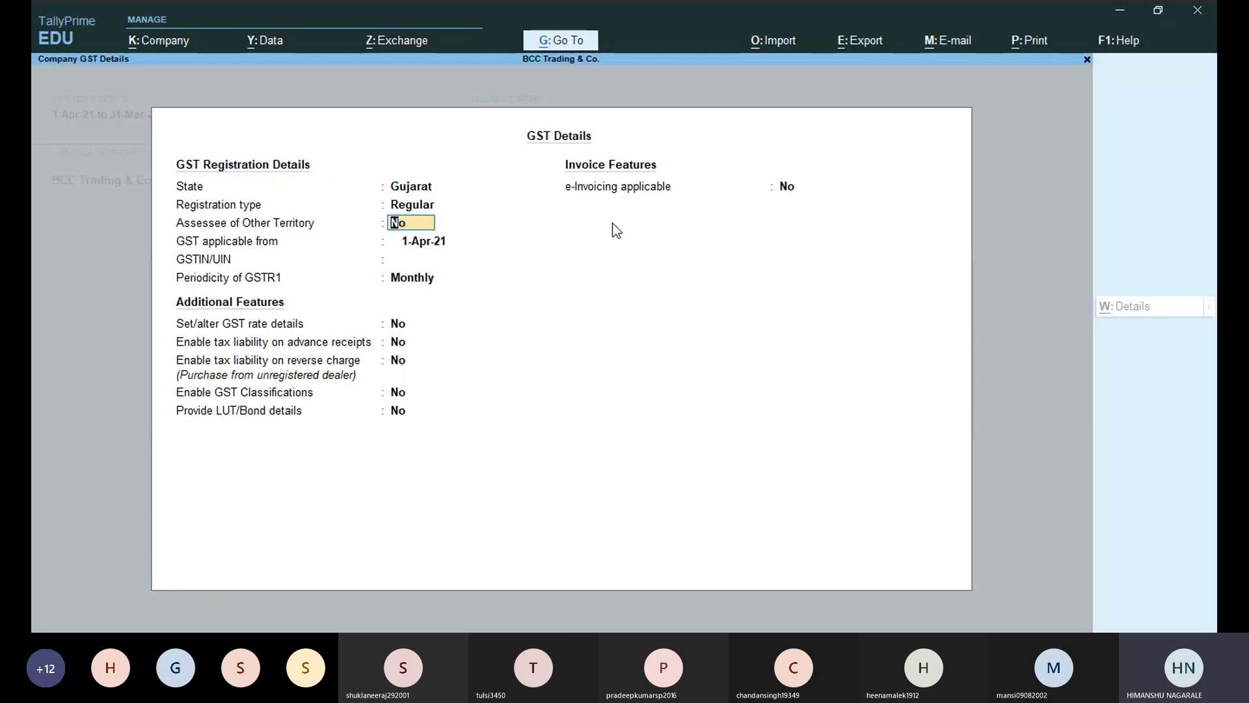
pyautogui.press('Return')
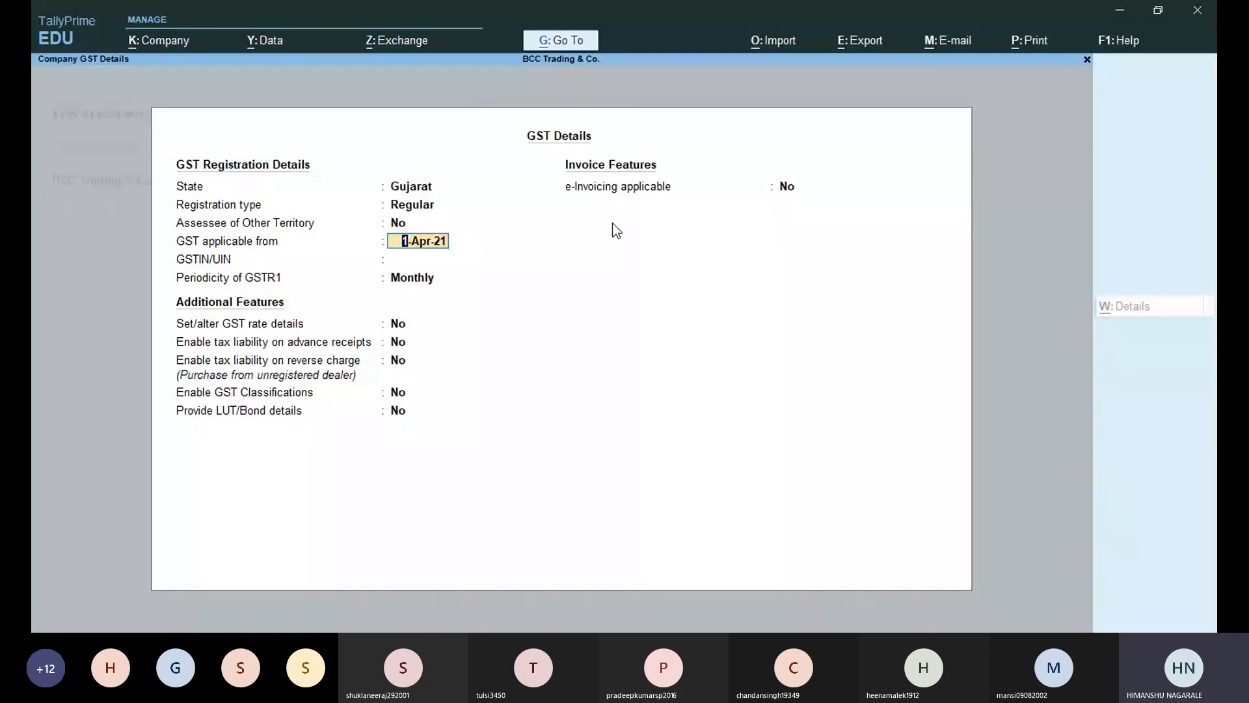
pyautogui.press('Return')
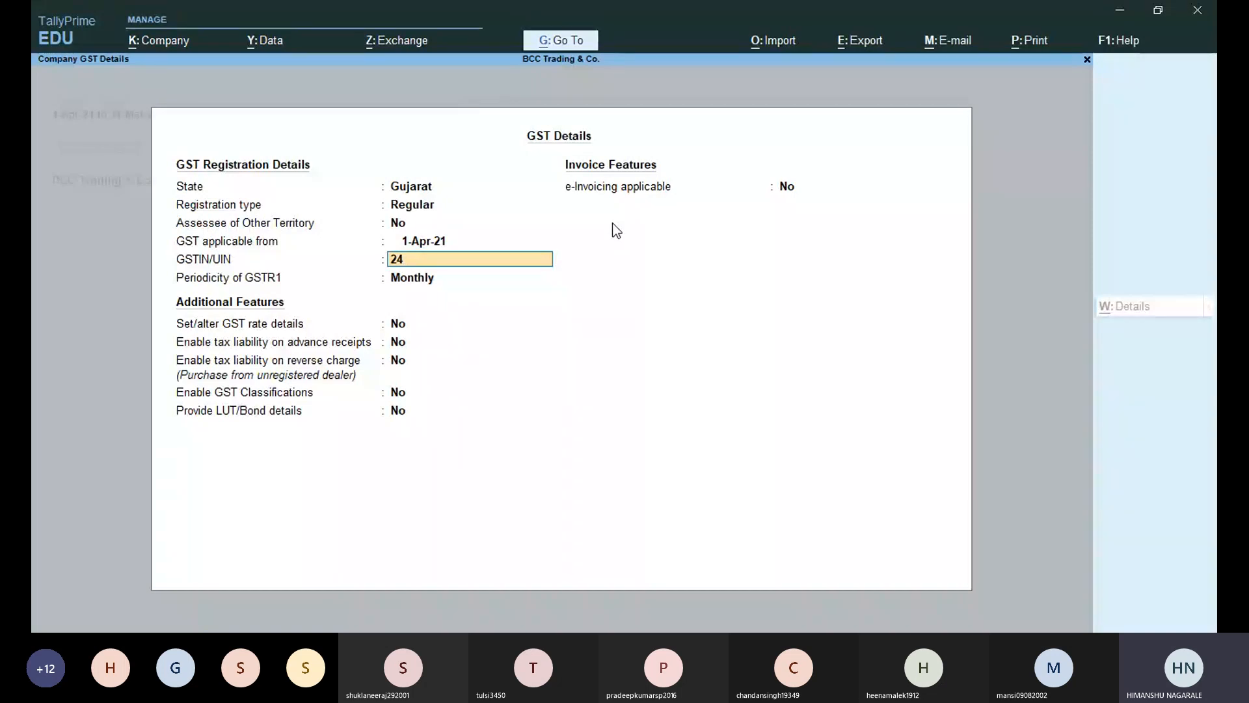
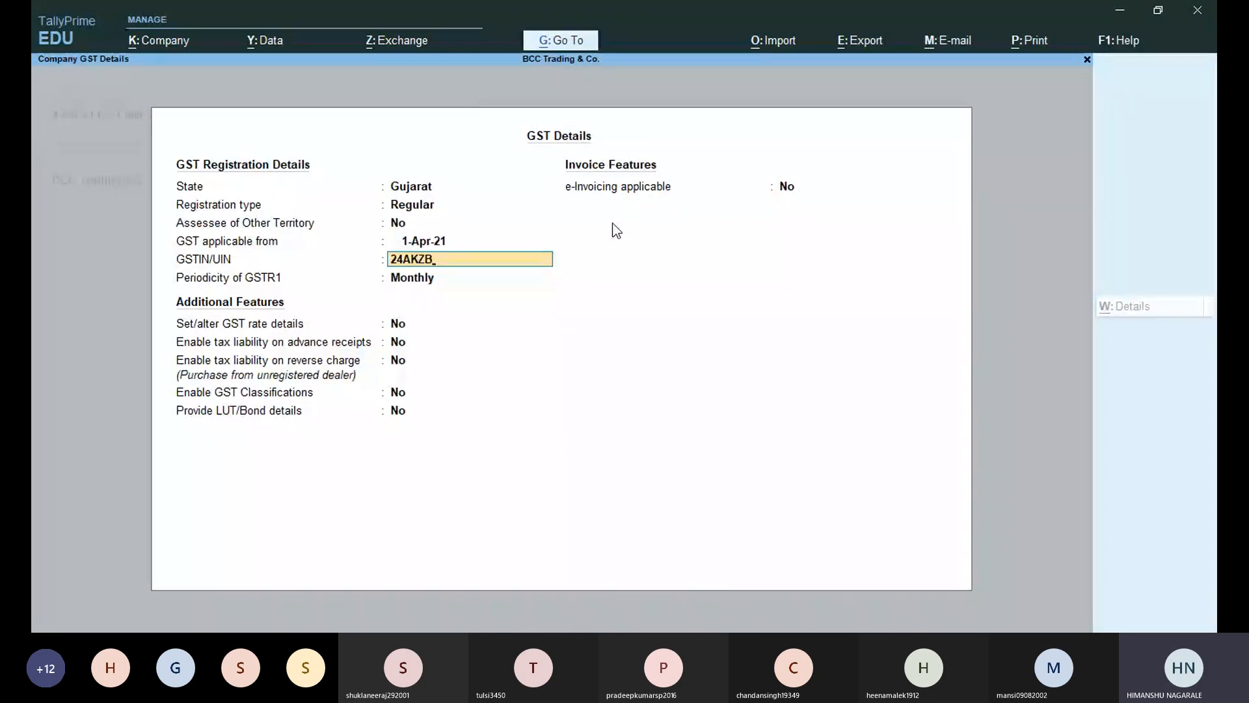
# Enter the company's GSTIN, keep GSTR1 periodicity Monthly, and accept the GST details.
pyautogui.press('Return')
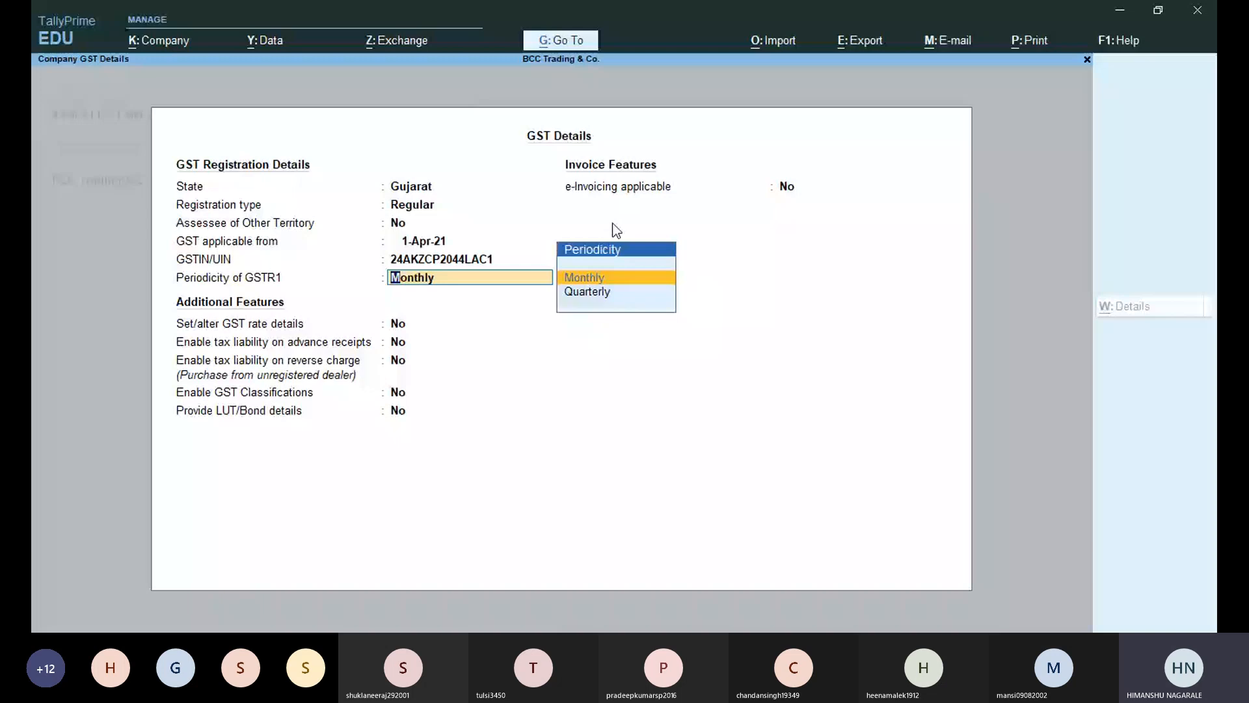
pyautogui.press('Return')
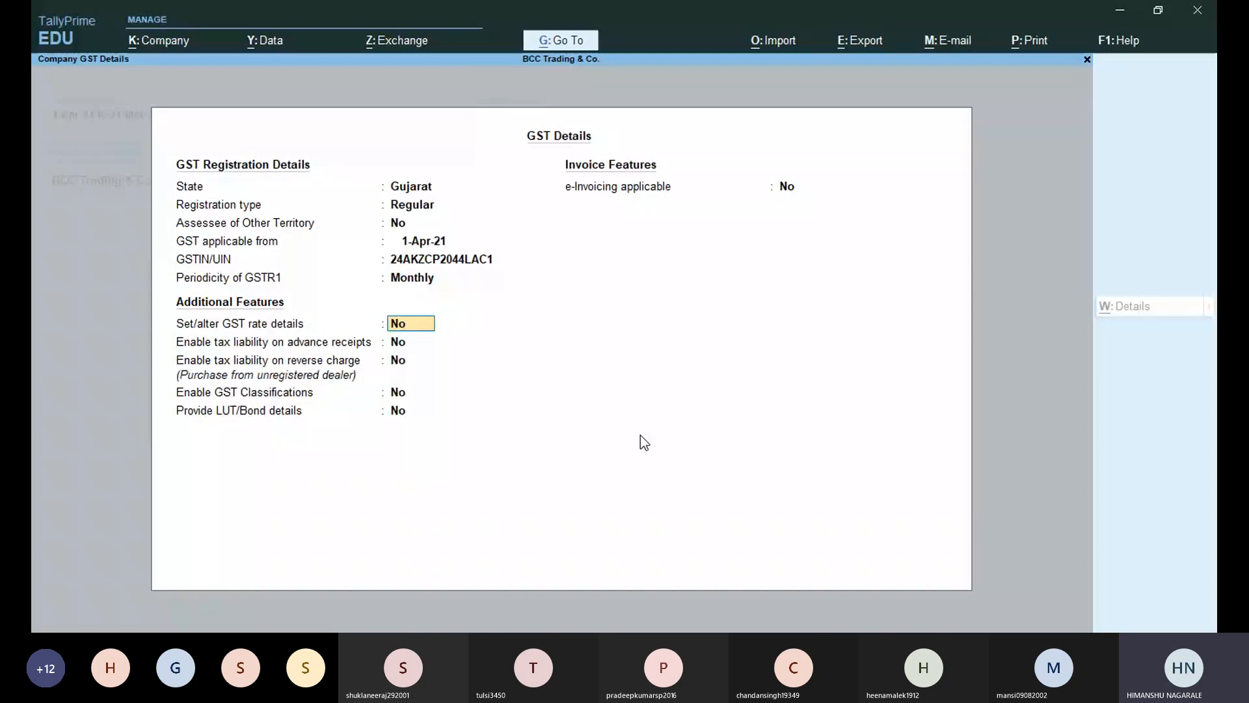
pyautogui.press('Return')
pyautogui.press('Return')
pyautogui.press('Return')
pyautogui.press('Return')
pyautogui.press('Return')
pyautogui.press('Return')
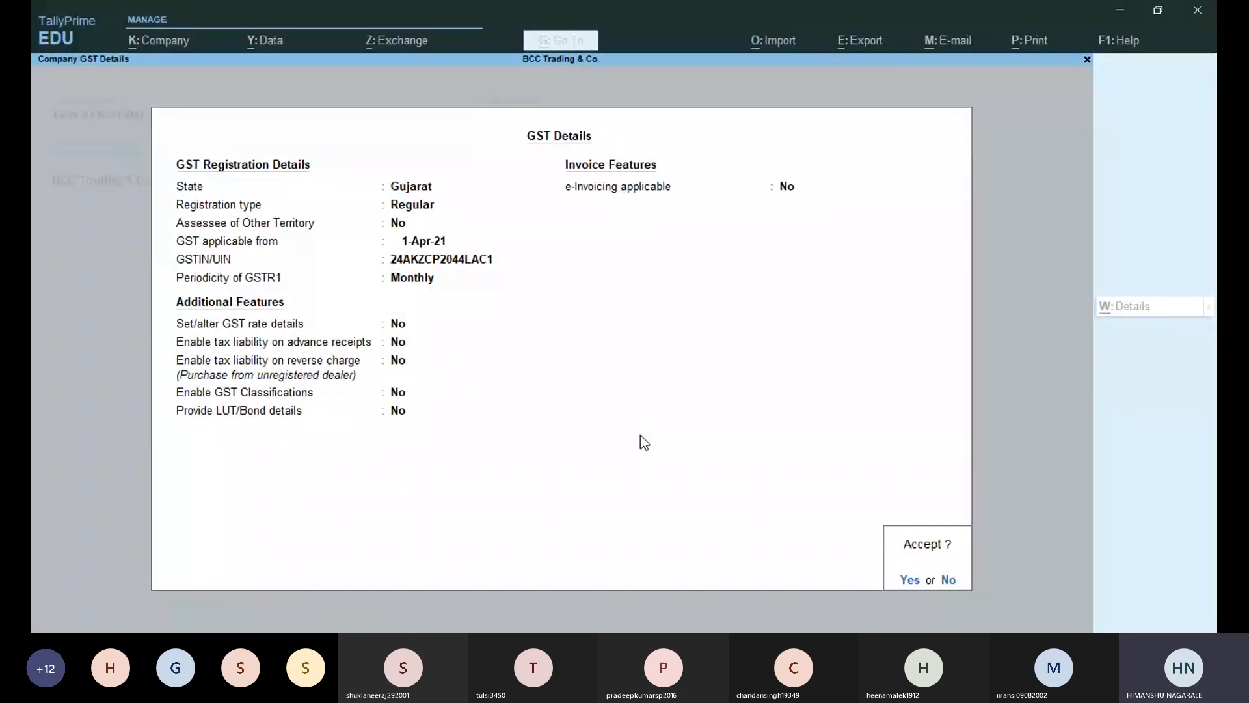
pyautogui.press('Return')
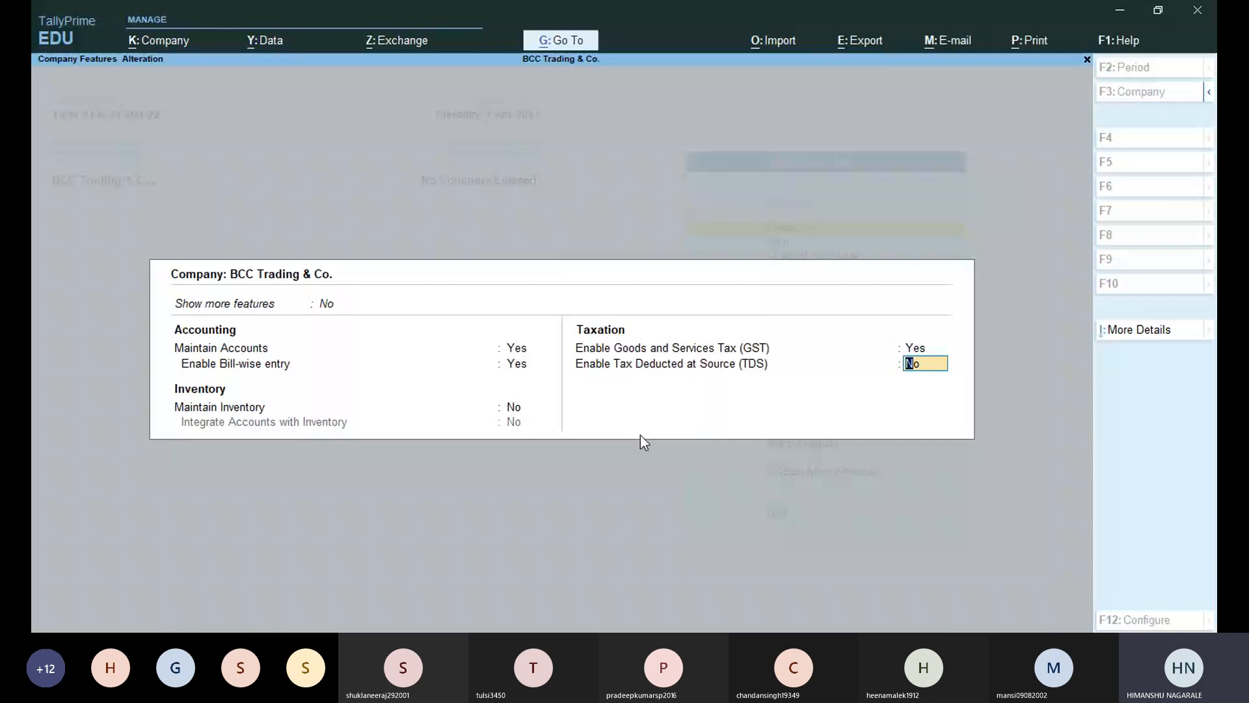
# Accept Company Features and start a 'CGST Account' ledger under Duties & Taxes.
pyautogui.press('Return')
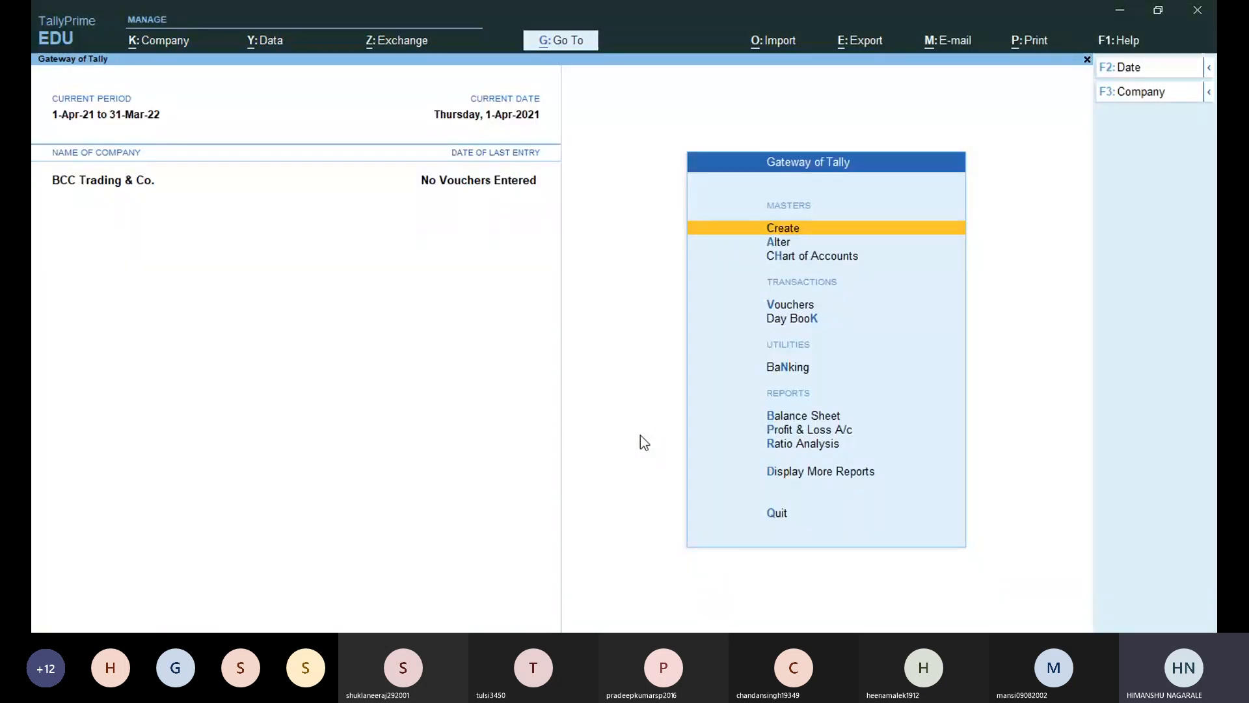
pyautogui.press('Return')
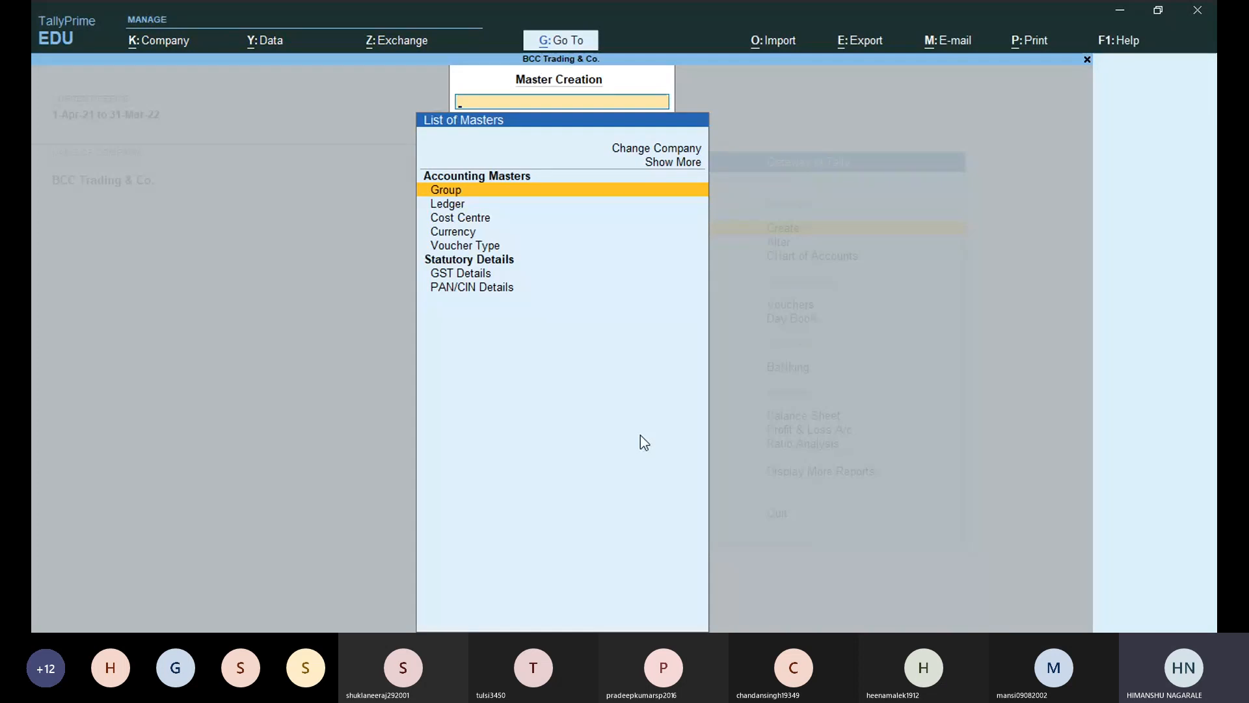
pyautogui.press('Down')
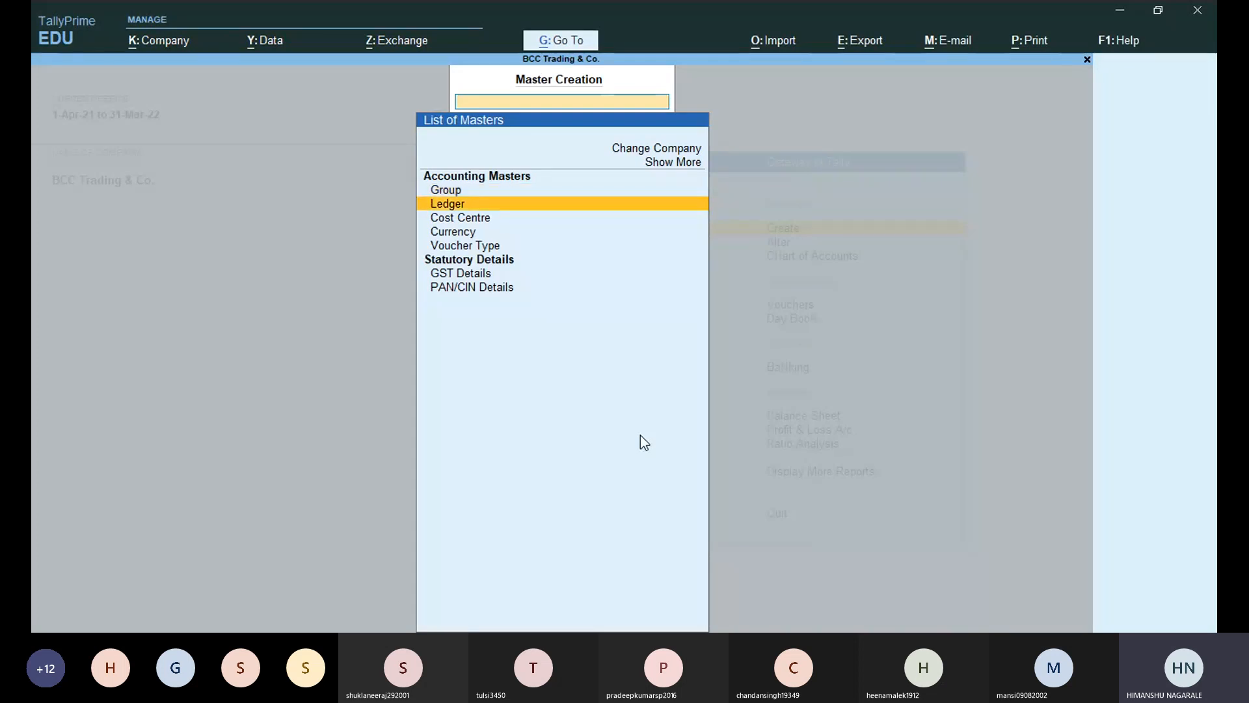
pyautogui.press('Return')
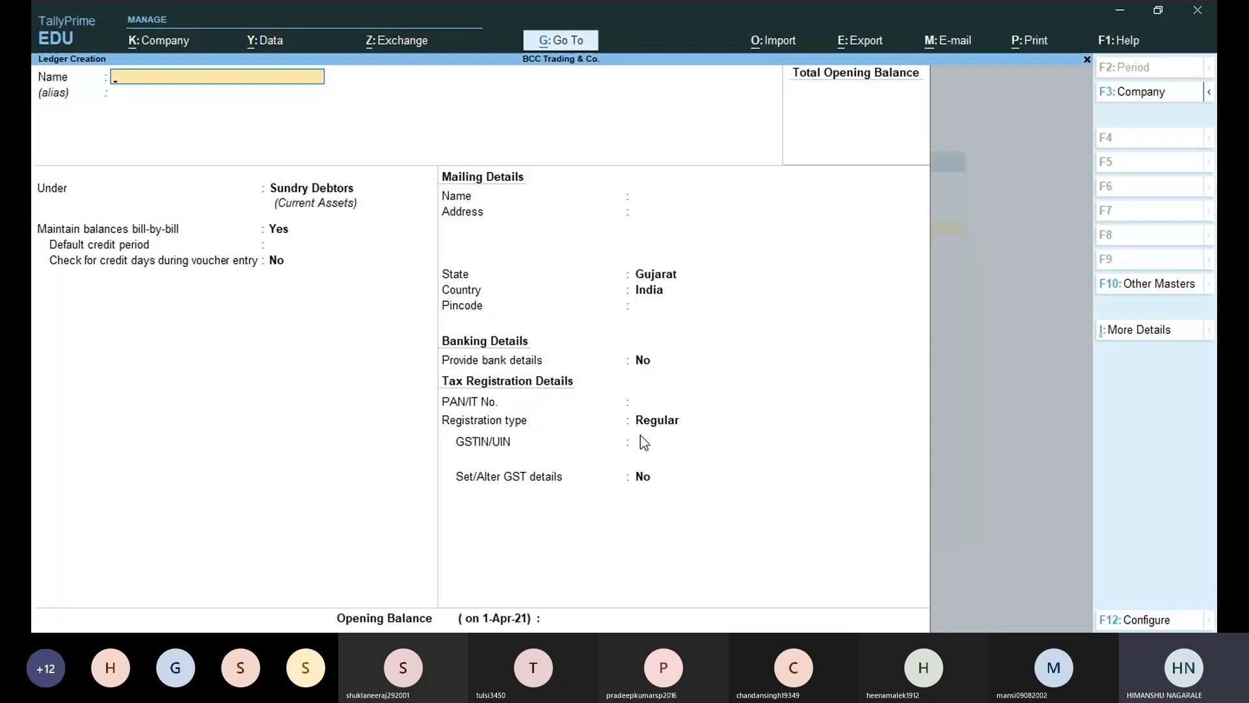
pyautogui.write('CGST Account')
pyautogui.press('Return')
pyautogui.write('Du')
pyautogui.press('Return')
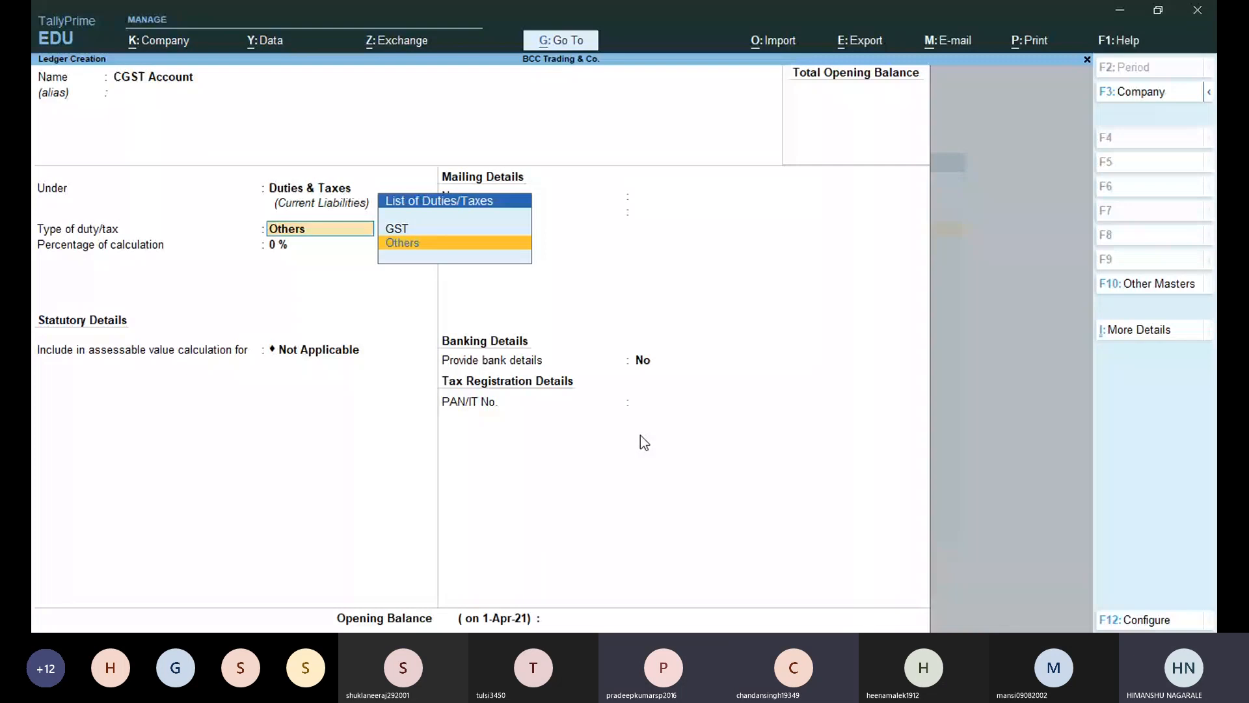
# Set duty type GST, tax type Central Tax, 0 % rate, rounding Not Applicable, and save.
pyautogui.press('Up')
pyautogui.press('Return')
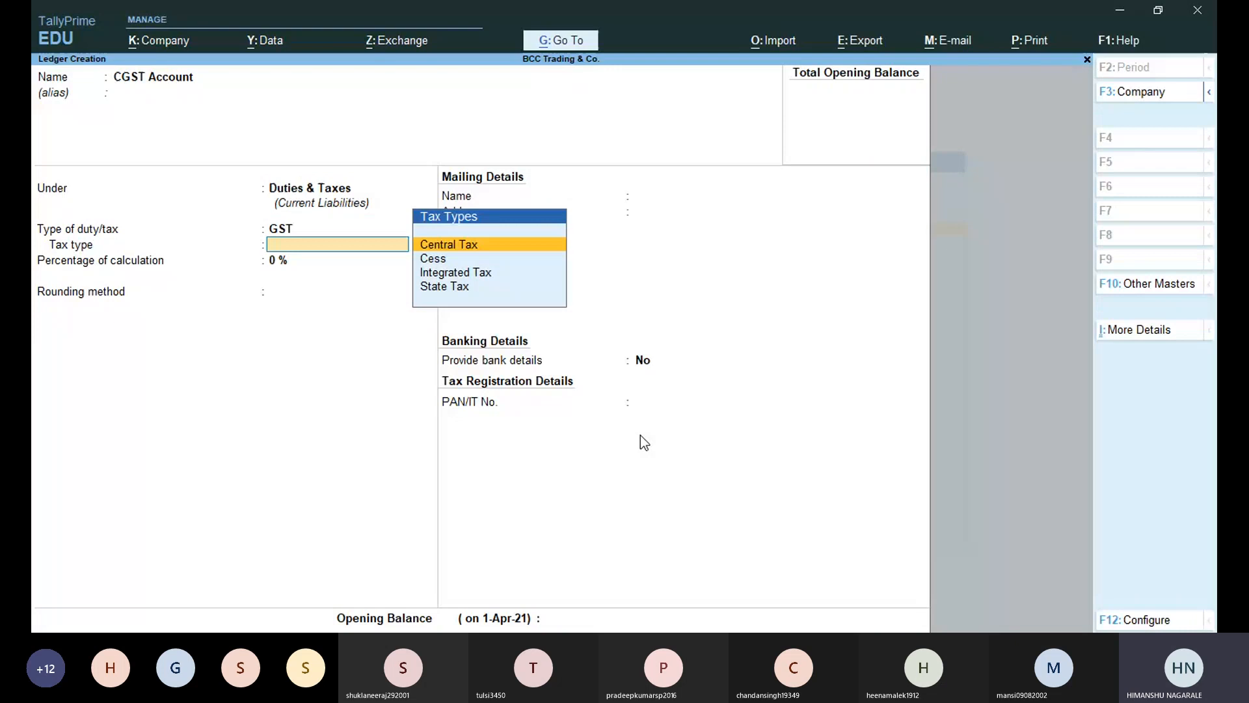
pyautogui.press('Return')
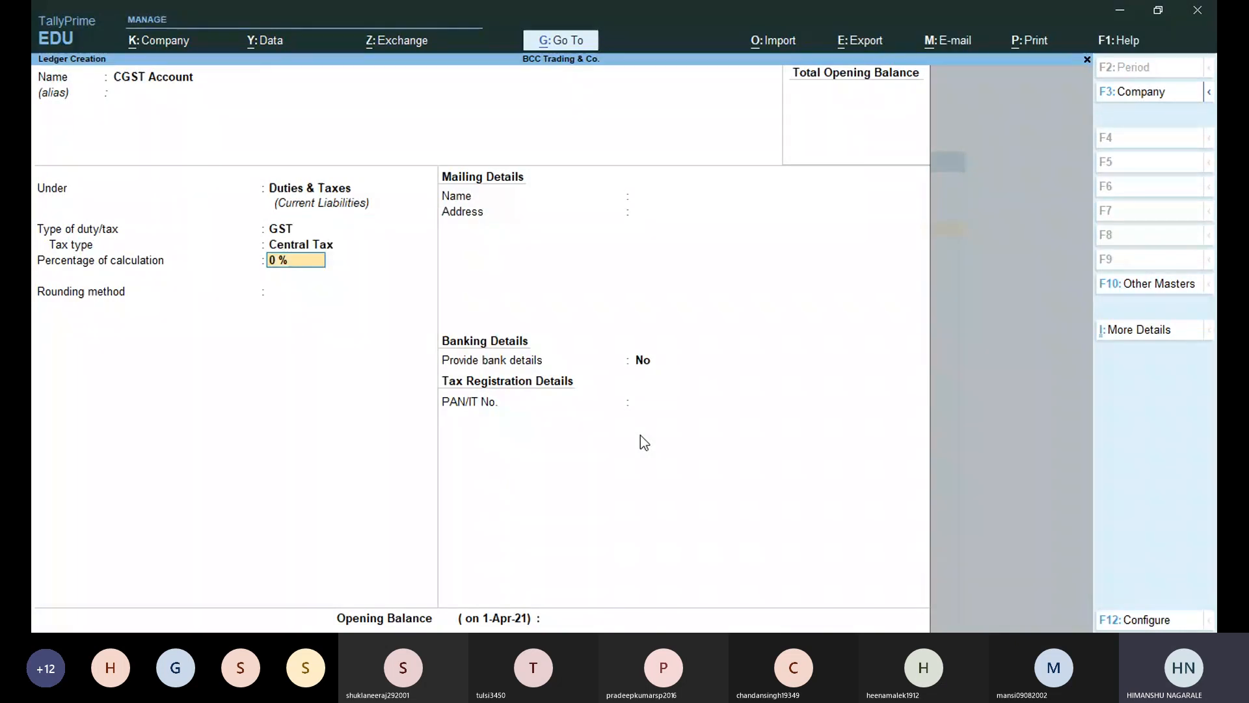
pyautogui.write('12')
pyautogui.press('Return')
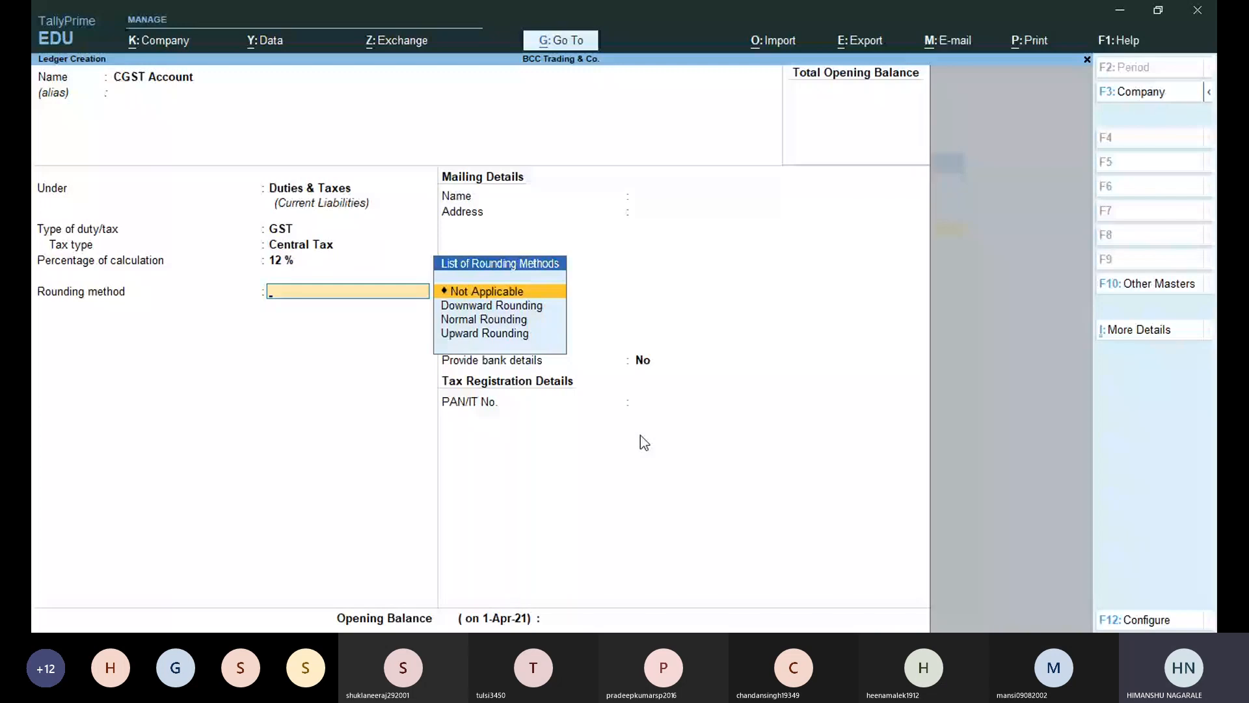
pyautogui.press('BackSpace')
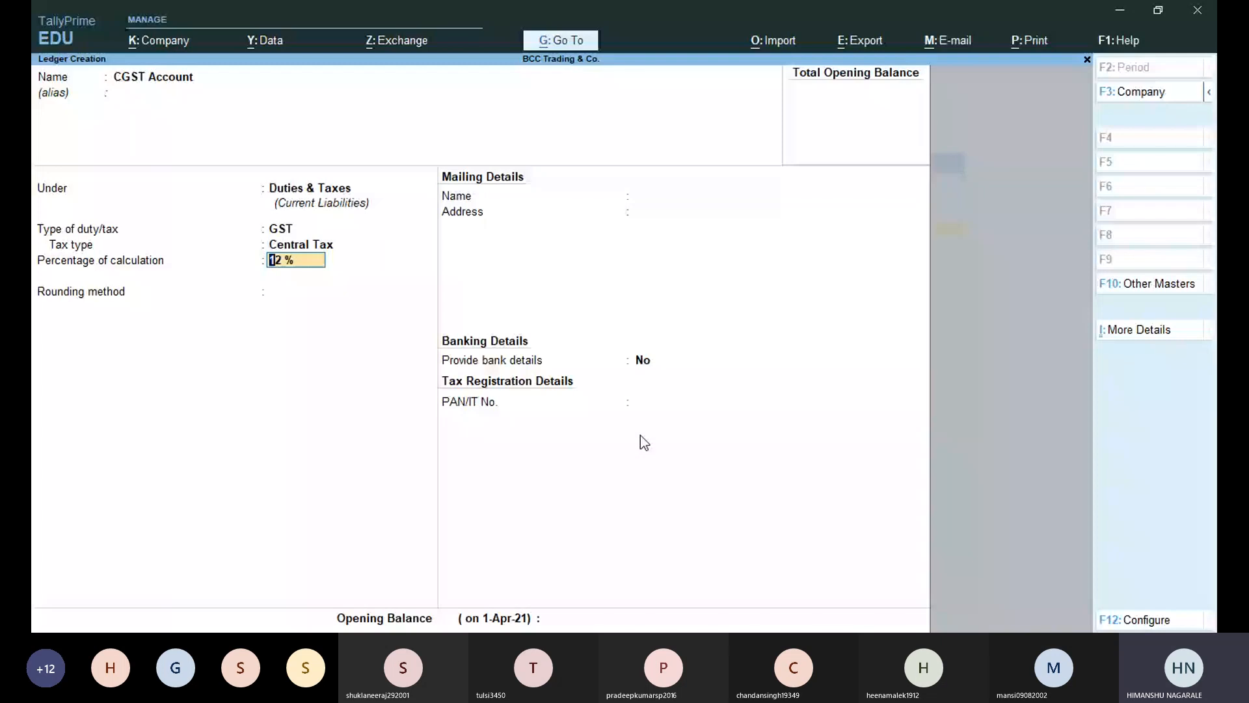
pyautogui.press('BackSpace')
pyautogui.press('Return')
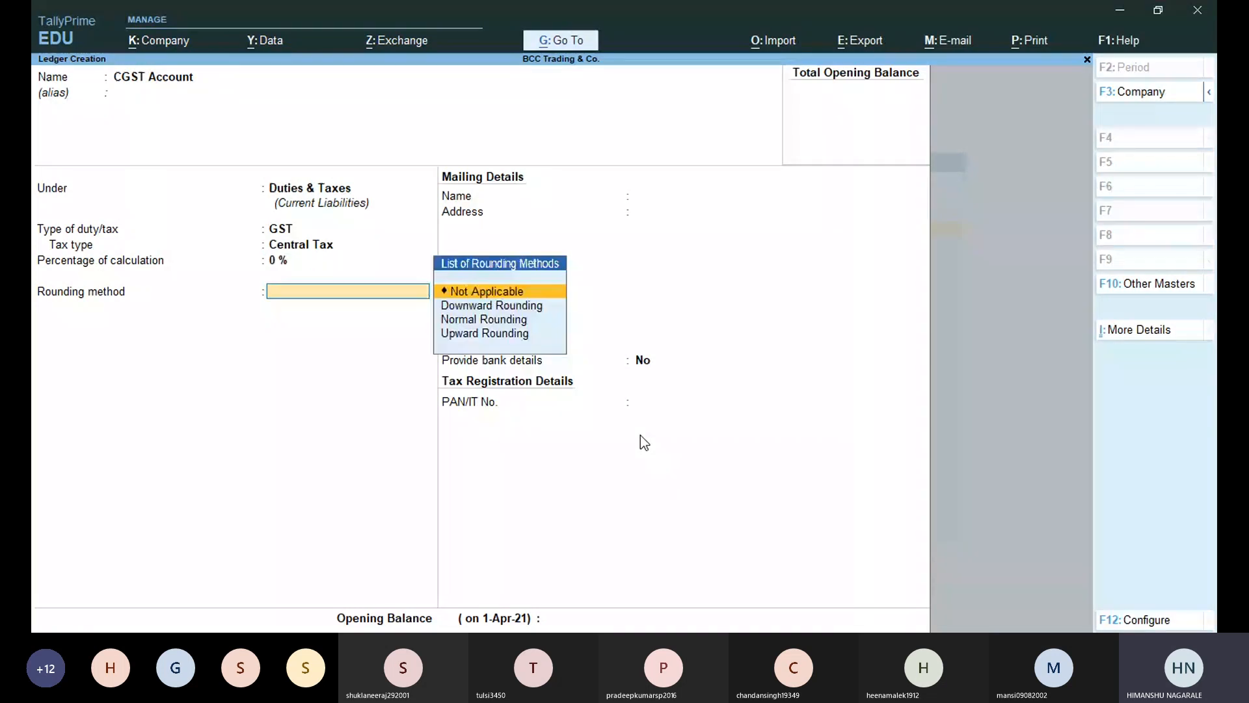
pyautogui.press('Return')
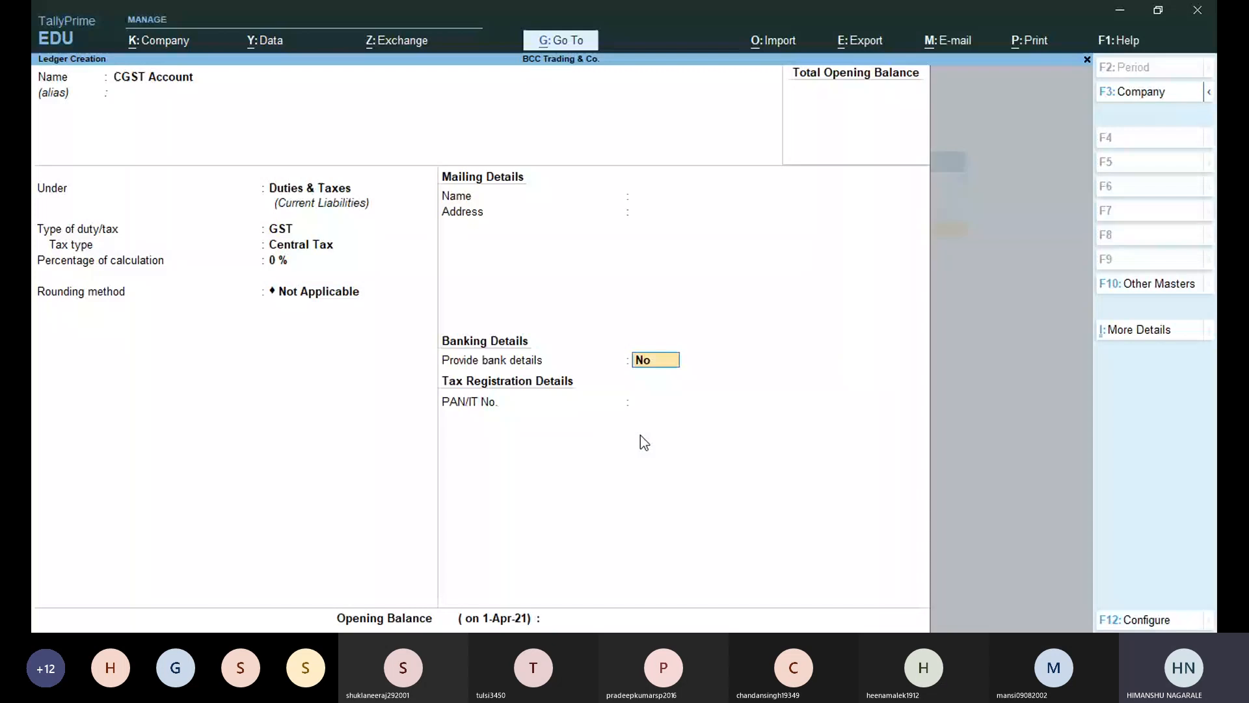
pyautogui.hotkey('ctrl', 'a')
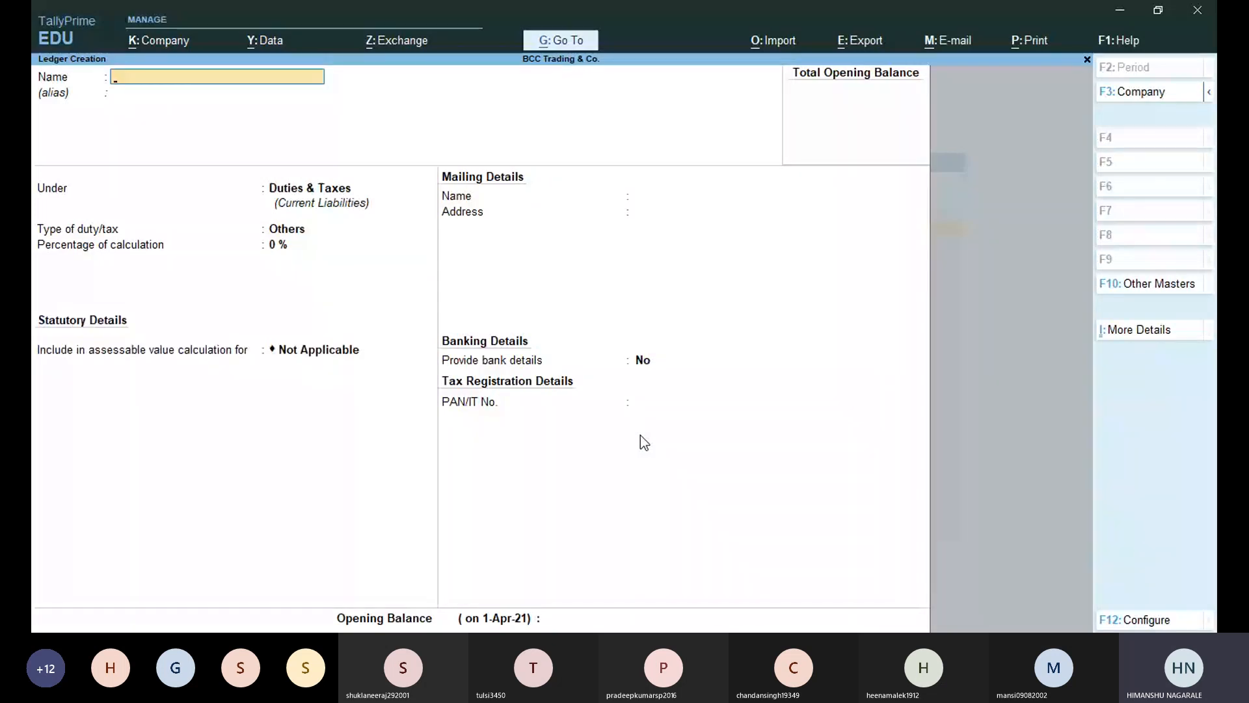
pyautogui.press('Escape')
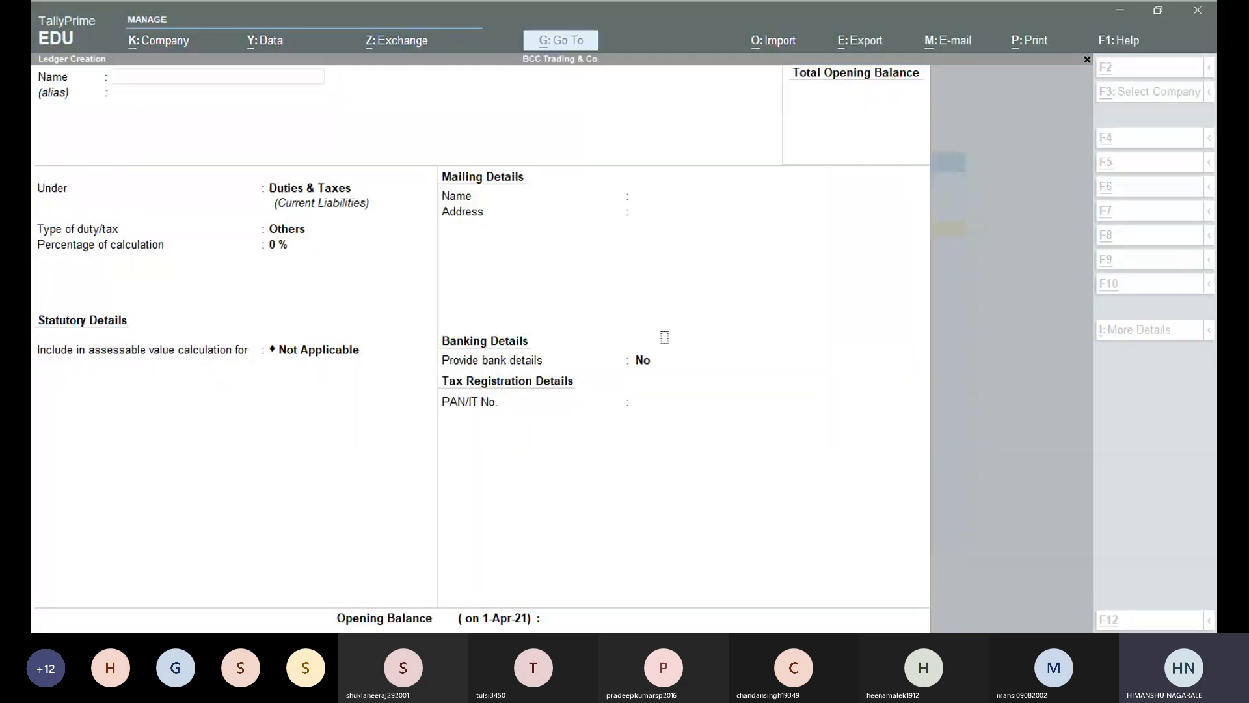
# Quit the blank ledger form and browse the List of Masters, expanding it to show more master types.
pyautogui.press('Return')
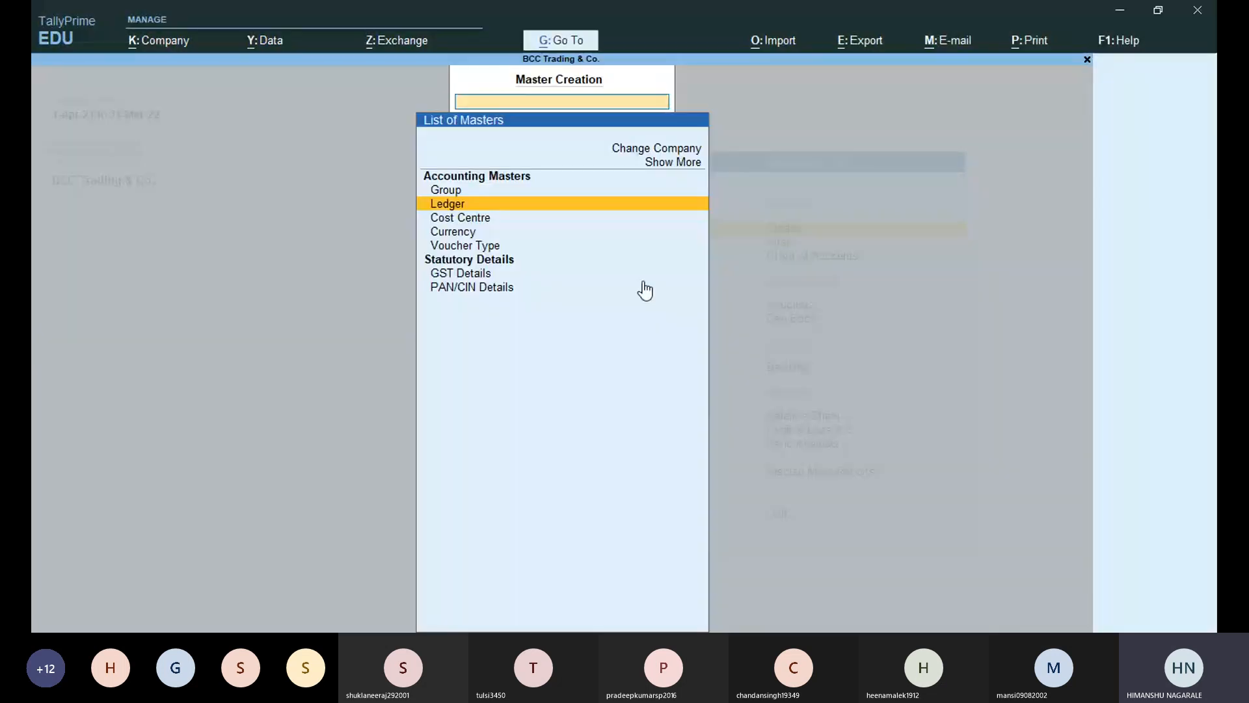
pyautogui.press('Down')
pyautogui.press('Down')
pyautogui.press('Down')
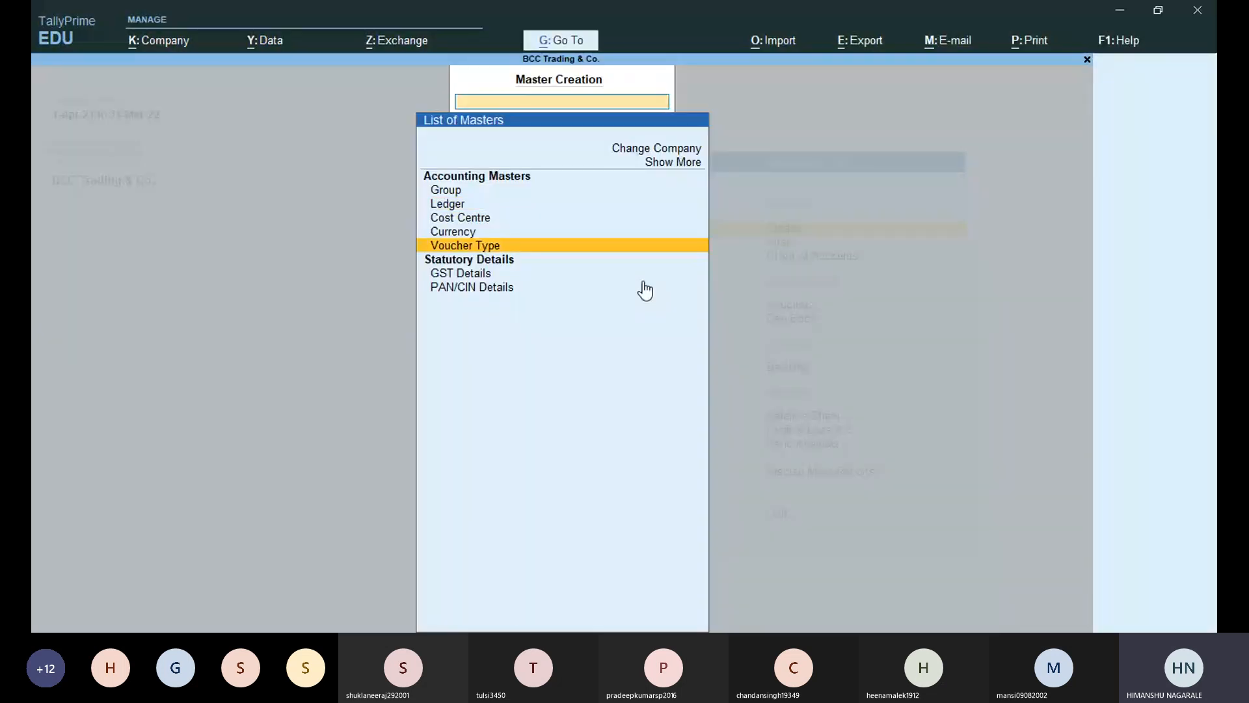
pyautogui.press('Up')
pyautogui.press('Up')
pyautogui.press('Up')
pyautogui.press('Up')
pyautogui.press('Up')
pyautogui.press('Up')
pyautogui.press('Return')
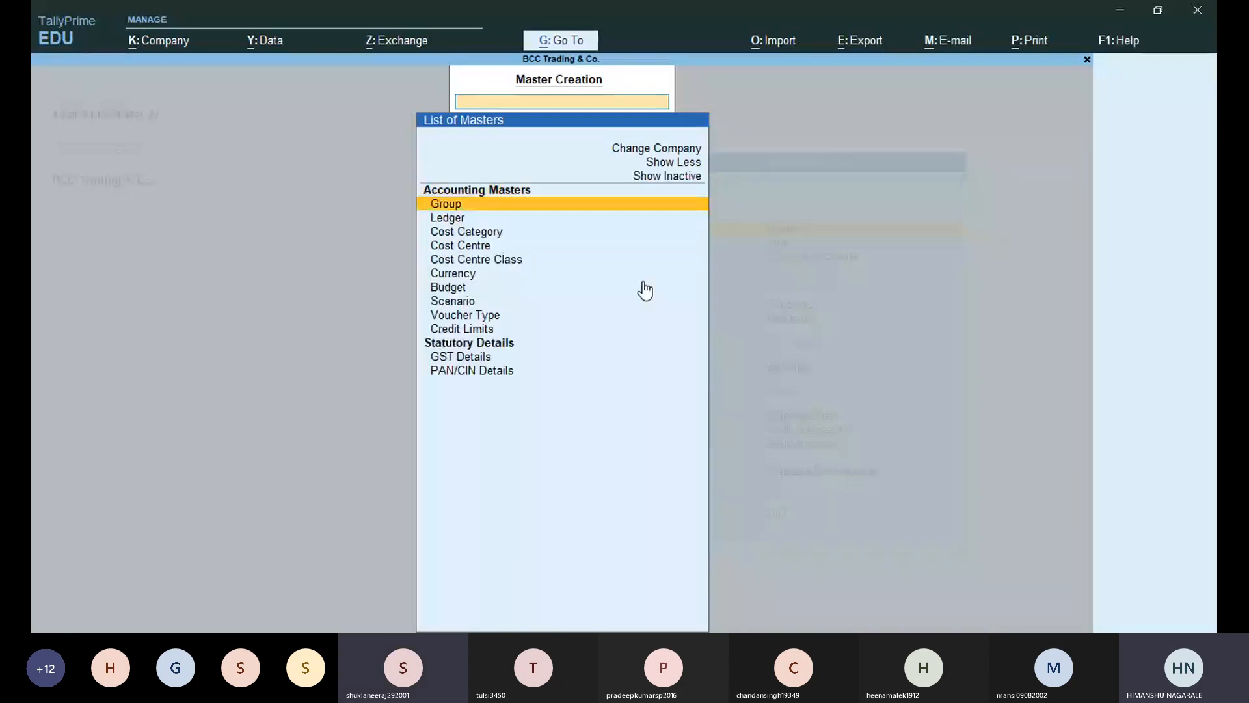
pyautogui.press('Down')
pyautogui.press('Down')
pyautogui.press('Up')
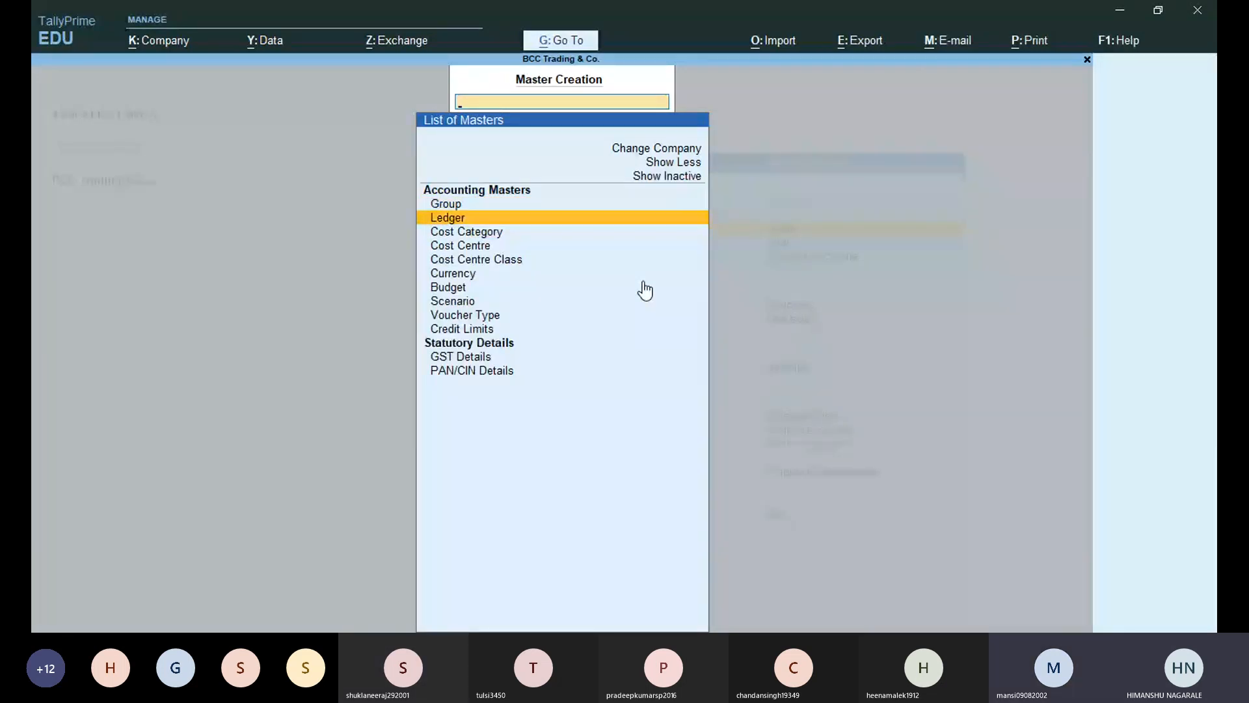
# Reopen a new Ledger form, quit it without saving, and return to the Gateway of Tally.
pyautogui.press('Return')
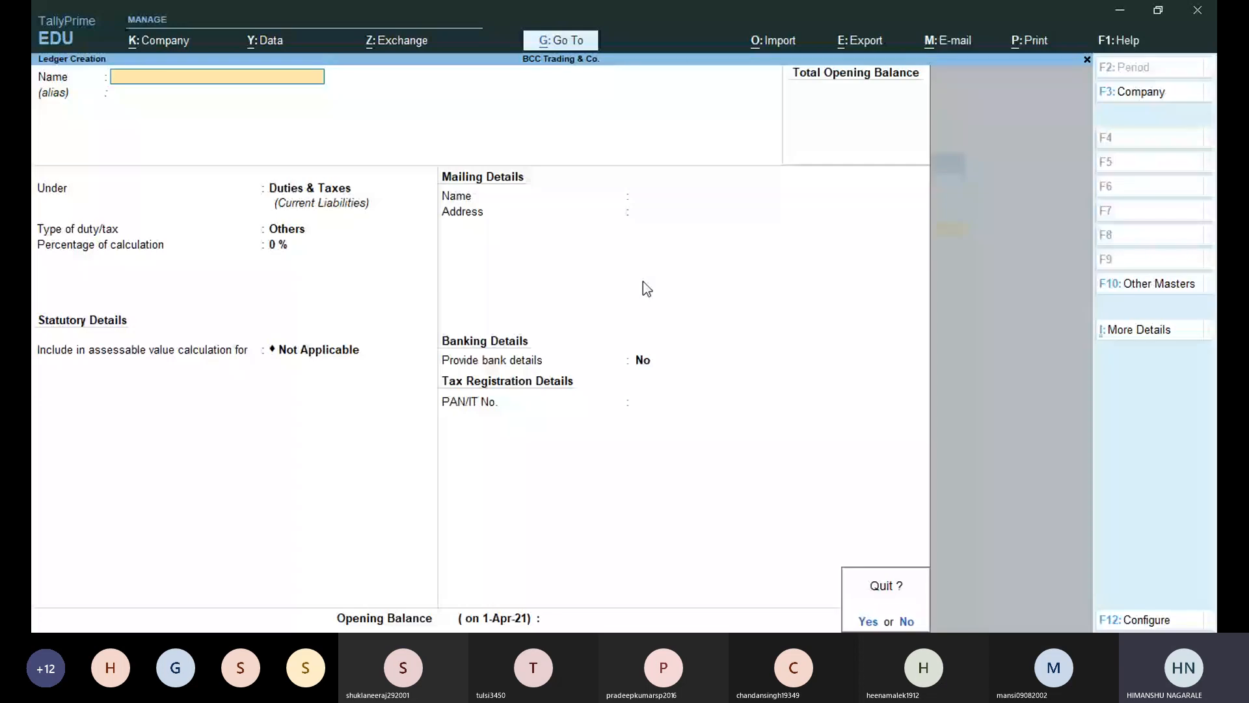
pyautogui.press('Return')
pyautogui.press('Escape')
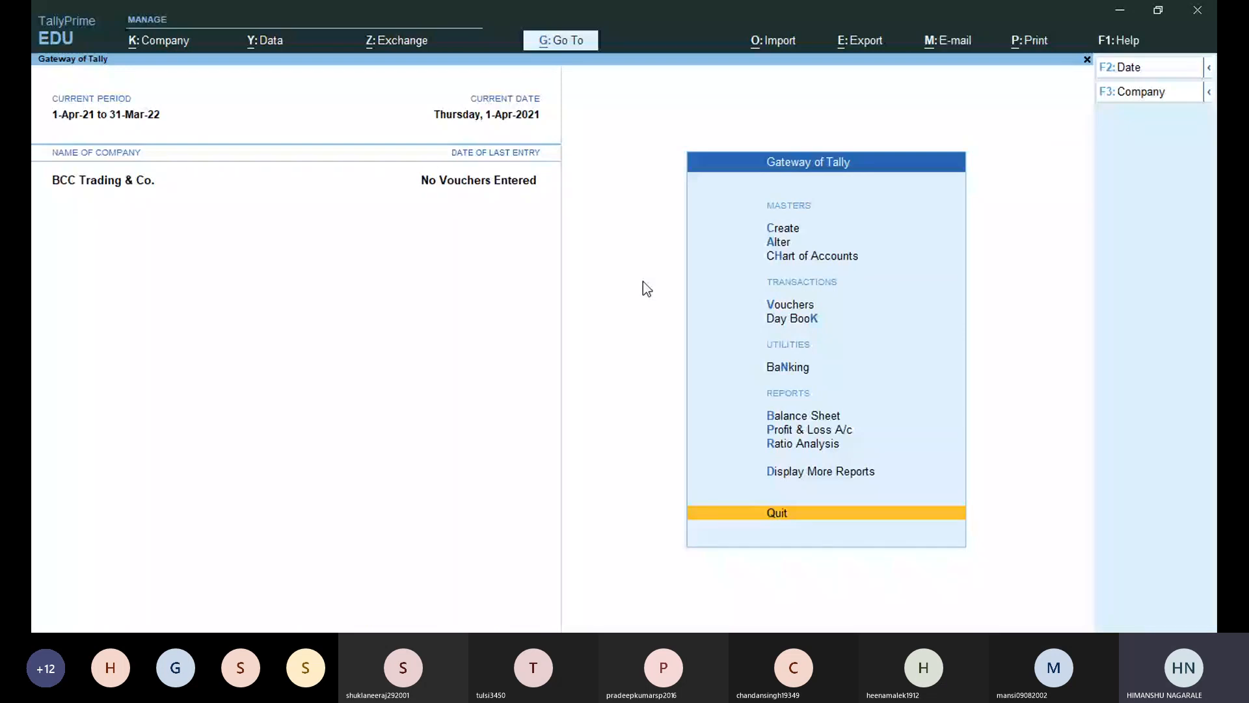
pyautogui.press('Down')
pyautogui.press('Down')
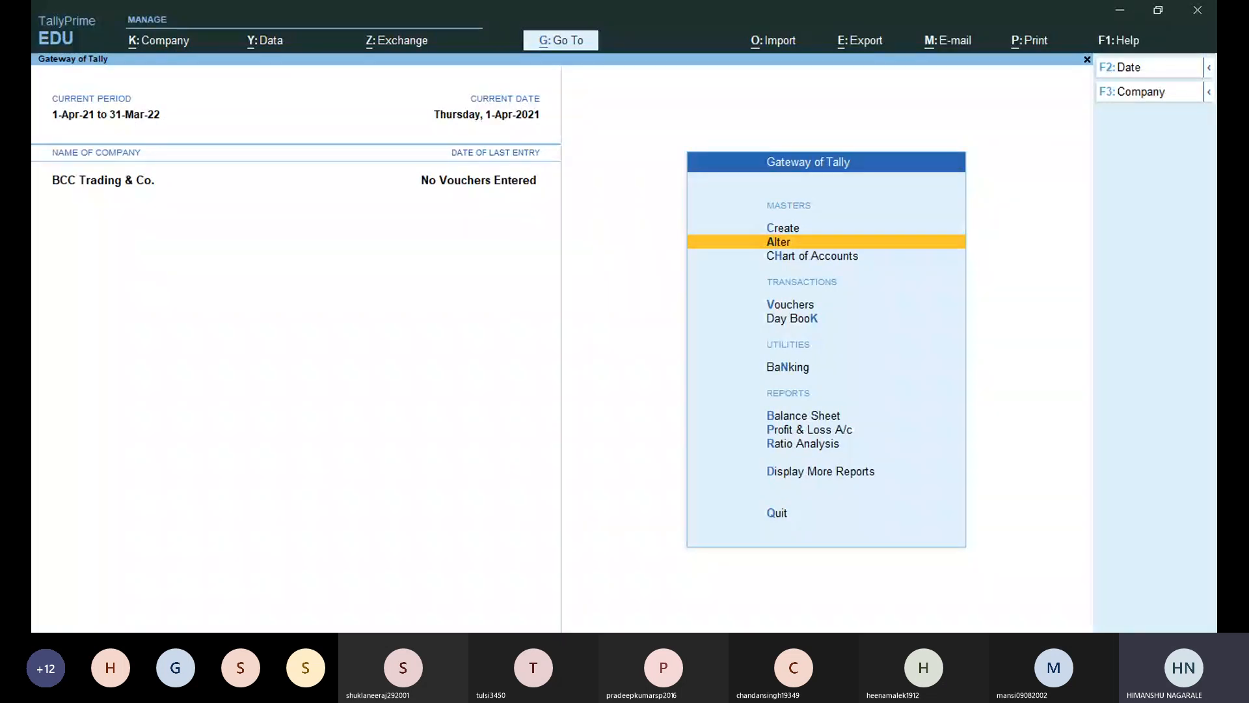
pyautogui.click(362, 541)
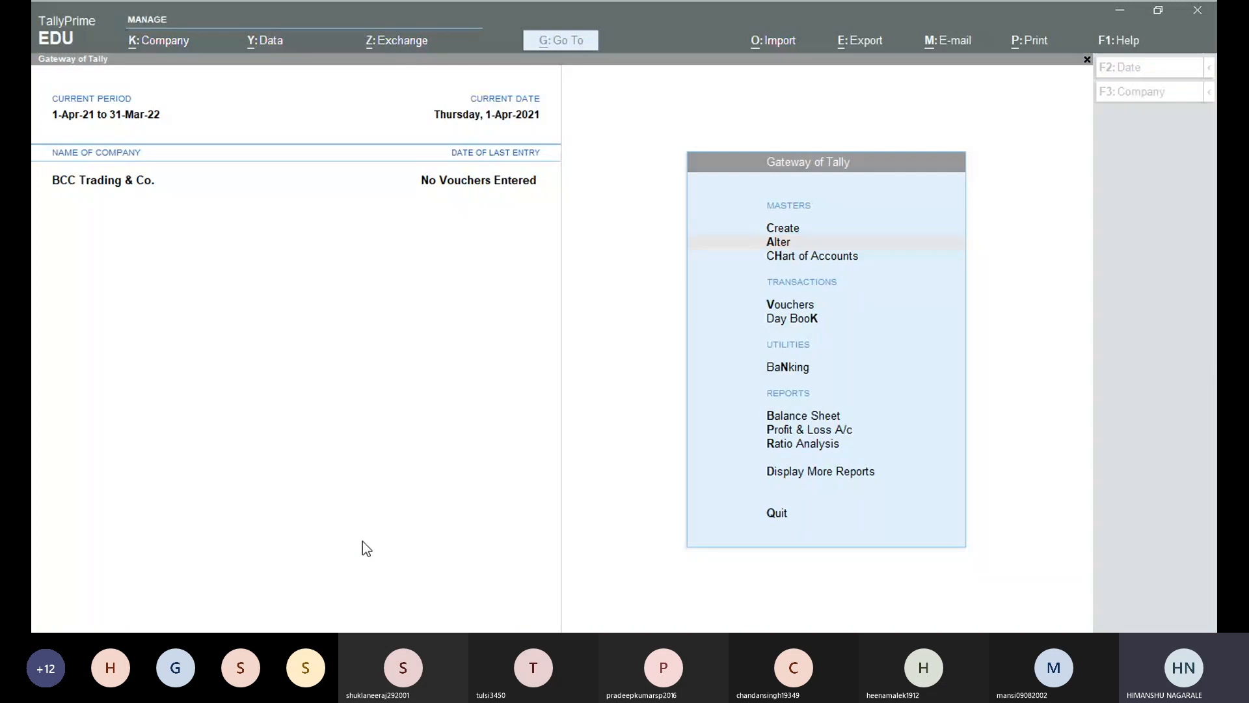